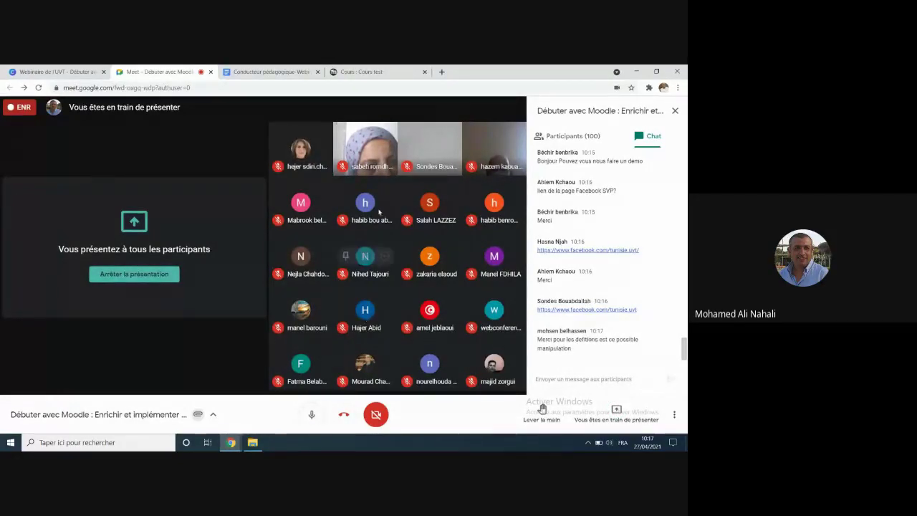
left_click(367, 70)
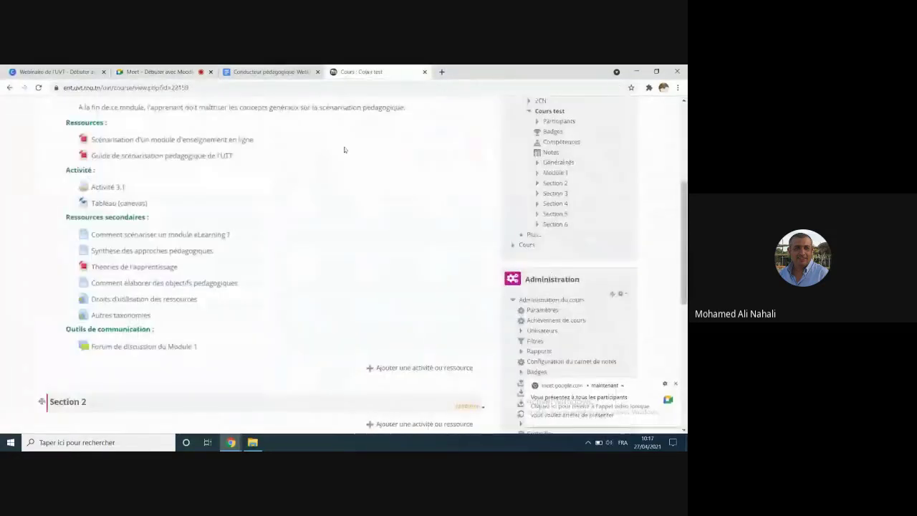
scroll(334, 188, "up", 3)
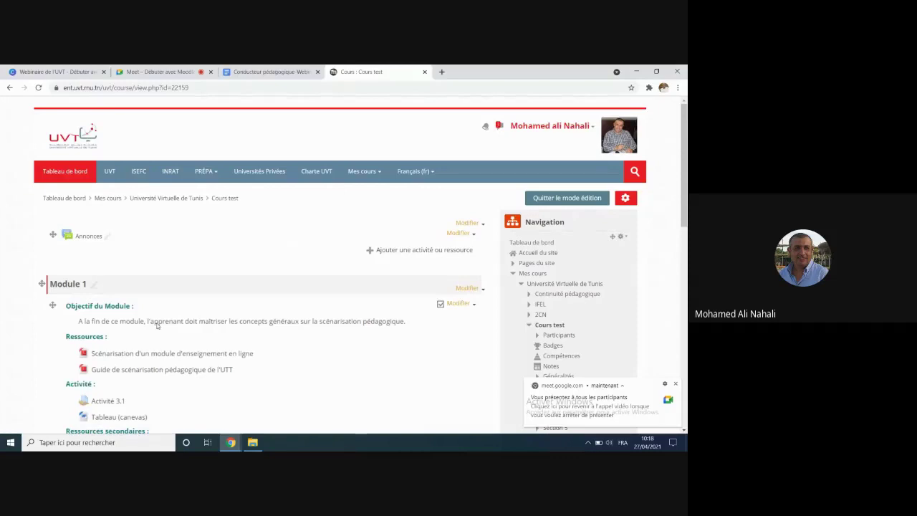
scroll(156, 325, "down", 2)
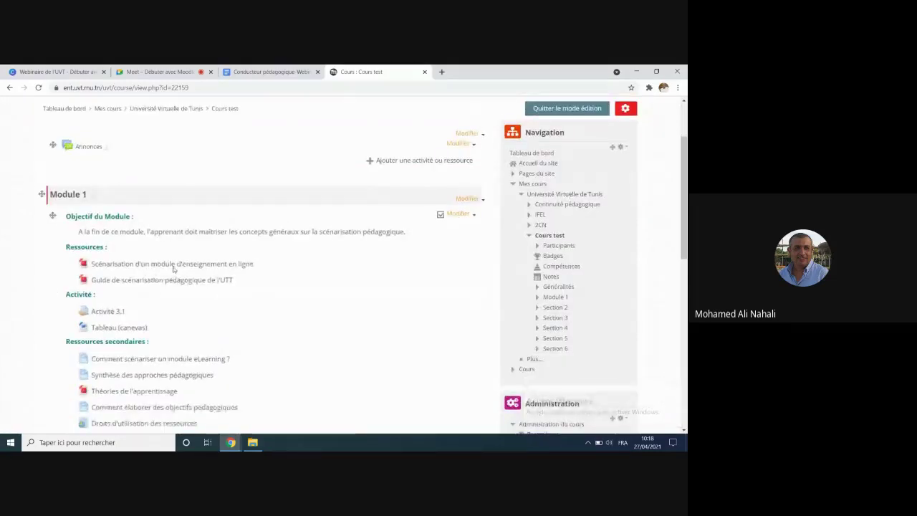
scroll(177, 252, "down", 2)
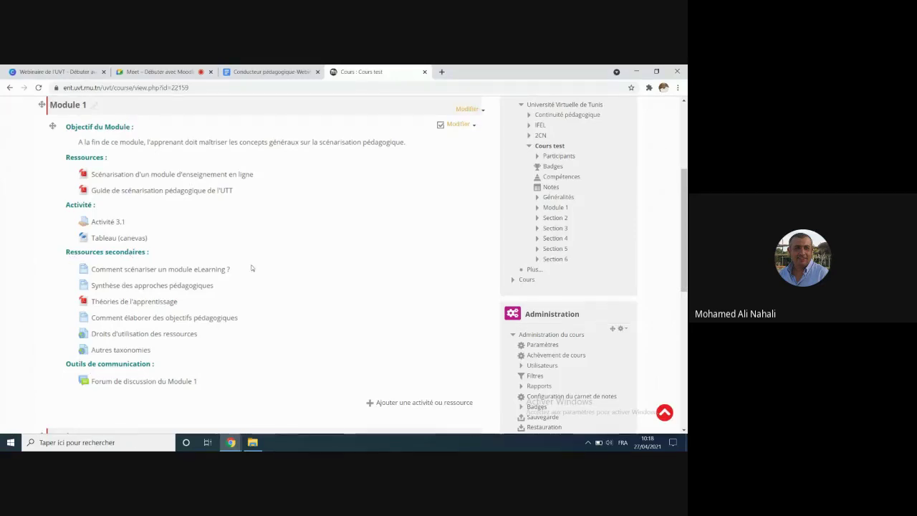
scroll(251, 266, "up", 1)
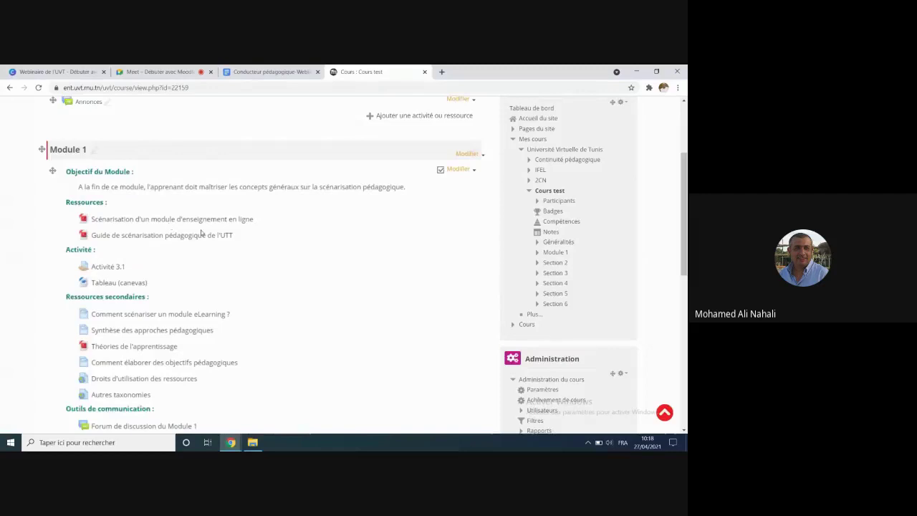
scroll(201, 234, "up", 2)
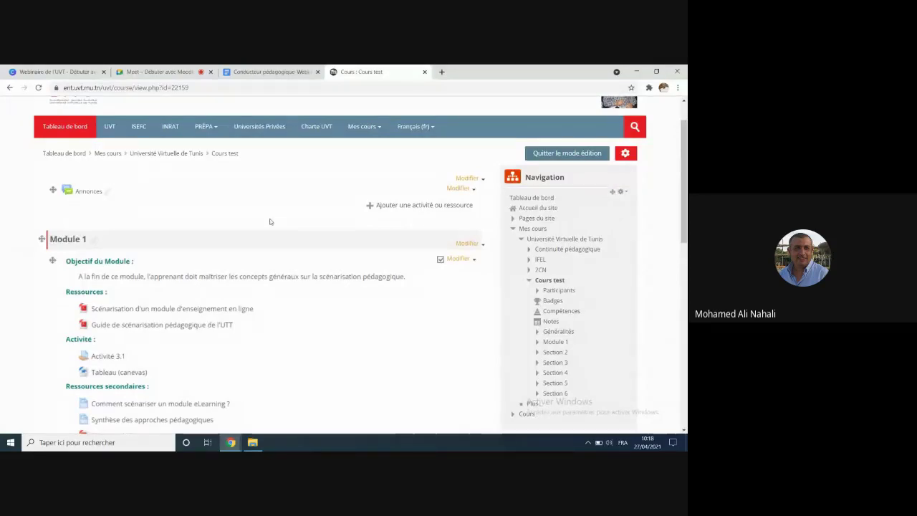
scroll(444, 209, "up", 2)
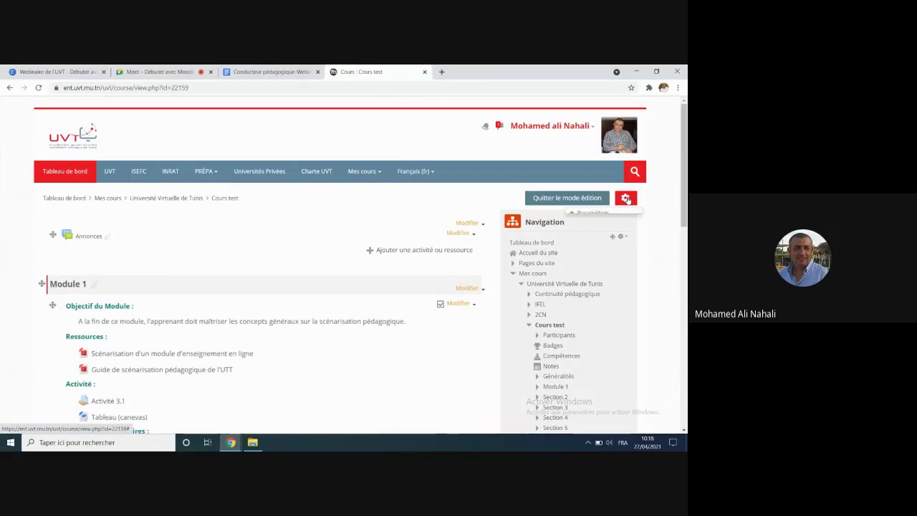
Step: Open the Paramètres page of Cours test from the course's gear menu
left_click(625, 199)
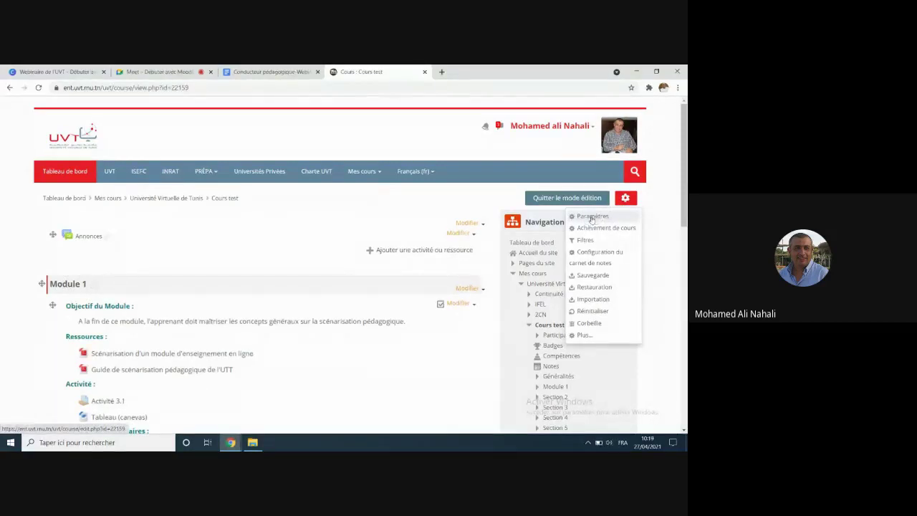
left_click(591, 217)
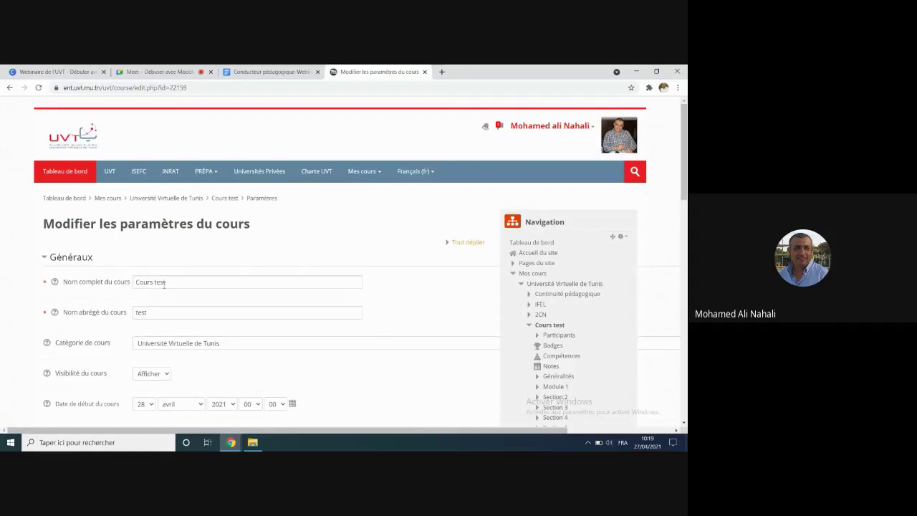
Step: Replace the full name 'Cours test' with 'Macroéconomie', accepting the spelling correction
scroll(164, 286, "down", 1)
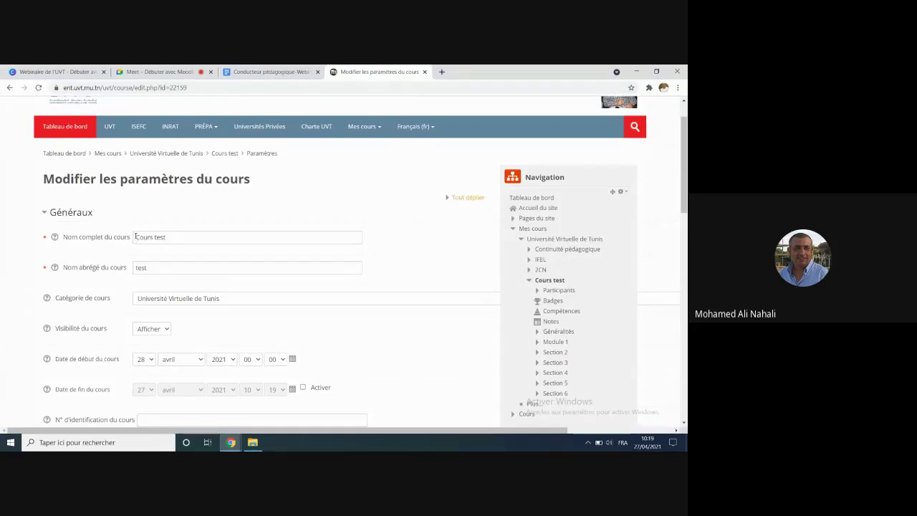
left_click(135, 237)
triple_click(192, 236)
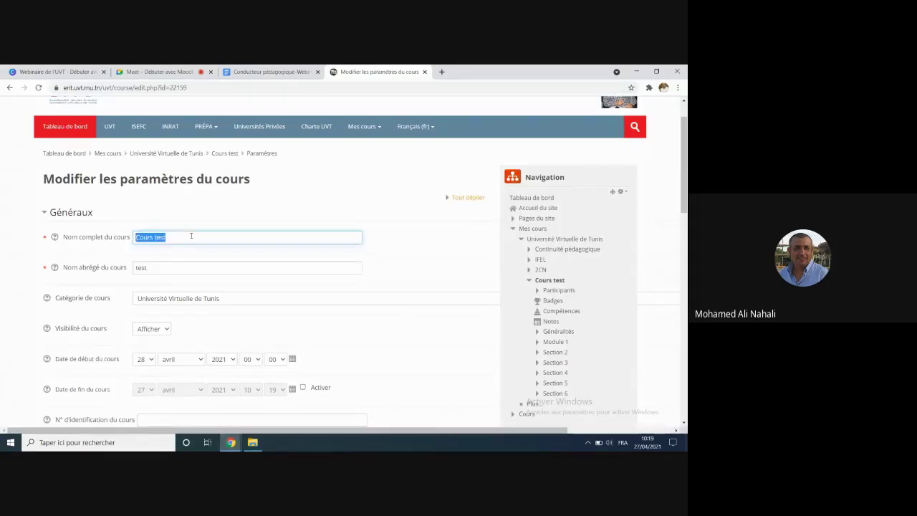
left_click(189, 236)
key("BackSpace")
key("BackSpace")
key("BackSpace")
key("BackSpace")
key("BackSpace")
key("BackSpace")
key("BackSpace")
key("BackSpace")
key("BackSpace")
key("BackSpace")
type("Macroéconi")
key("BackSpace")
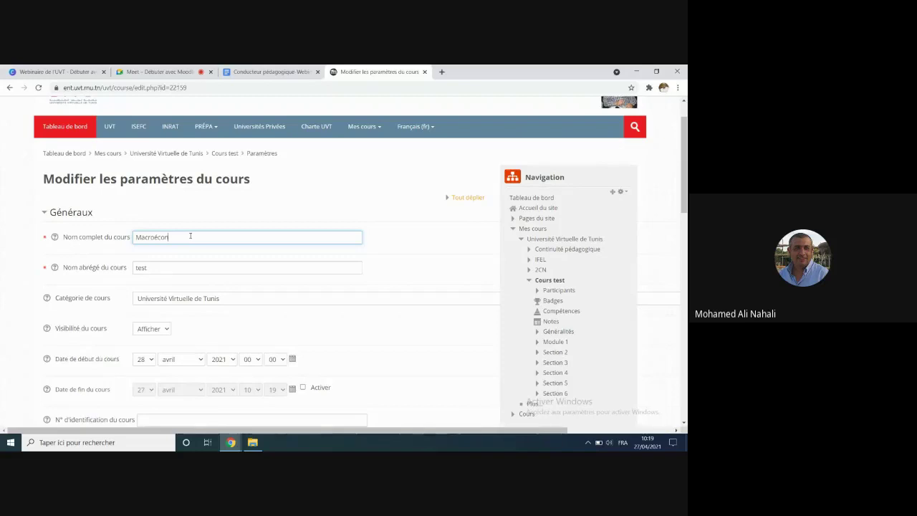
key("BackSpace")
key("BackSpace")
key("BackSpace")
type("éconimie")
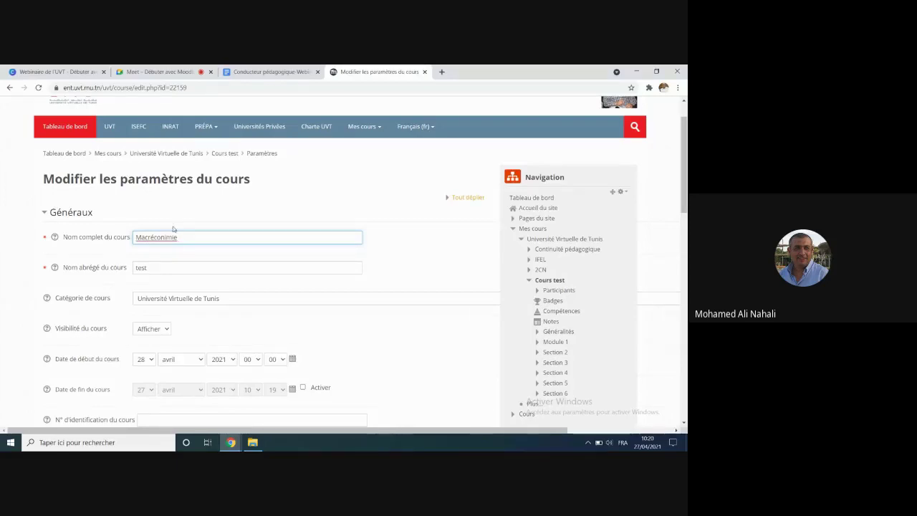
right_click(164, 237)
left_click(185, 244)
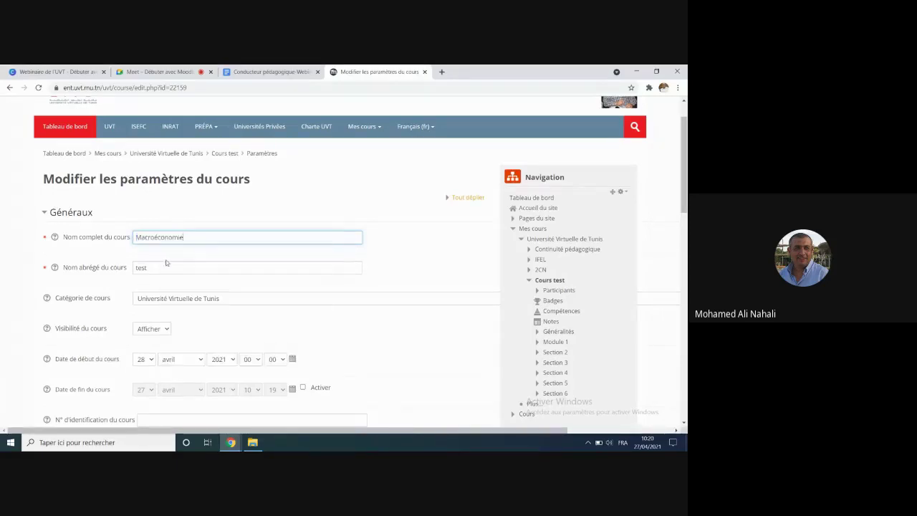
Step: Change the course short name to 'Macrouvt'
left_click(162, 265)
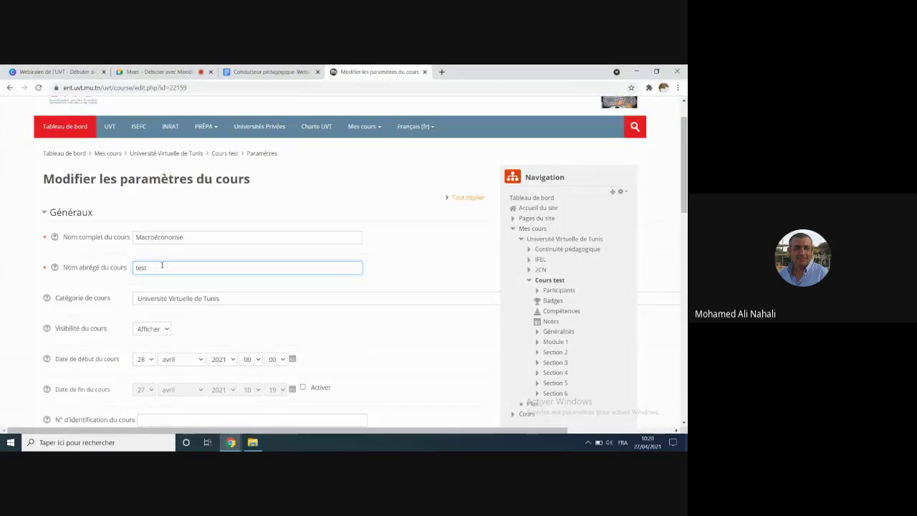
key("BackSpace")
key("BackSpace")
type("Macrou")
scroll(93, 303, "down", 1)
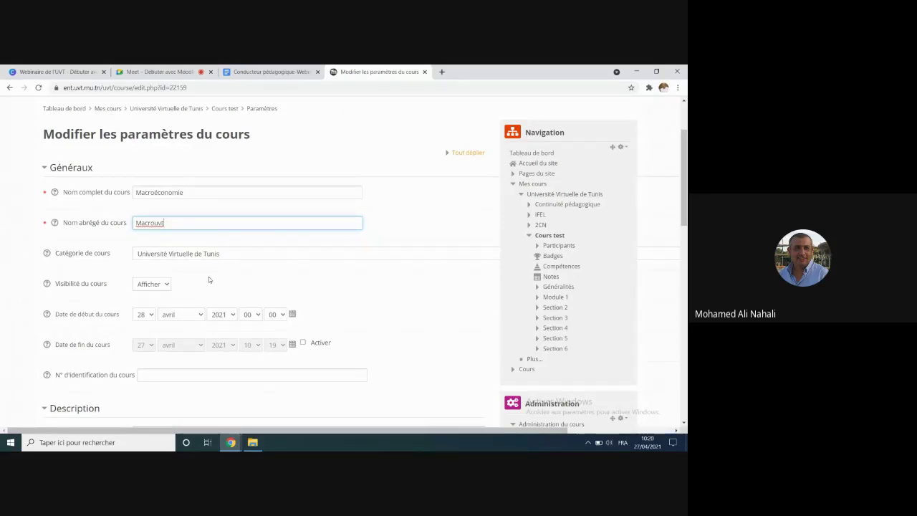
scroll(91, 270, "down", 1)
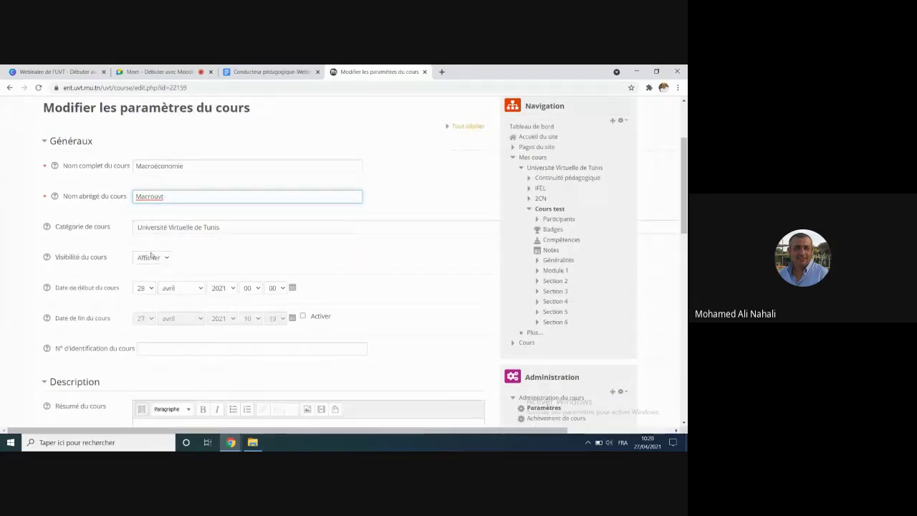
scroll(165, 262, "down", 1)
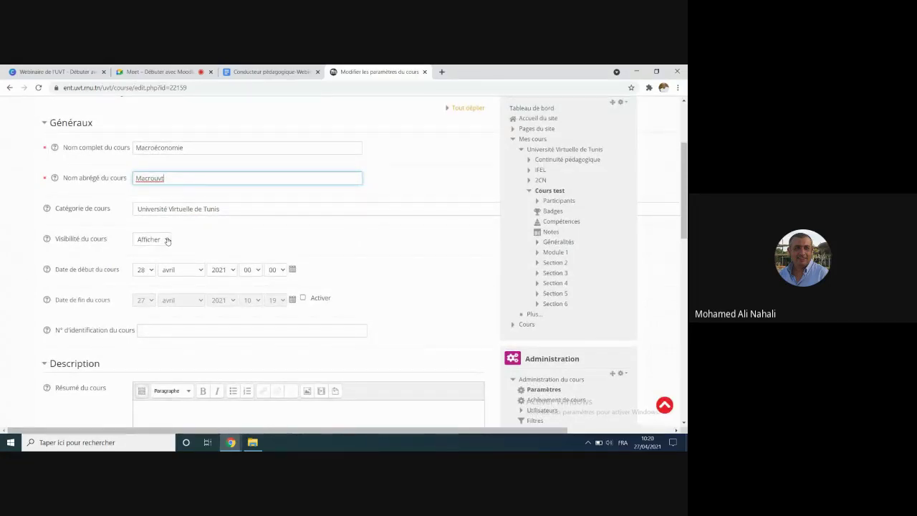
left_click(167, 240)
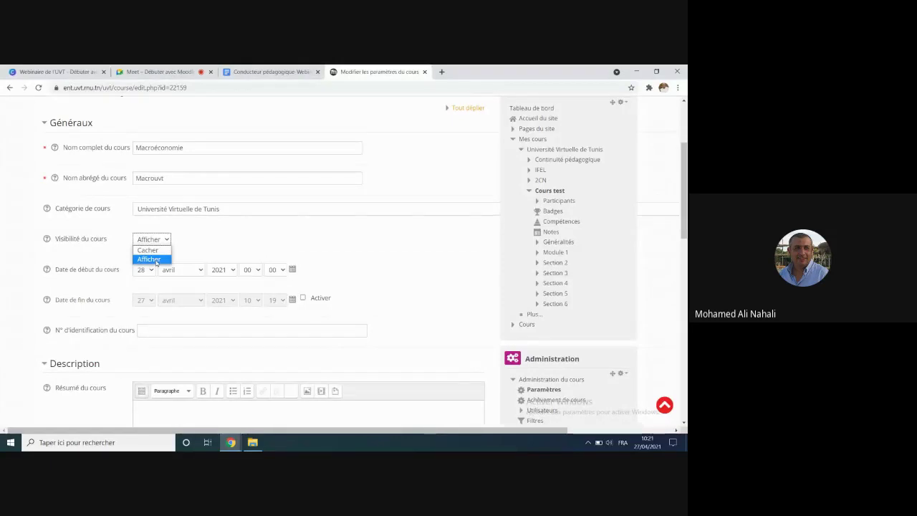
left_click(156, 260)
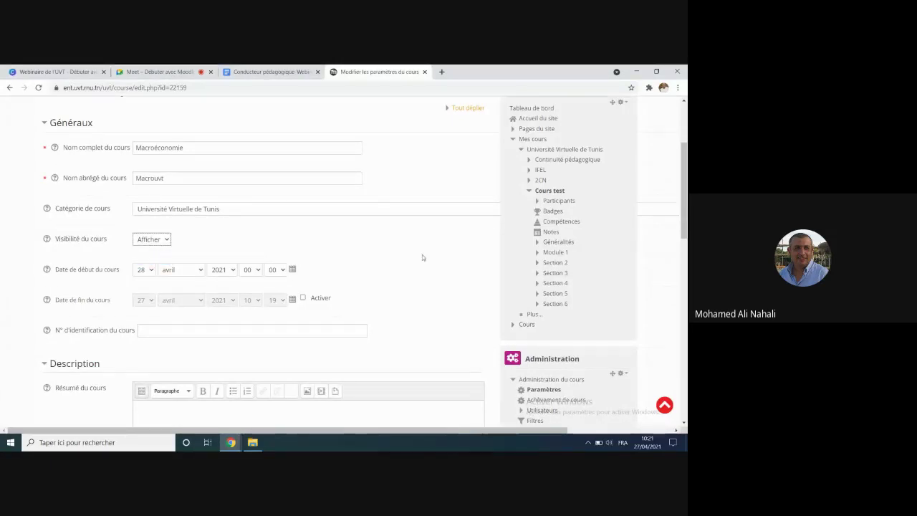
scroll(421, 255, "down", 2)
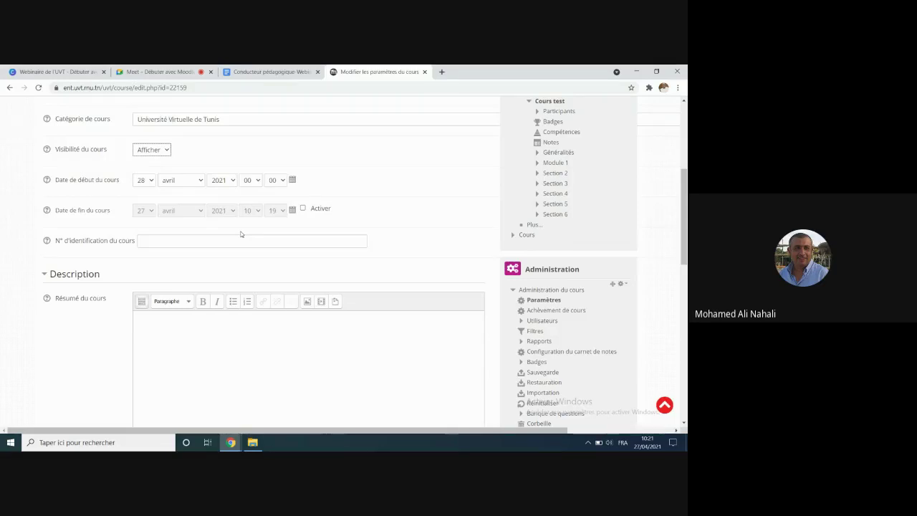
left_click(304, 210)
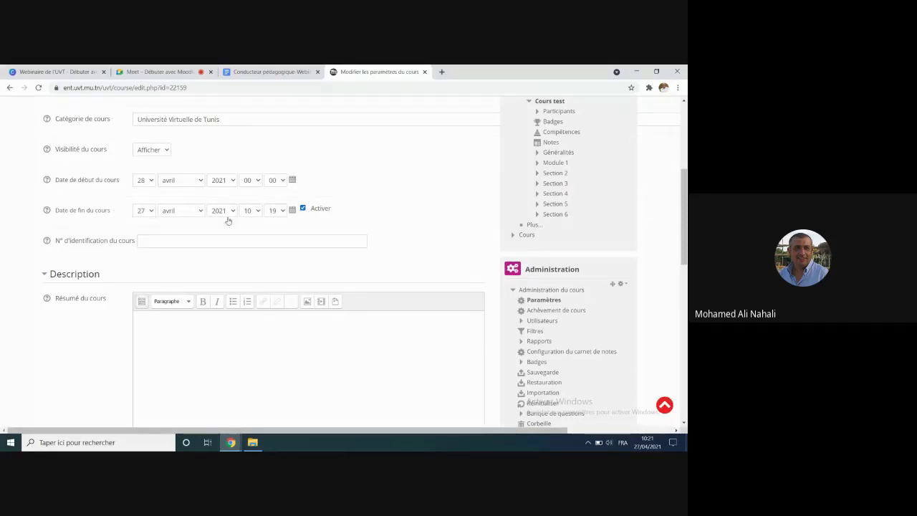
left_click(303, 209)
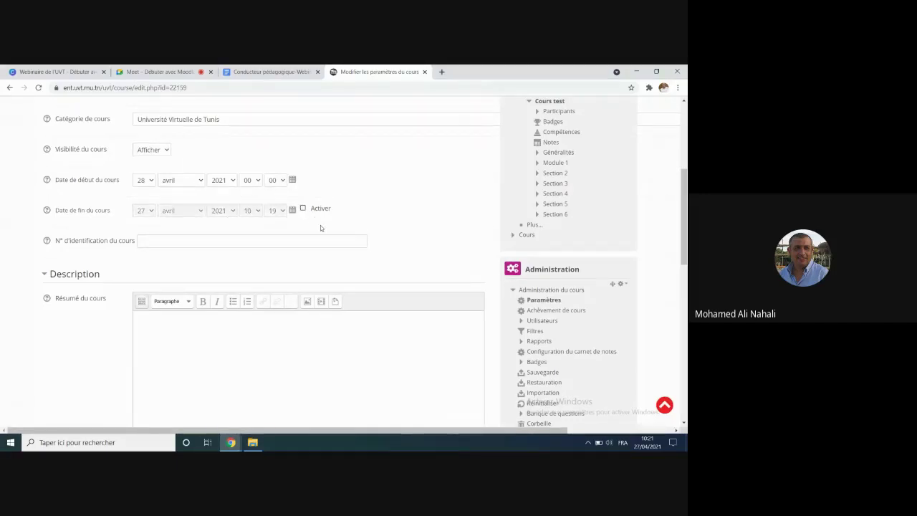
scroll(320, 225, "down", 2)
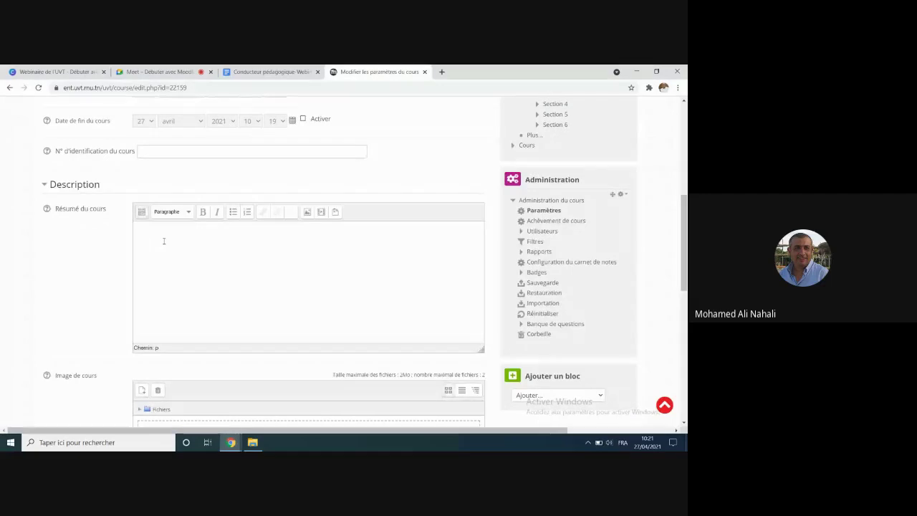
left_click(163, 240)
Step: Expand the course format settings and leave the format as Thématique
scroll(161, 246, "down", 6)
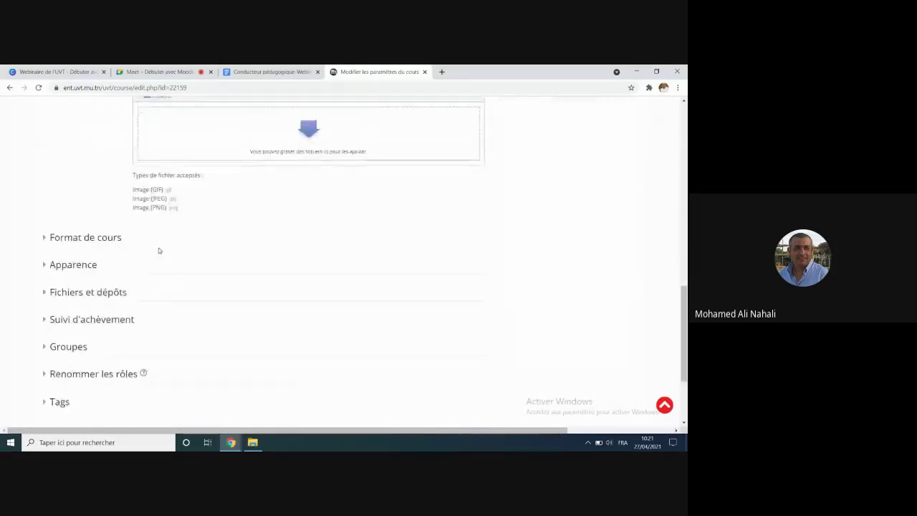
left_click(44, 238)
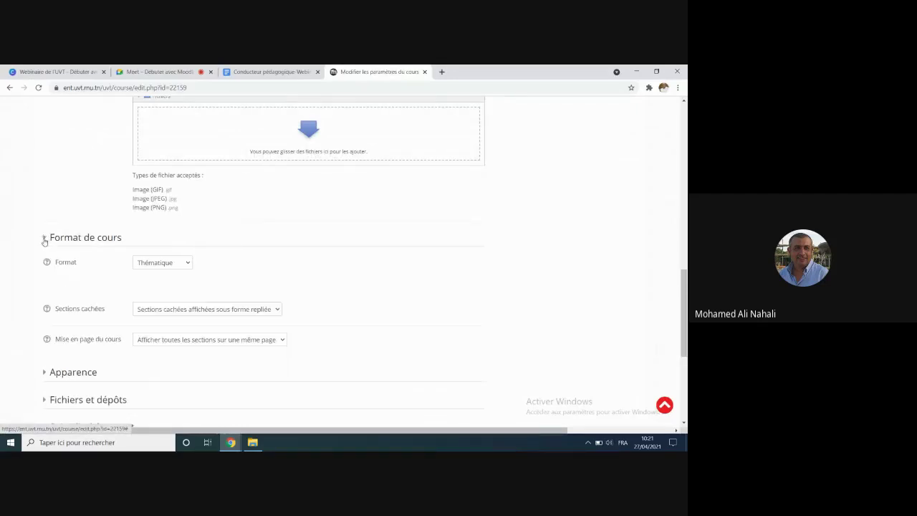
left_click(188, 264)
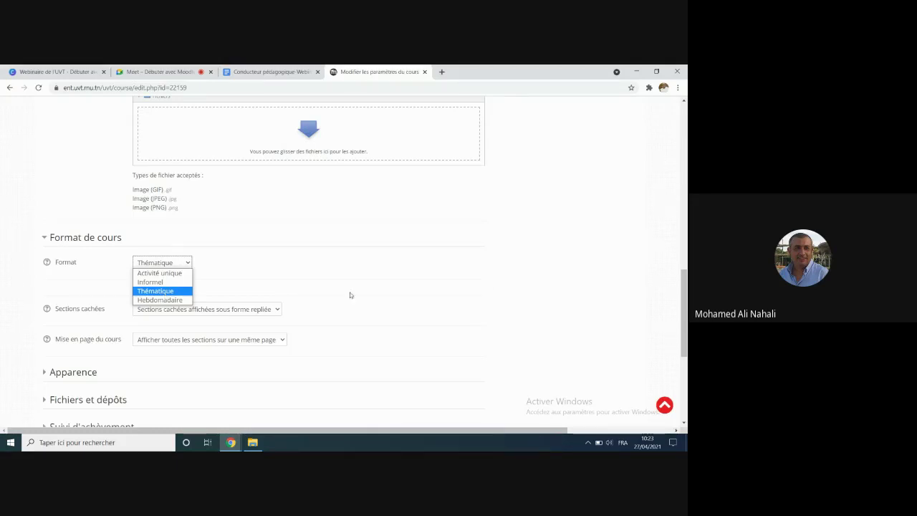
left_click(476, 287)
Step: Expand the Groupes settings and show the Mode de groupe choices
scroll(473, 283, "down", 4)
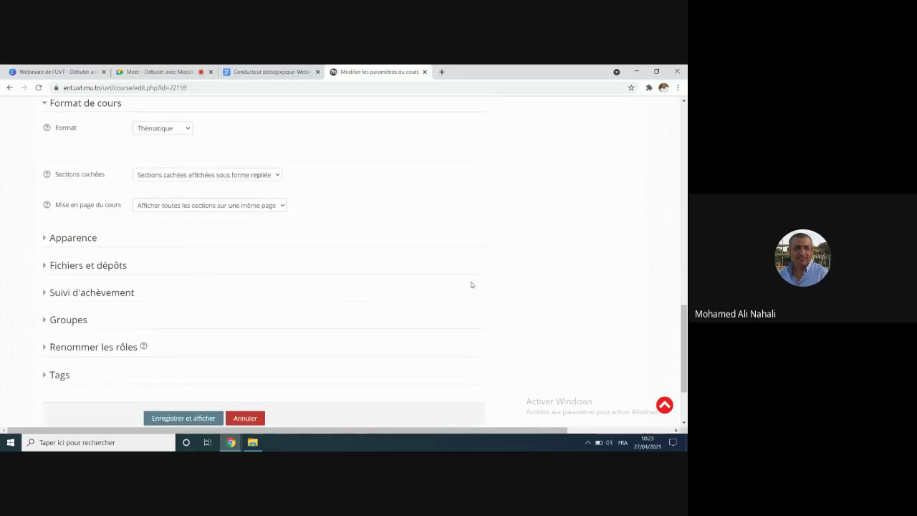
scroll(461, 283, "down", 1)
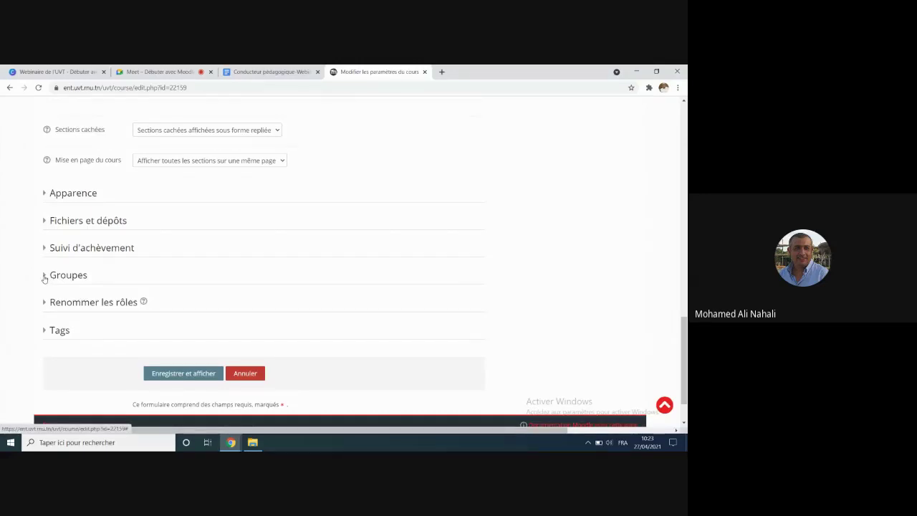
left_click(44, 276)
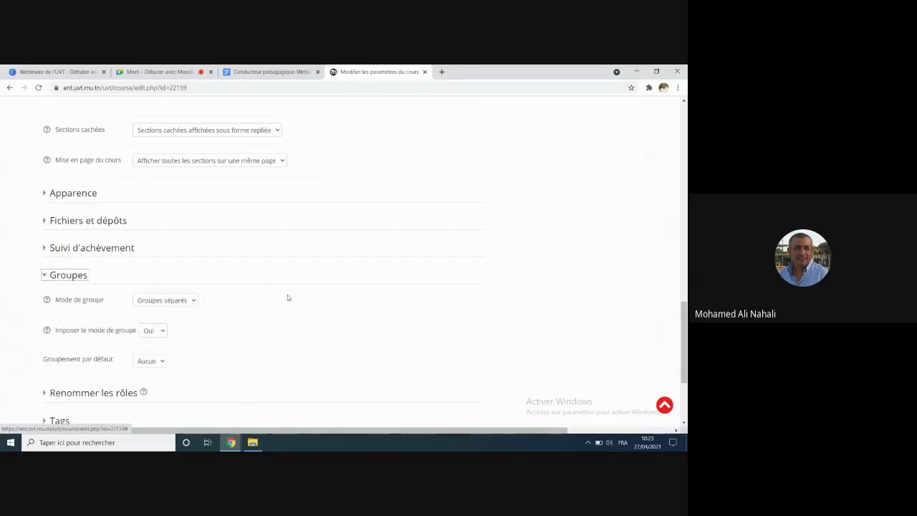
scroll(286, 296, "down", 3)
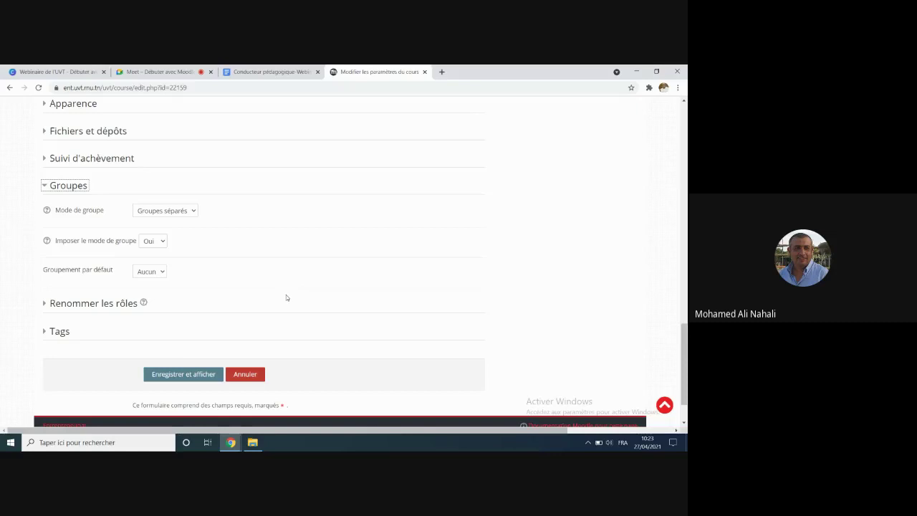
left_click(193, 210)
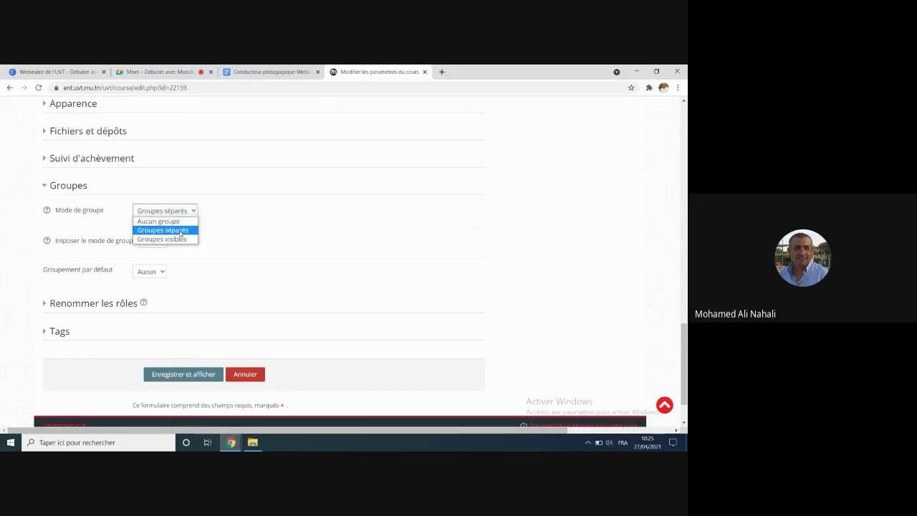
left_click(180, 230)
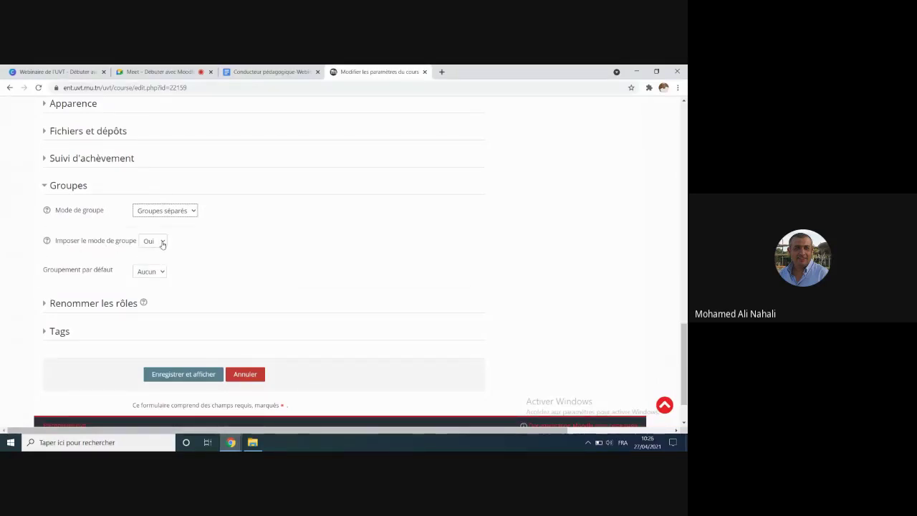
left_click(162, 243)
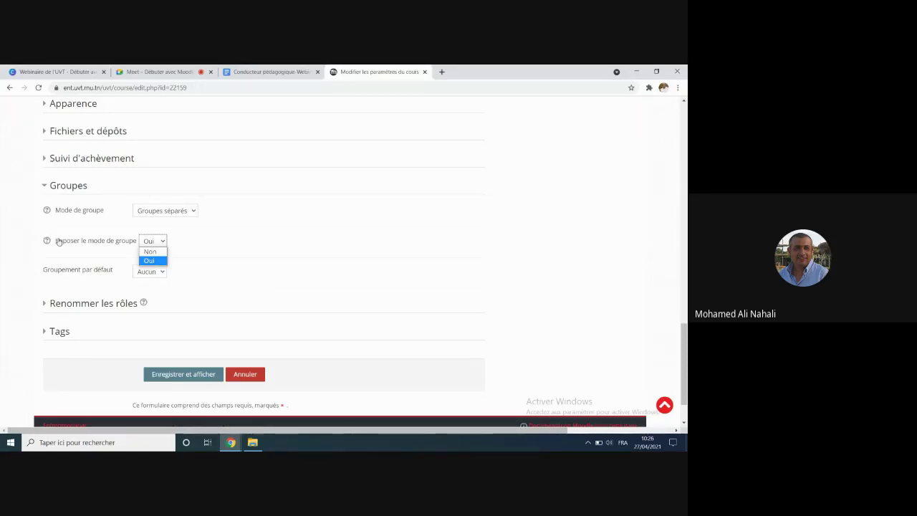
Step: Set Imposer le mode de groupe to Non
left_click_drag(56, 239, 143, 242)
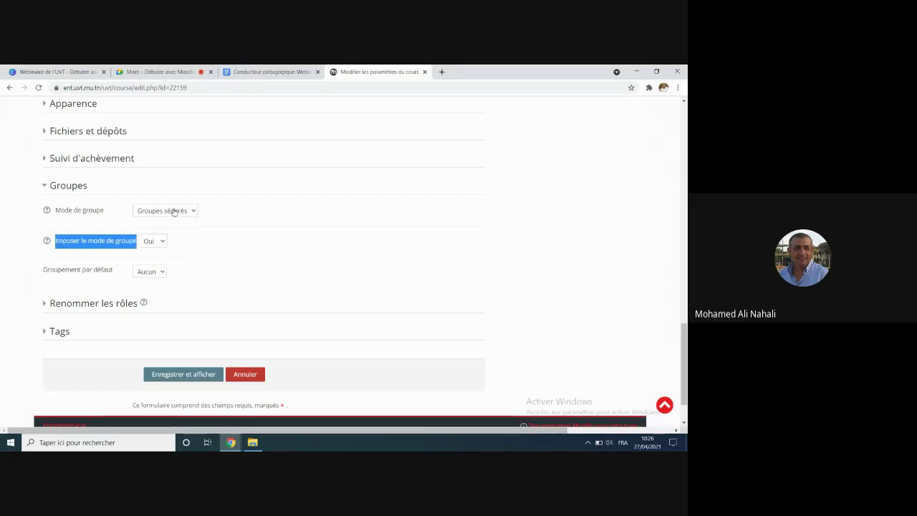
left_click(163, 243)
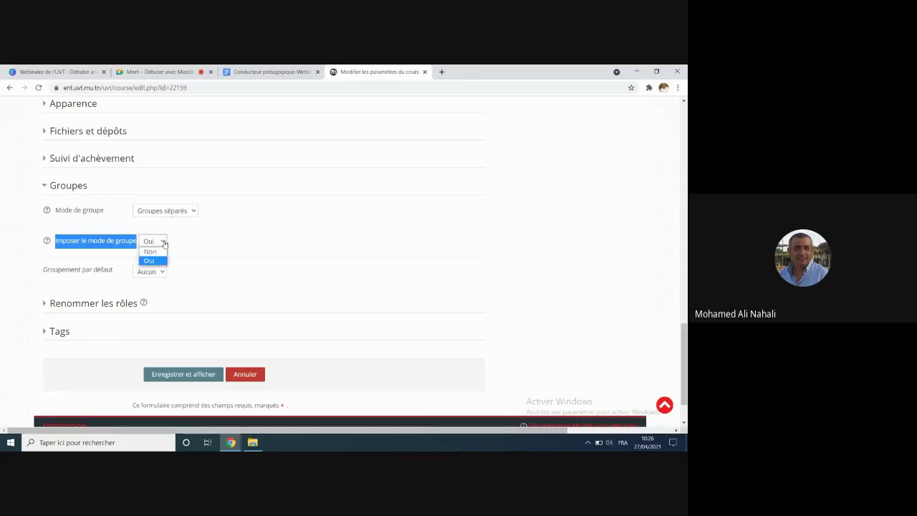
left_click(150, 251)
left_click(241, 247)
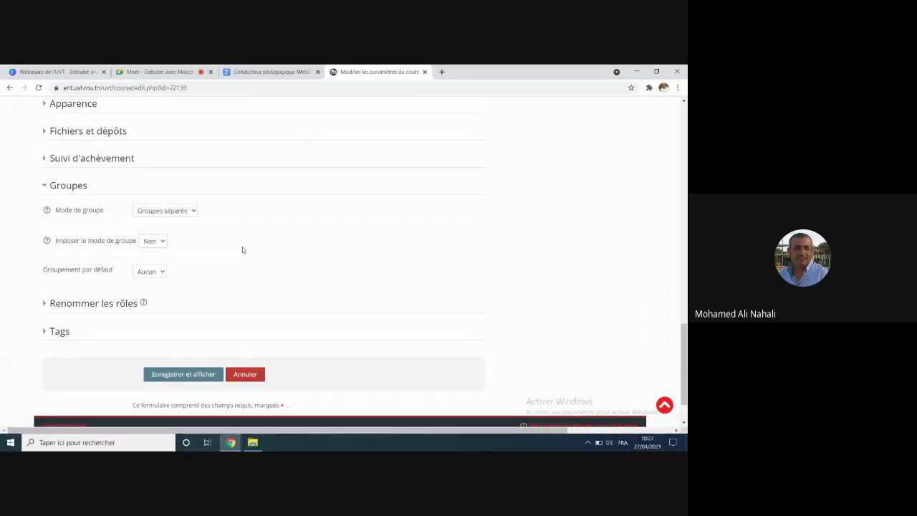
scroll(242, 268, "up", 5)
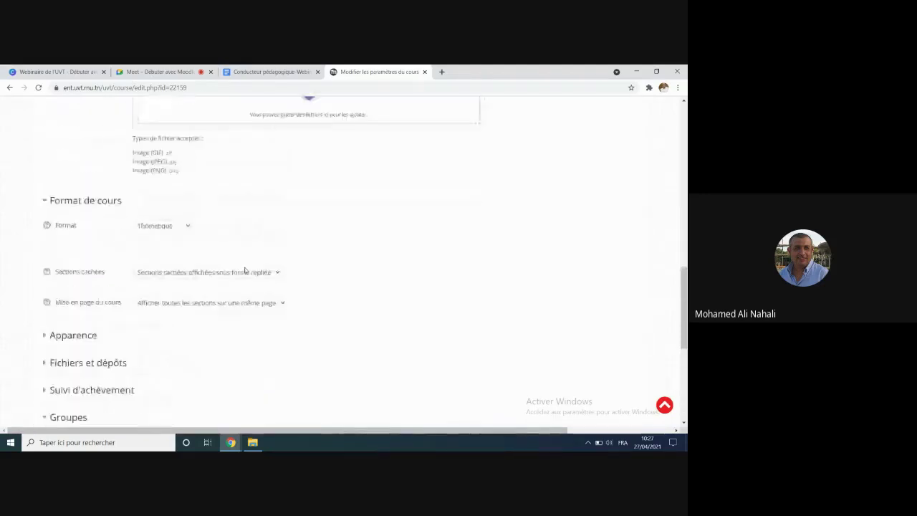
Step: Save the course settings with Enregistrer et afficher
scroll(245, 271, "up", 8)
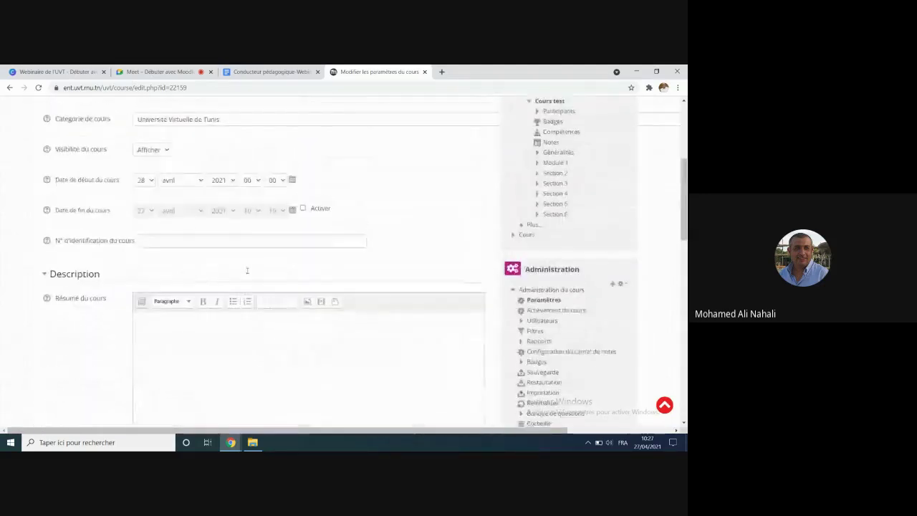
scroll(247, 271, "up", 4)
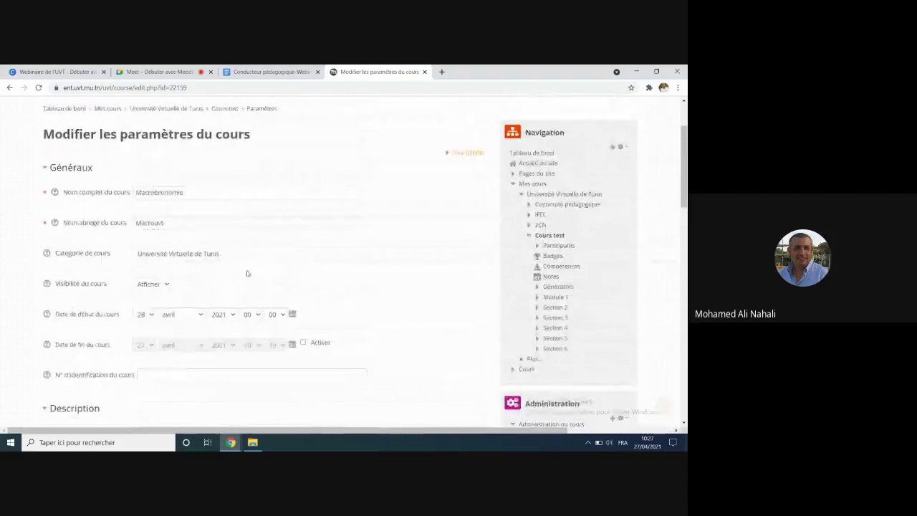
scroll(247, 273, "down", 15)
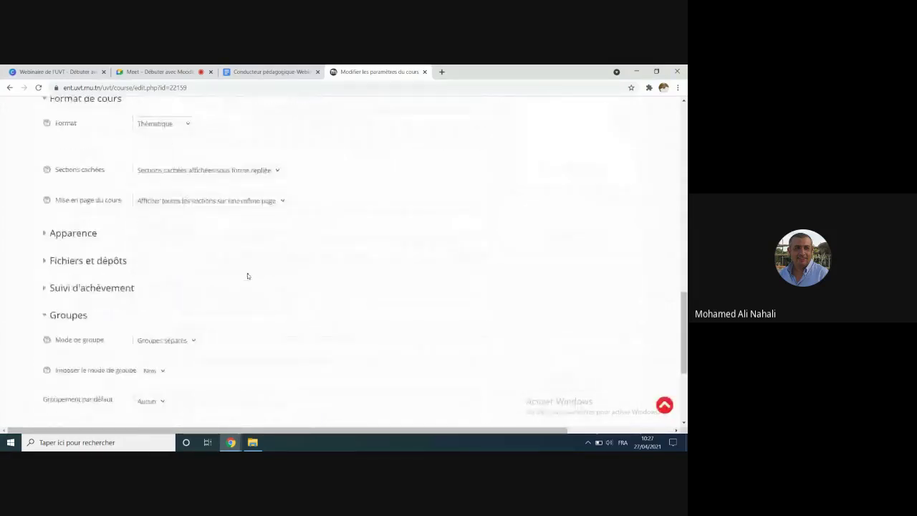
scroll(248, 275, "down", 3)
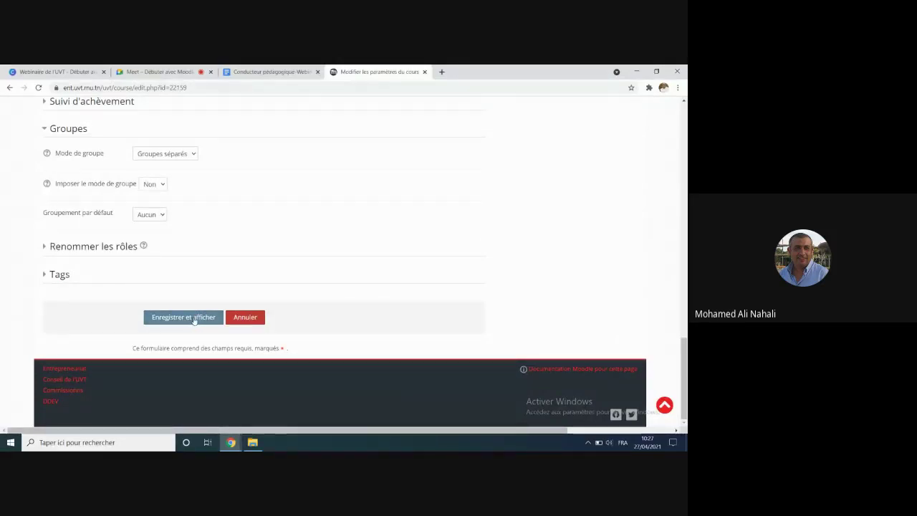
left_click(193, 318)
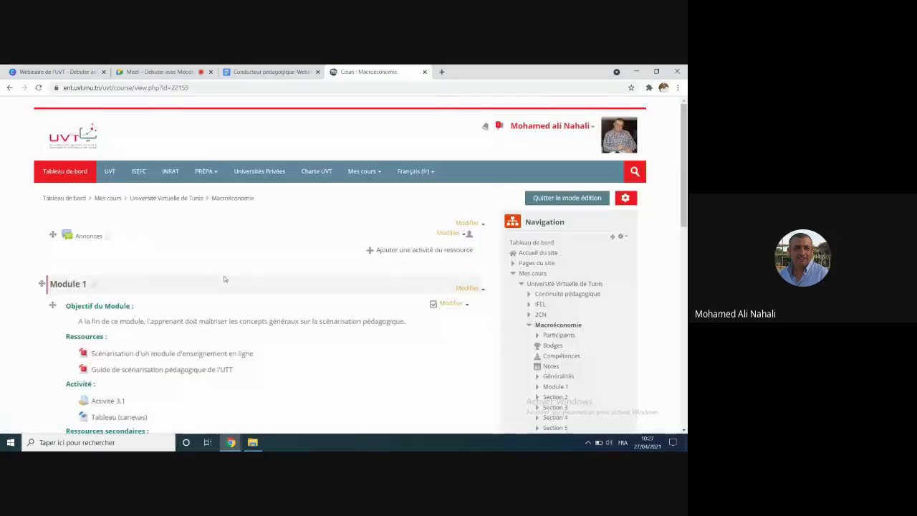
left_click_drag(254, 199, 213, 201)
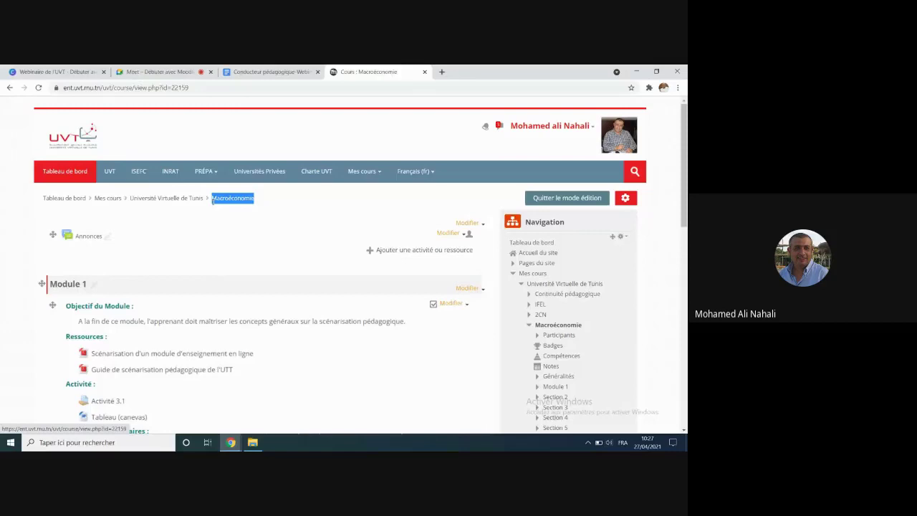
left_click(229, 237)
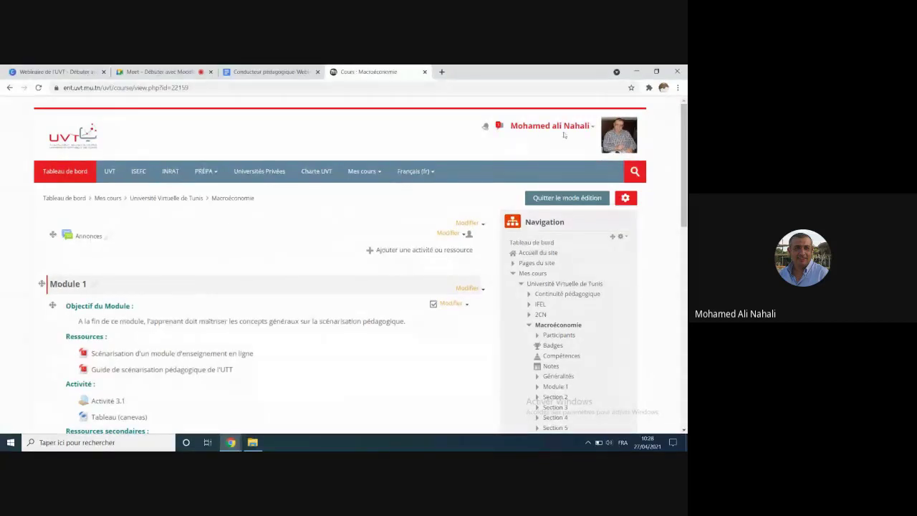
Step: Leave the Prendre le rôle page for the Macroéconomie course and zoom the page in
left_click(589, 127)
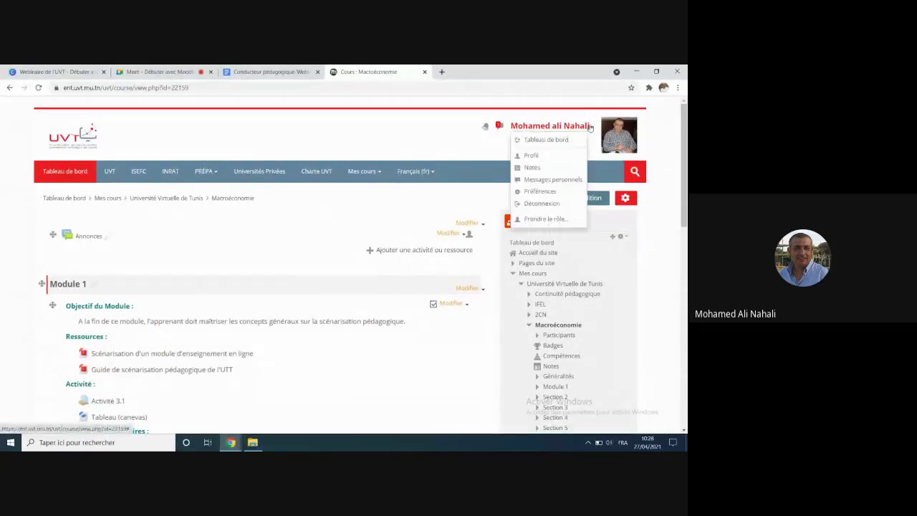
left_click(546, 218)
scroll(272, 225, "down", 2)
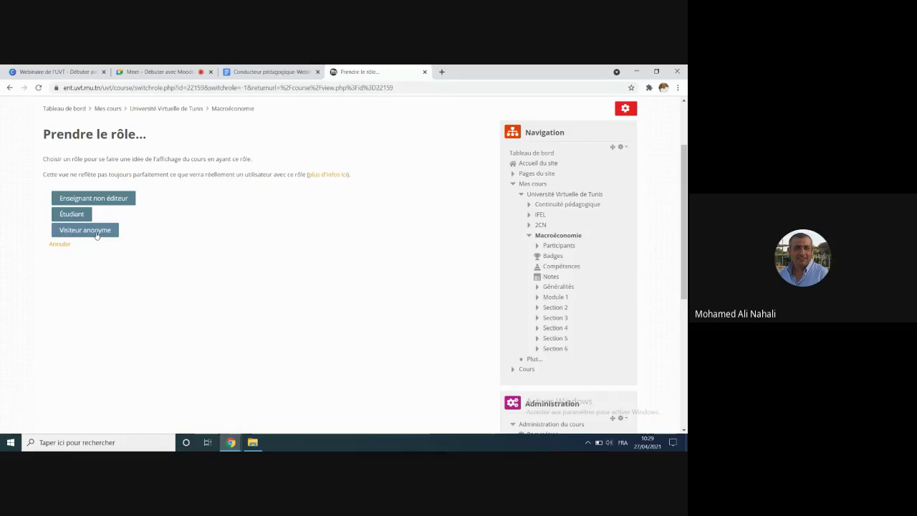
left_click(96, 231)
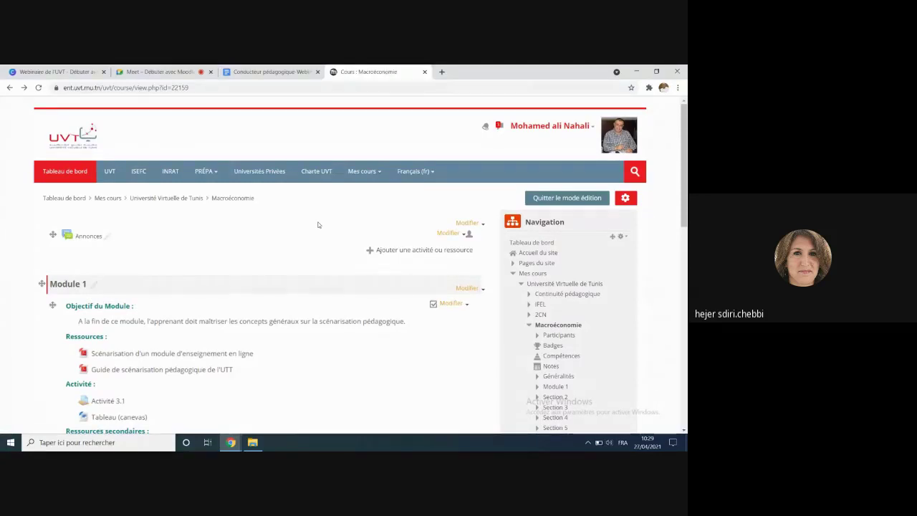
key("ctrl+plus")
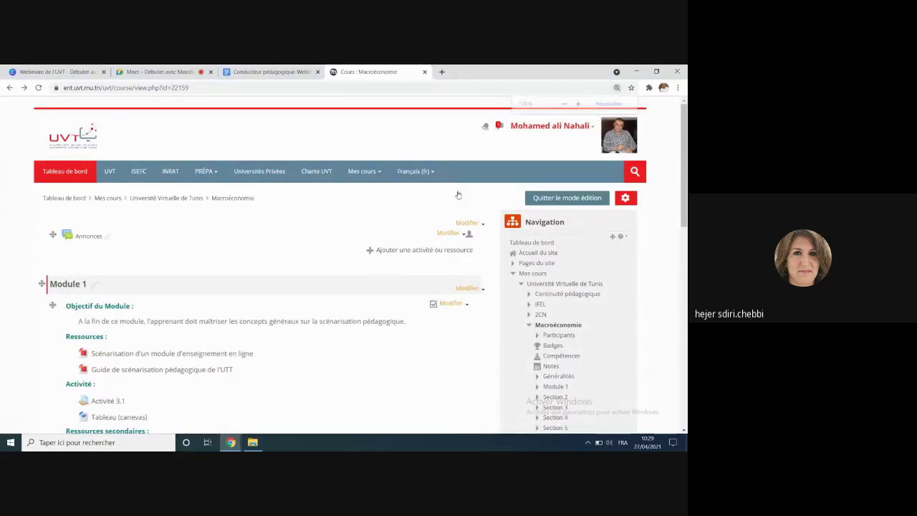
scroll(337, 247, "down", 1)
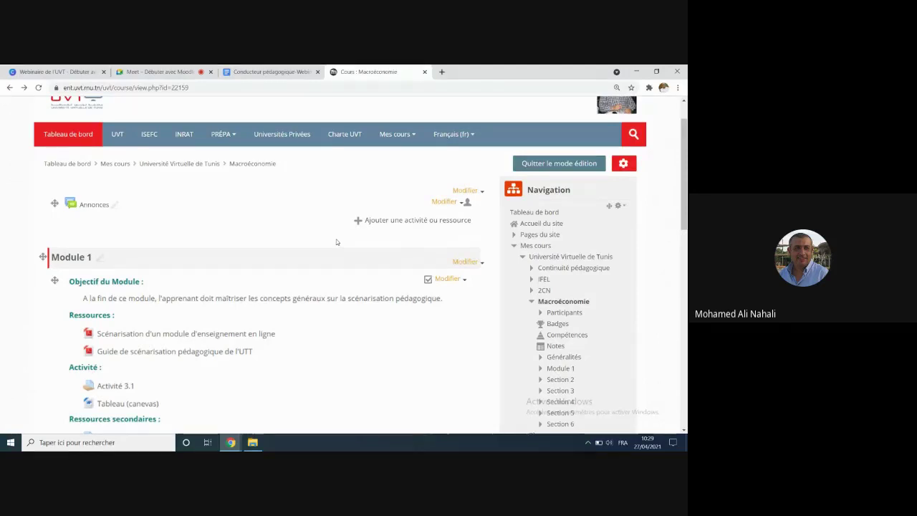
left_click(541, 164)
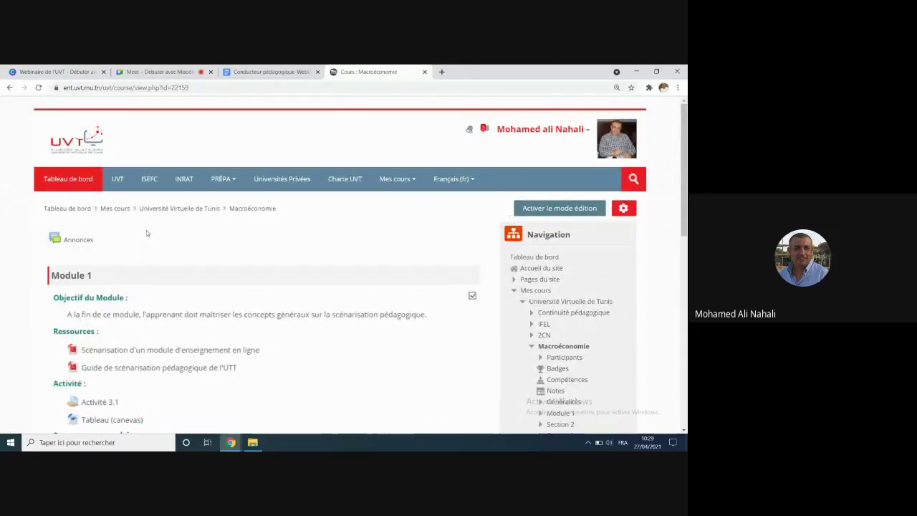
key("ctrl+plus")
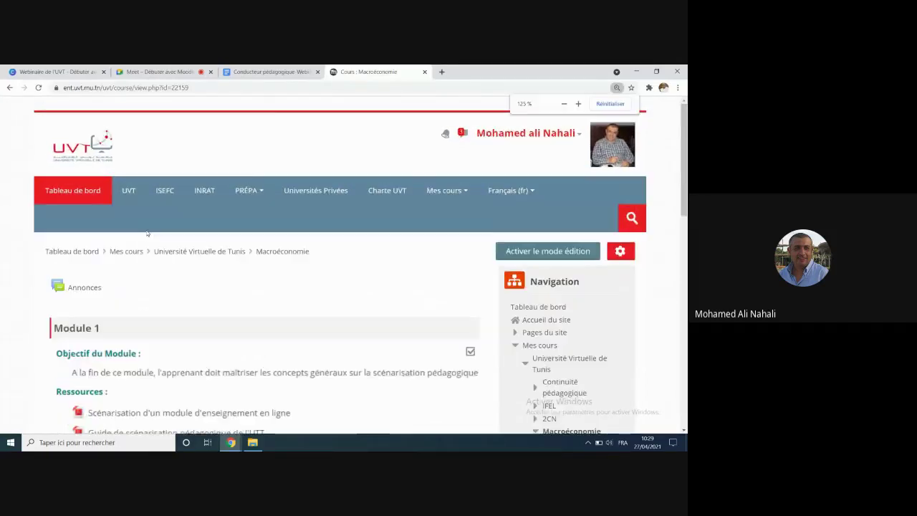
scroll(214, 252, "down", 1)
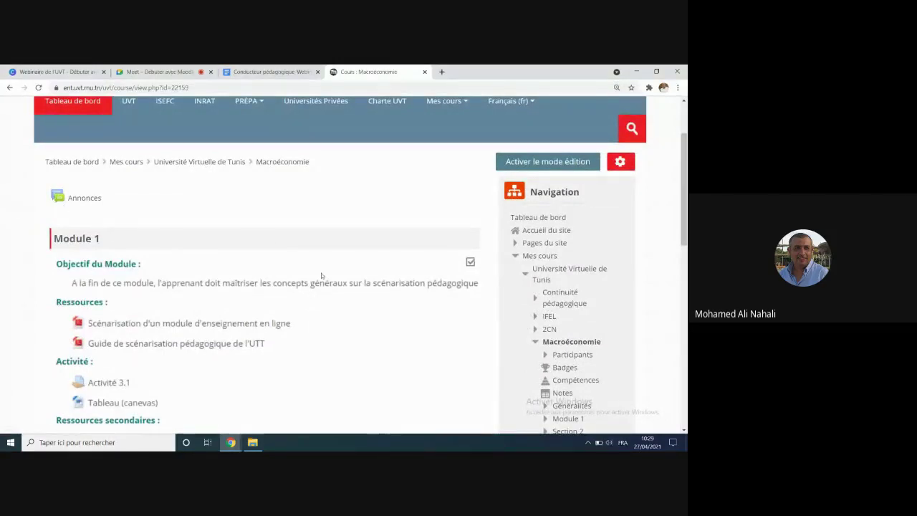
scroll(211, 239, "down", 2)
scroll(210, 239, "down", 4)
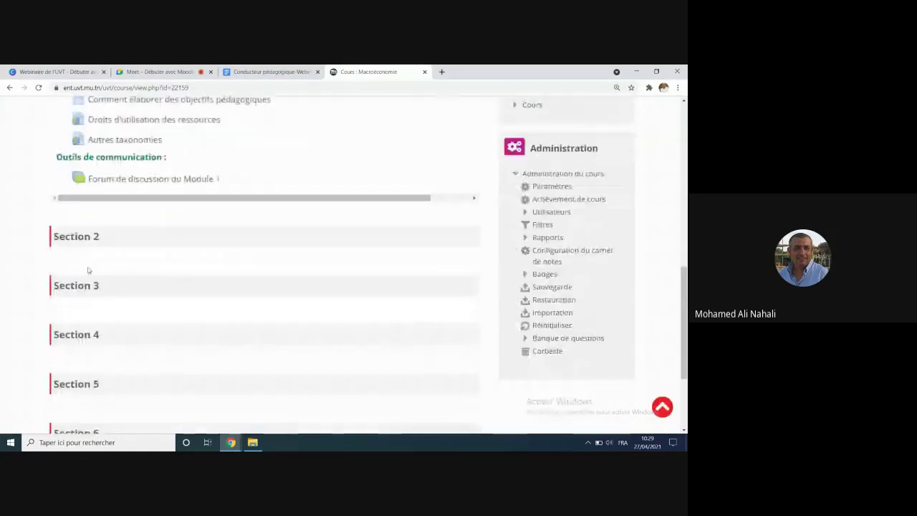
scroll(384, 339, "up", 2)
scroll(385, 339, "up", 2)
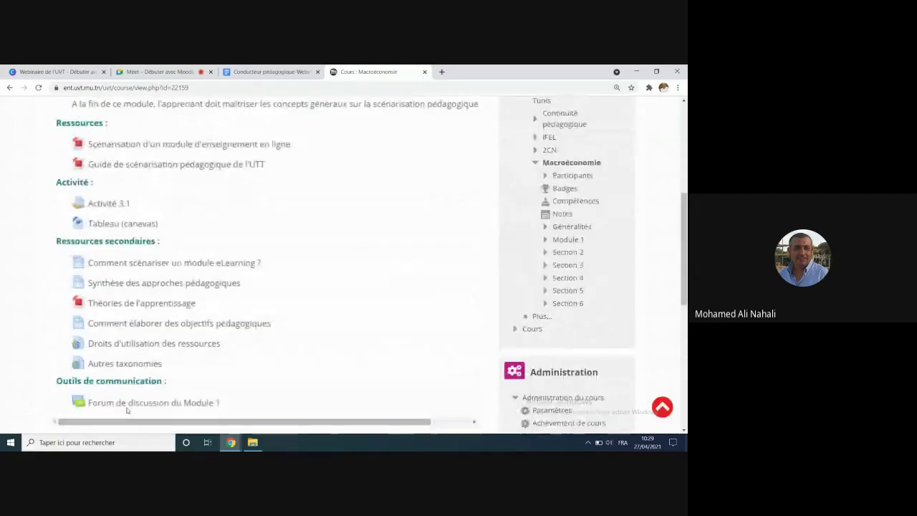
scroll(78, 328, "down", 2)
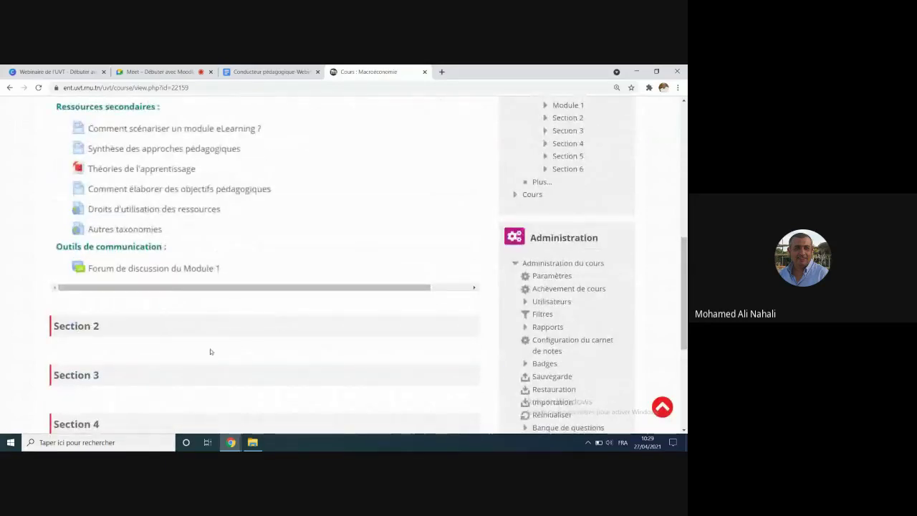
scroll(217, 352, "up", 6)
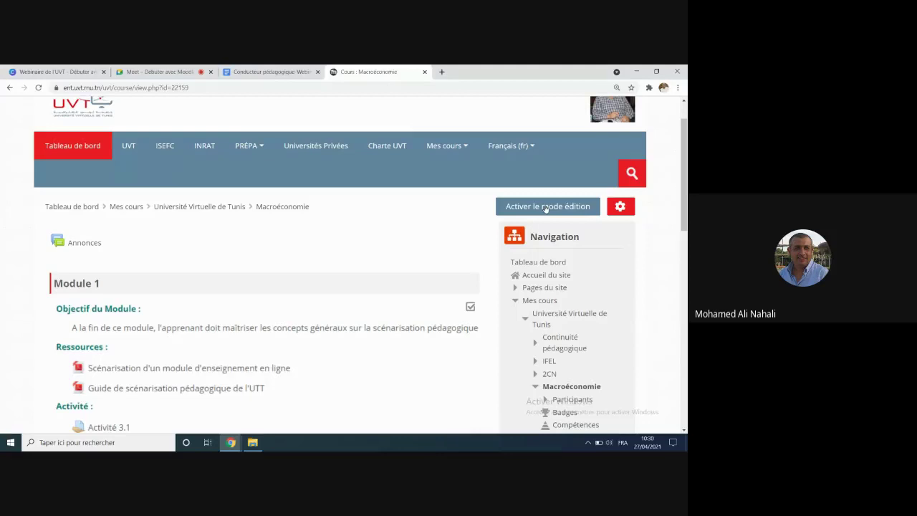
Step: Turn on editing mode for the Macroéconomie course and adjust the page zoom
left_click(546, 206)
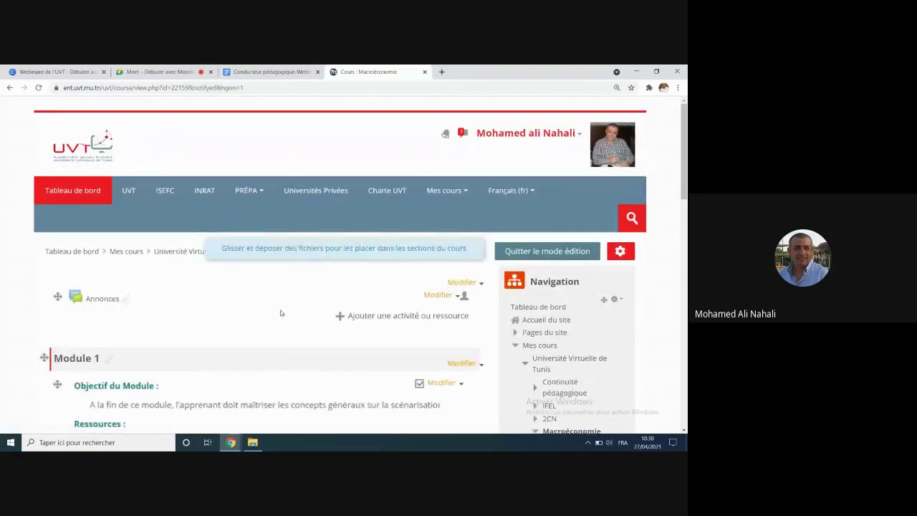
scroll(281, 313, "down", 1)
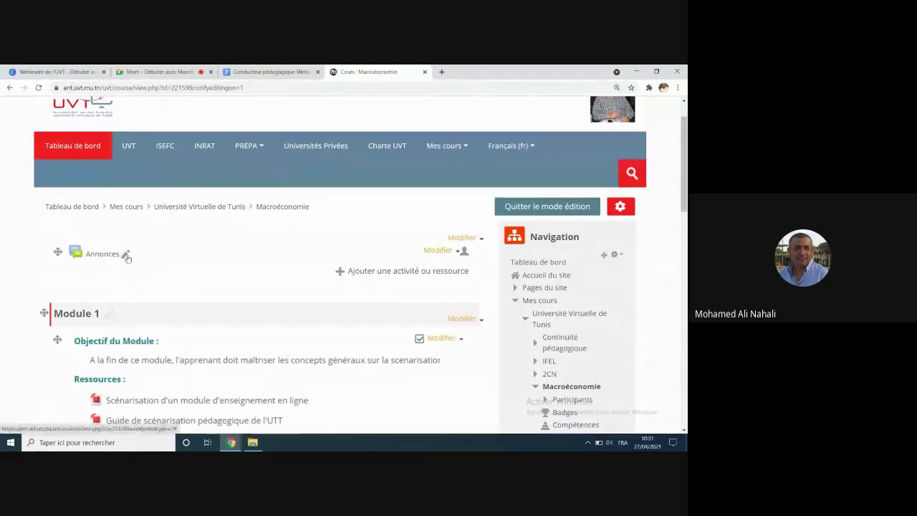
key("ctrl+plus")
scroll(142, 304, "down", 1)
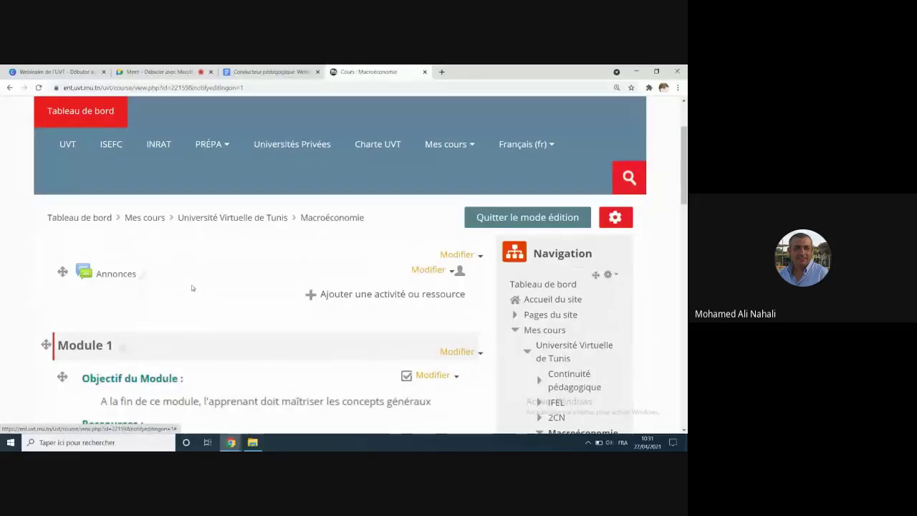
key("ctrl+minus")
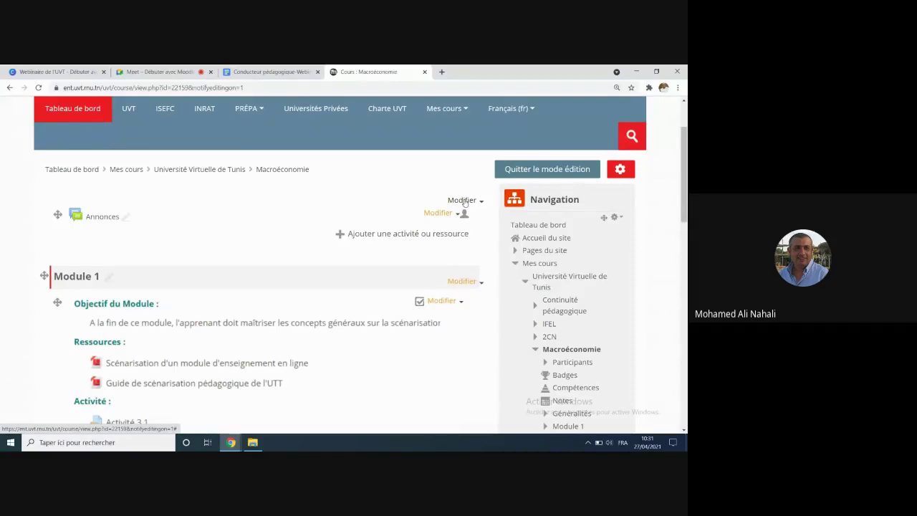
Step: Open the Modifier menu of the general section at the top
left_click(463, 202)
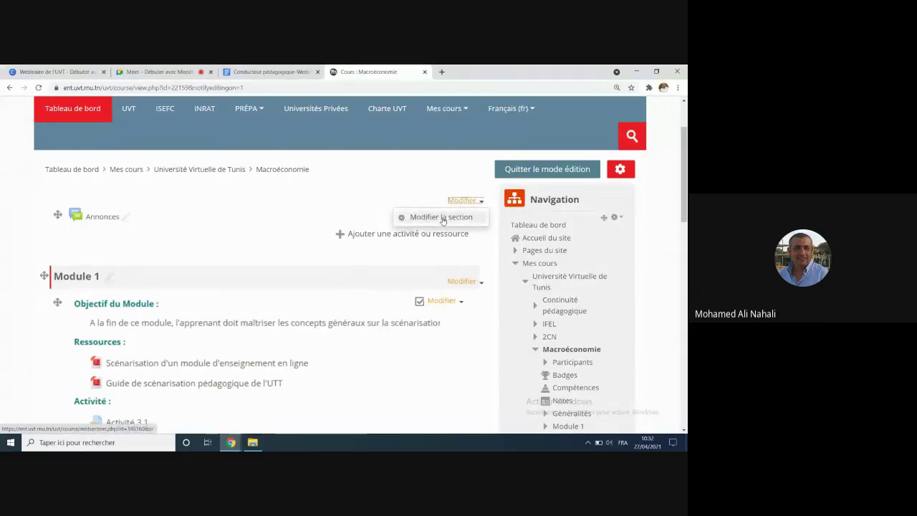
scroll(320, 217, "down", 1)
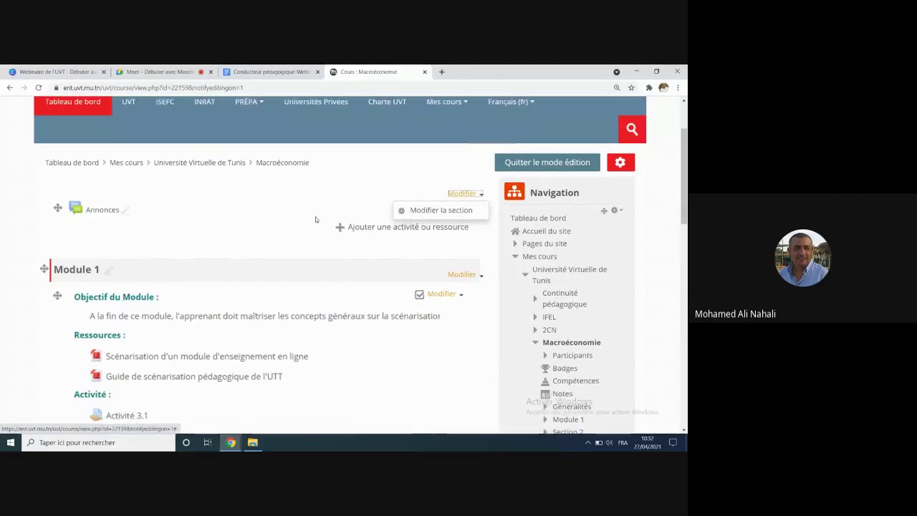
scroll(308, 217, "down", 6)
scroll(227, 164, "up", 3)
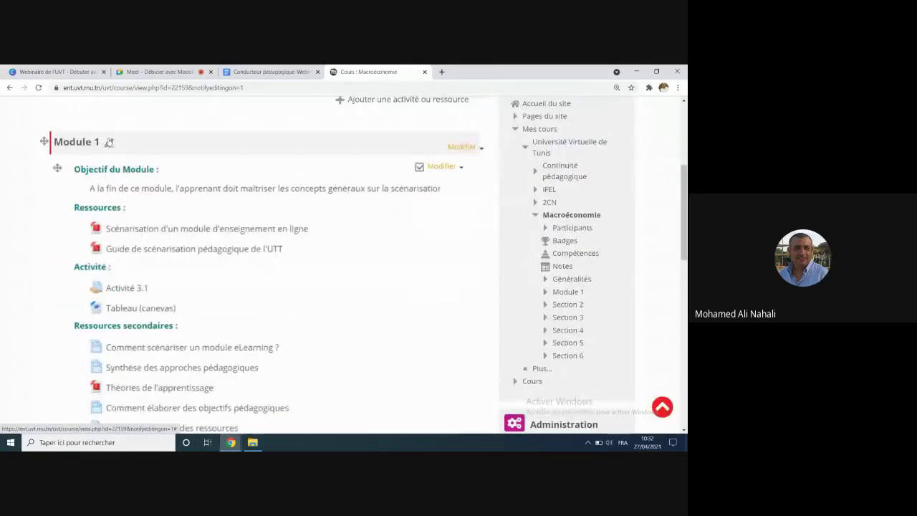
scroll(226, 224, "down", 5)
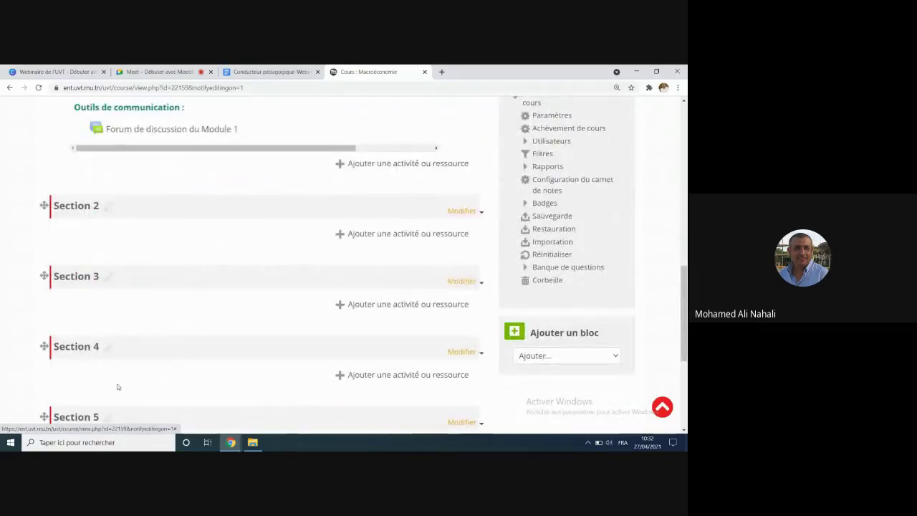
scroll(168, 359, "up", 4)
scroll(168, 361, "up", 6)
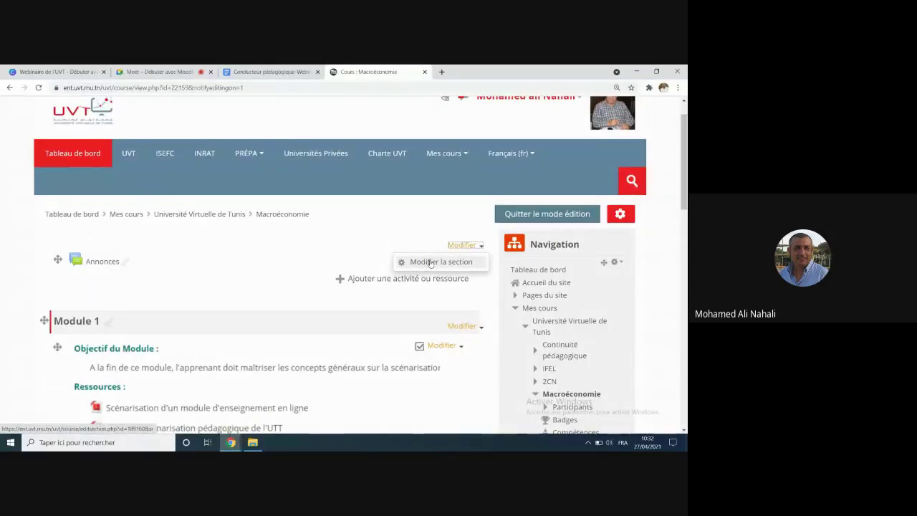
Step: Write 'Macroéconomie' in the Généralités section summary, fixing the typo
left_click(430, 262)
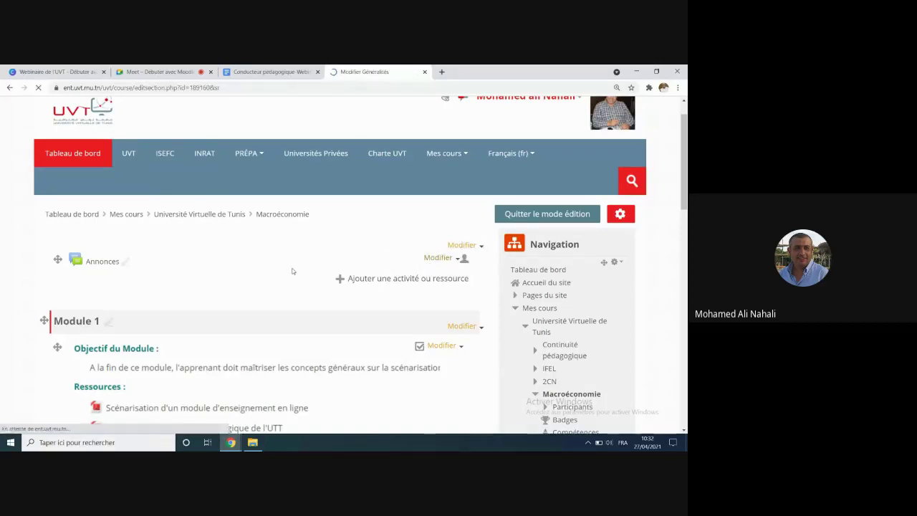
scroll(291, 274, "down", 3)
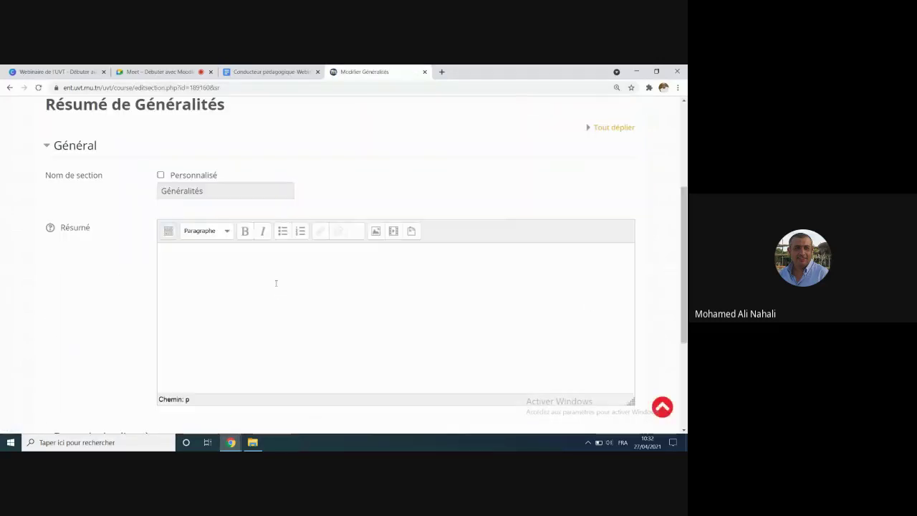
left_click(276, 283)
type("Mocroéc")
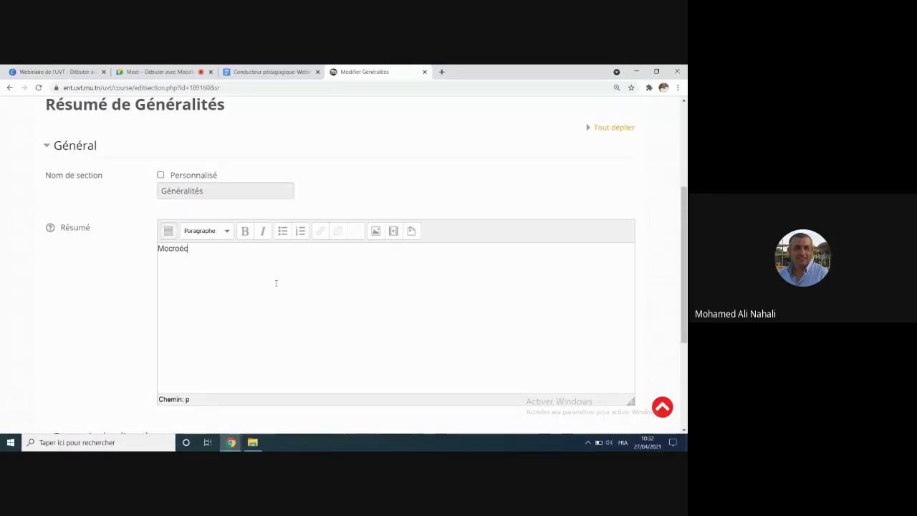
type("onomie")
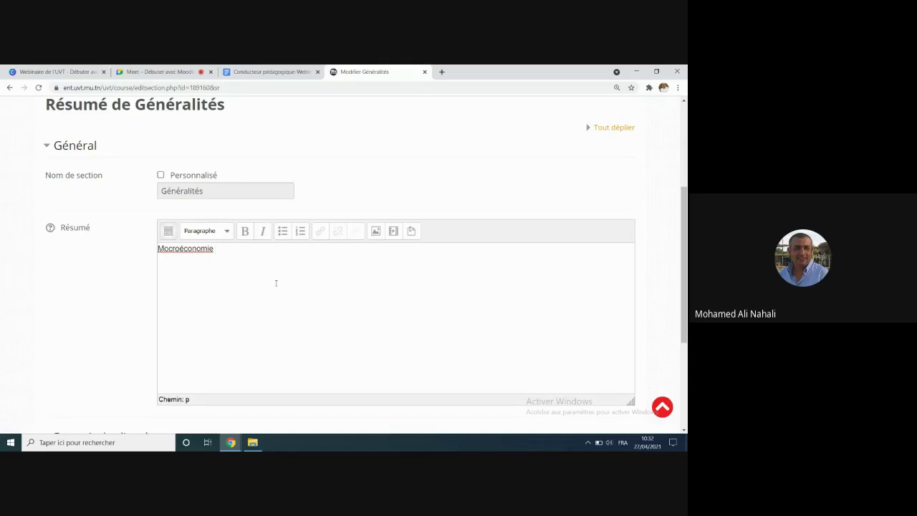
right_click(176, 248)
left_click(329, 264)
left_click(165, 247)
key("Delete")
type("a")
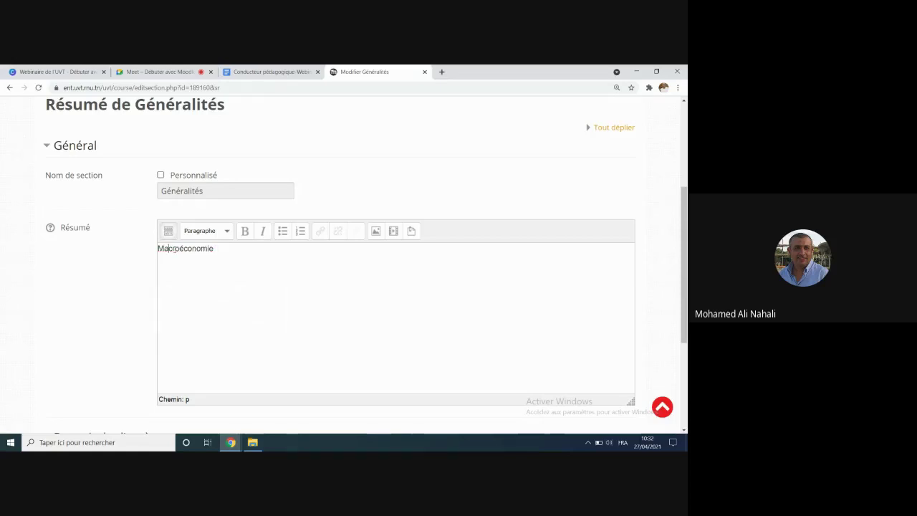
Step: Make 'Macroéconomie' a centred, bold, italic, coloured Titre 1 heading and save the section
left_click_drag(217, 248, 157, 247)
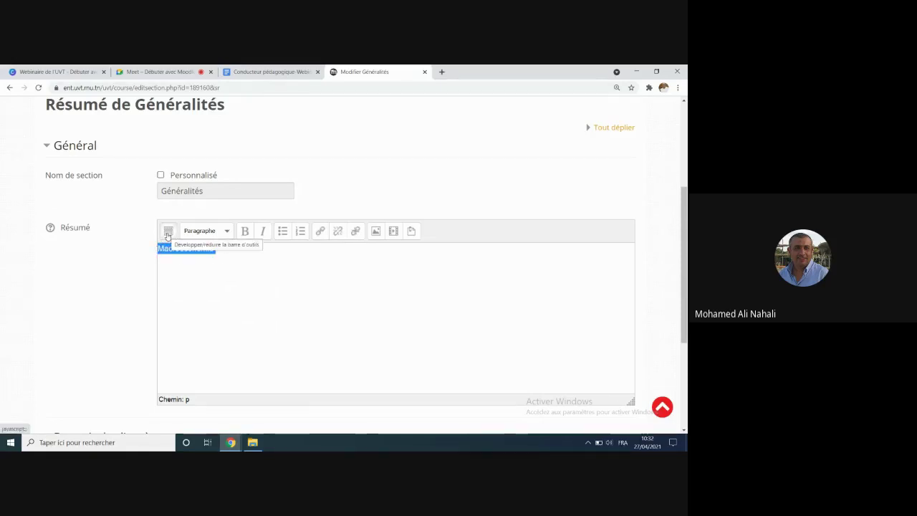
left_click(168, 231)
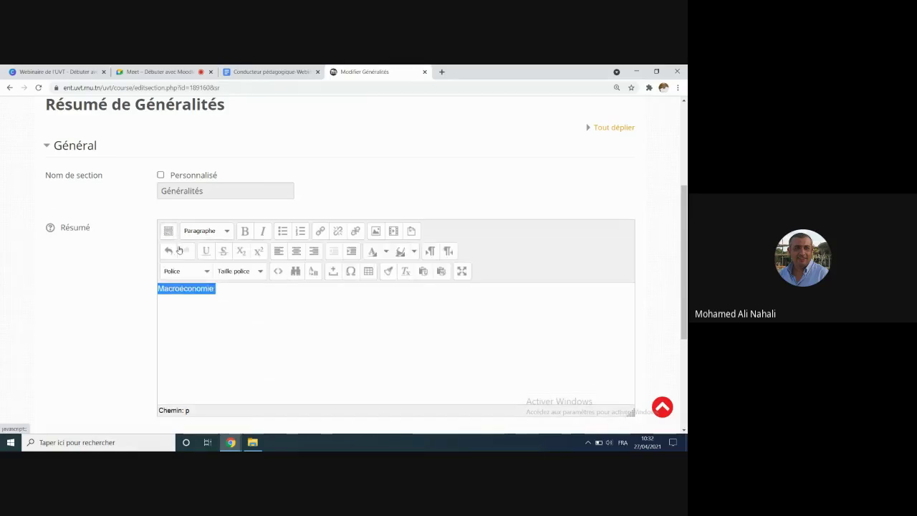
left_click(295, 250)
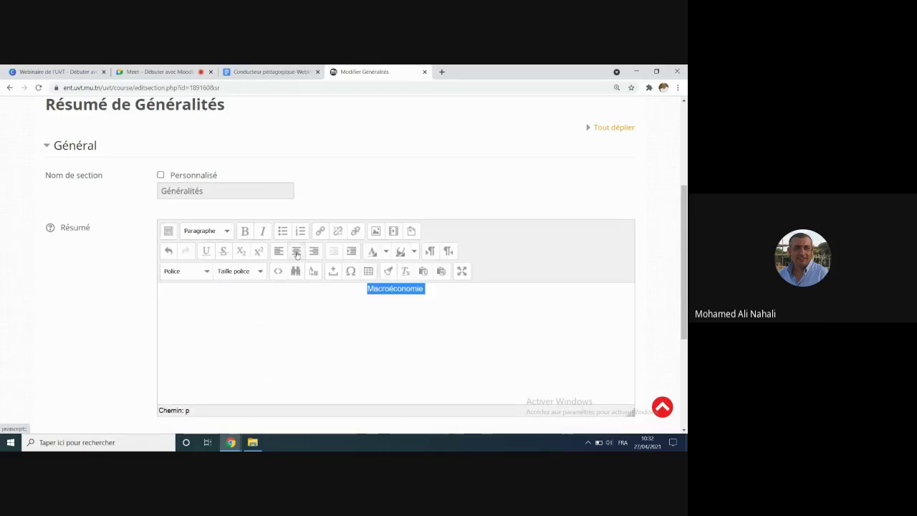
left_click(244, 231)
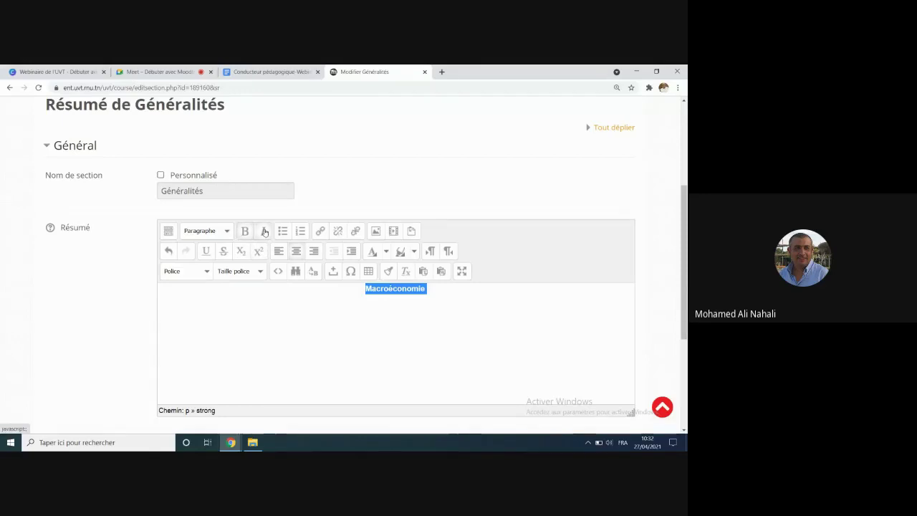
left_click(265, 231)
left_click(374, 253)
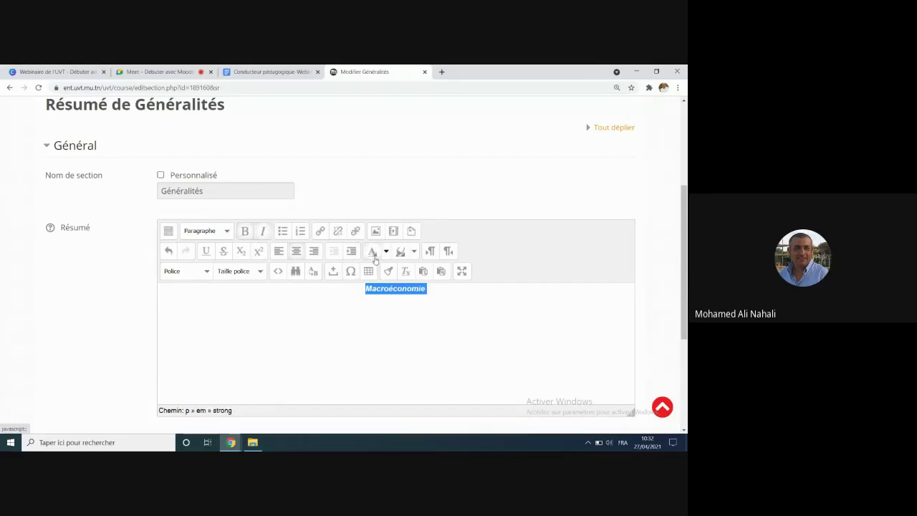
left_click(358, 294)
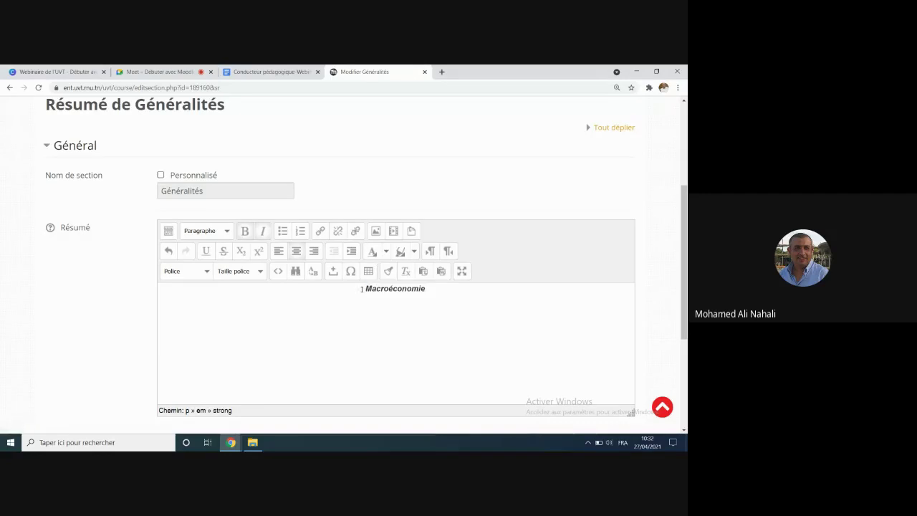
double_click(362, 288)
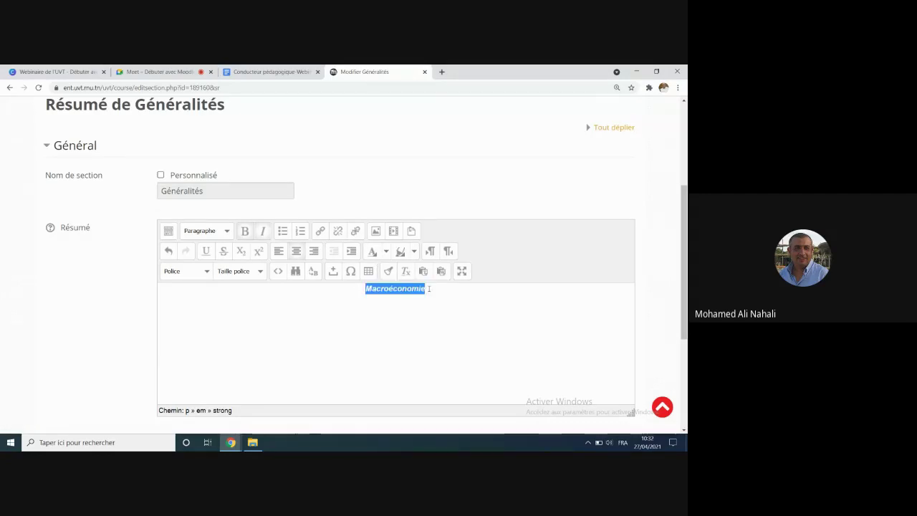
left_click(227, 233)
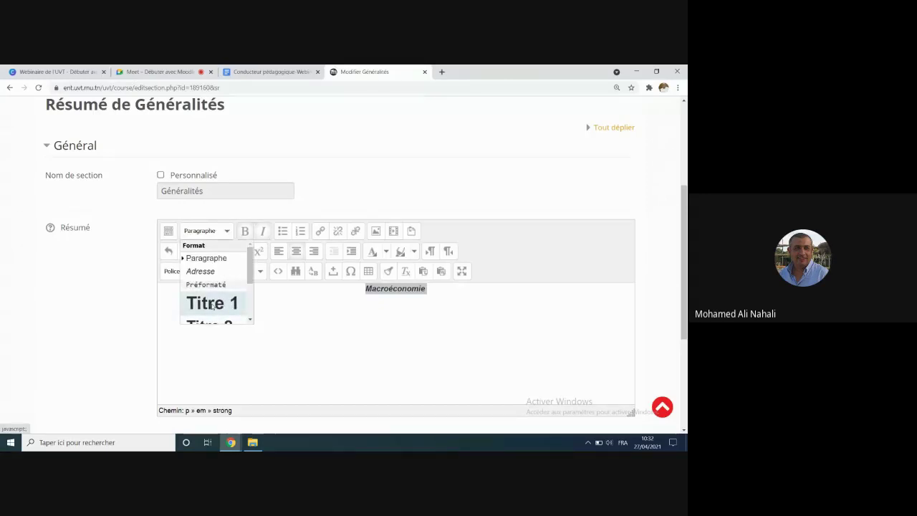
left_click(211, 306)
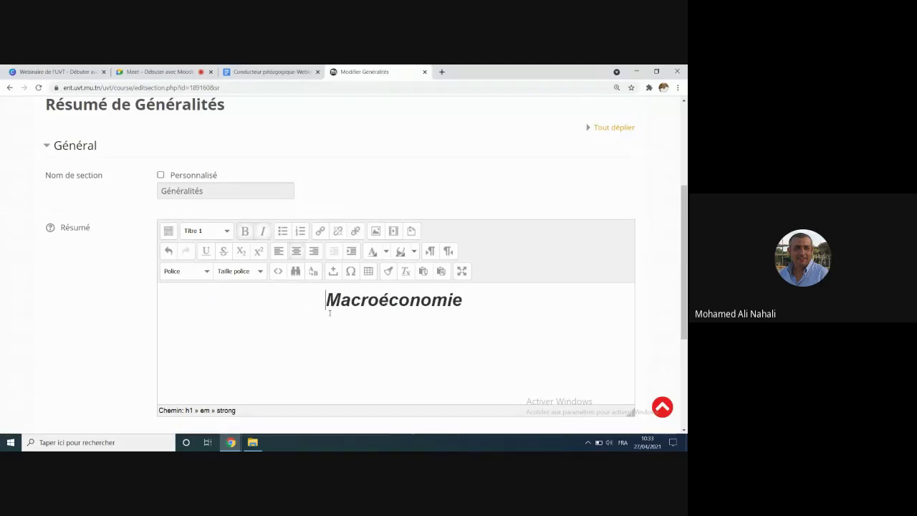
scroll(329, 313, "down", 3)
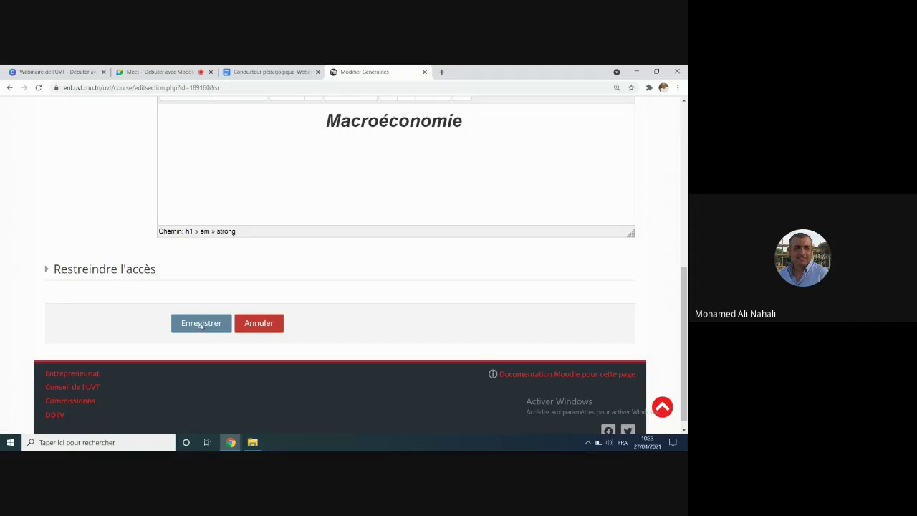
left_click(200, 322)
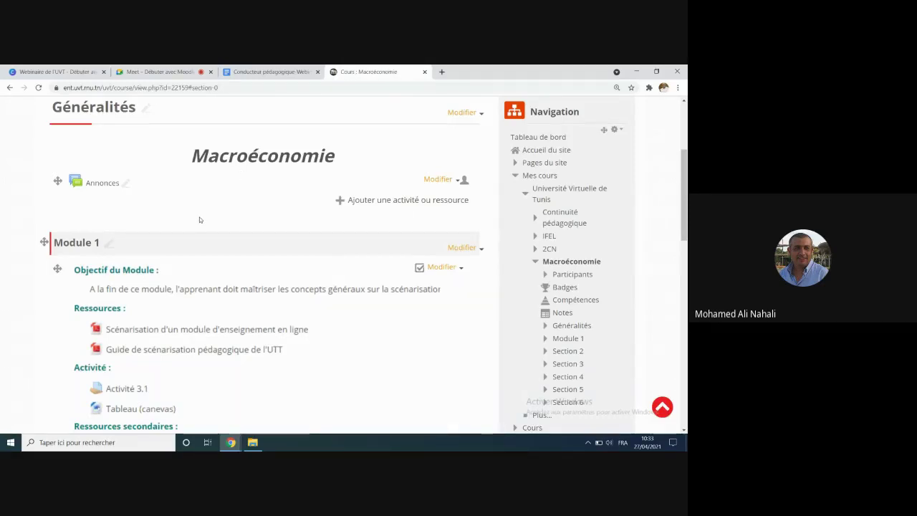
scroll(200, 216, "down", 1)
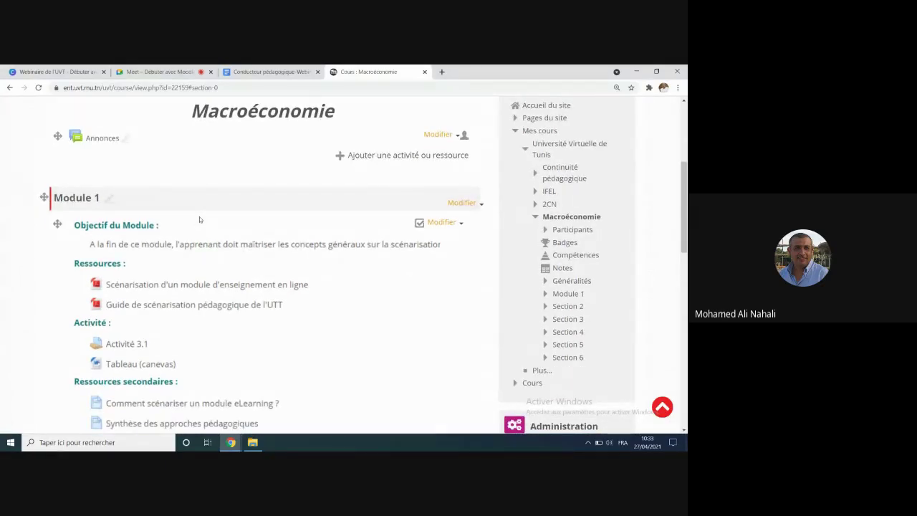
scroll(199, 217, "down", 2)
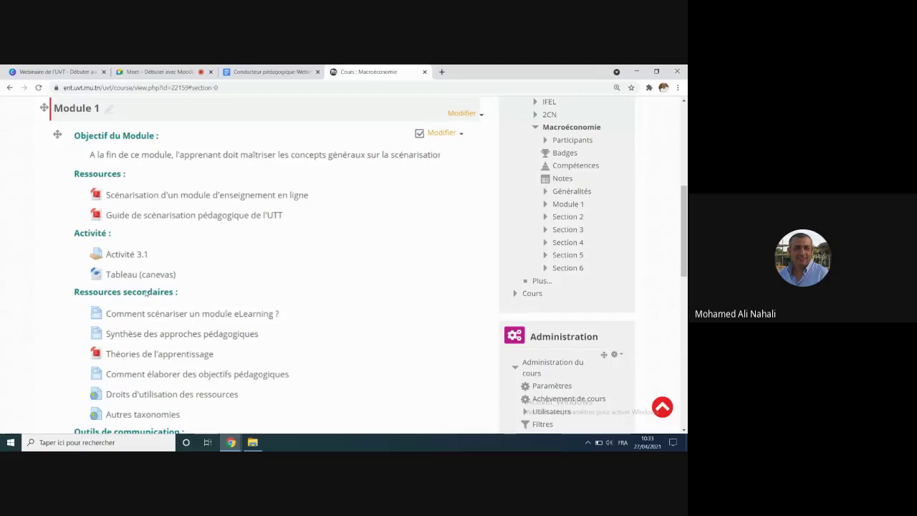
scroll(58, 210, "up", 1)
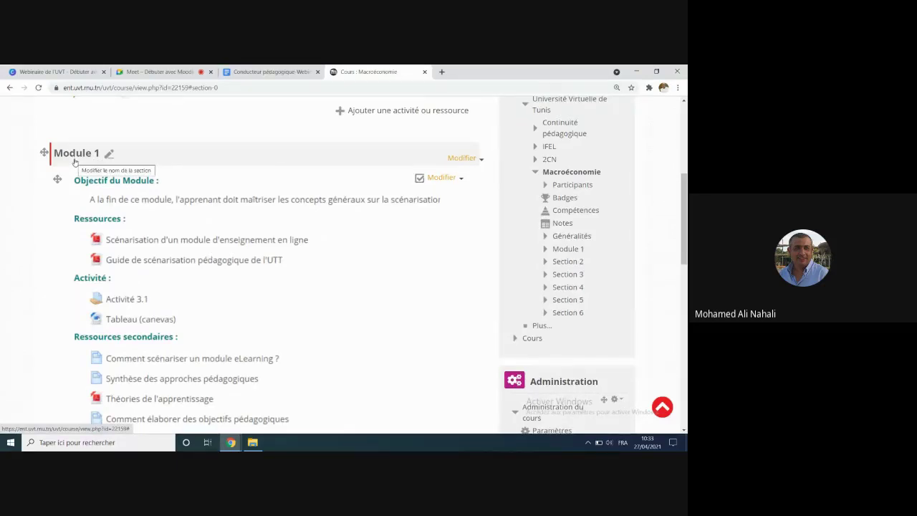
scroll(75, 162, "down", 5)
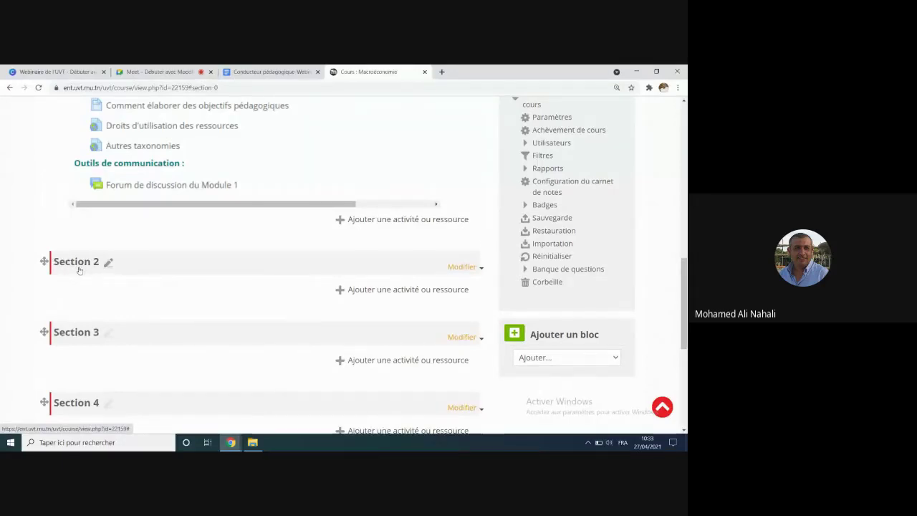
scroll(78, 270, "up", 5)
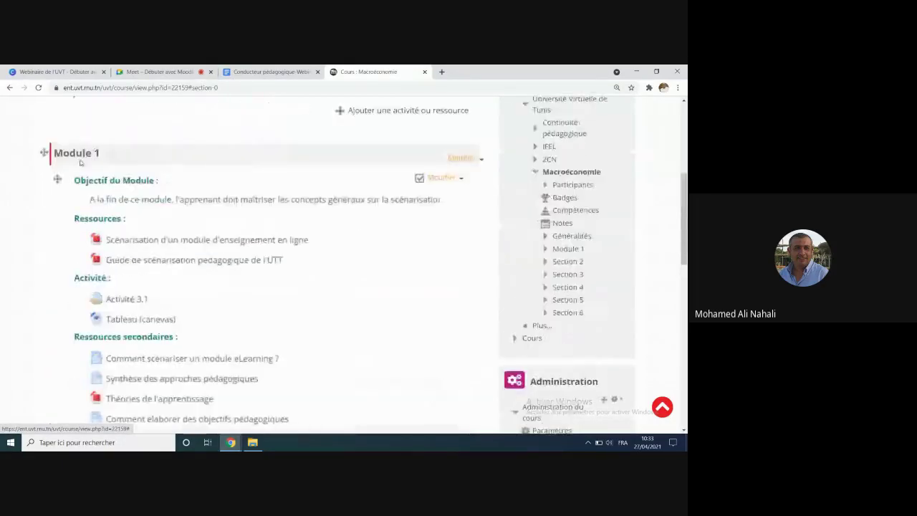
scroll(81, 162, "down", 5)
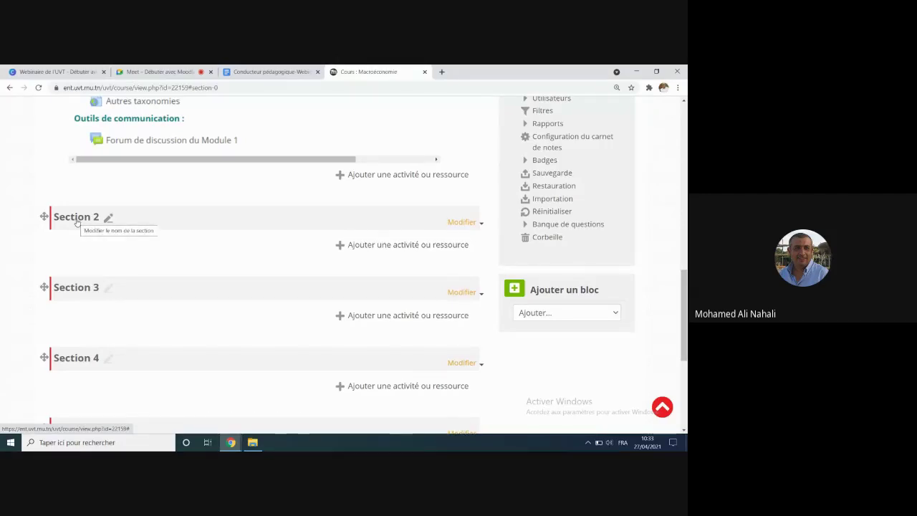
Step: Retitle the Section 2 heading as 'Module 1'
left_click(76, 223)
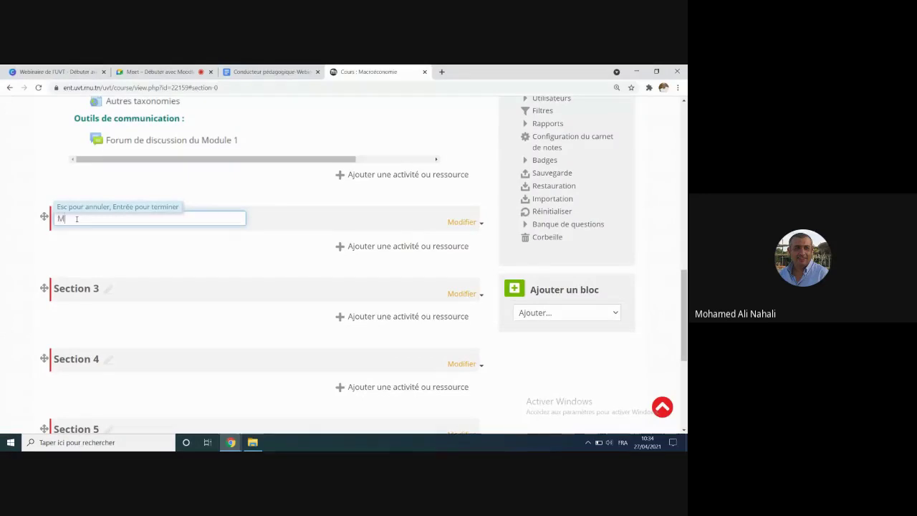
type("odule")
type("1")
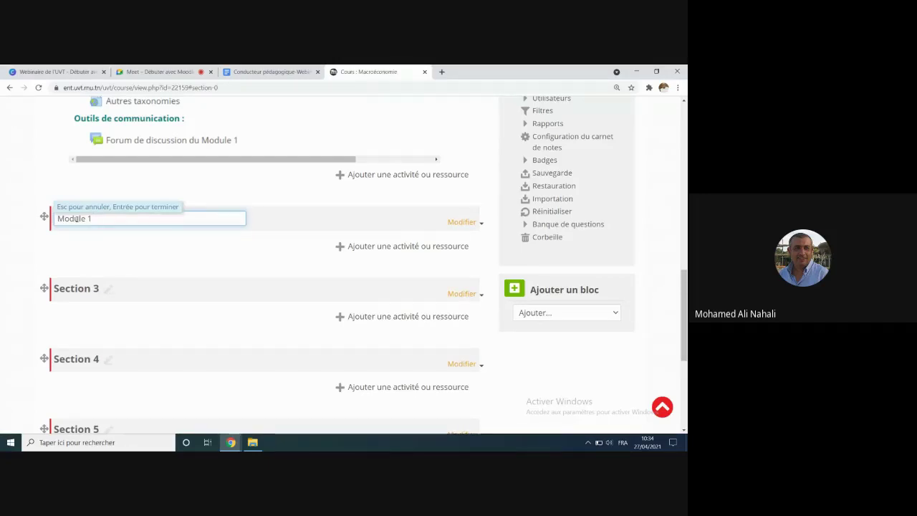
key("Return")
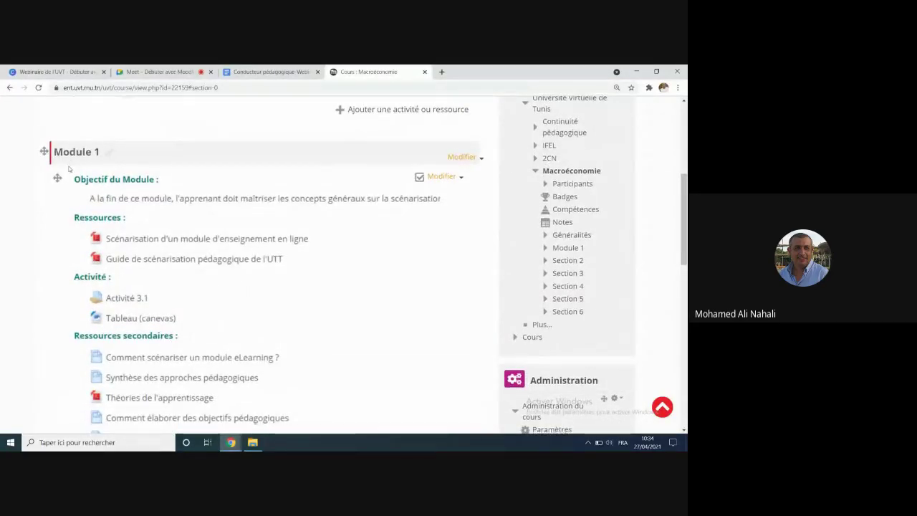
scroll(69, 172, "down", 3)
scroll(86, 171, "up", 3)
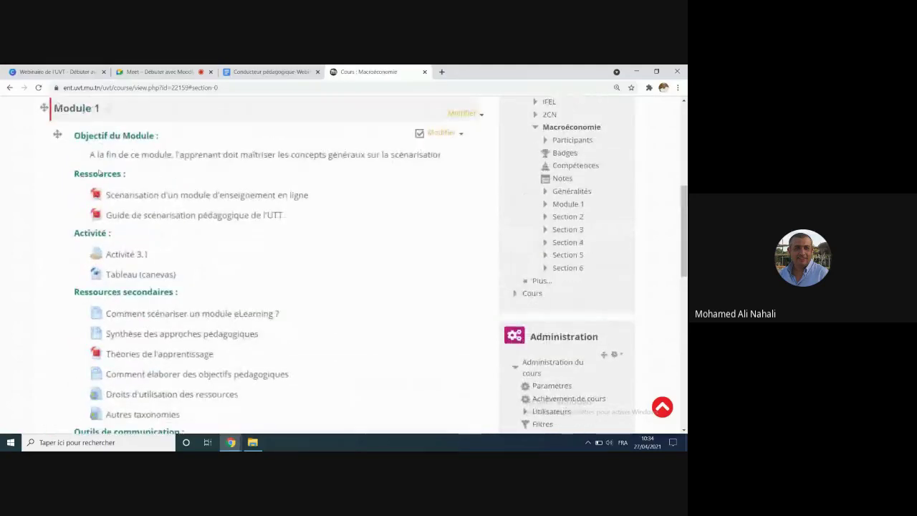
scroll(172, 294, "down", 2)
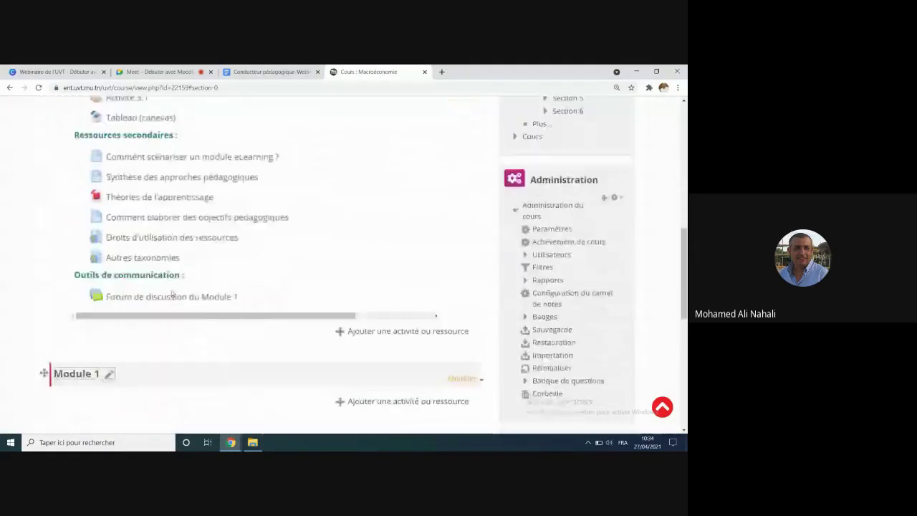
scroll(143, 308, "down", 1)
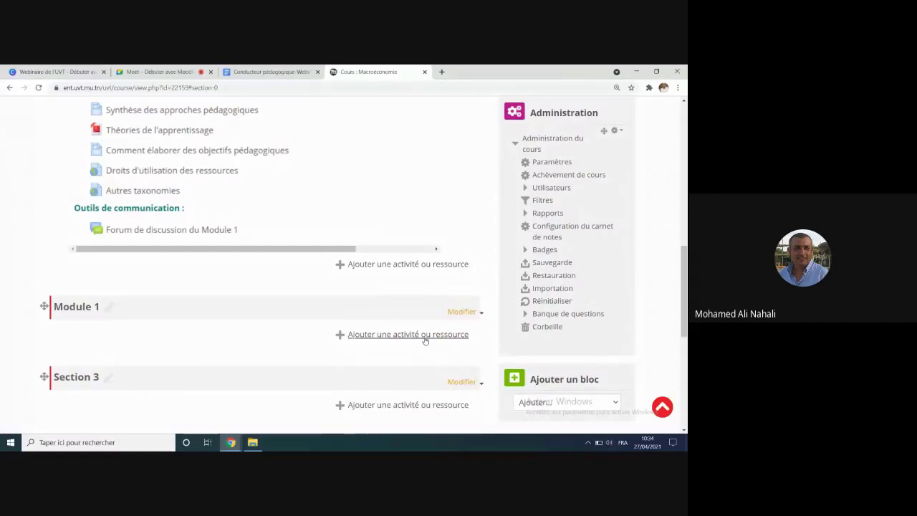
Step: Choose Étiquette from the Ressources list of the new Module 1's content chooser
left_click(424, 341)
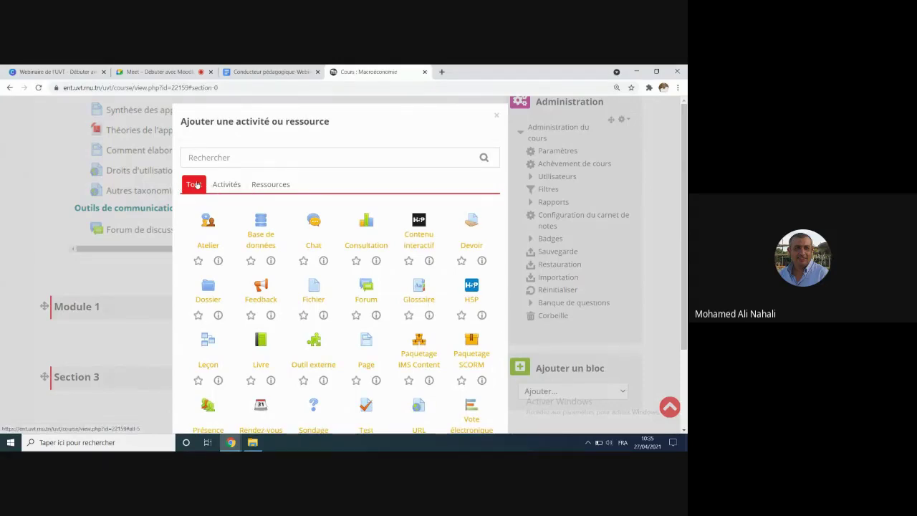
left_click(268, 237)
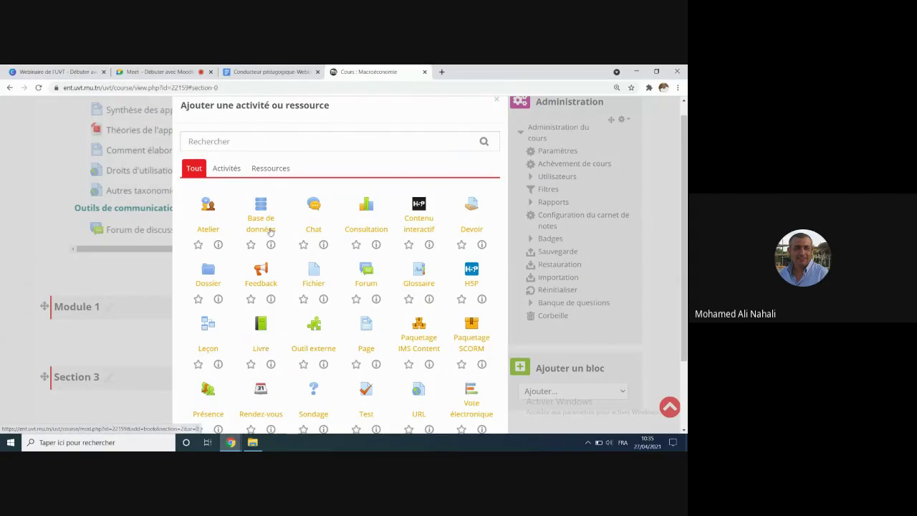
left_click(226, 168)
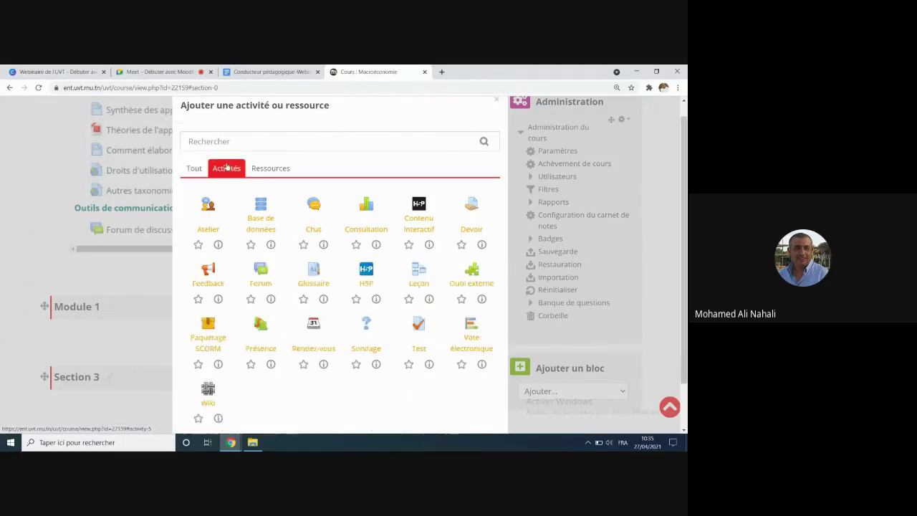
scroll(290, 348, "down", 1)
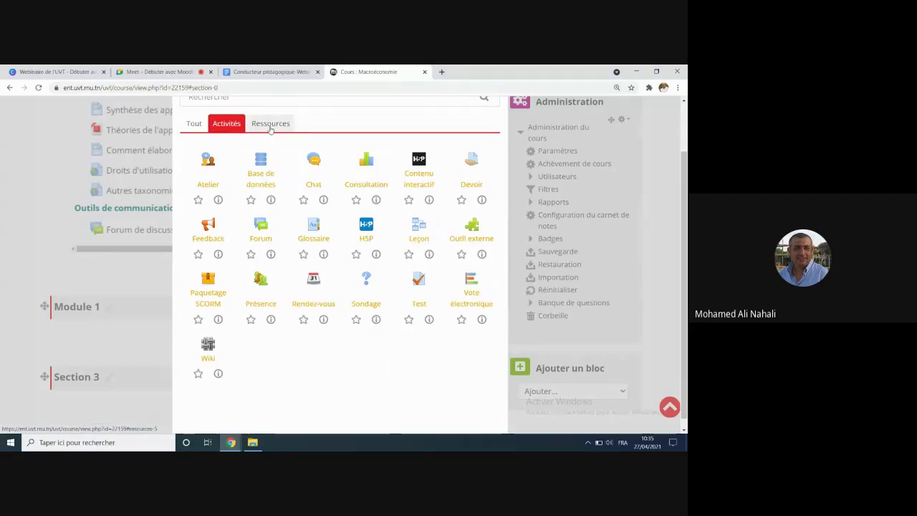
left_click(276, 124)
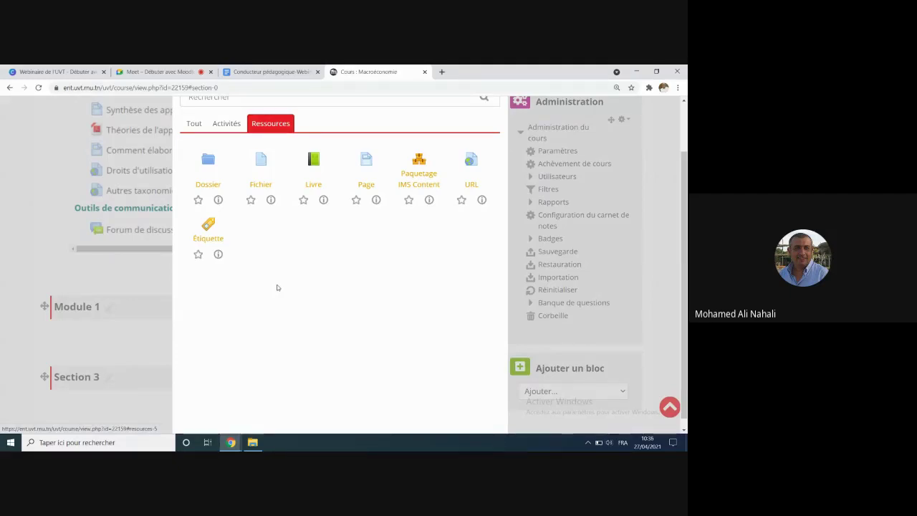
left_click(211, 233)
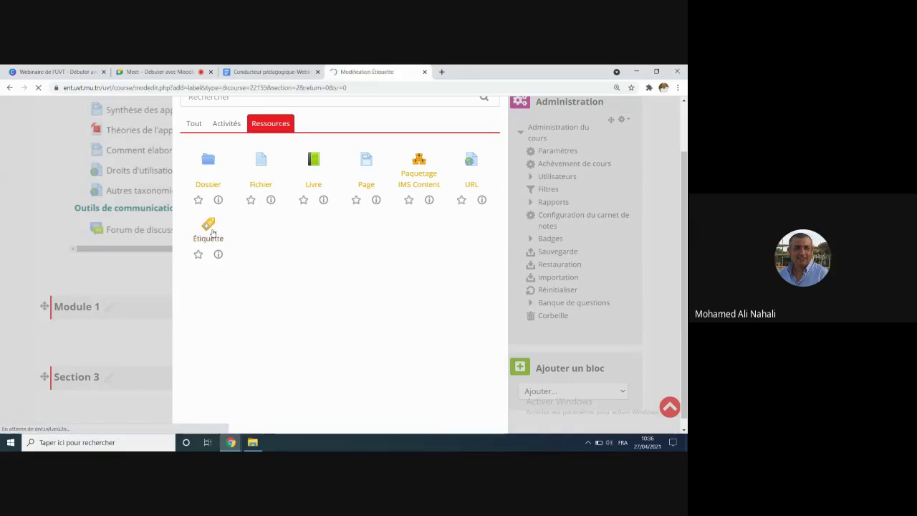
Step: Open the Macroéconomie course page in a new tab, then return to the empty label form
scroll(305, 280, "down", 3)
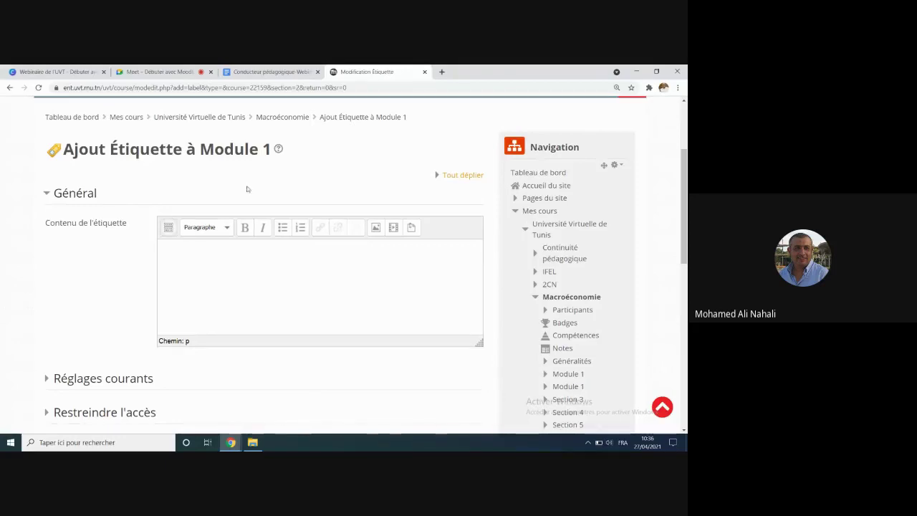
right_click(275, 120)
left_click(326, 124)
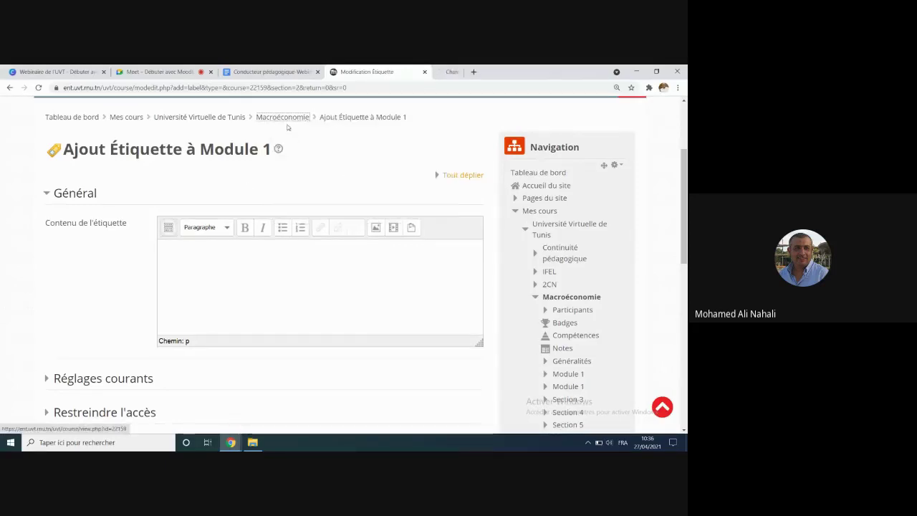
left_click(489, 72)
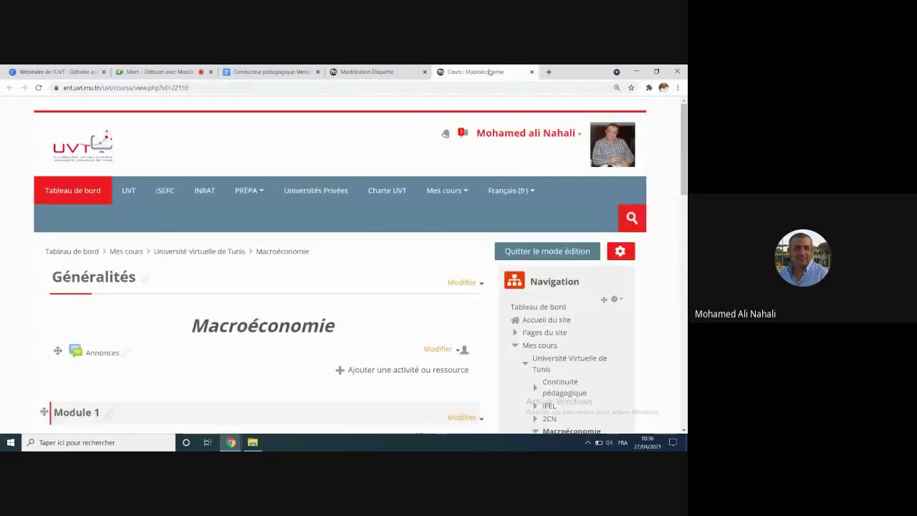
scroll(89, 279, "down", 5)
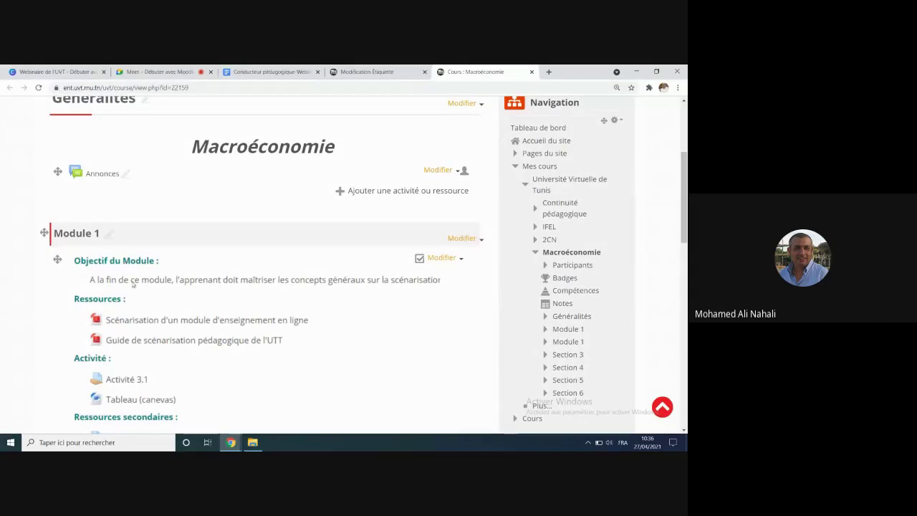
left_click(366, 71)
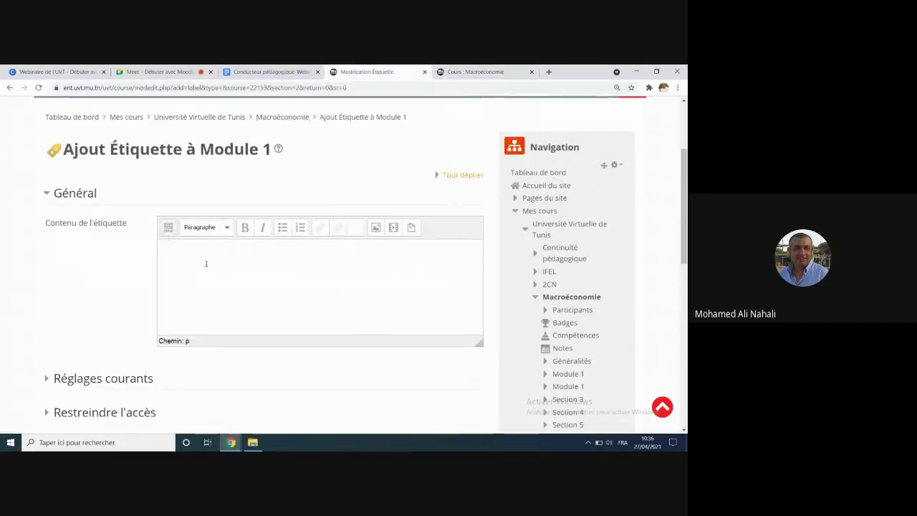
Step: Type the heading 'Objectifs du module :' and the intro sentence 'Au terme de ce module les étudiants ...'
type("o")
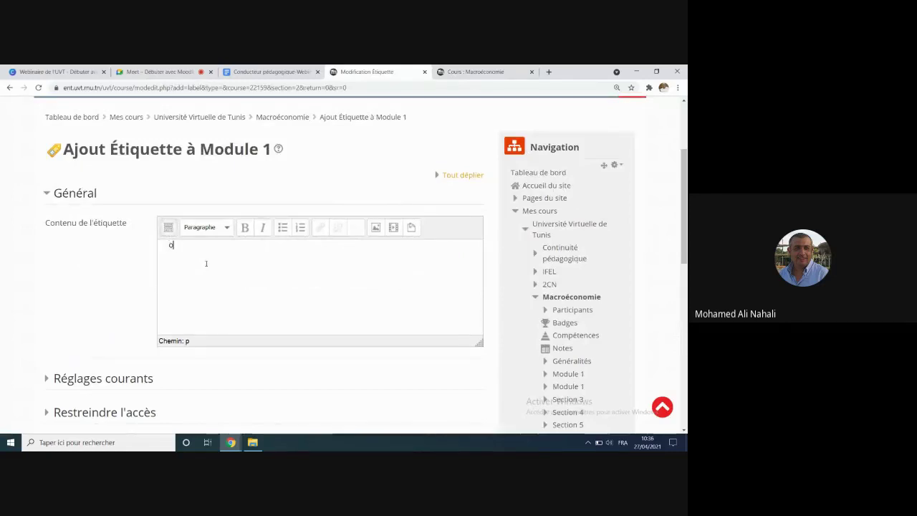
key("BackSpace")
key("BackSpace")
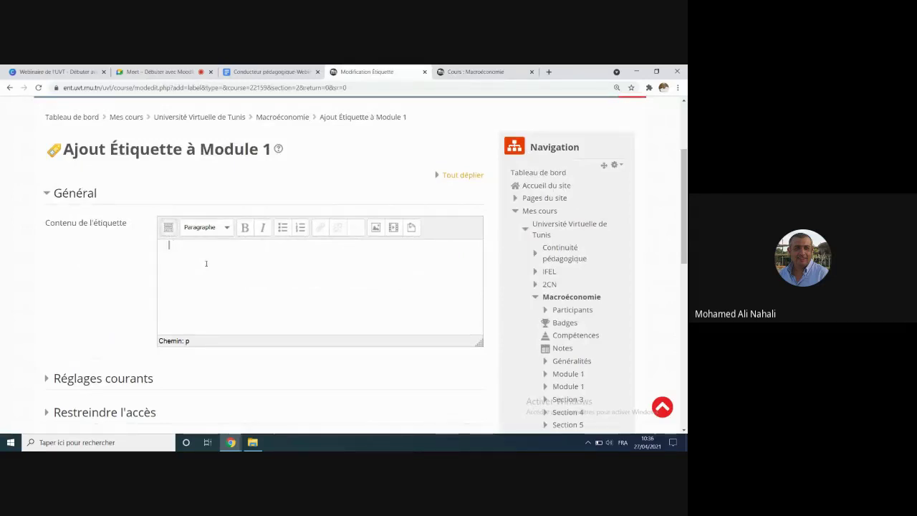
type("(")
type("Objectif ")
type("du ")
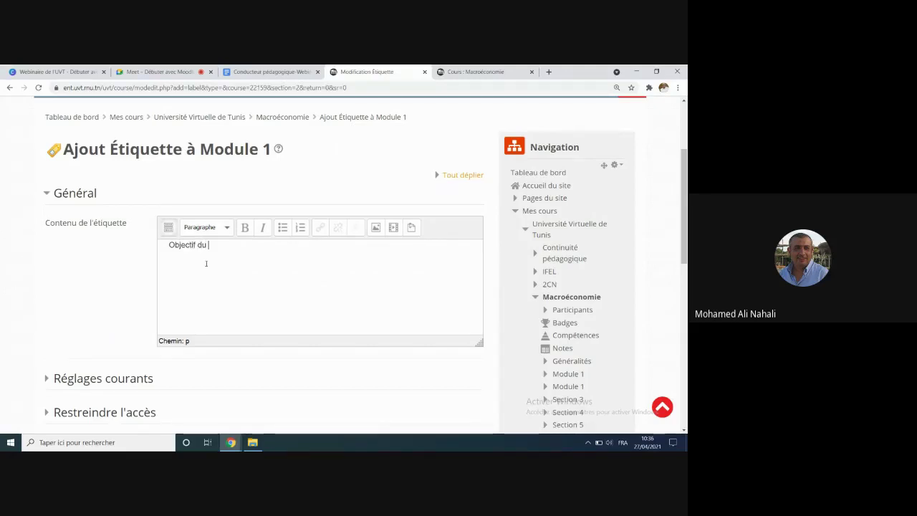
type("module ")
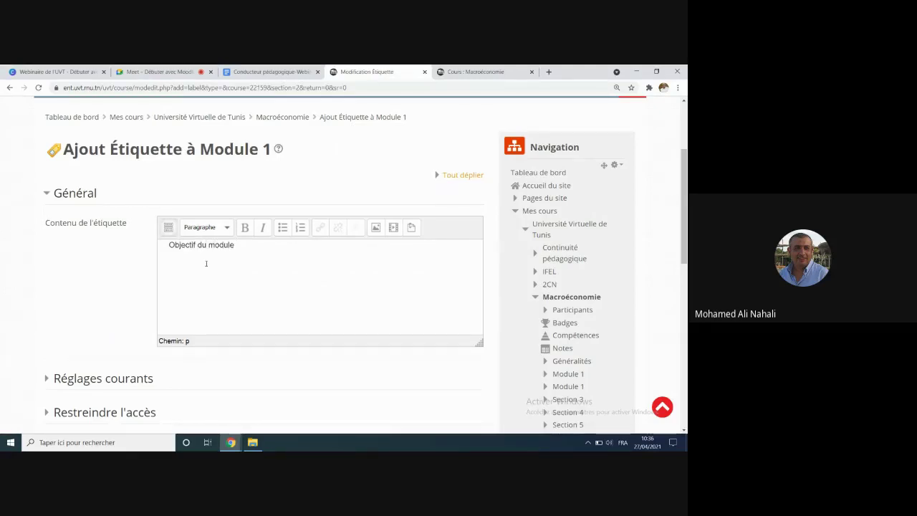
type(":")
type("Au ")
type("terme de c")
type("e modul")
key("BackSpace")
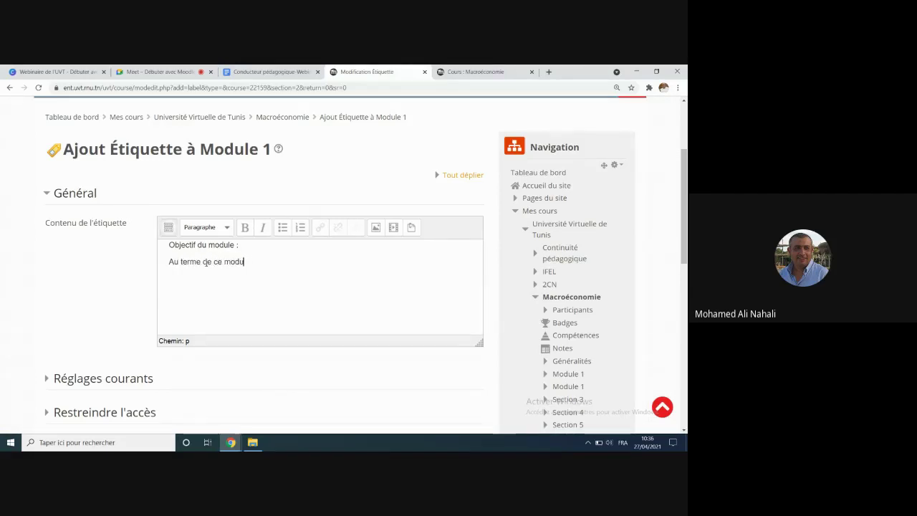
type("les étd")
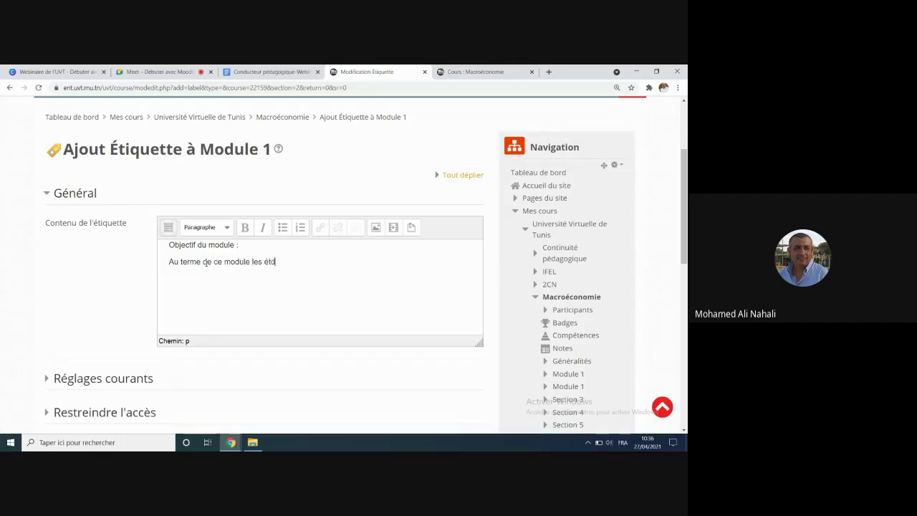
type("iants")
key("BackSpace")
key("BackSpace")
key("BackSpace")
key("BackSpace")
key("BackSpace")
key("BackSpace")
type("udin")
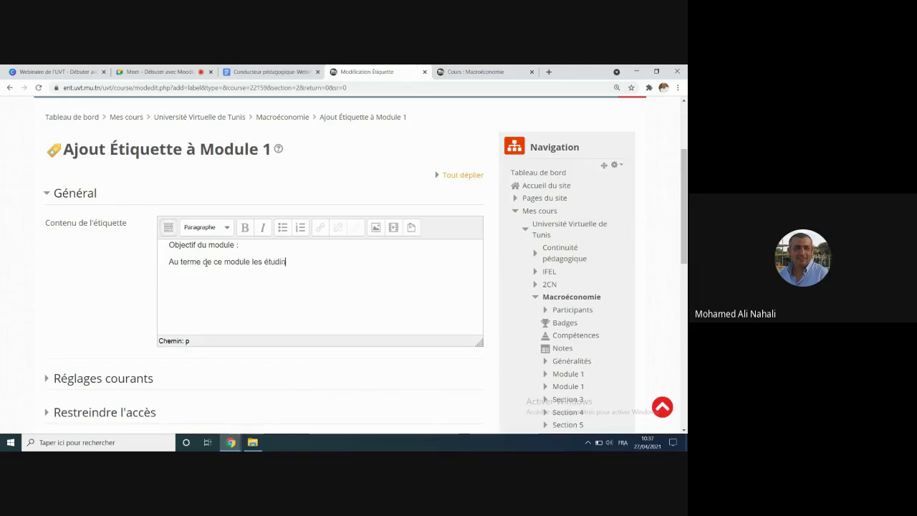
type("ats ...")
left_click(280, 262)
key("BackSpace")
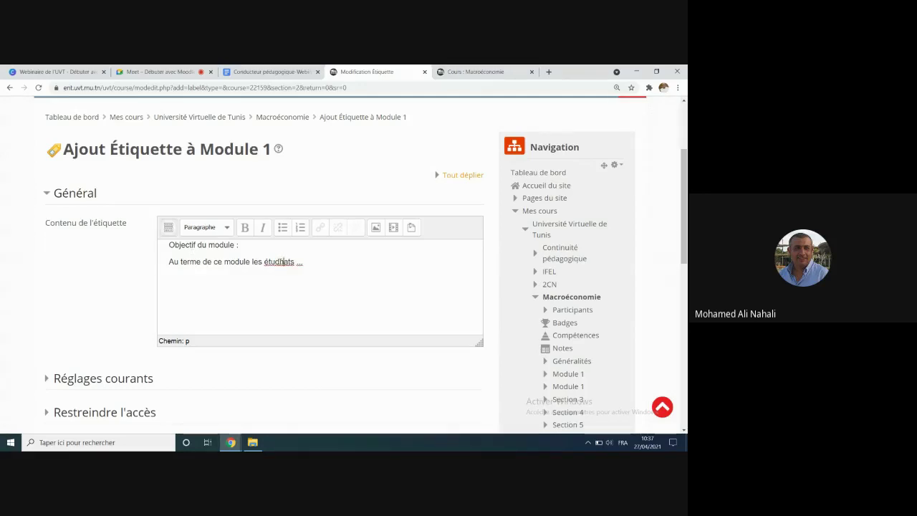
key("Delete")
key("Delete")
type("iants .")
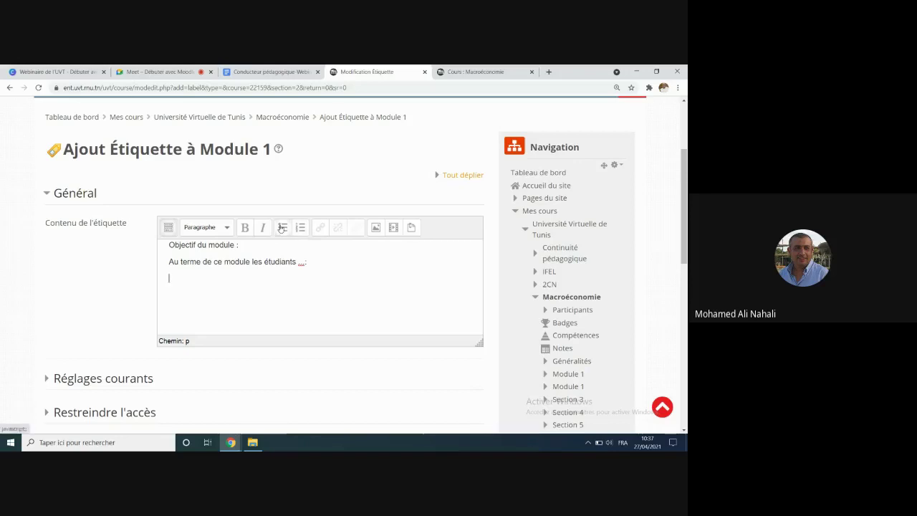
left_click(199, 245)
type("s")
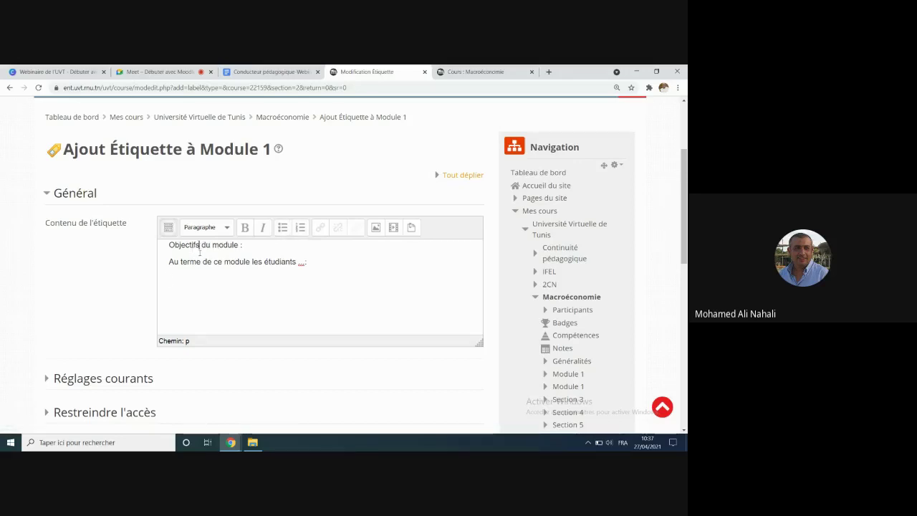
Step: Add a bulleted list with the items 'Obj N1' and 'Obj N2'
key("Down")
key("Down")
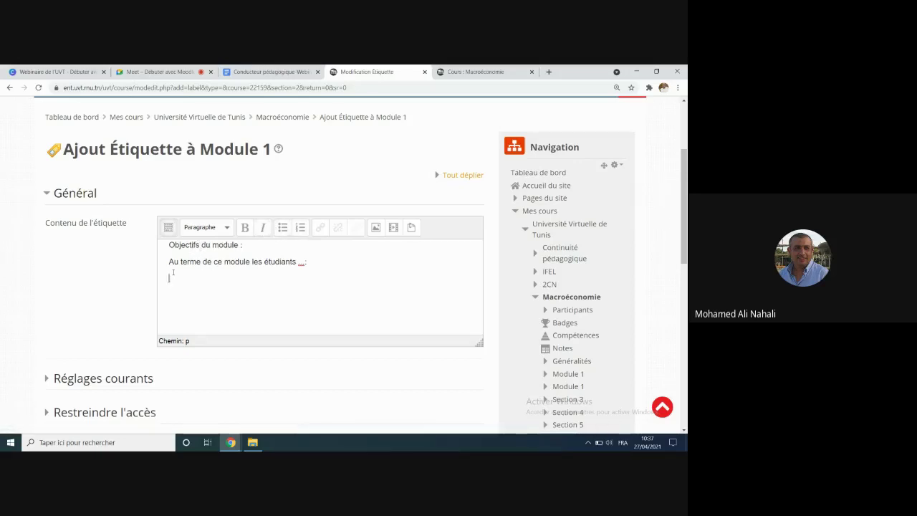
left_click(281, 227)
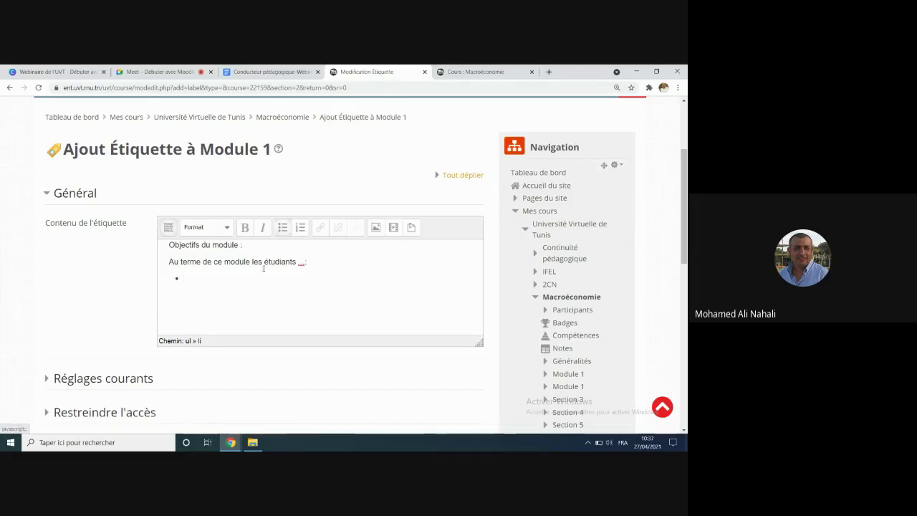
type("Obj")
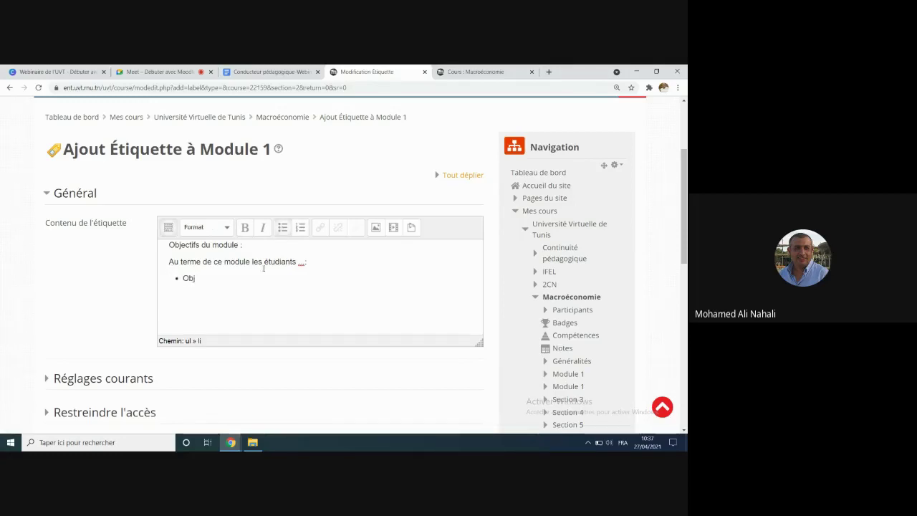
type(" N1")
key("Return")
type("Obj")
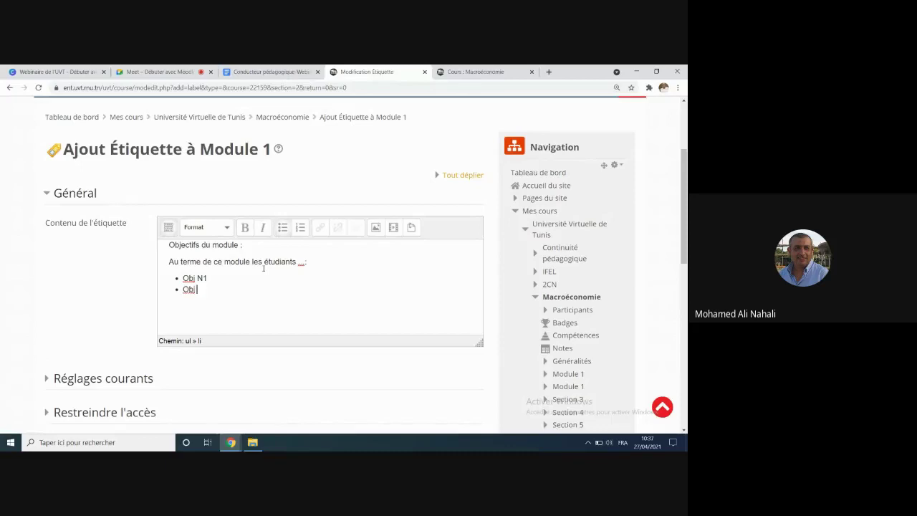
type("2")
Step: Make the 'Objectifs du module' heading bold, italic and teal
left_click(167, 244)
left_click_drag(167, 245, 245, 245)
left_click(244, 228)
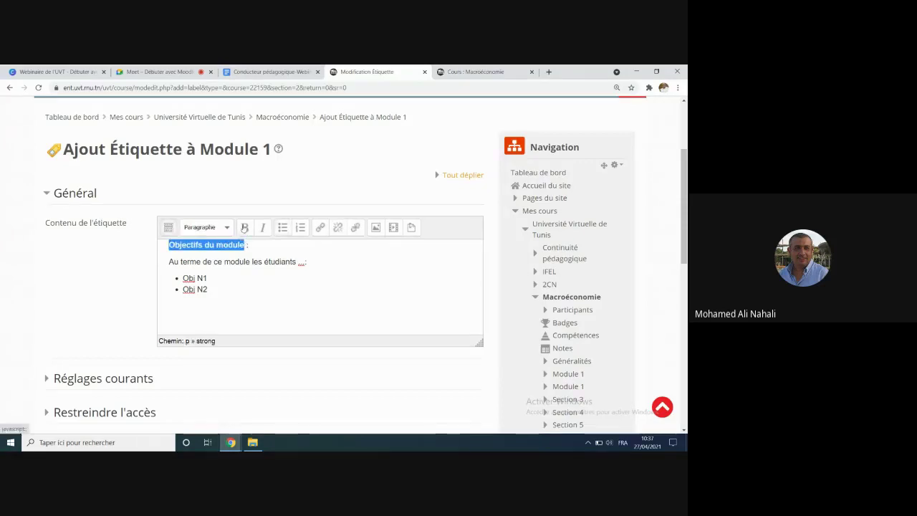
left_click(262, 227)
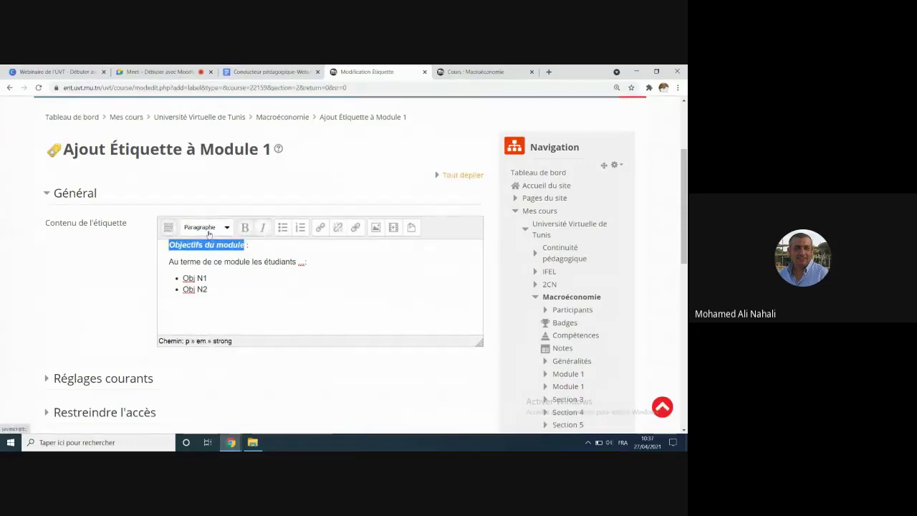
left_click(166, 227)
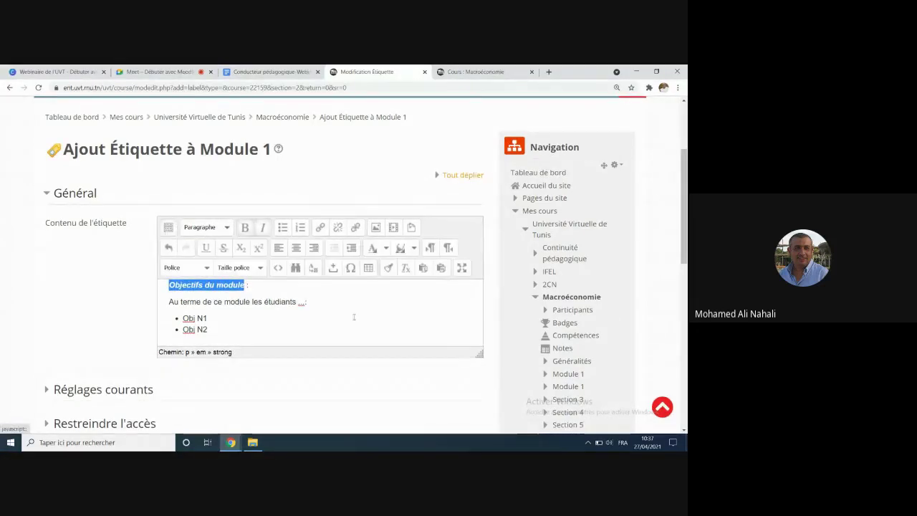
left_click(385, 249)
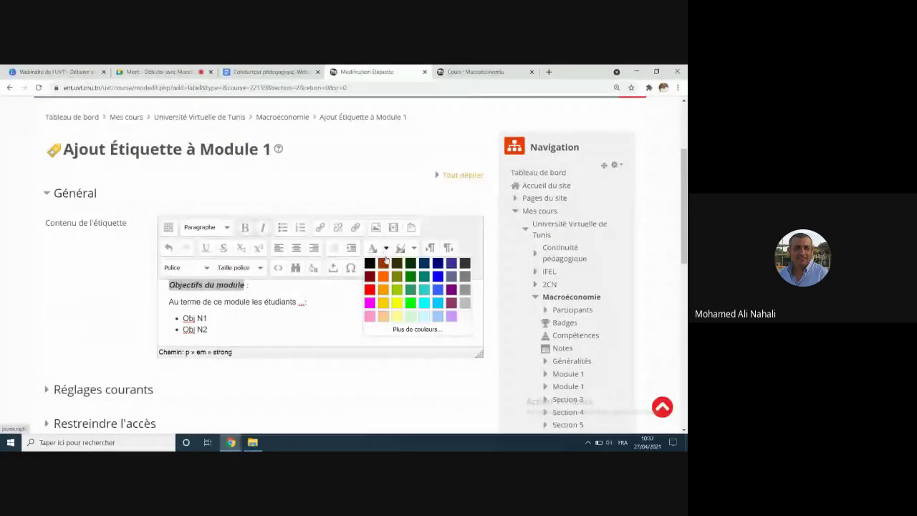
left_click(424, 278)
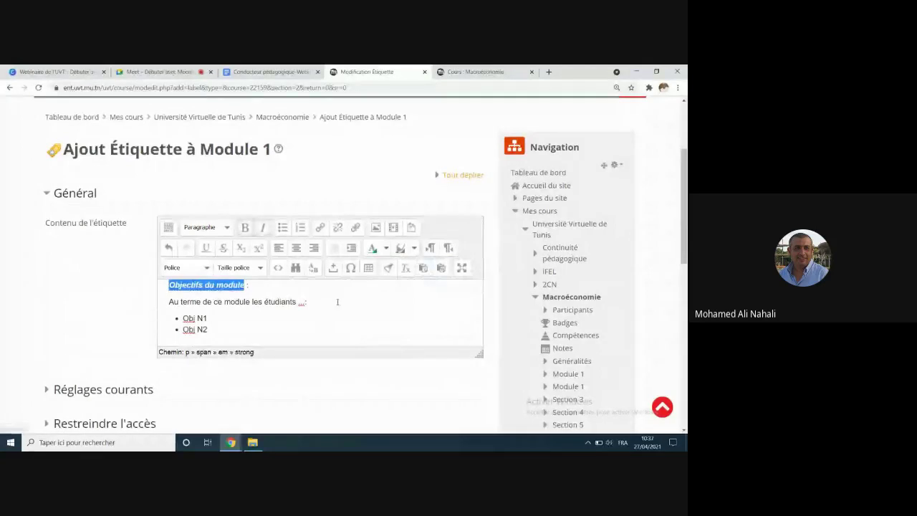
left_click(308, 322)
scroll(302, 329, "down", 1)
scroll(272, 336, "down", 3)
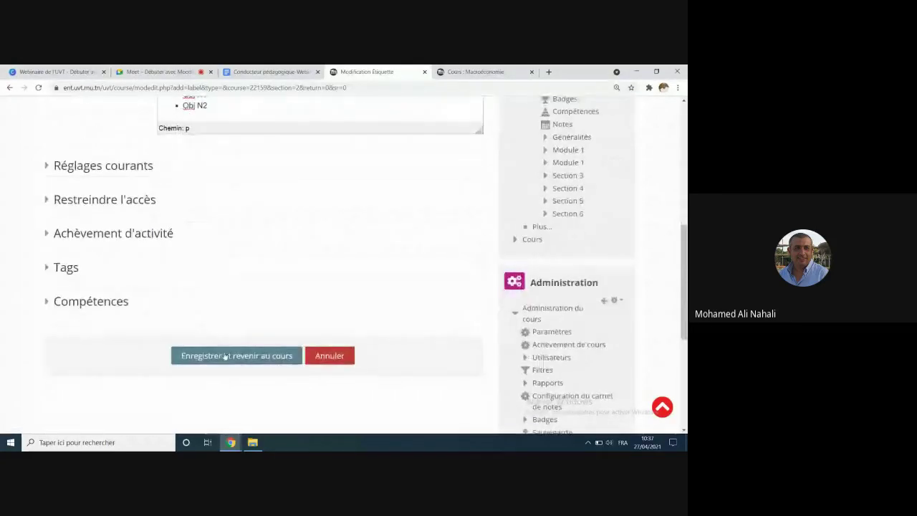
left_click(226, 356)
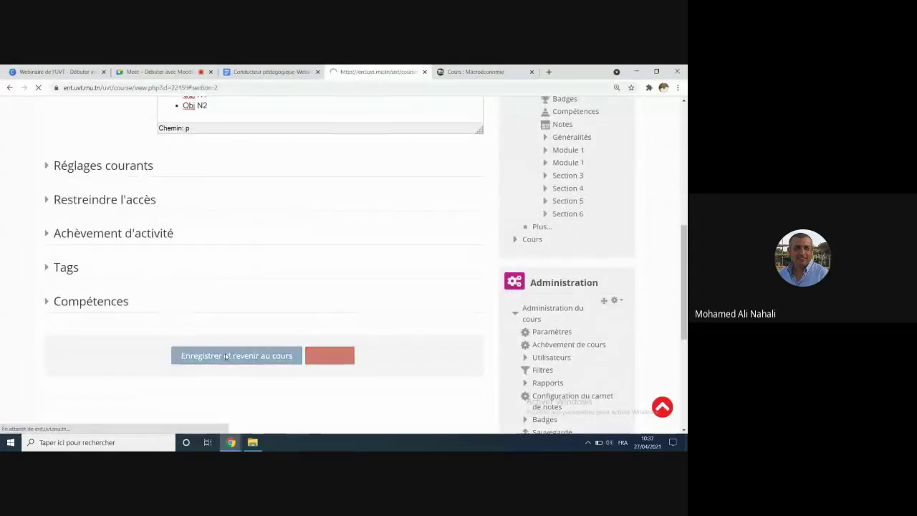
scroll(198, 315, "up", 6)
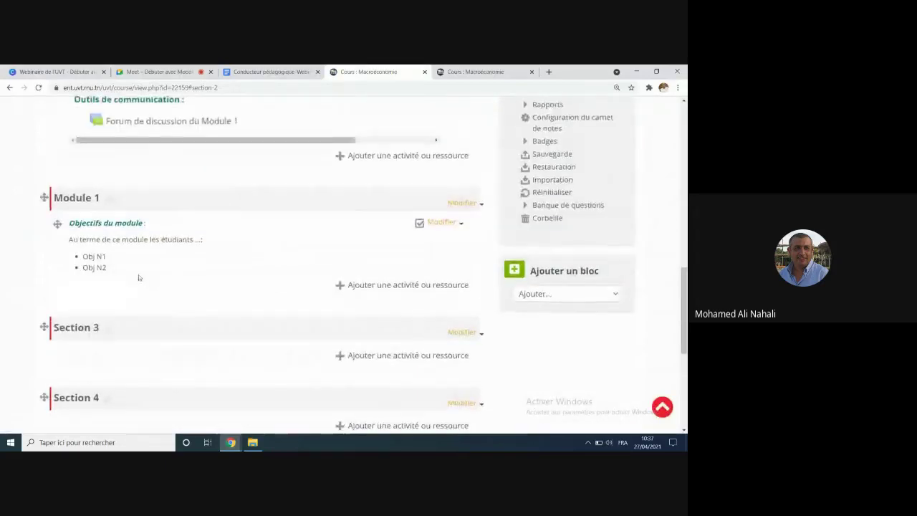
scroll(105, 181, "up", 2)
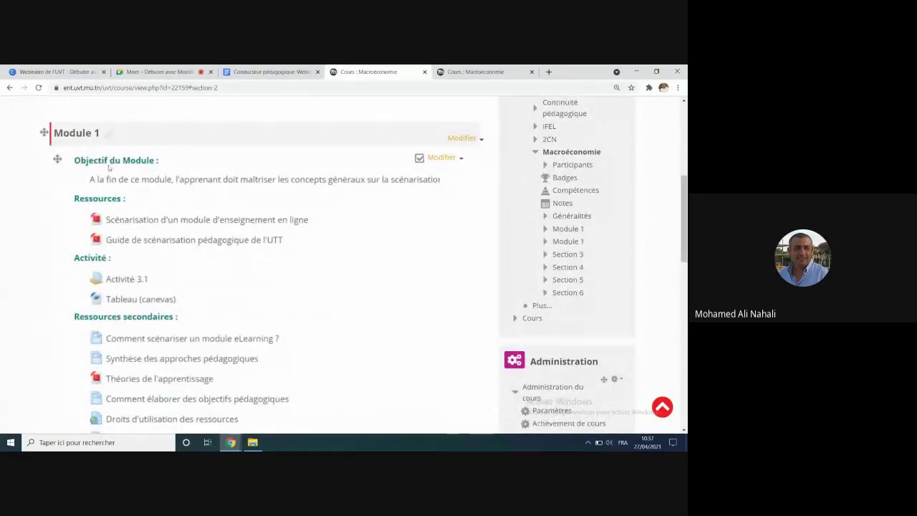
scroll(125, 207, "down", 6)
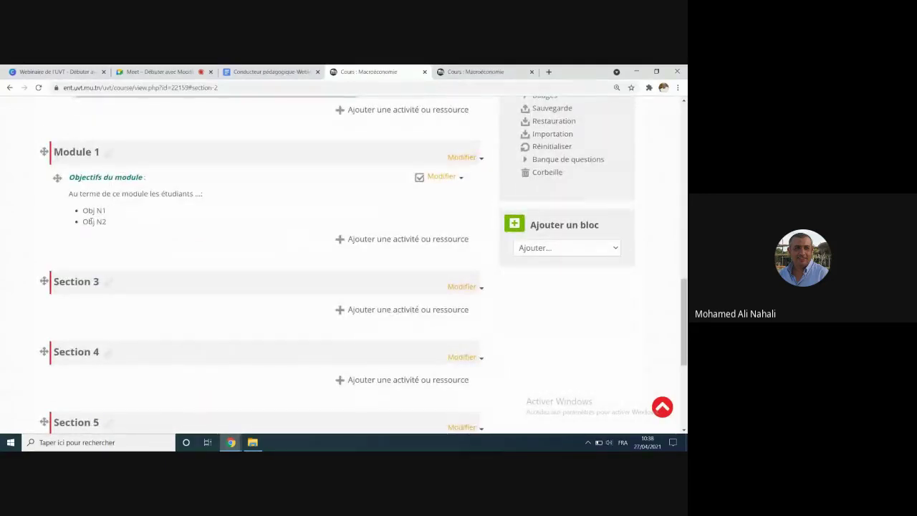
scroll(97, 223, "up", 7)
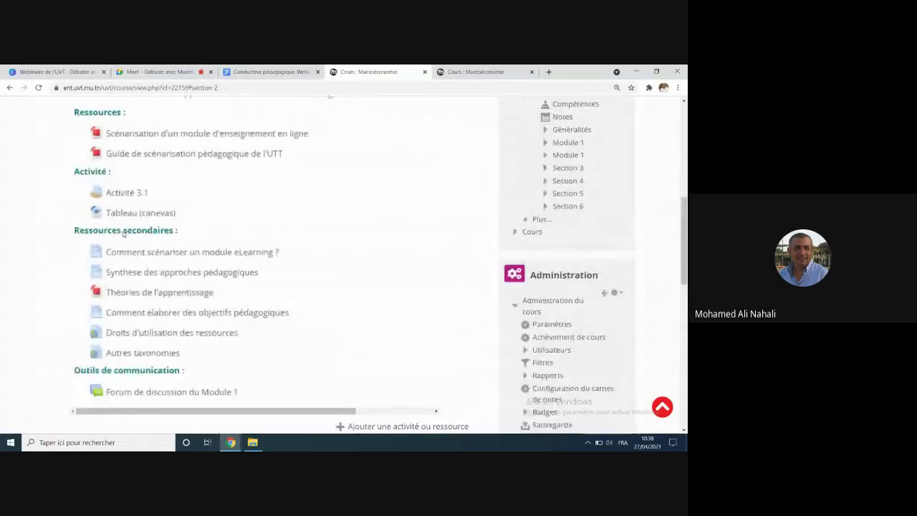
scroll(211, 249, "down", 5)
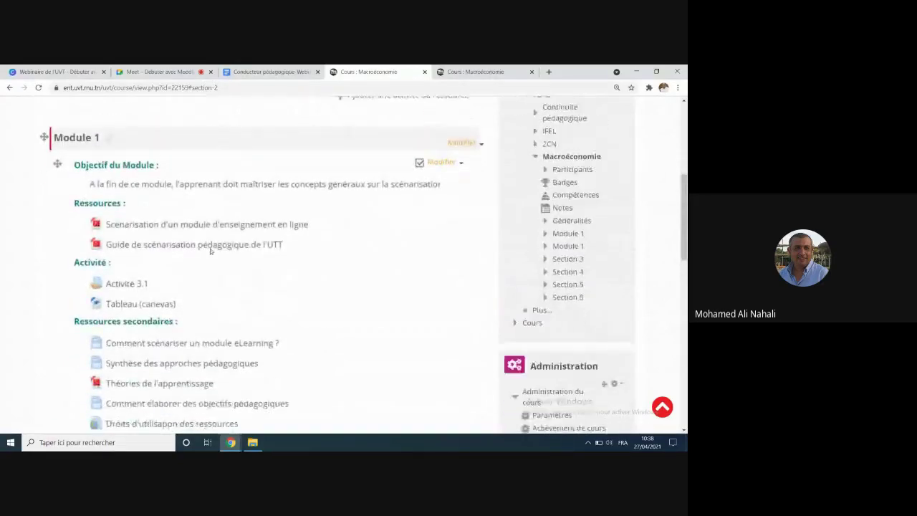
scroll(211, 250, "down", 2)
scroll(251, 250, "up", 1)
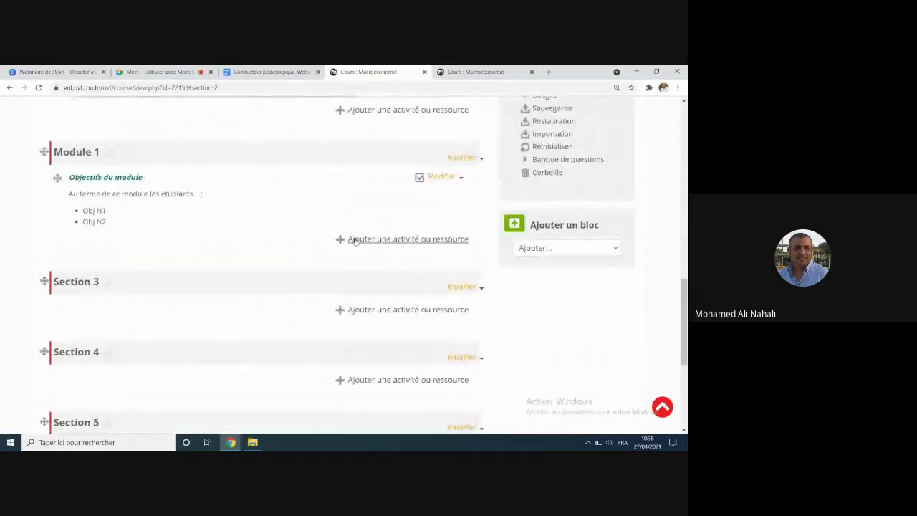
Step: Add a new Étiquette (label) resource to Module 1
left_click(401, 244)
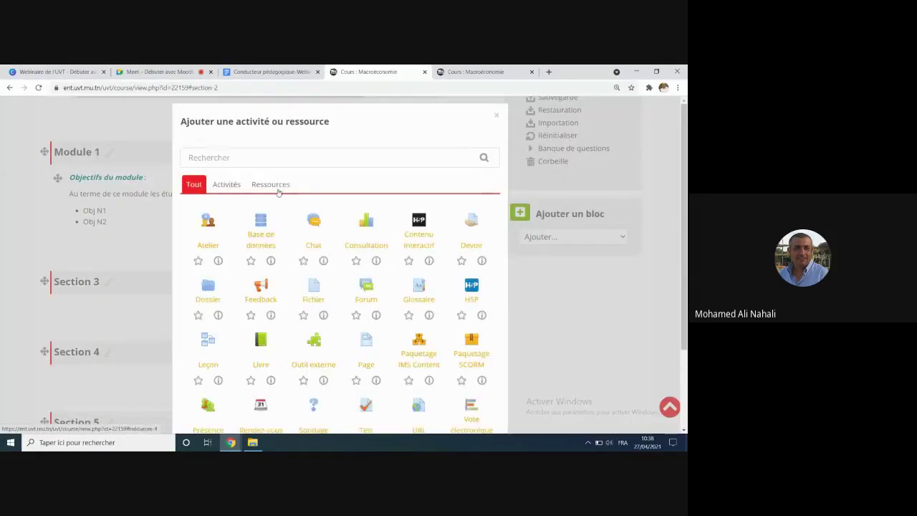
left_click(276, 186)
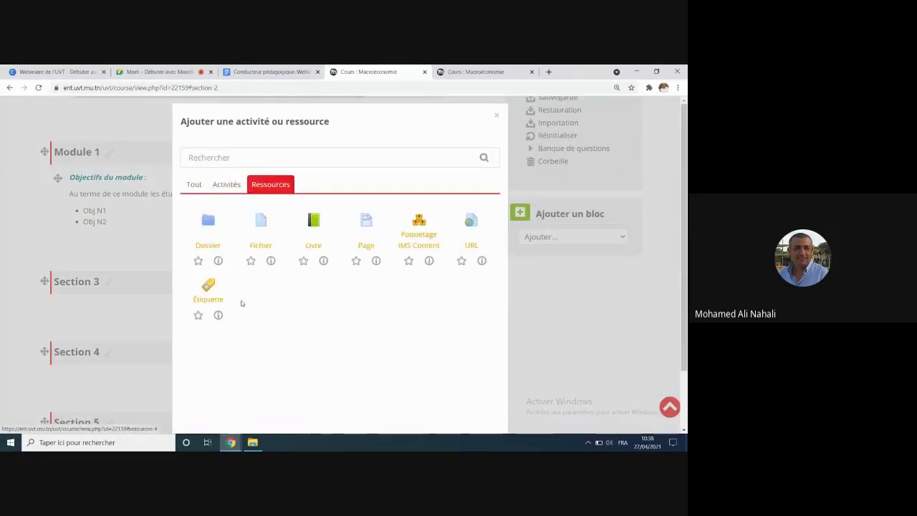
left_click(212, 294)
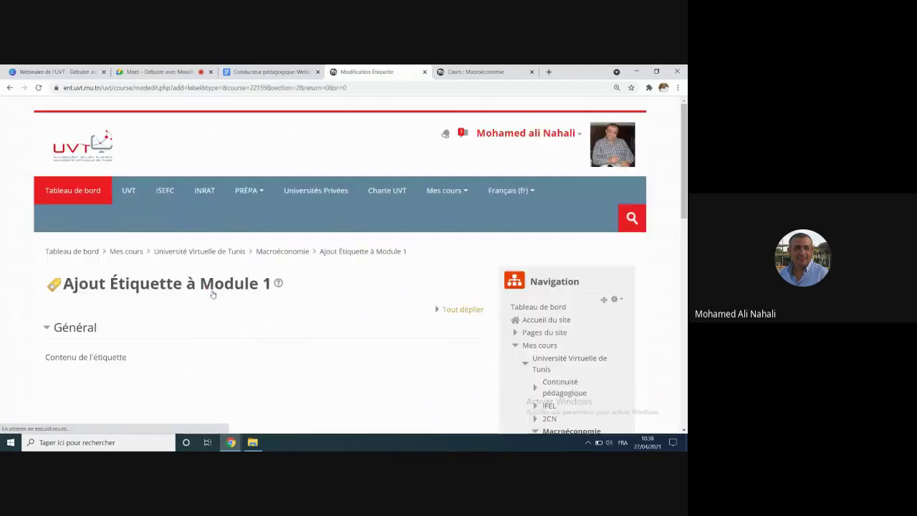
Step: Type 'Ressources' in the label and format it bold with a text colour
type("R")
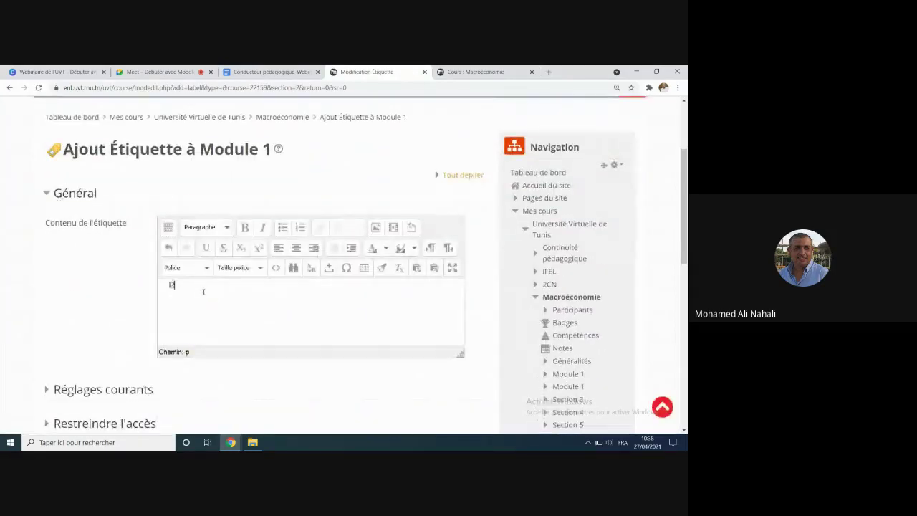
type("essource")
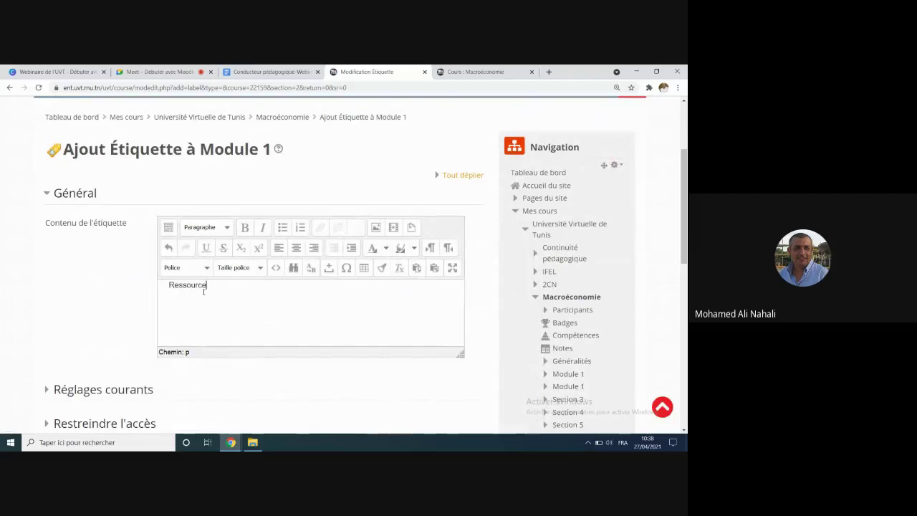
type("s")
left_click_drag(215, 288, 165, 283)
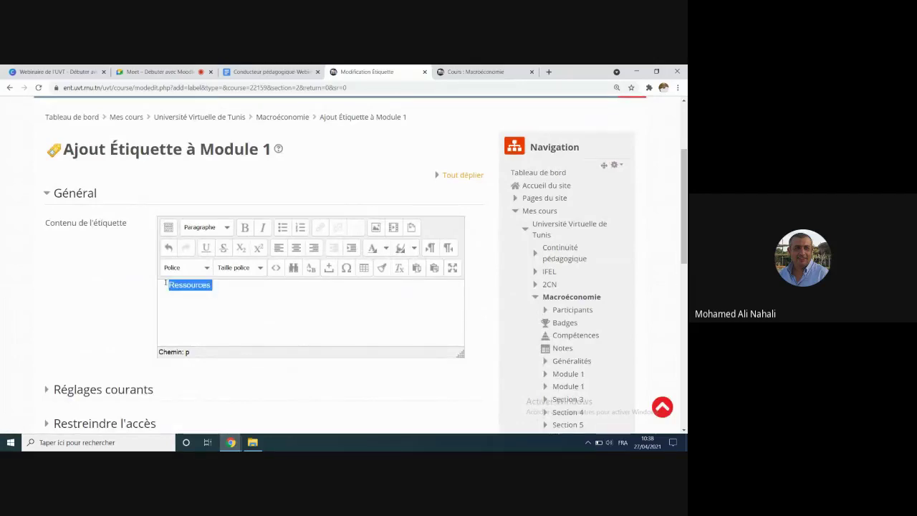
left_click(243, 228)
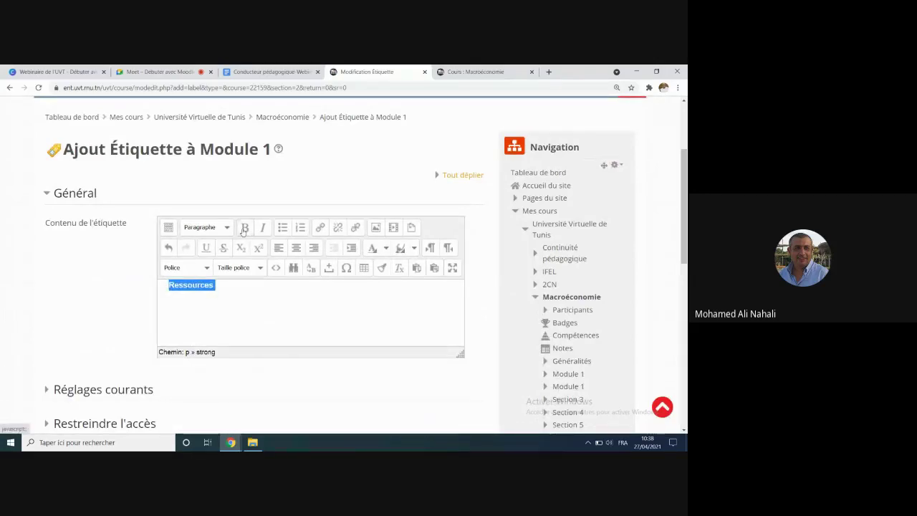
left_click(386, 249)
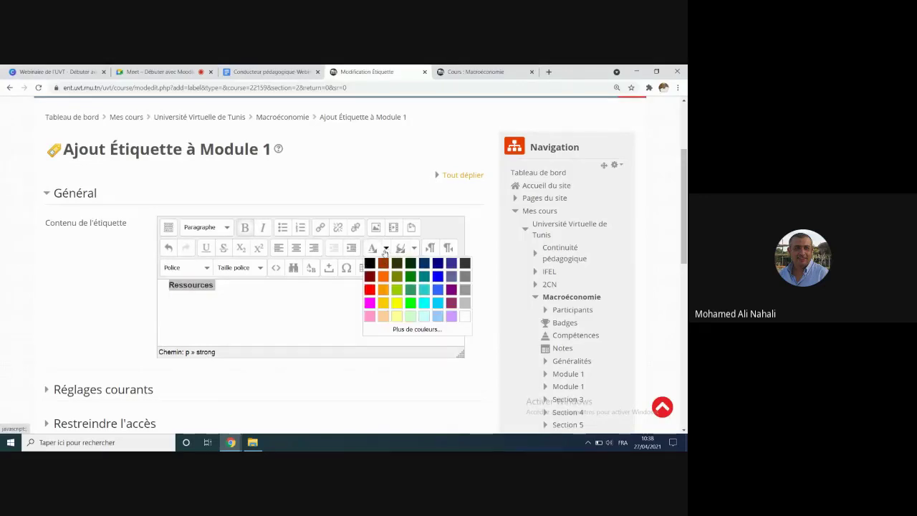
left_click(412, 290)
left_click(278, 307)
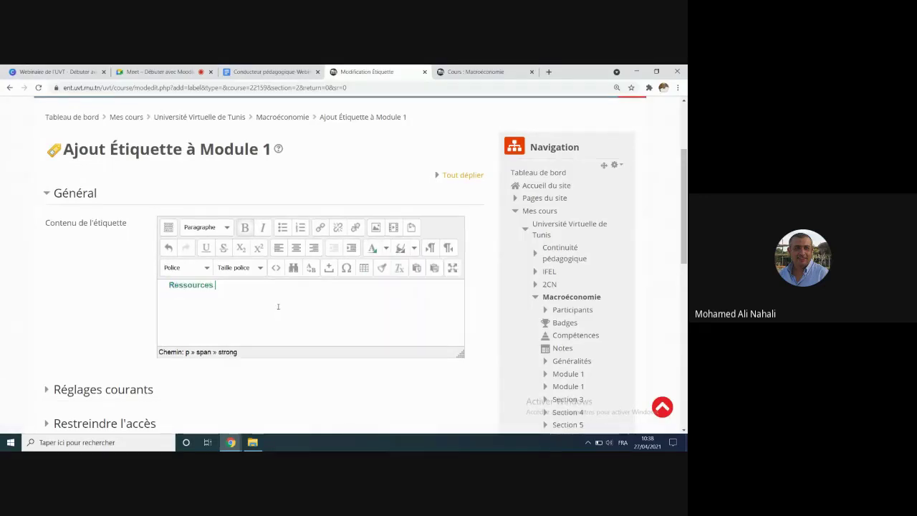
left_click_drag(237, 286, 160, 285)
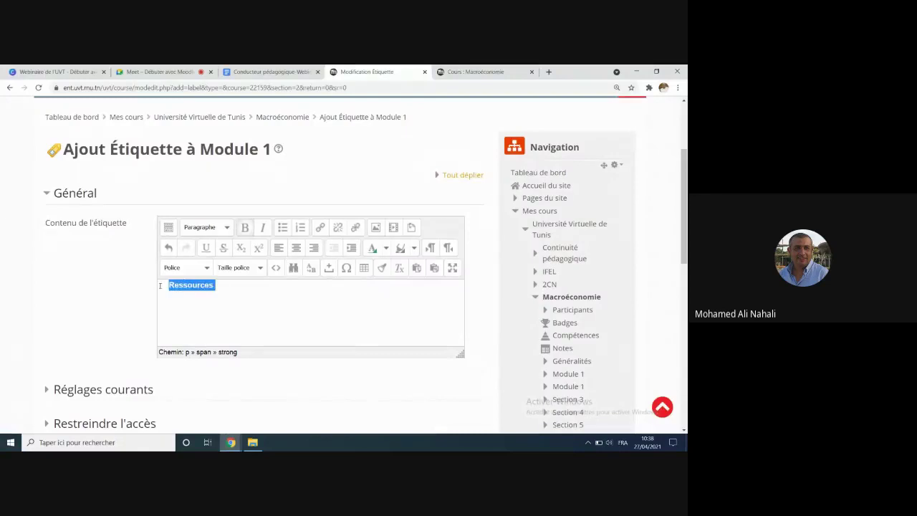
left_click(386, 249)
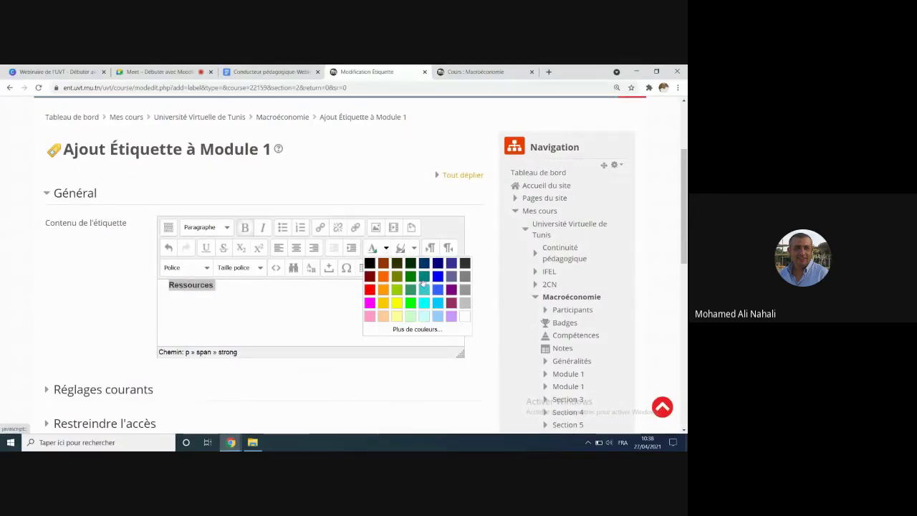
left_click(426, 289)
scroll(247, 315, "down", 6)
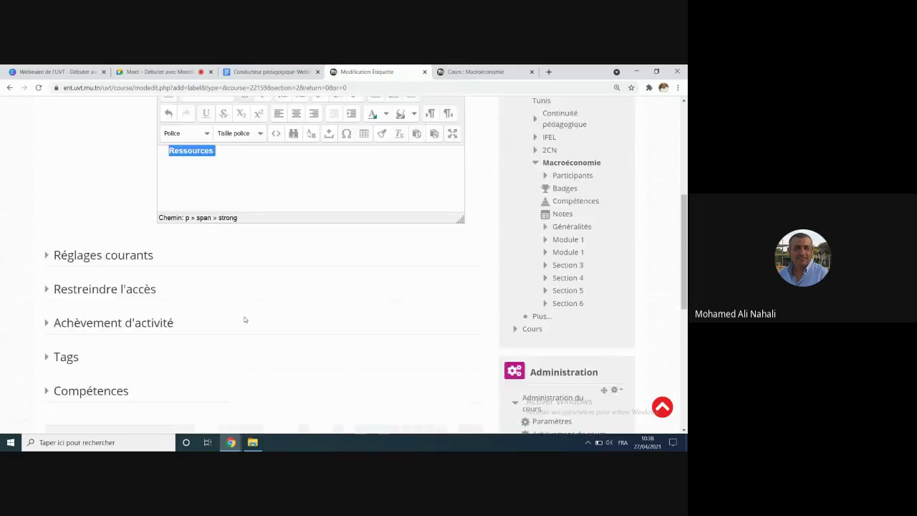
Step: Save the Ressources label and return to the Macroéconomie course page
left_click(241, 318)
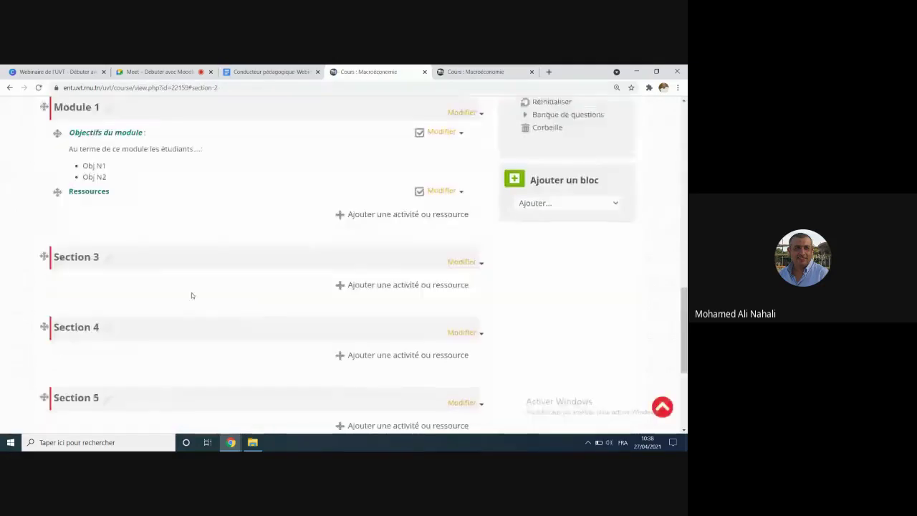
scroll(114, 295, "up", 5)
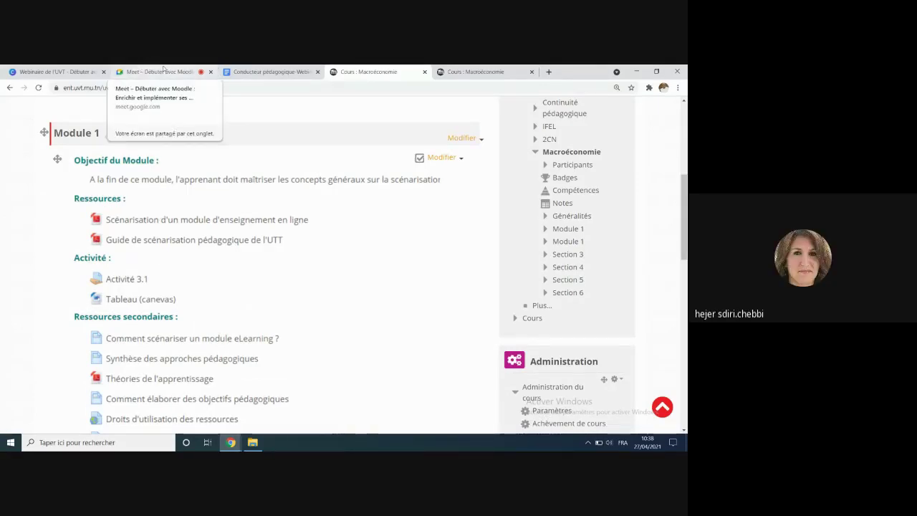
Step: Switch to the Google Meet meeting and mute, then unmute, the microphone
left_click(162, 72)
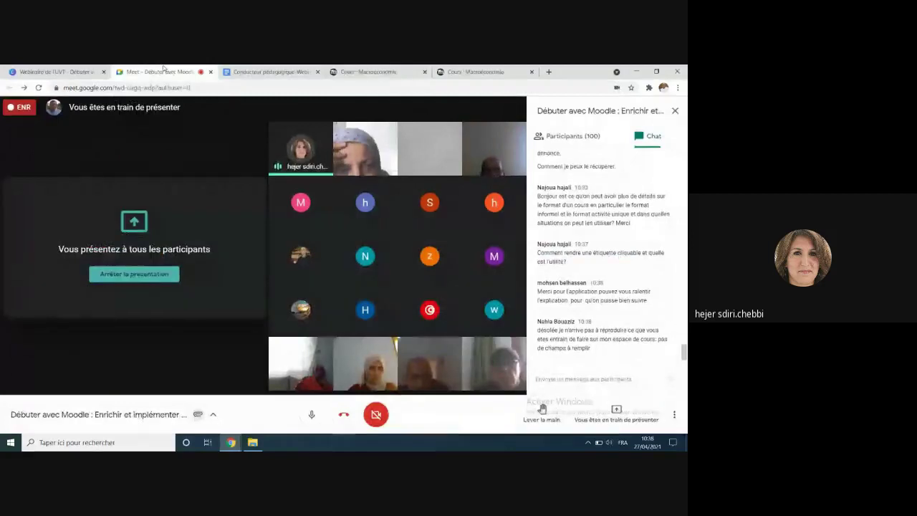
left_click(310, 414)
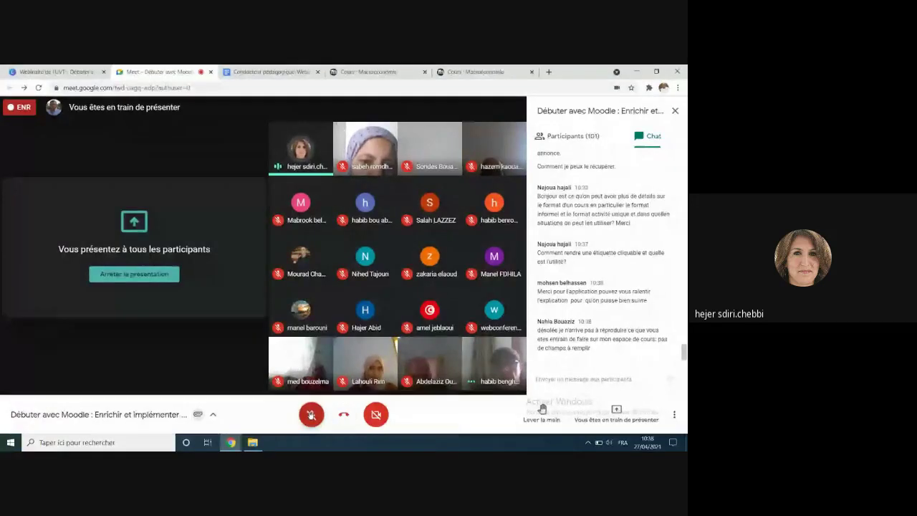
key("ctrl+d")
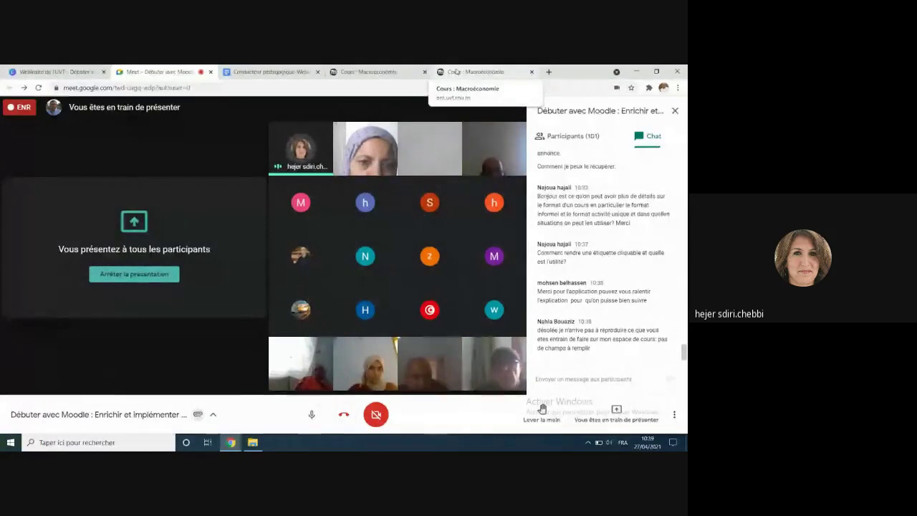
left_click(456, 71)
scroll(332, 295, "down", 5)
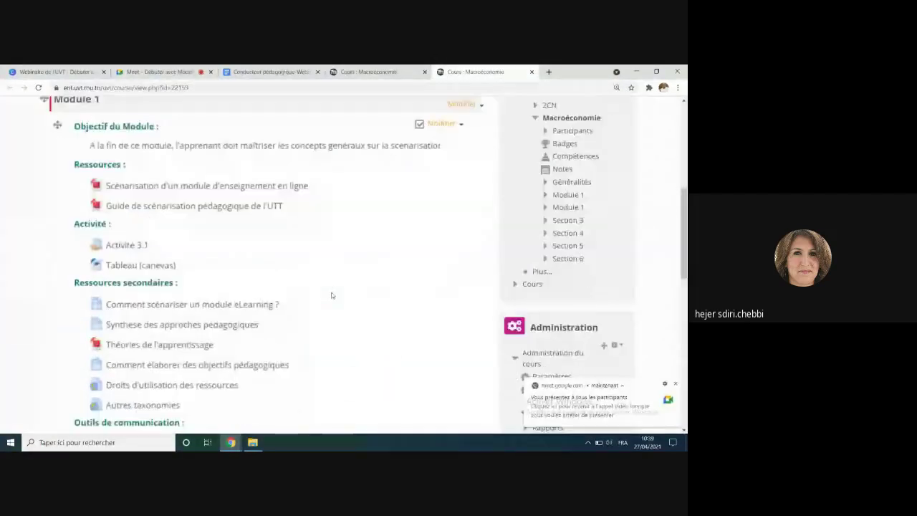
scroll(332, 295, "down", 6)
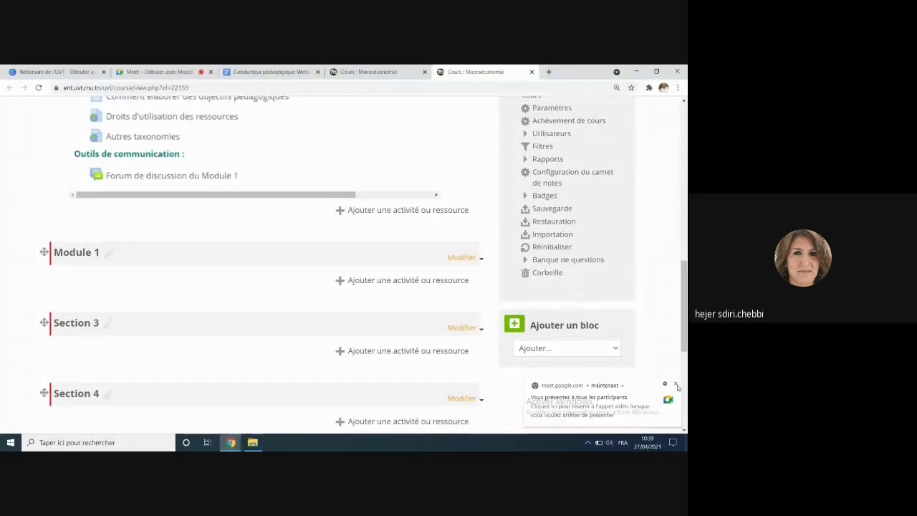
scroll(195, 302, "up", 3)
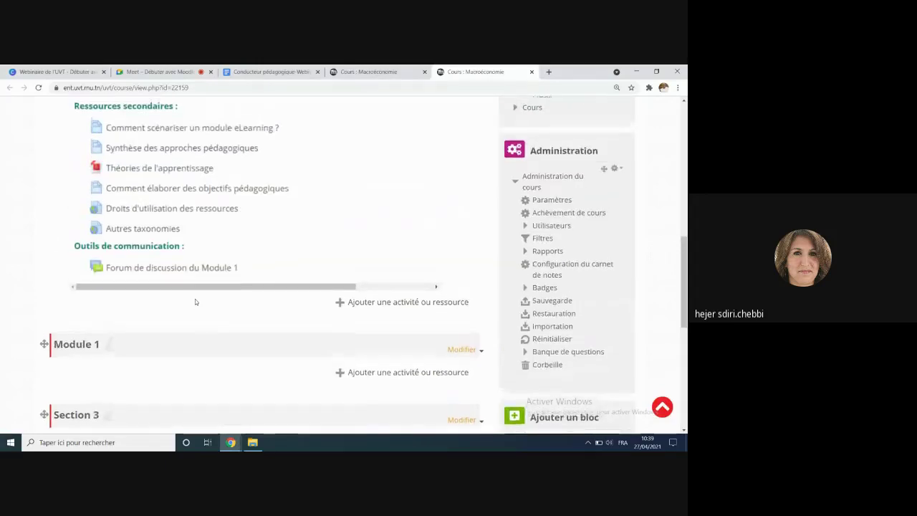
scroll(195, 301, "up", 1)
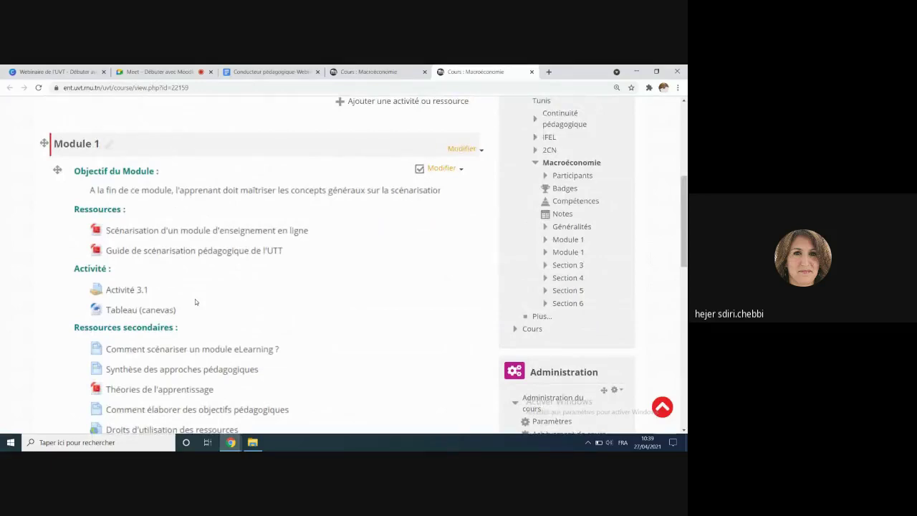
left_click(184, 74)
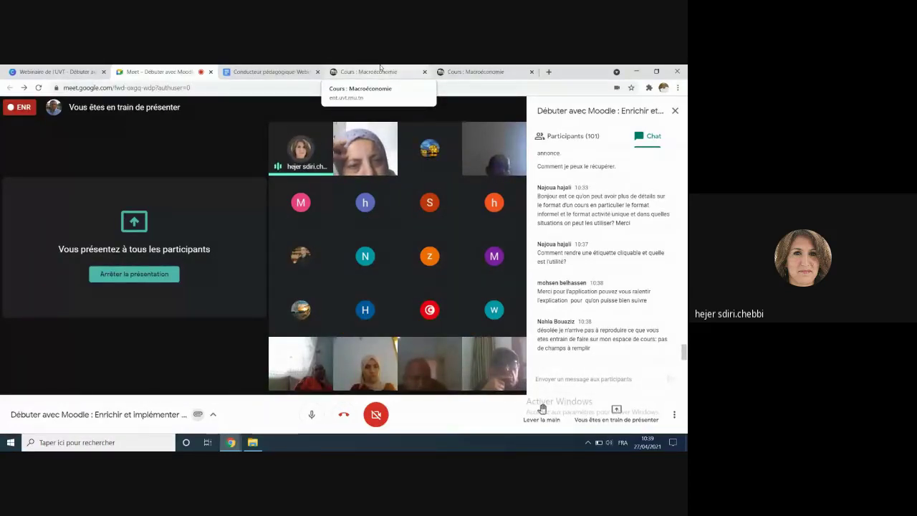
Step: Return to the Macroéconomie course and open the Ressources label's Modifier menu in Module 1
left_click(449, 71)
left_click(355, 71)
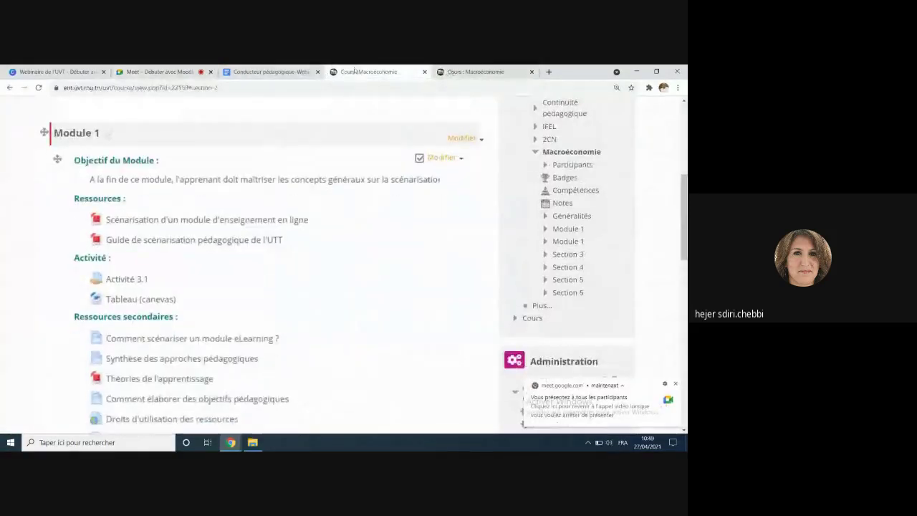
scroll(254, 162, "down", 5)
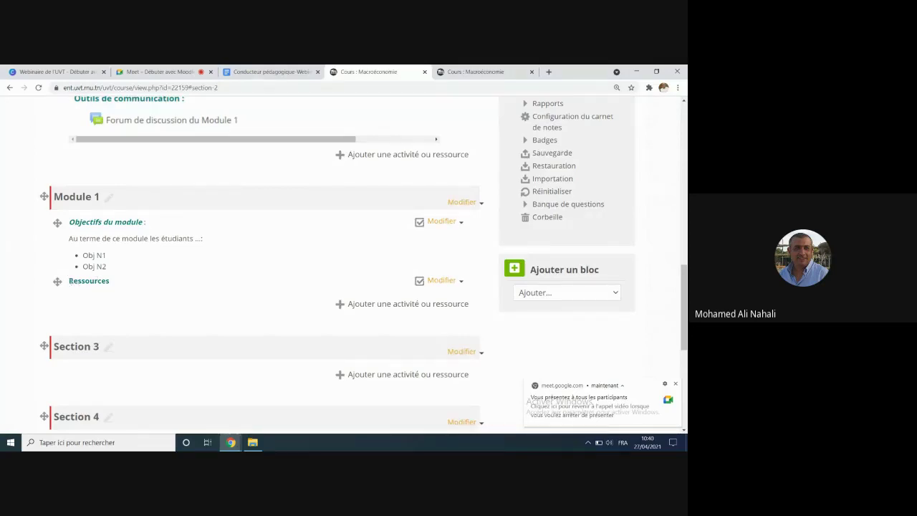
left_click_drag(69, 280, 111, 281)
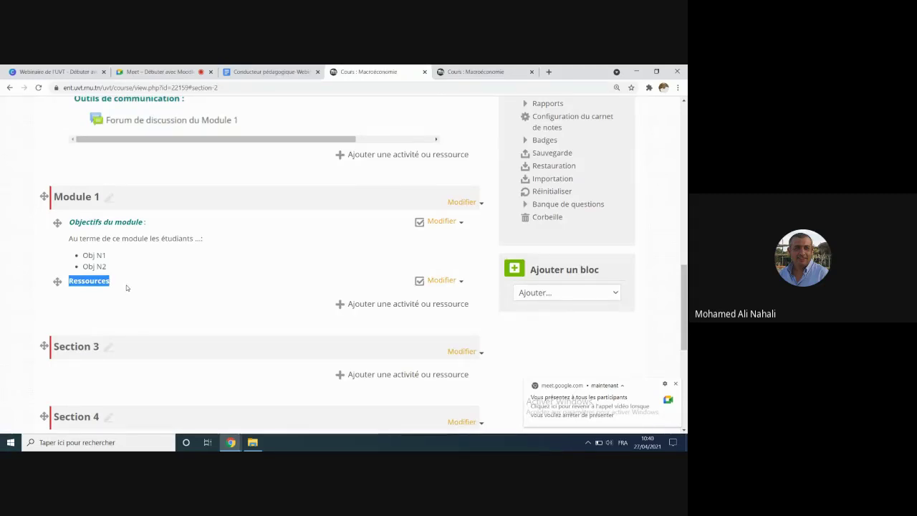
left_click(460, 281)
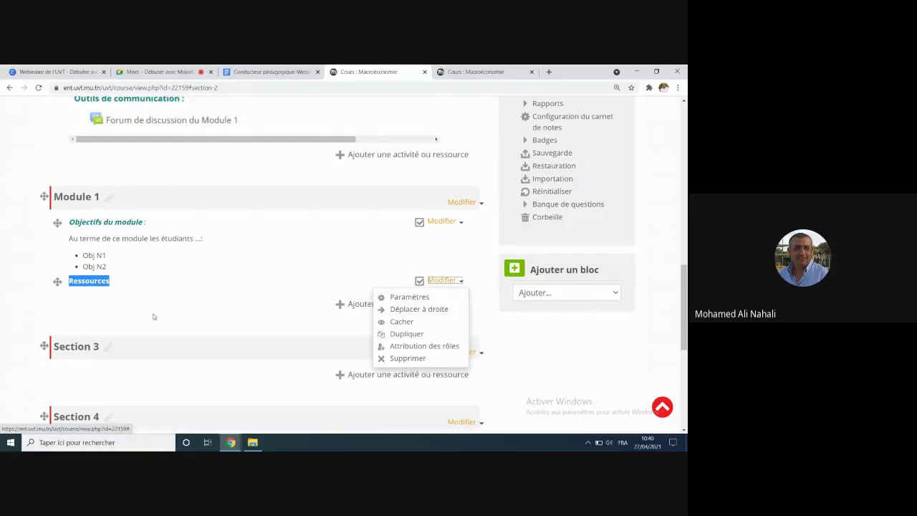
Step: Duplicate the Ressources label and open the copy's Modification Étiquette form
left_click(406, 334)
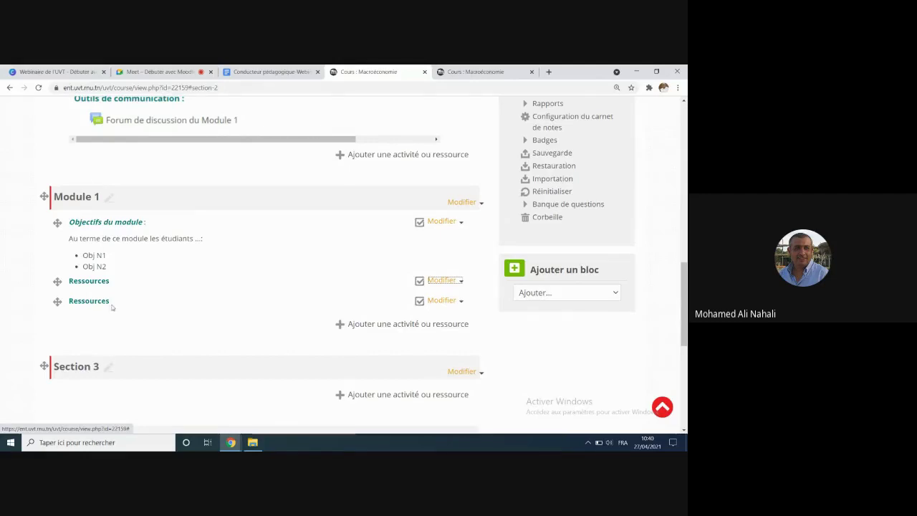
left_click_drag(112, 301, 68, 301)
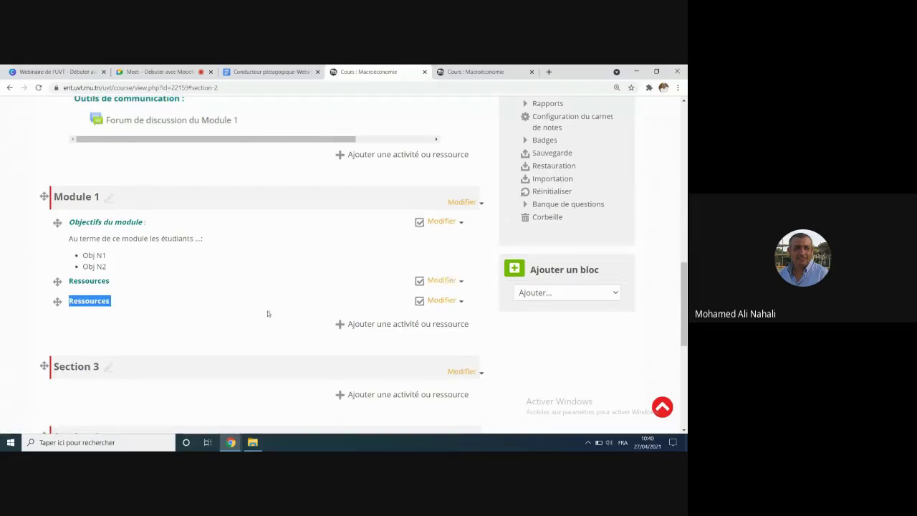
left_click(460, 302)
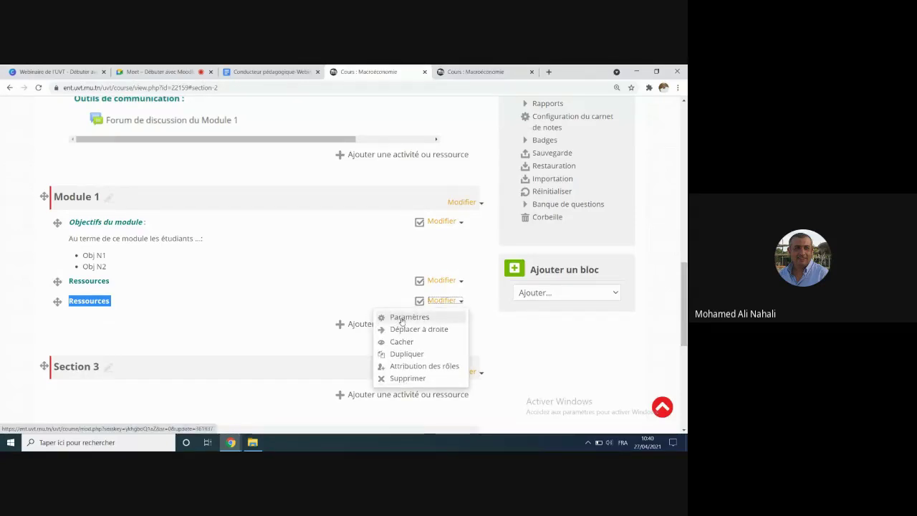
left_click(402, 318)
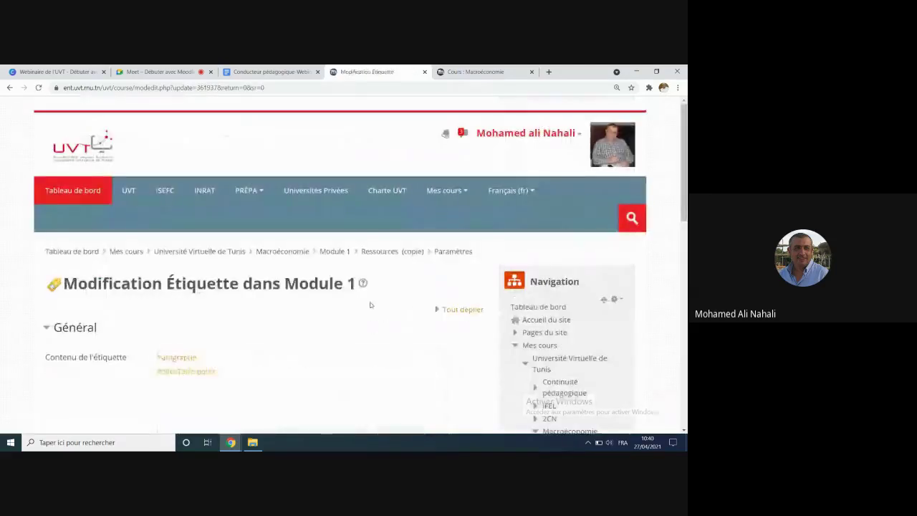
Step: Select 'Ressources' in the copied label's editor and open the Insérer / éditer un lien dialog
scroll(344, 322, "down", 2)
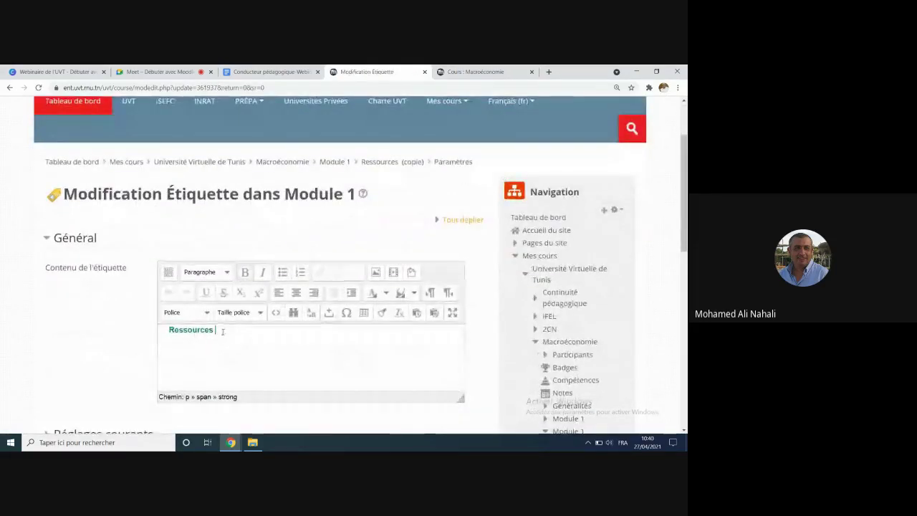
double_click(221, 331)
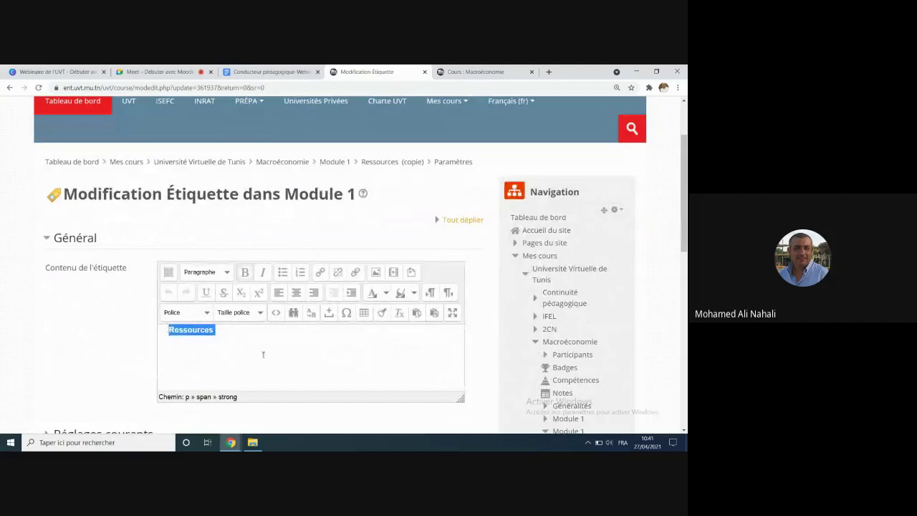
left_click(319, 272)
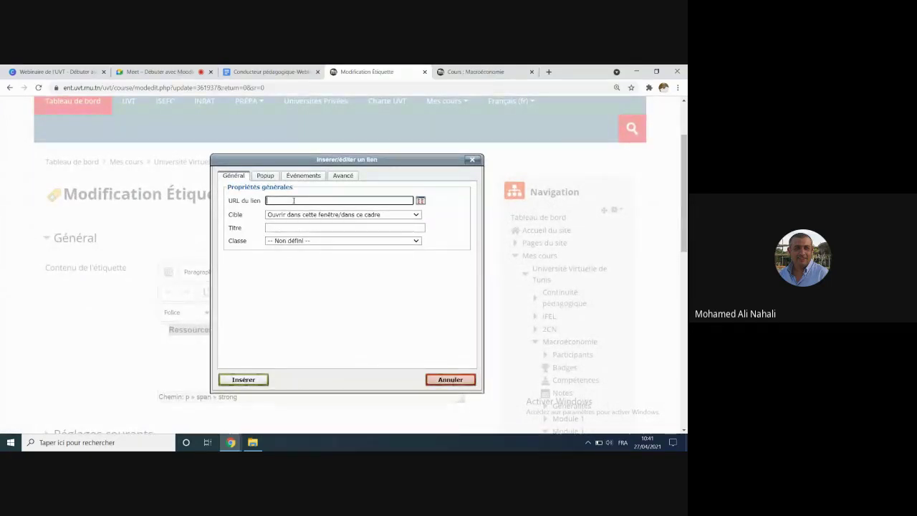
Step: Load the UVT website in a new tab, copy its address, and go back to the course tab
left_click(549, 71)
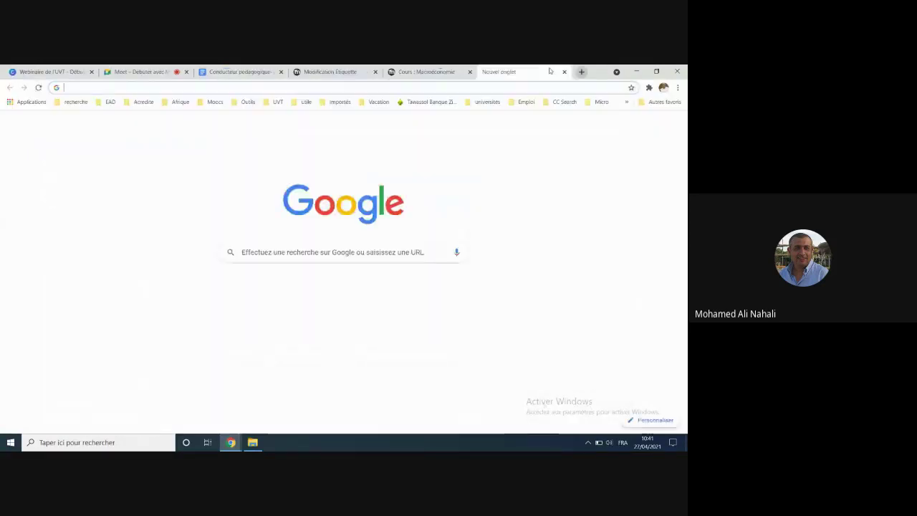
type("uvt")
key("Return")
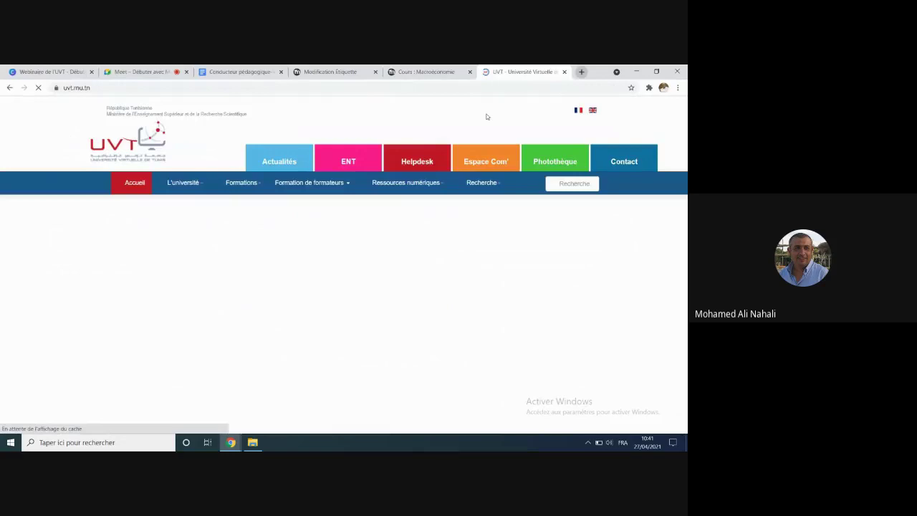
left_click(103, 88)
key("ctrl+c")
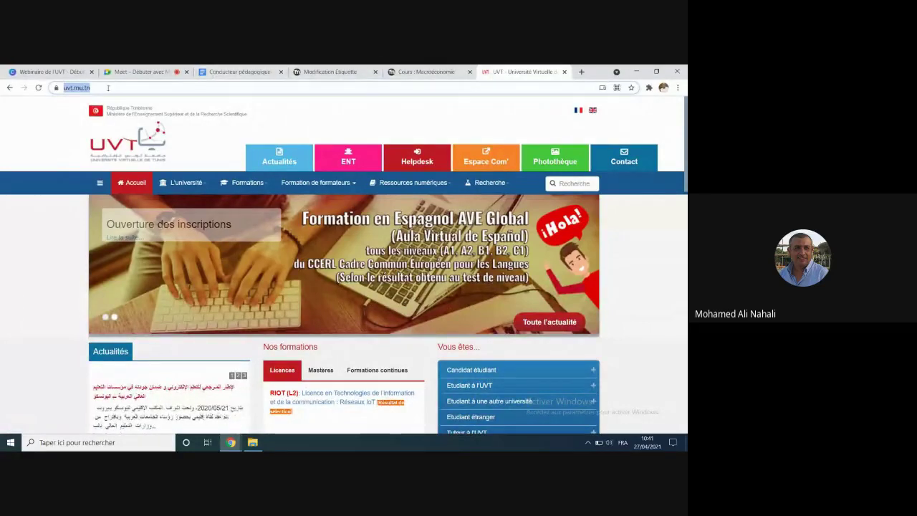
left_click(427, 73)
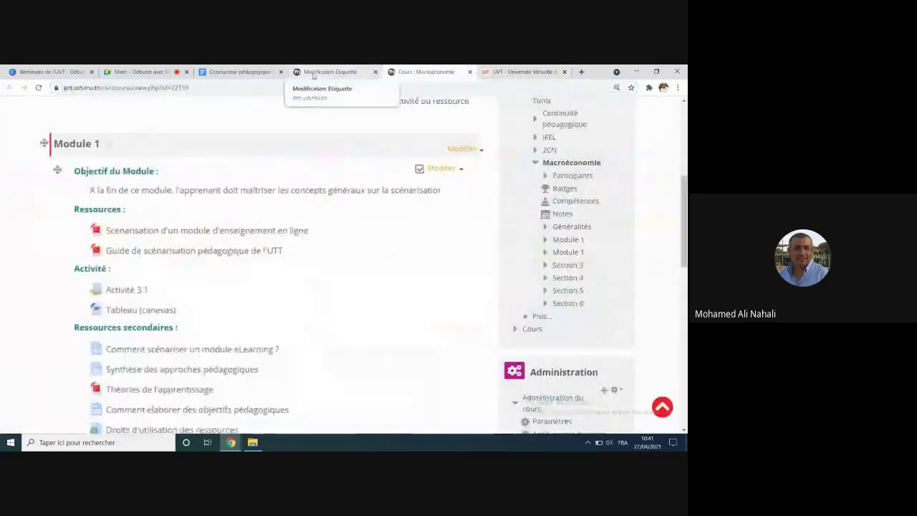
left_click(313, 74)
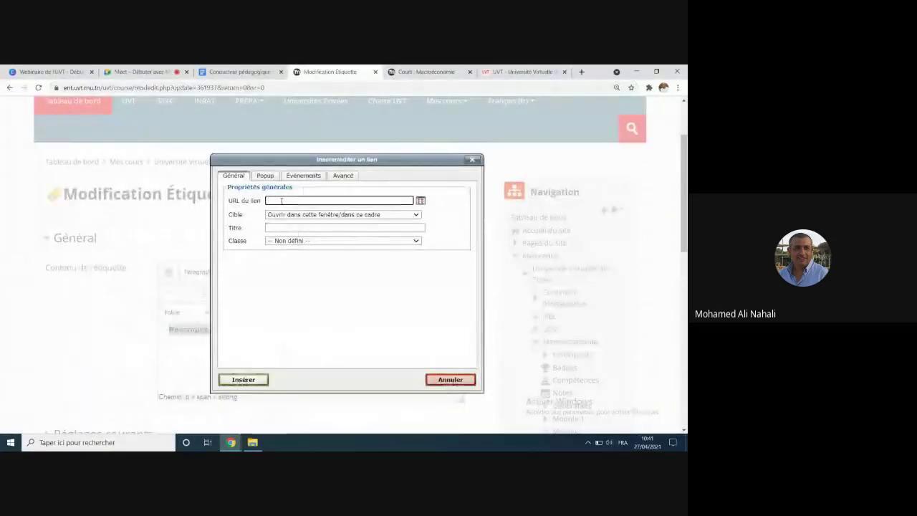
key("ctrl+v")
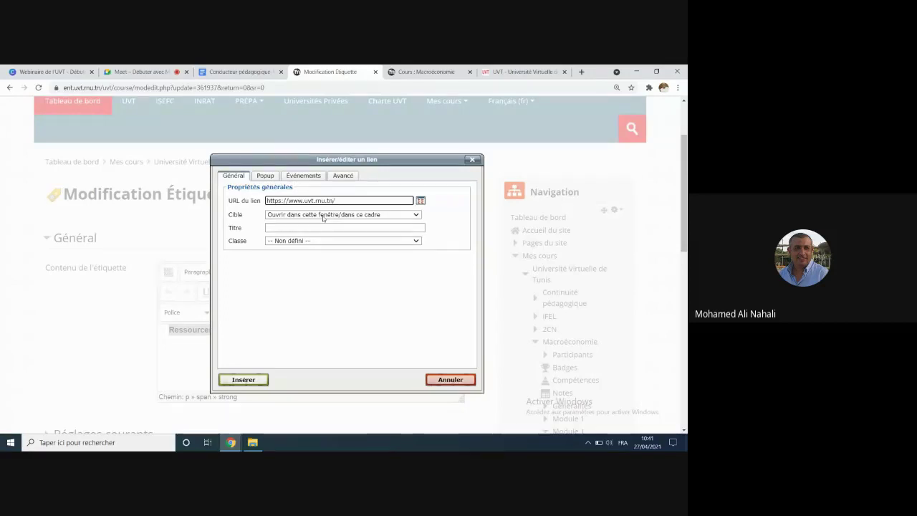
left_click(323, 215)
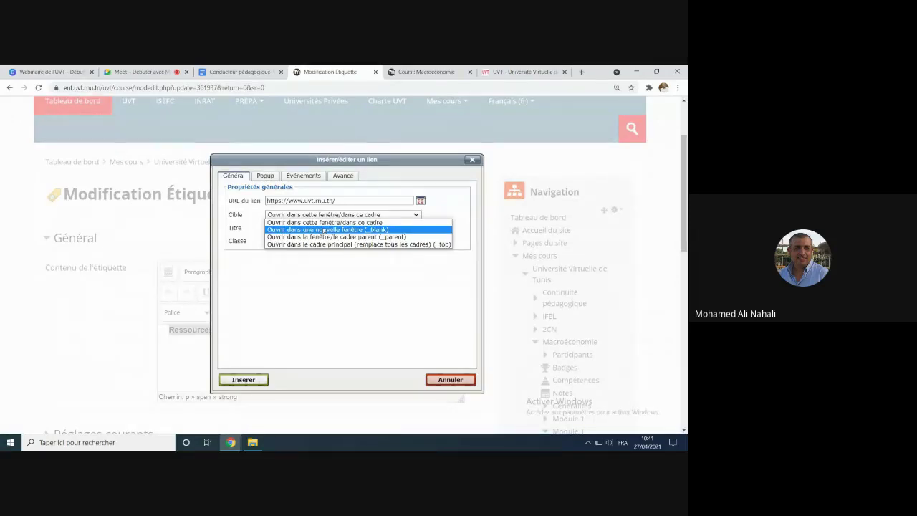
left_click(323, 229)
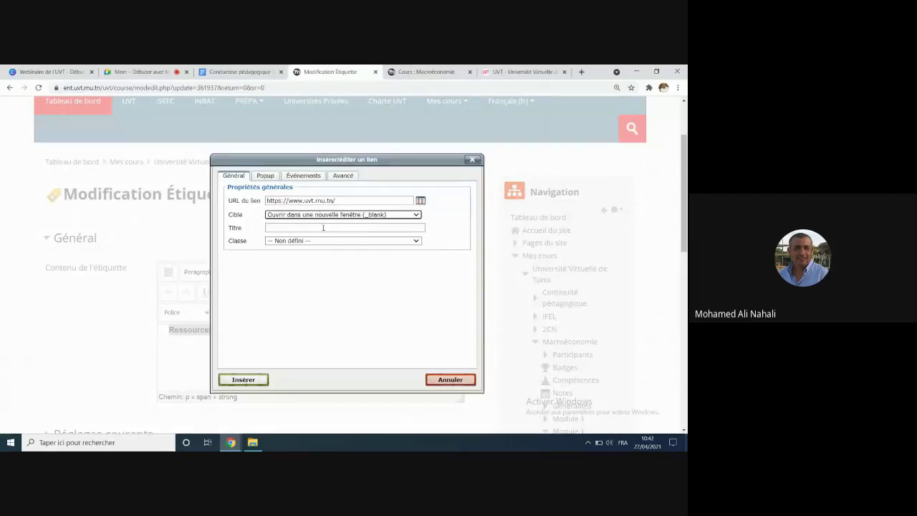
left_click(246, 380)
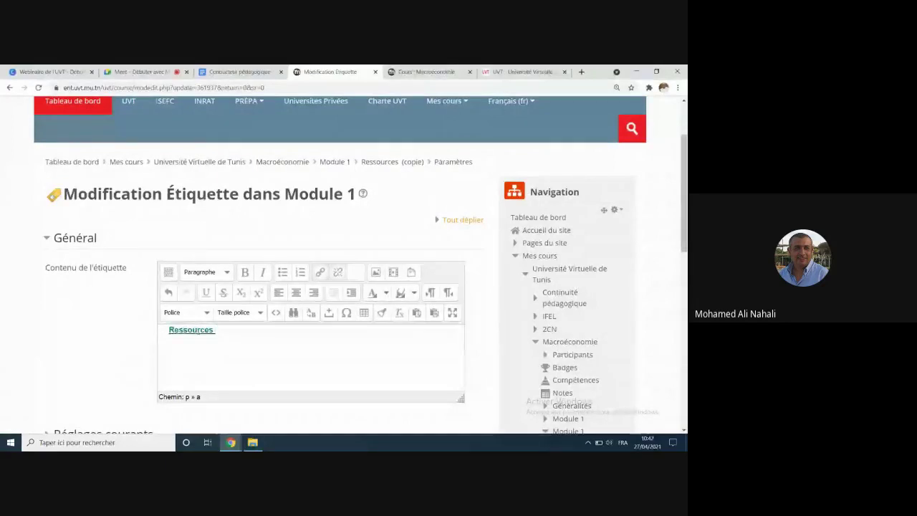
Step: Place the caret after the linked Ressources word and scroll to the form bottom
left_click(172, 334)
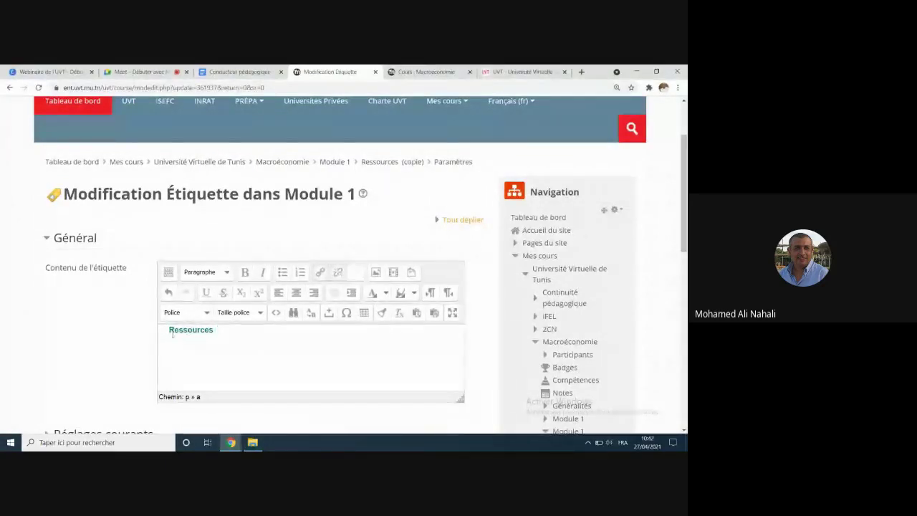
key("End")
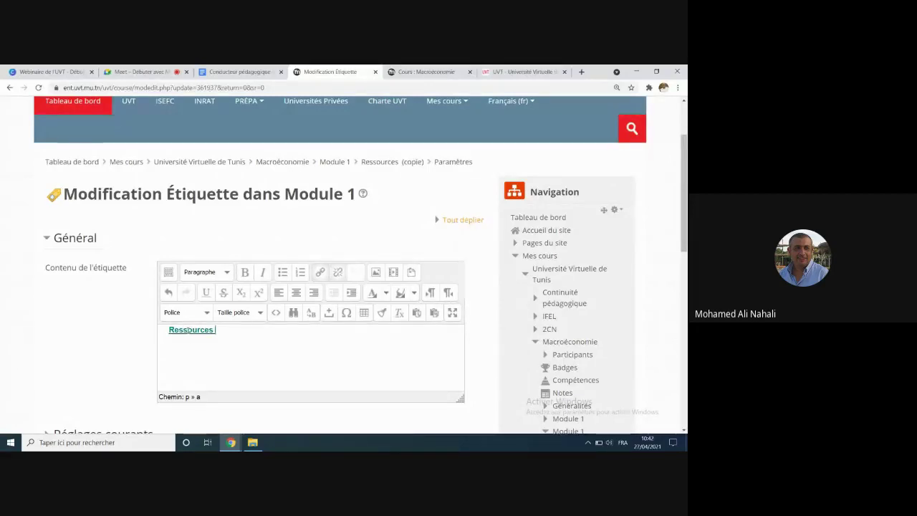
scroll(192, 332, "down", 5)
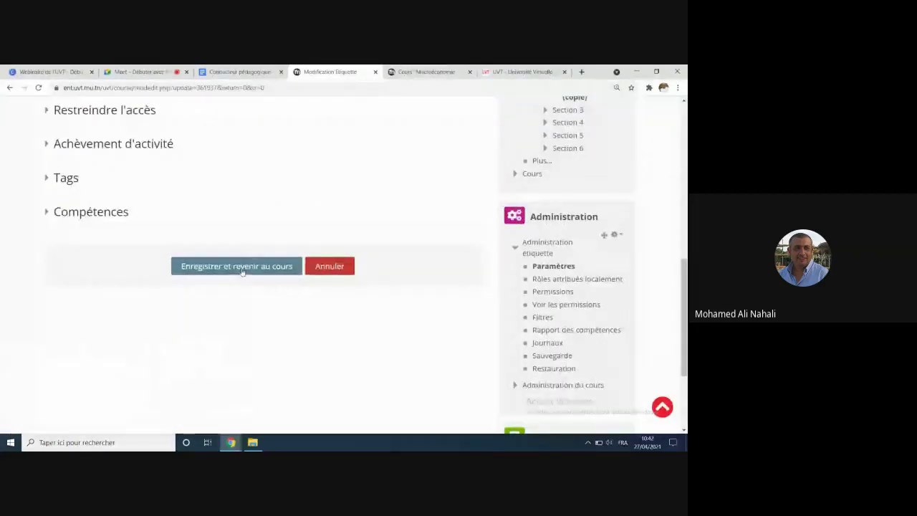
Step: Save via Enregistrer et revenir au cours and check both Ressources labels under Module 1
left_click(241, 267)
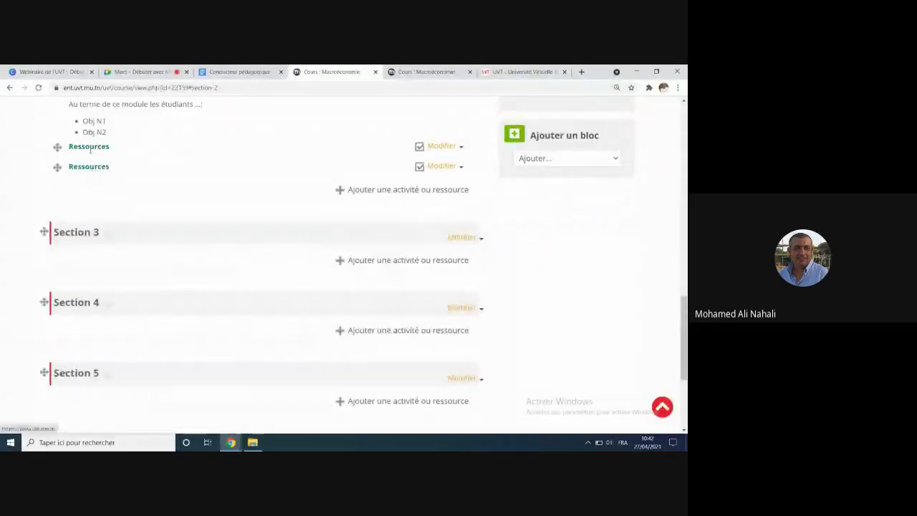
left_click_drag(87, 171, 93, 135)
double_click(86, 146)
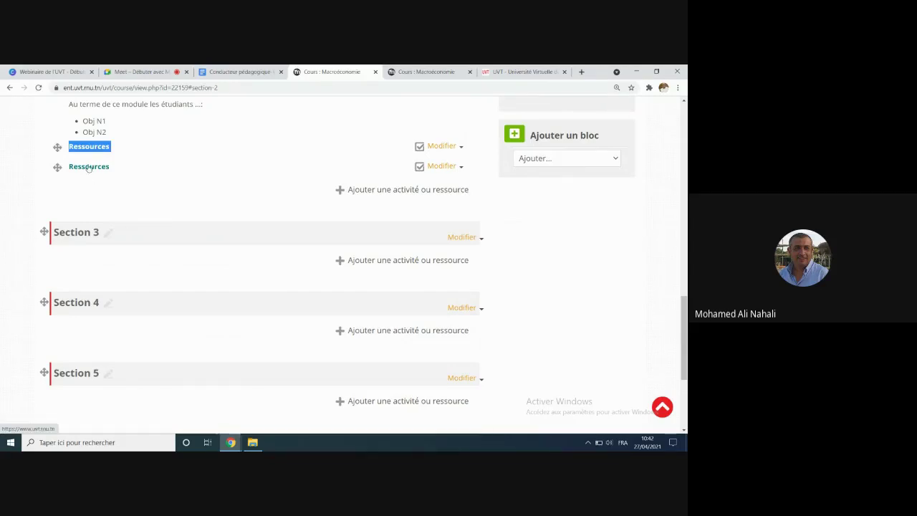
left_click(197, 180)
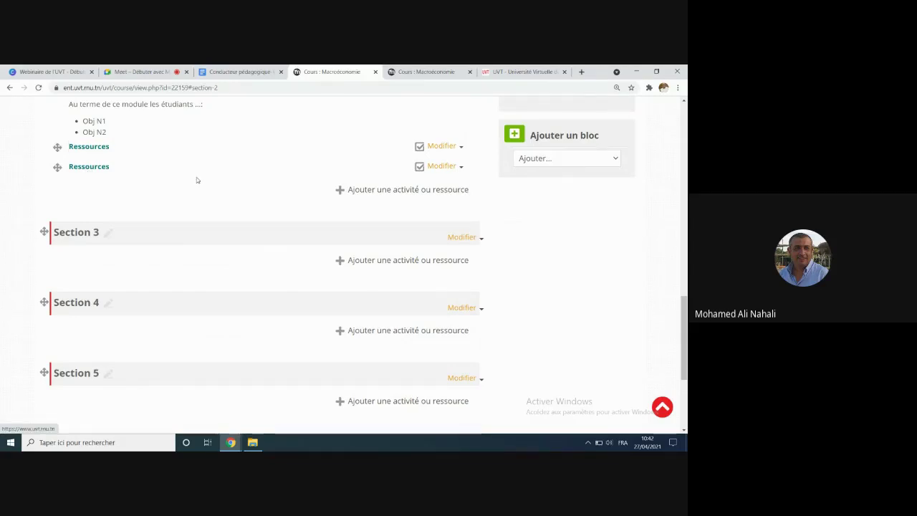
left_click(82, 170)
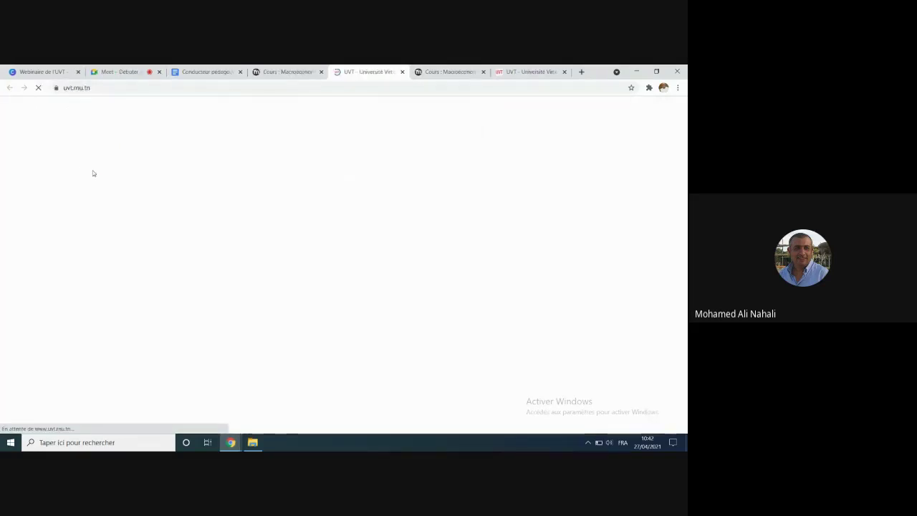
scroll(315, 197, "down", 6)
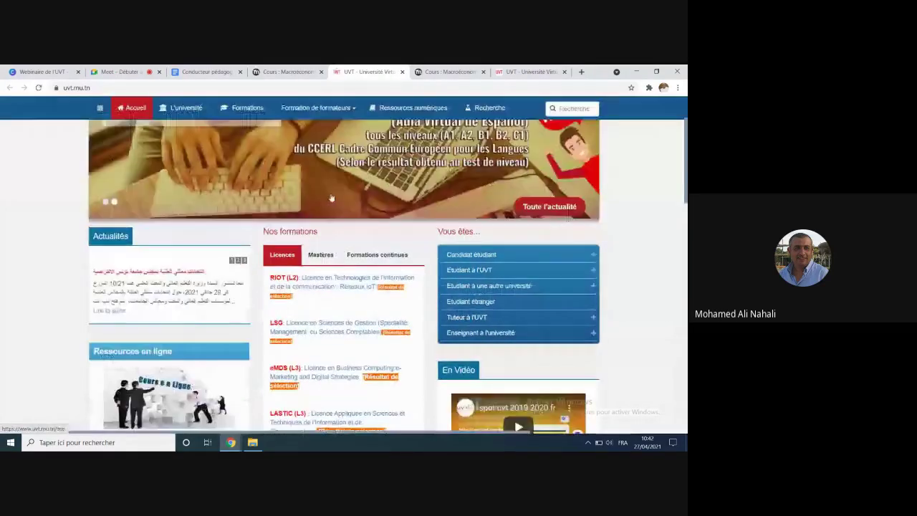
scroll(331, 198, "up", 6)
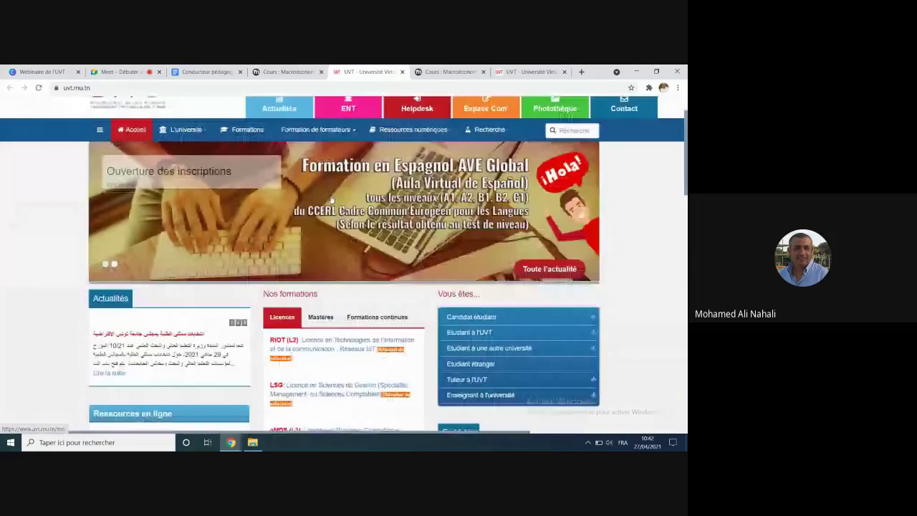
left_click(402, 72)
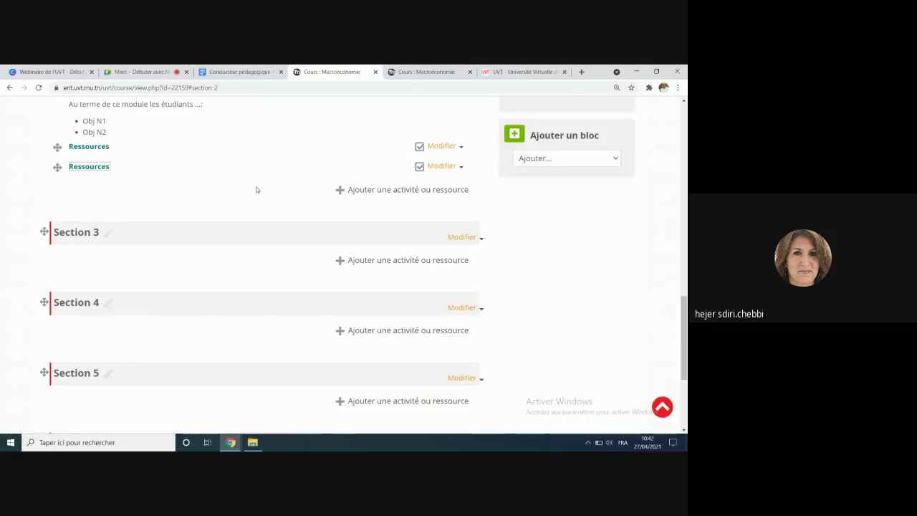
scroll(196, 170, "up", 10)
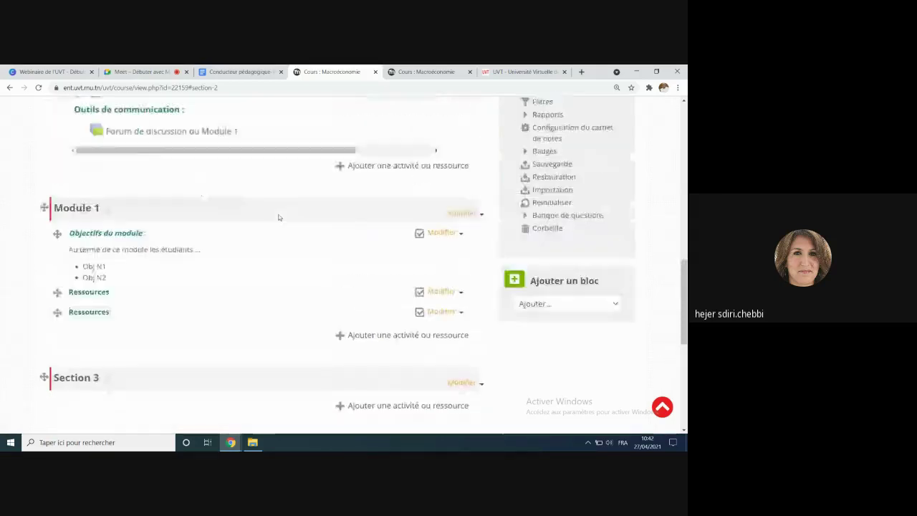
scroll(267, 213, "up", 3)
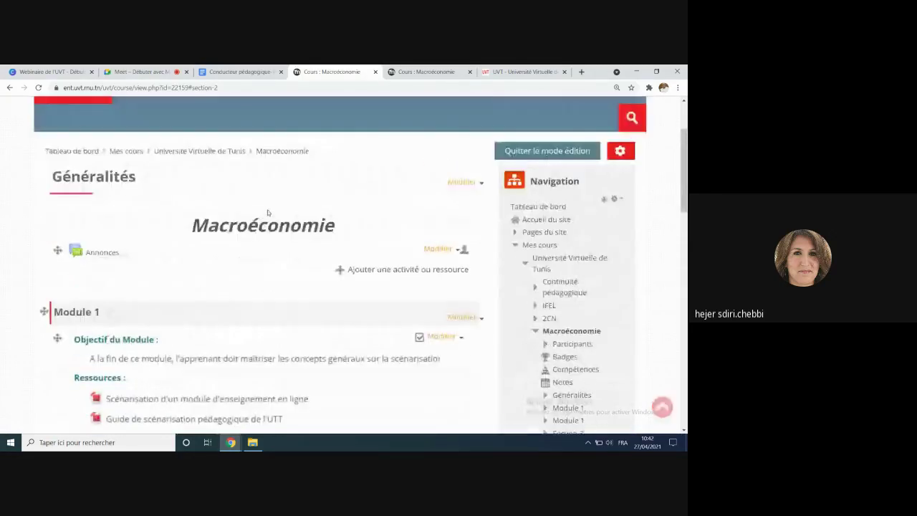
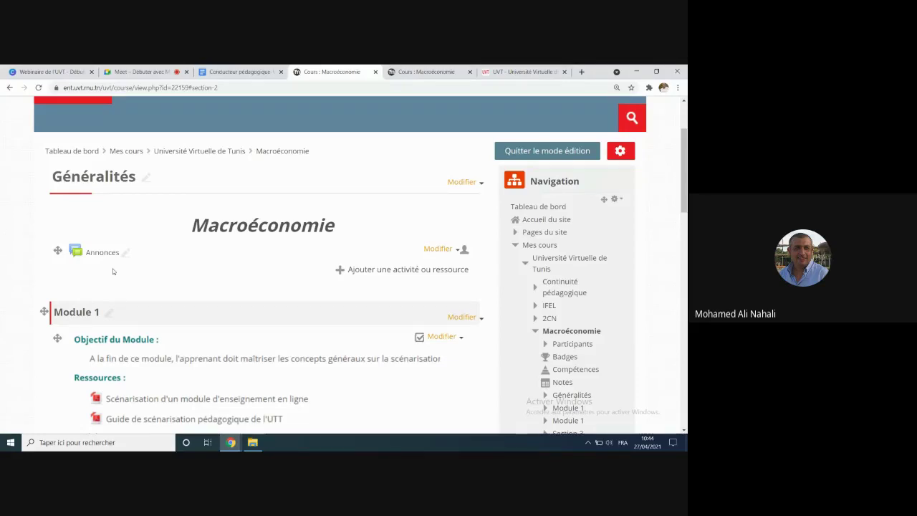
Step: Glance at the Google Meet call, then return to the Macroéconomie course page
scroll(112, 270, "down", 4)
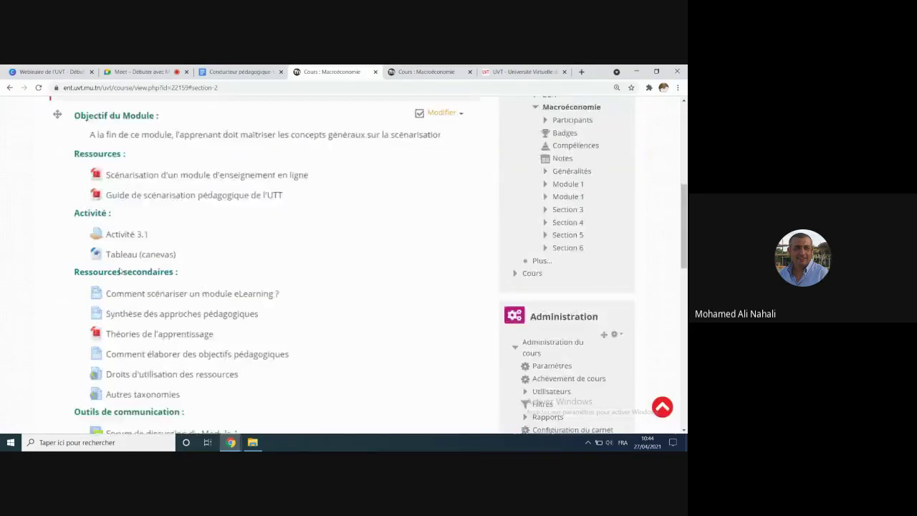
scroll(118, 271, "up", 3)
scroll(120, 270, "up", 1)
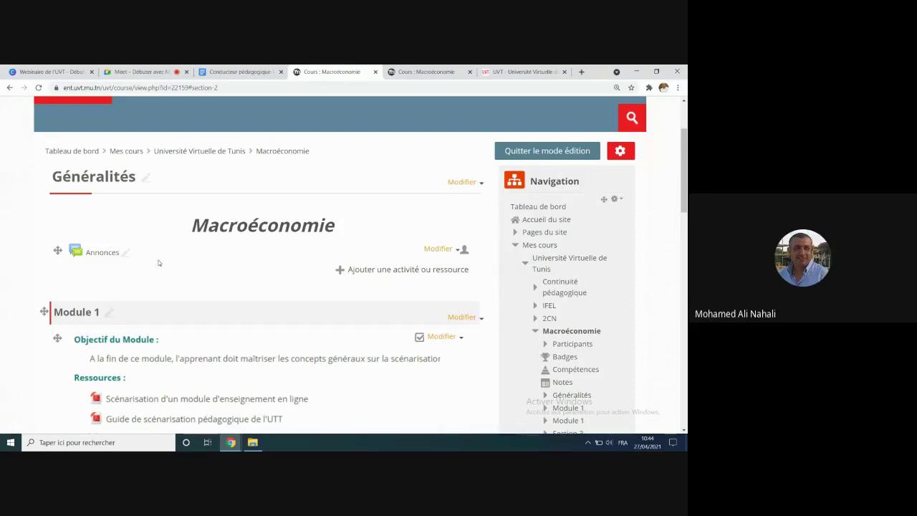
left_click(169, 70)
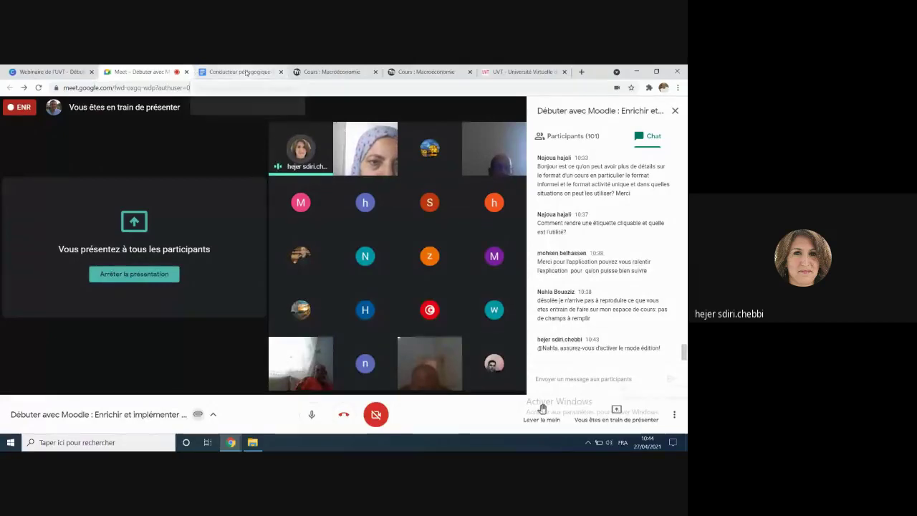
left_click(245, 72)
left_click(331, 71)
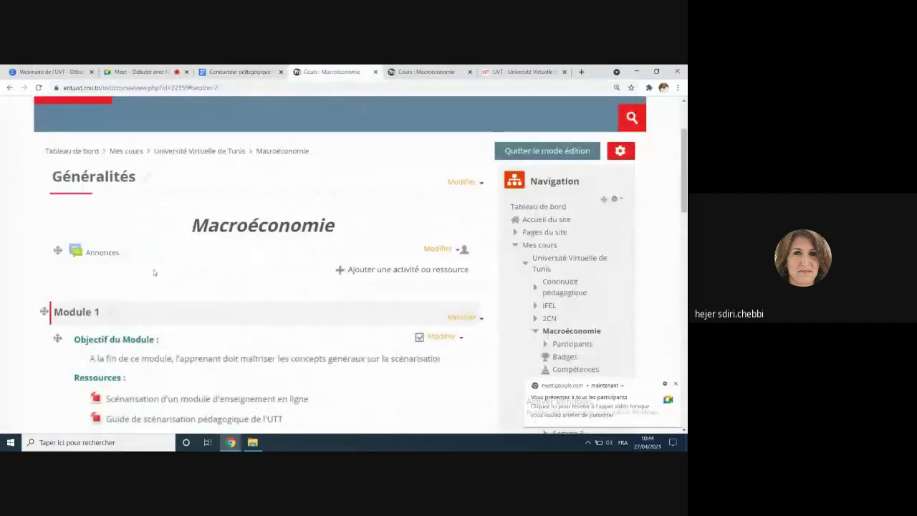
Step: Dismiss the Meet presenting notice, scroll to the second Module 1 section, and open the UVT folder
scroll(166, 284, "down", 5)
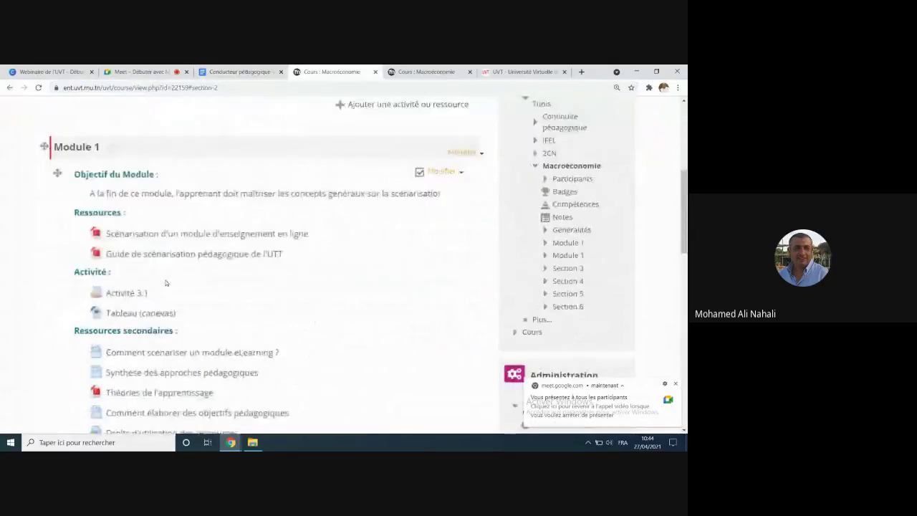
scroll(167, 279, "down", 3)
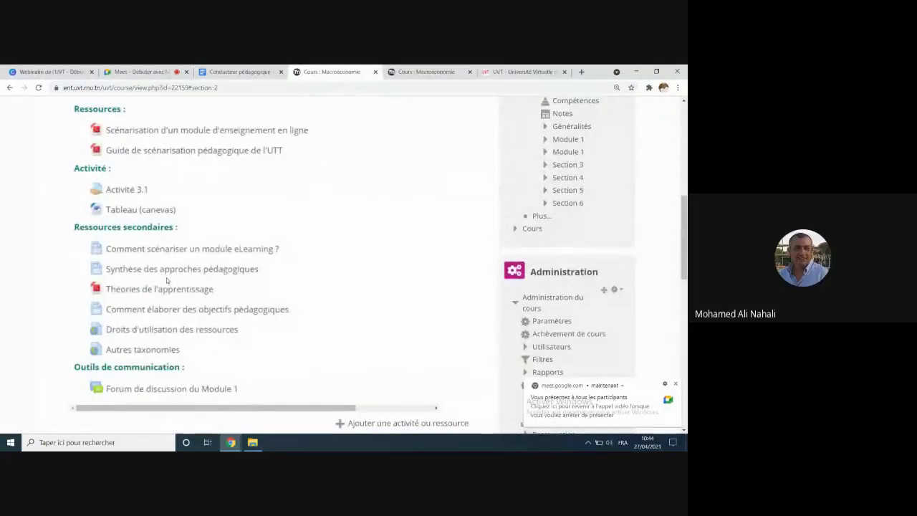
scroll(166, 278, "up", 3)
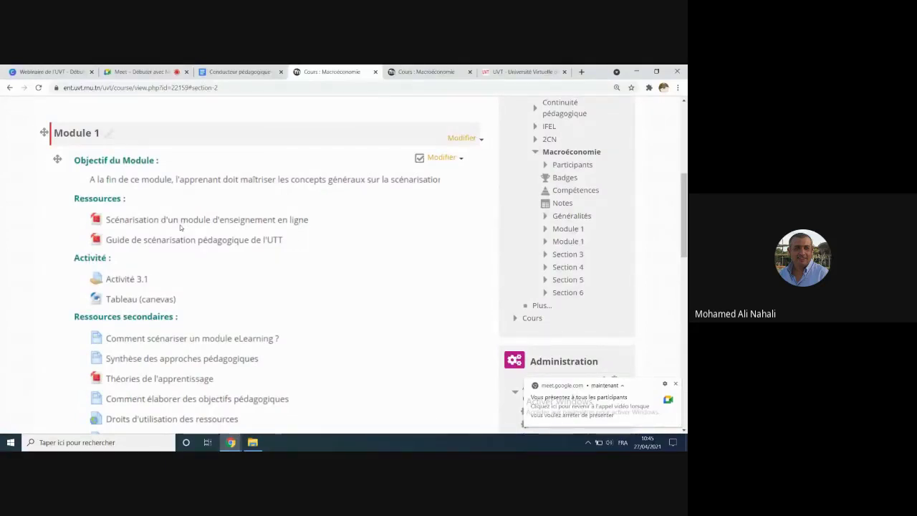
left_click(675, 383)
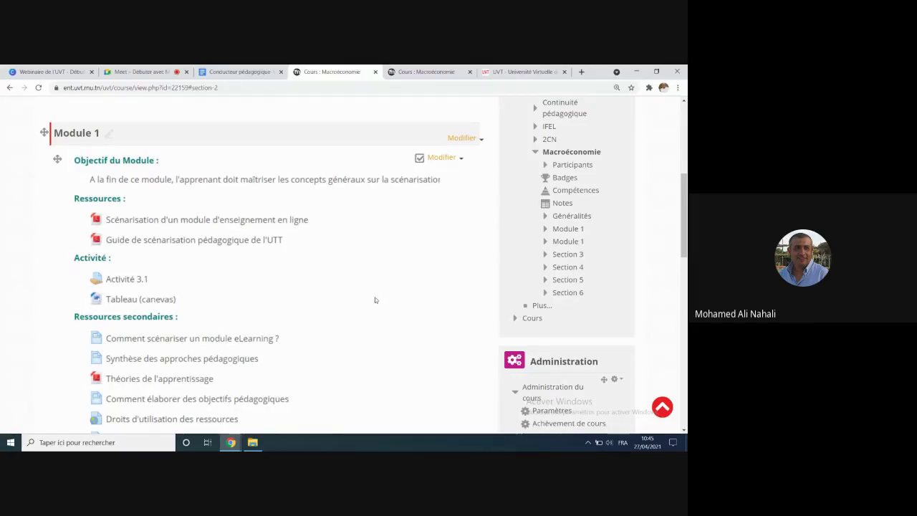
scroll(375, 299, "down", 3)
scroll(323, 374, "down", 2)
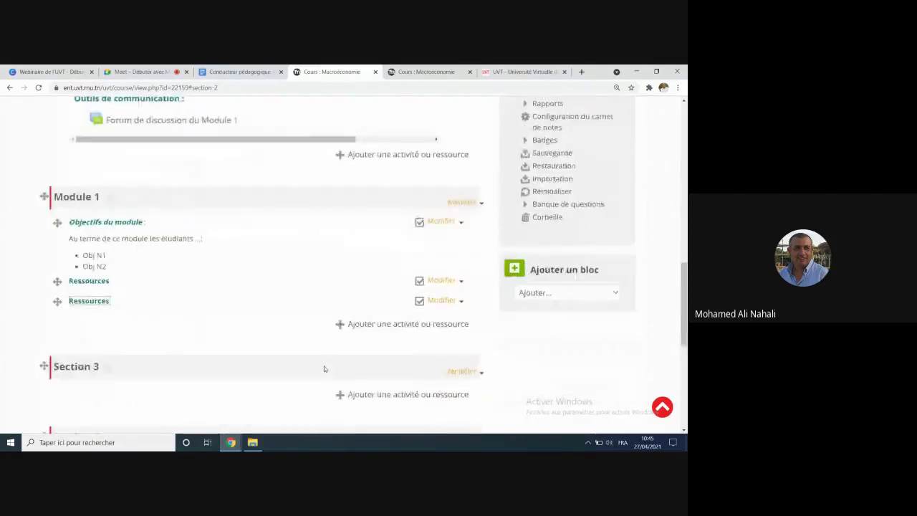
left_click(252, 443)
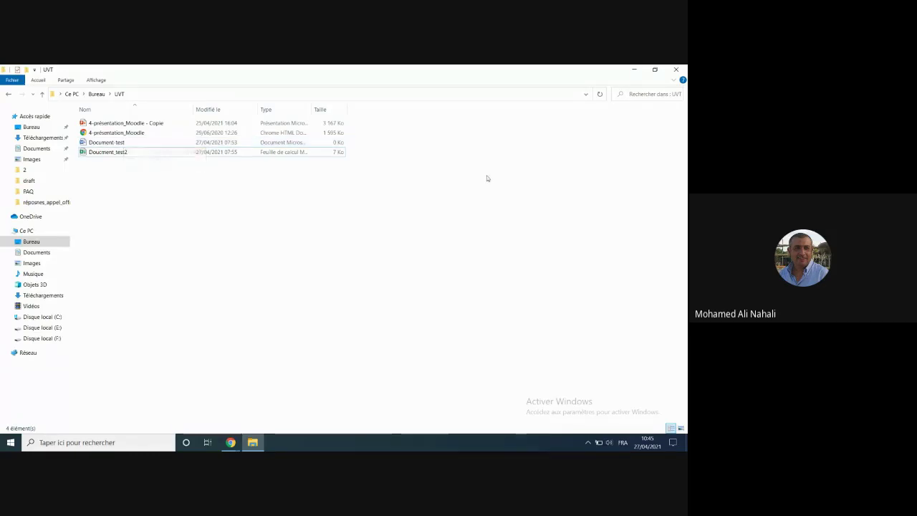
Step: Try uploading 4-présentation_Moodle - Copie.pptx from UVT to Module 1; dismiss the too-large alert
left_click(655, 70)
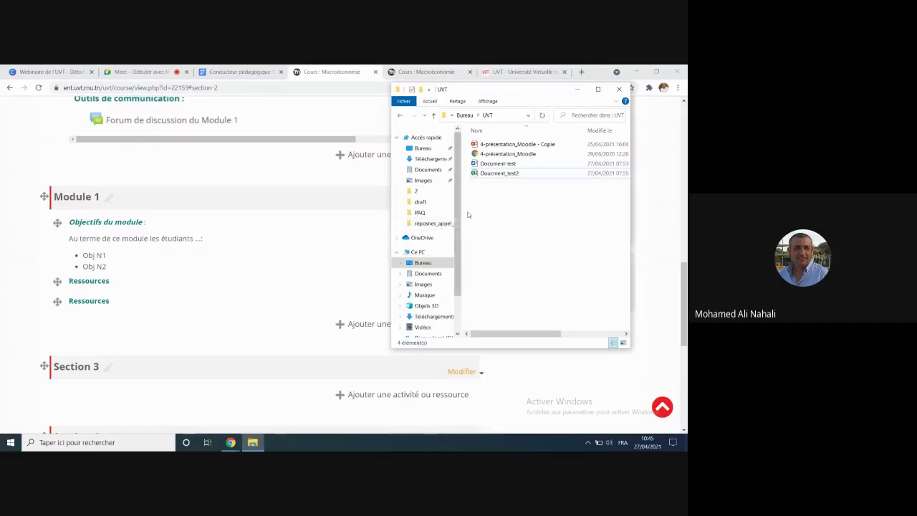
left_click_drag(461, 212, 428, 212)
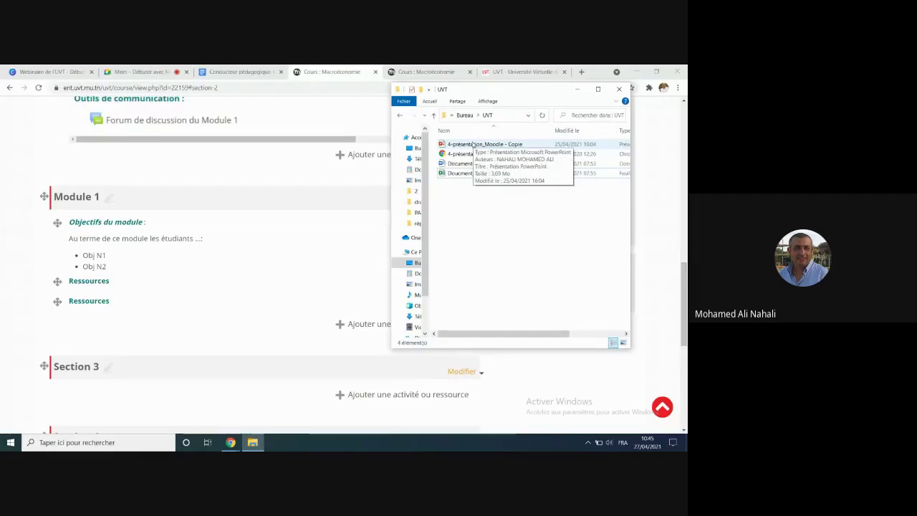
left_click(472, 144)
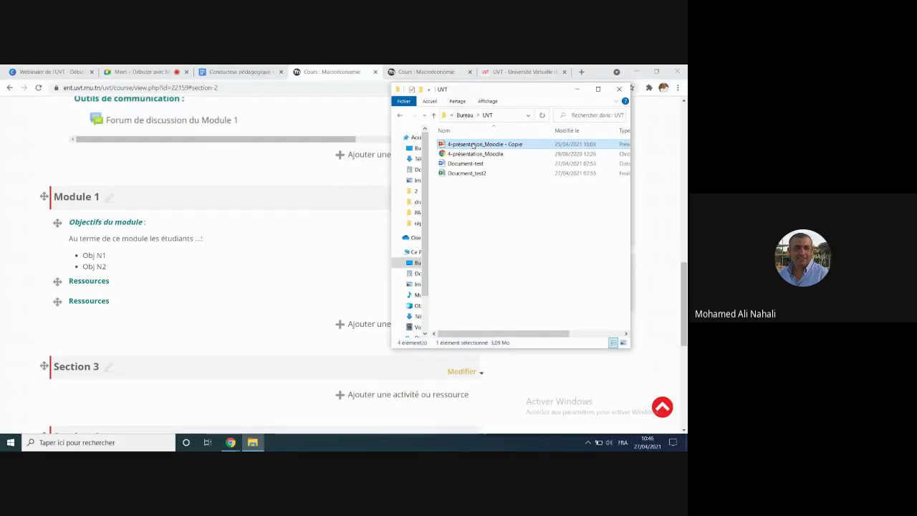
left_click_drag(473, 145, 281, 291)
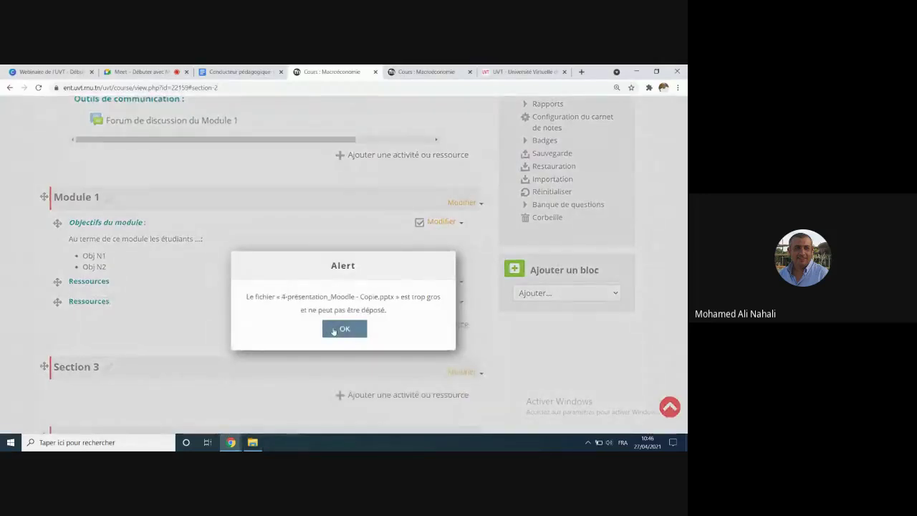
left_click(333, 331)
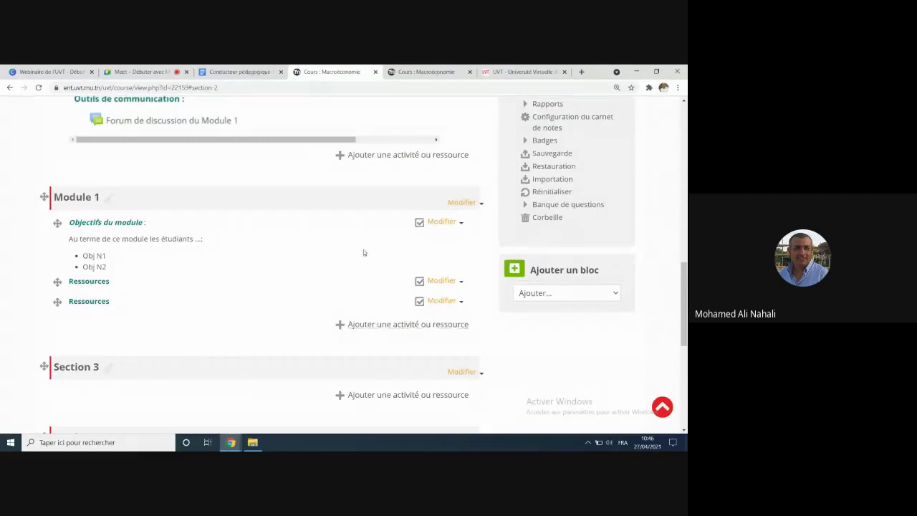
Step: Open the activity chooser, then create and delete a stray Access database named tt in UVT
left_click(372, 326)
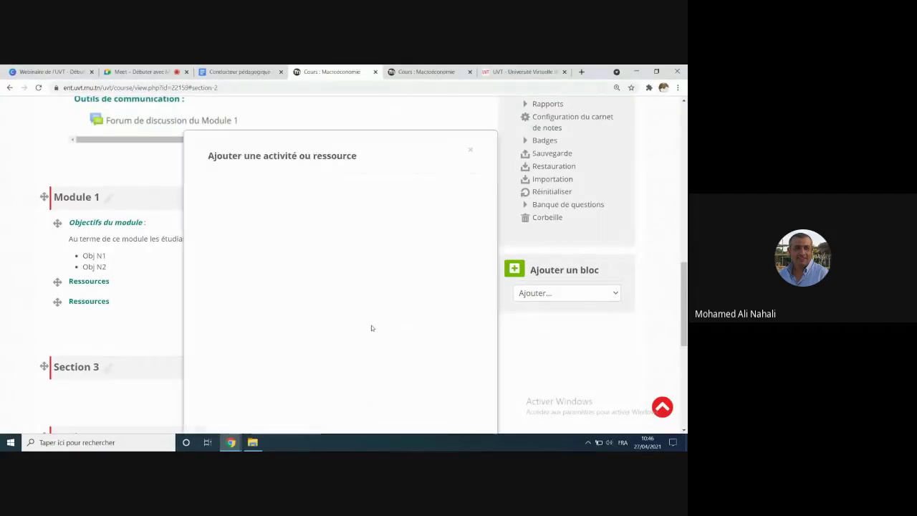
left_click(253, 442)
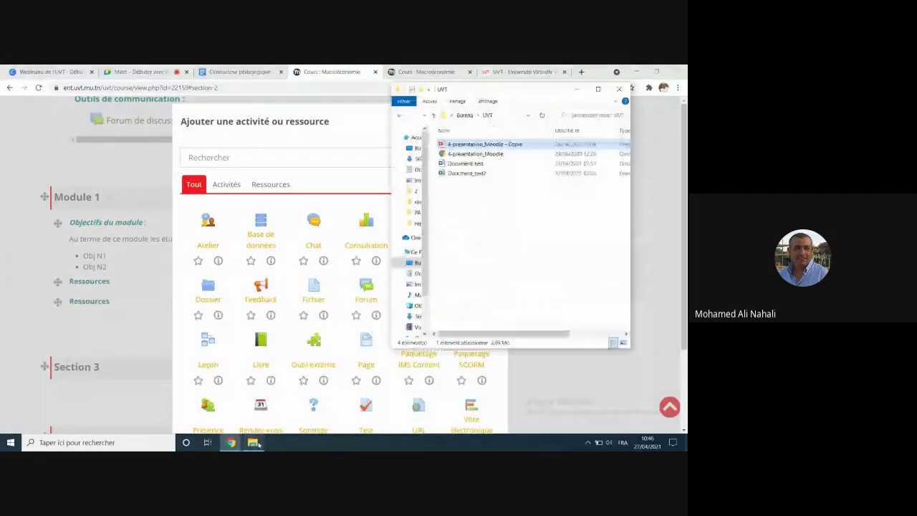
right_click(481, 228)
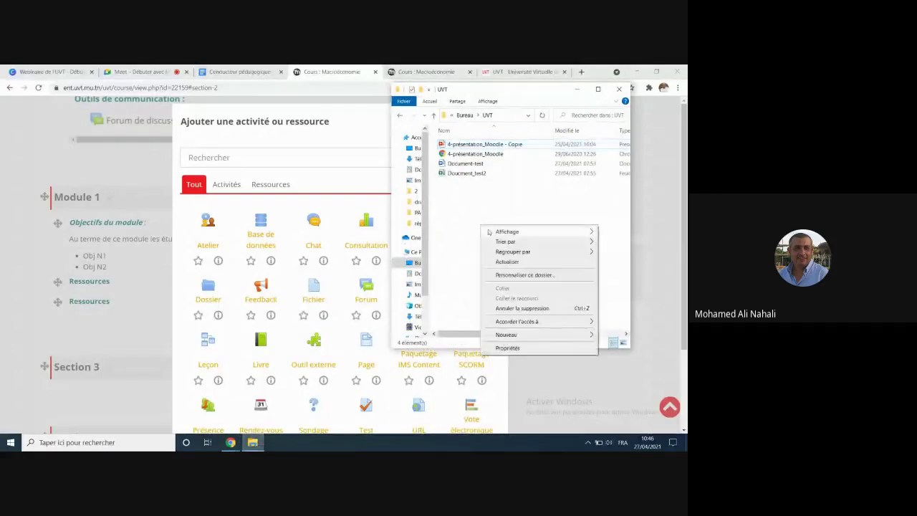
mouse_move(513, 335)
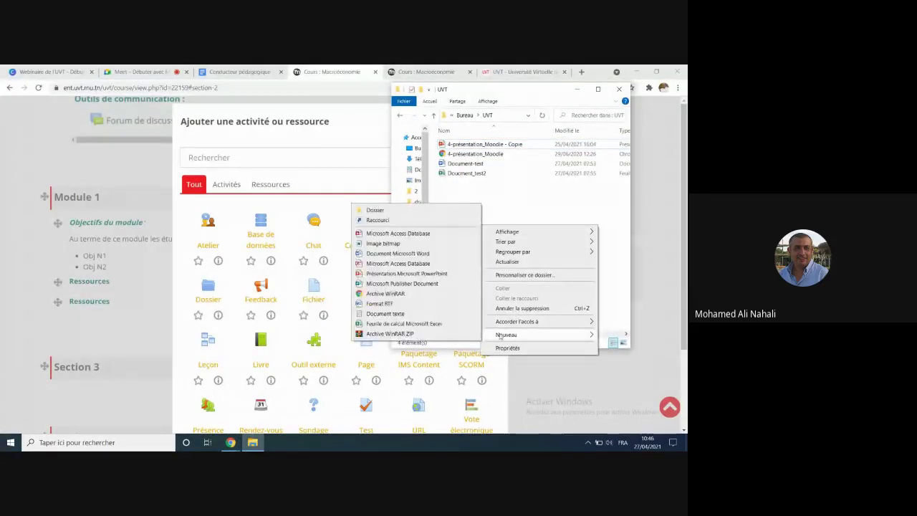
left_click(398, 232)
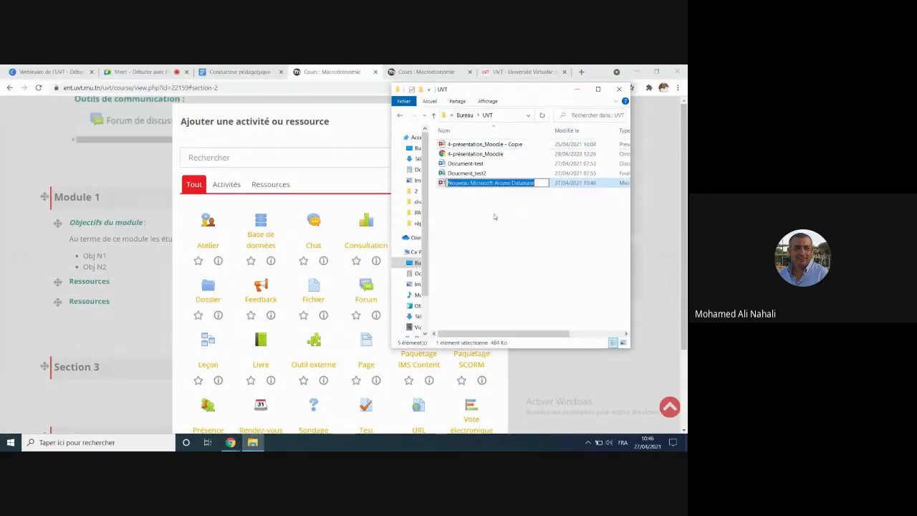
type("B")
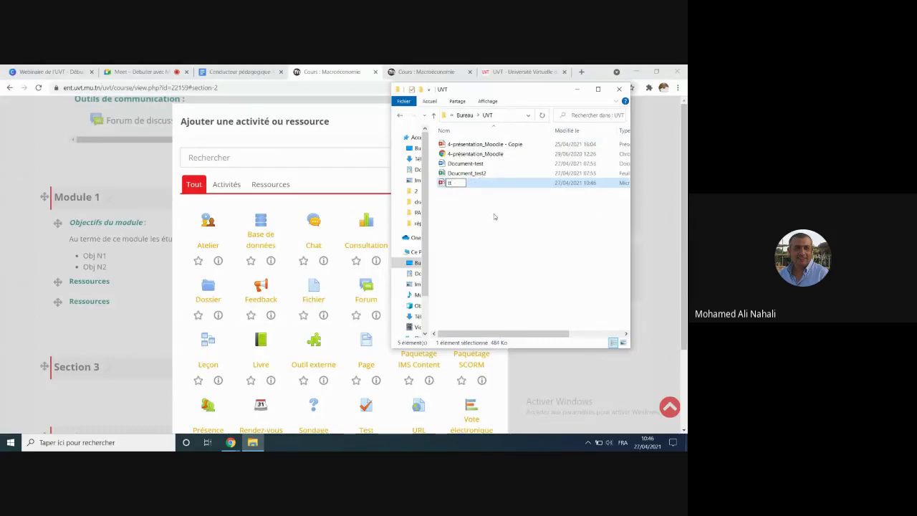
key("Return")
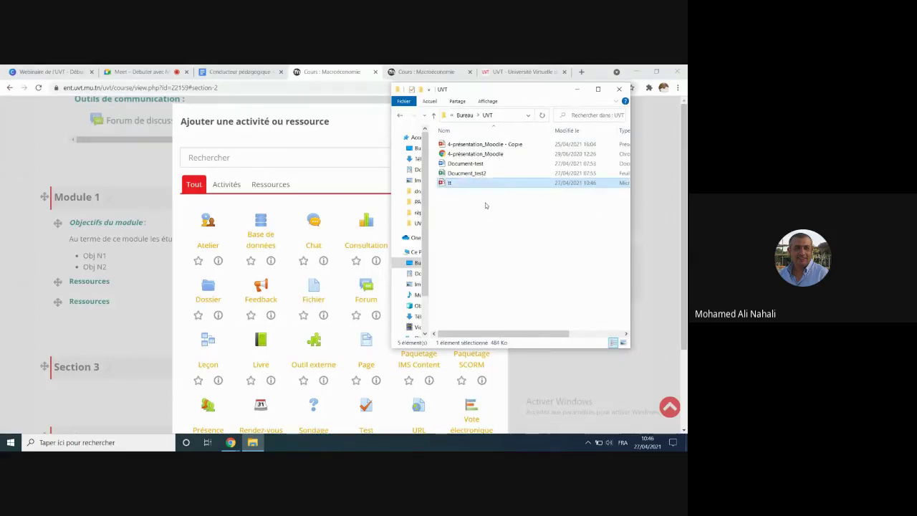
key("Delete")
Step: Create an empty PowerPoint presentation named test in UVT, then close Moodle's activity chooser
right_click(485, 208)
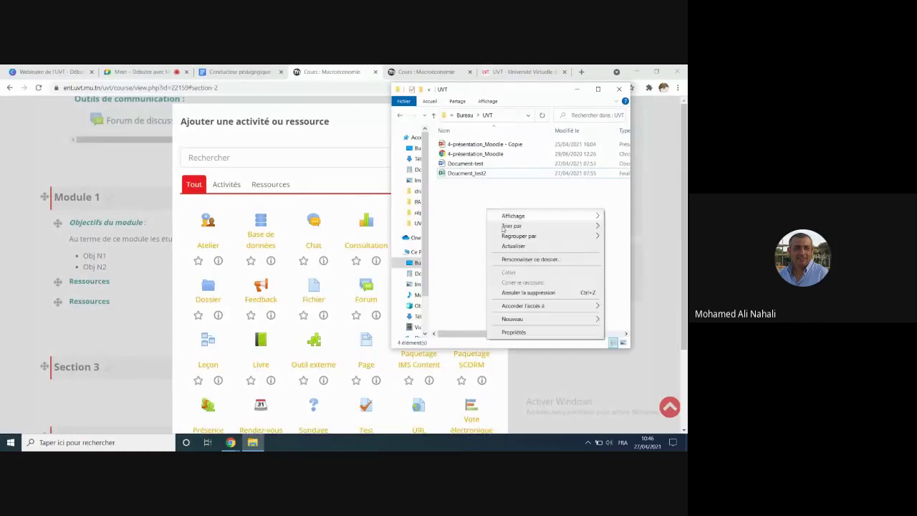
mouse_move(515, 318)
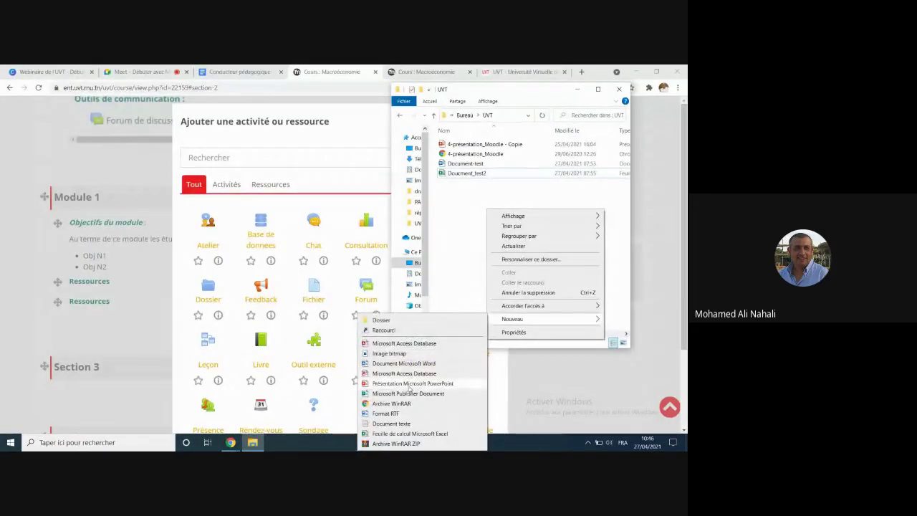
left_click(430, 384)
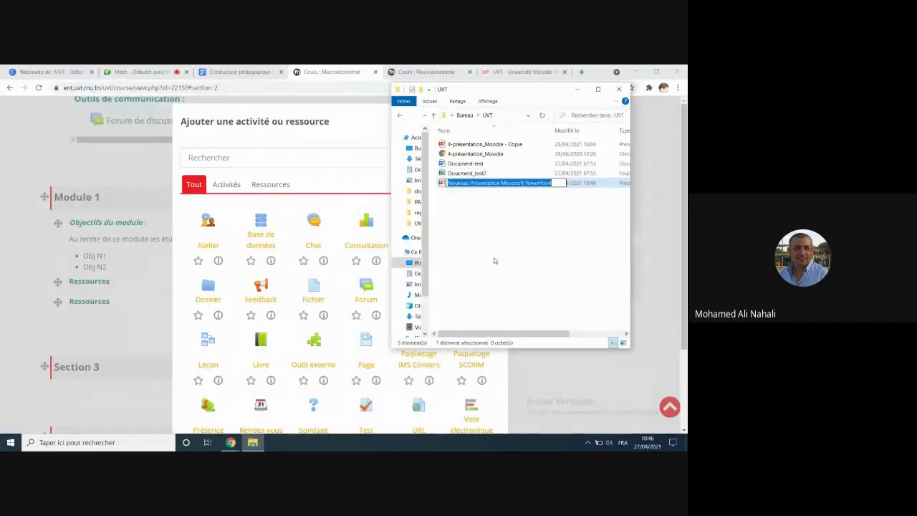
type("test")
key("Return")
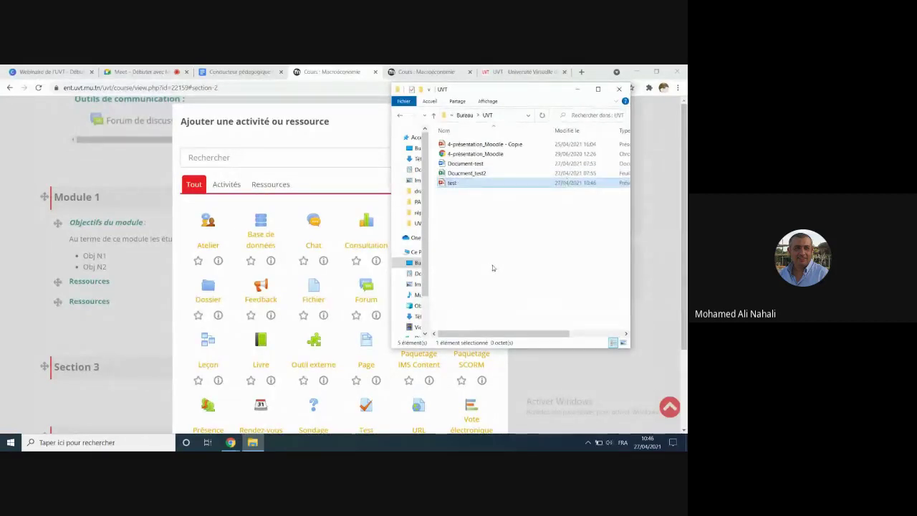
left_click(342, 126)
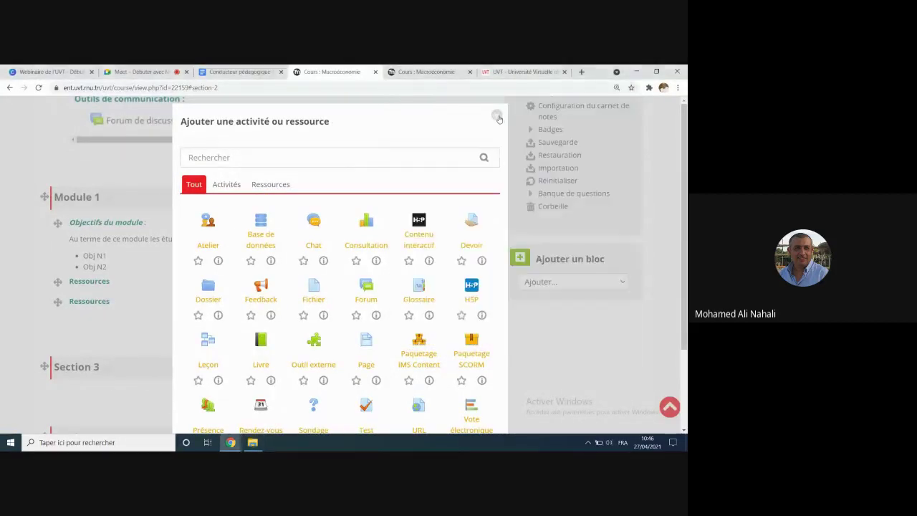
left_click(498, 116)
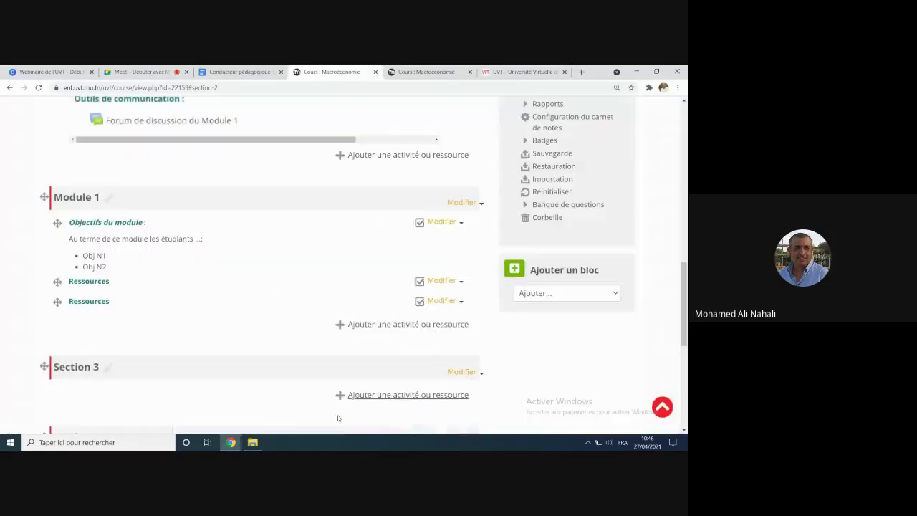
Step: Drop the empty test.pptx onto the course (rejected), then open the chooser's Ressources tab for Module 1
left_click(252, 442)
left_click_drag(451, 183, 125, 333)
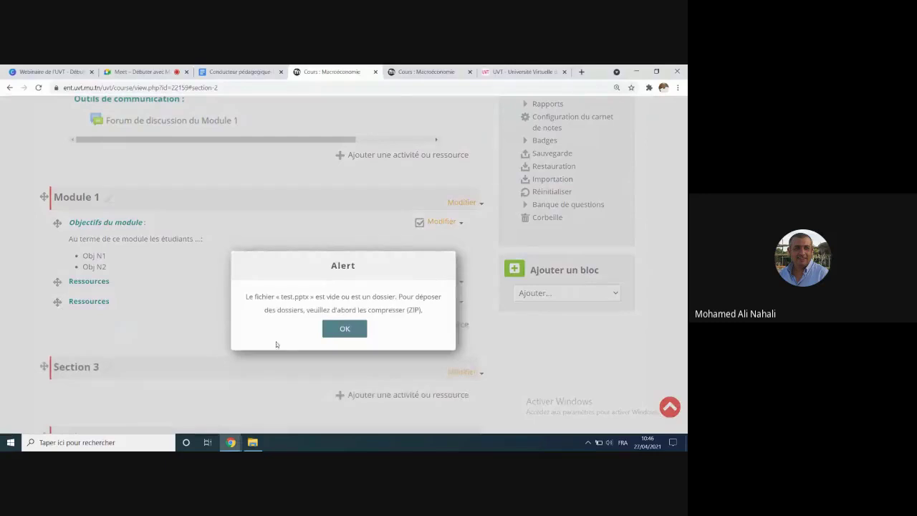
left_click(344, 329)
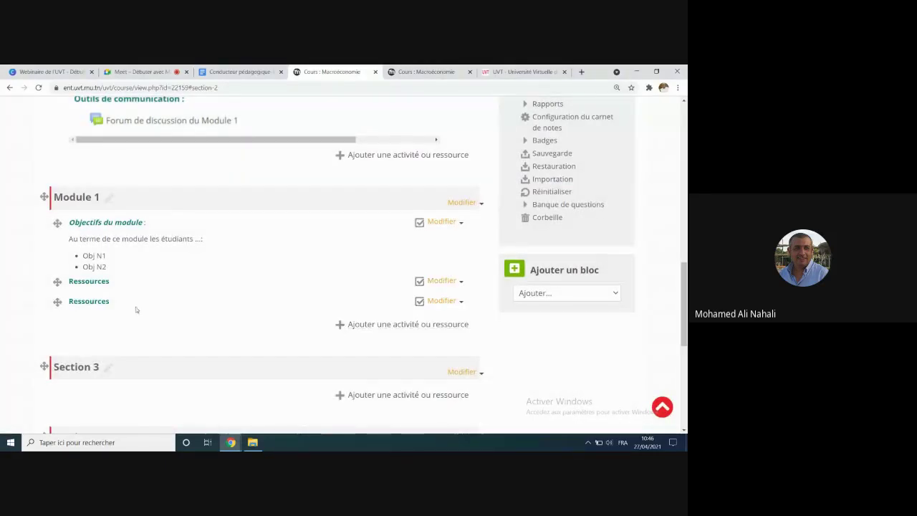
left_click(404, 326)
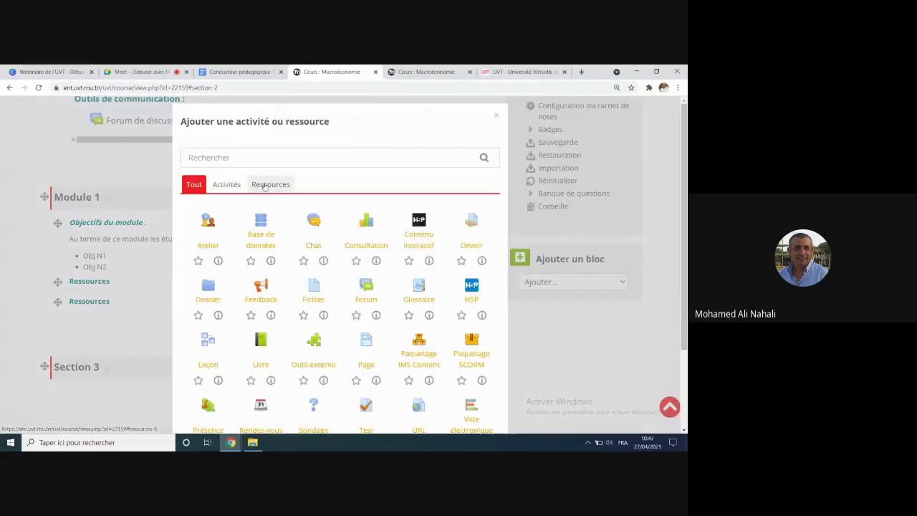
left_click(265, 185)
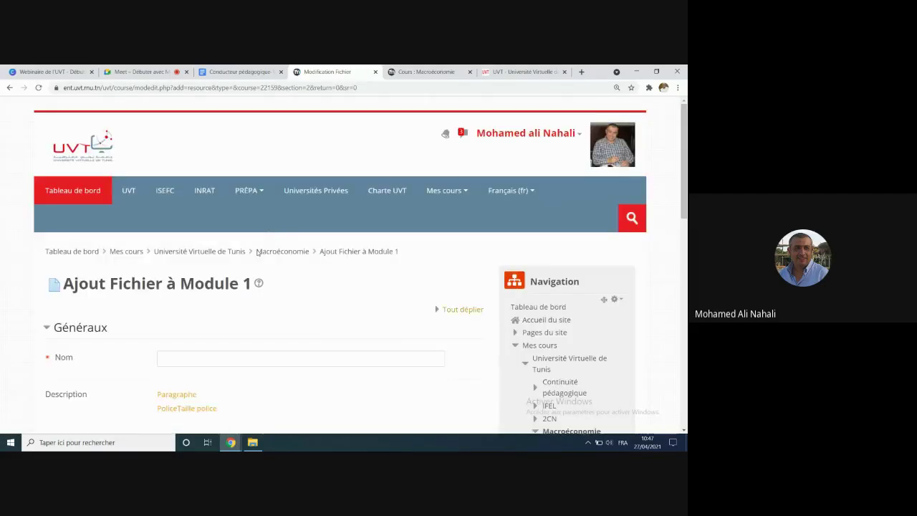
Step: Enter 'présentatio' as the file resource's Nom and open the Sélecteur de fichiers
scroll(256, 252, "down", 1)
left_click(193, 269)
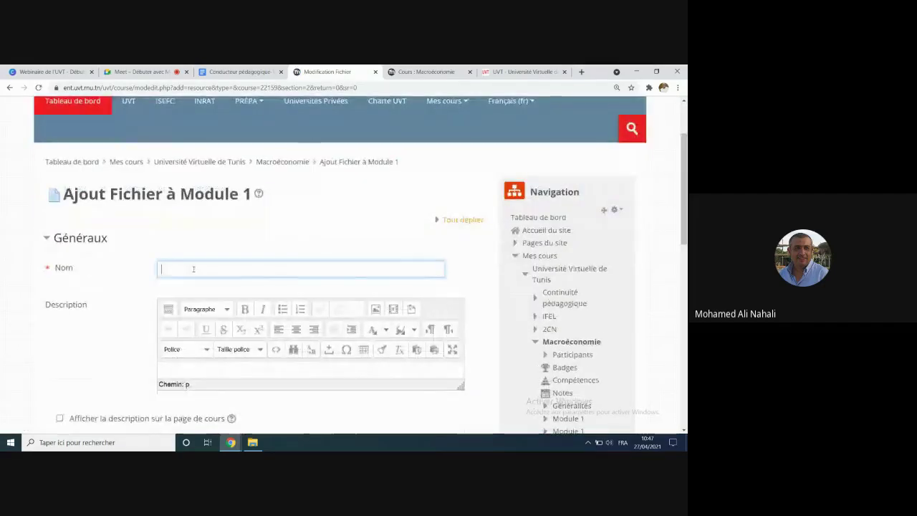
type("pr")
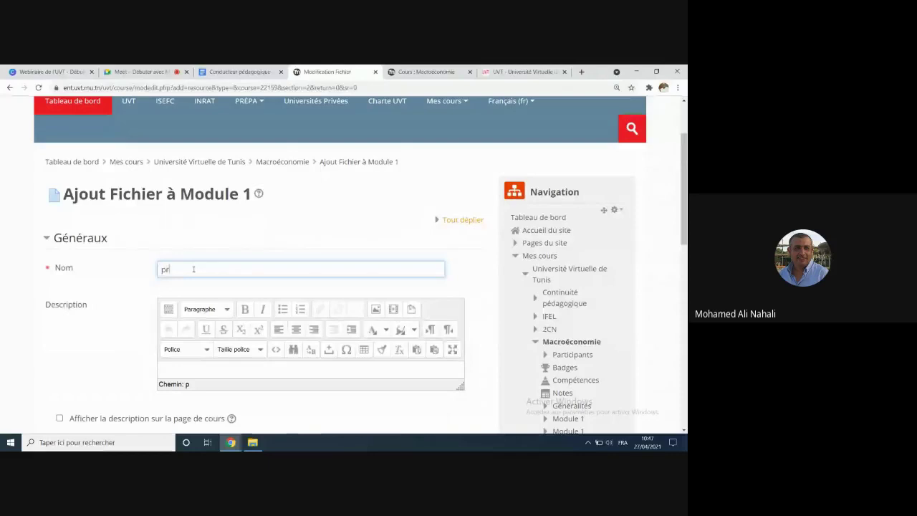
type("ésentation")
scroll(237, 278, "down", 3)
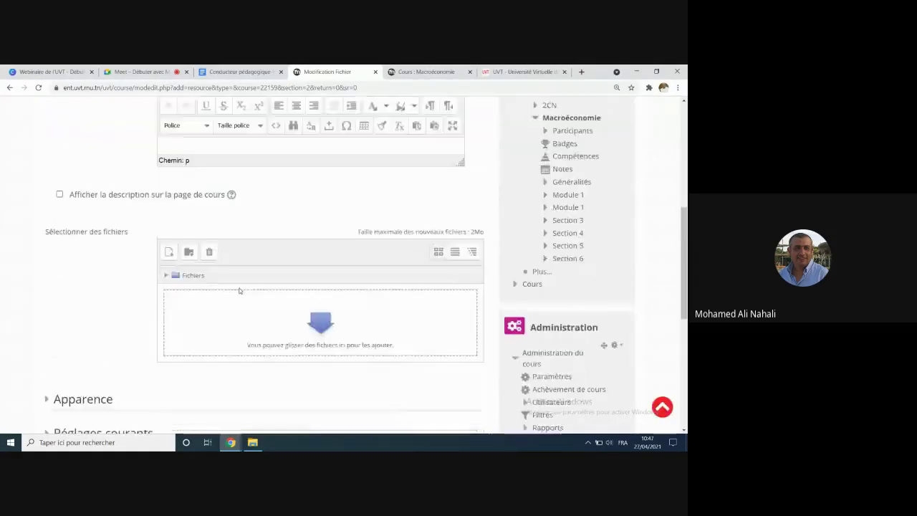
left_click(170, 207)
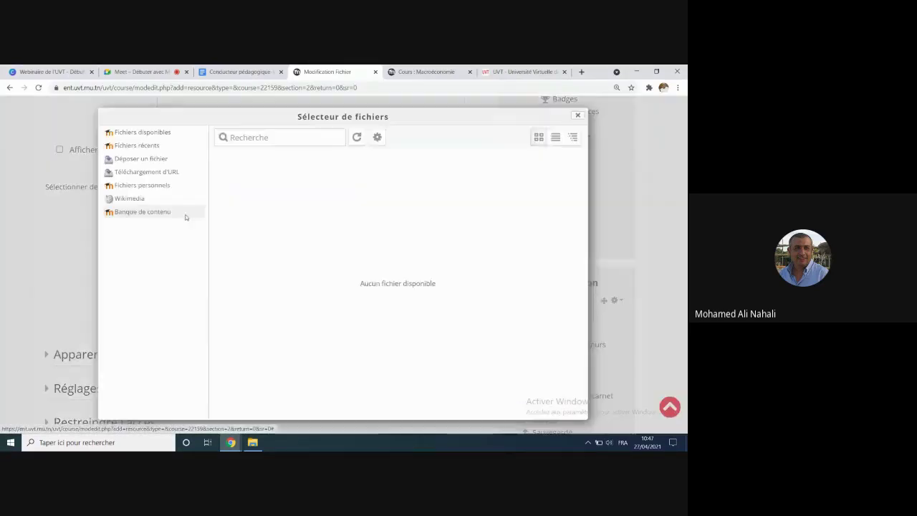
left_click(138, 160)
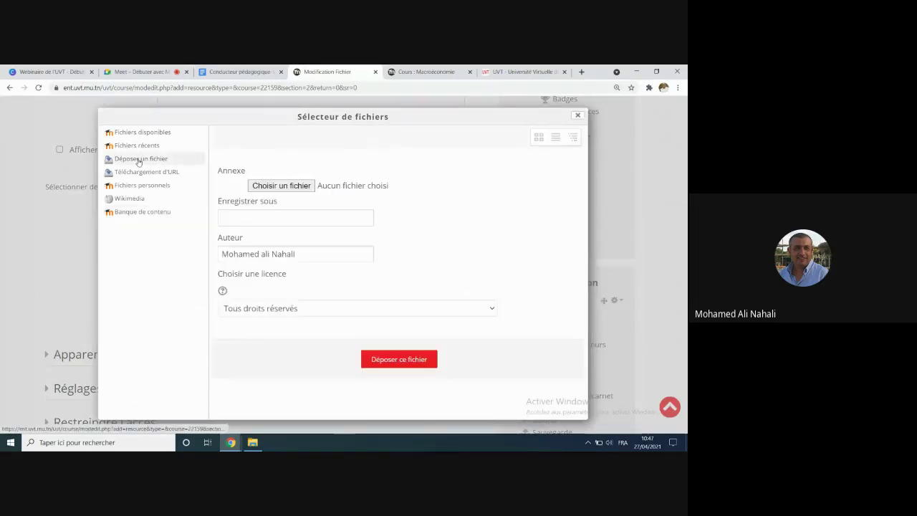
left_click(274, 188)
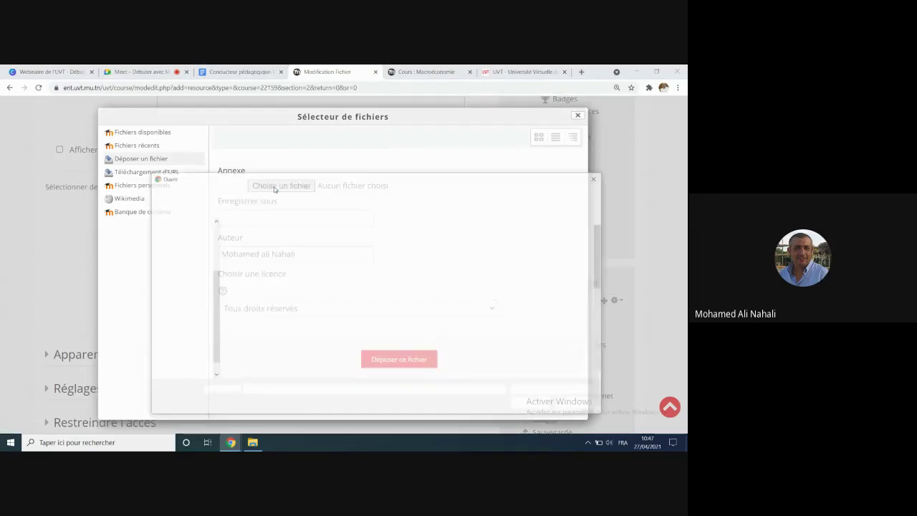
scroll(206, 265, "up", 3)
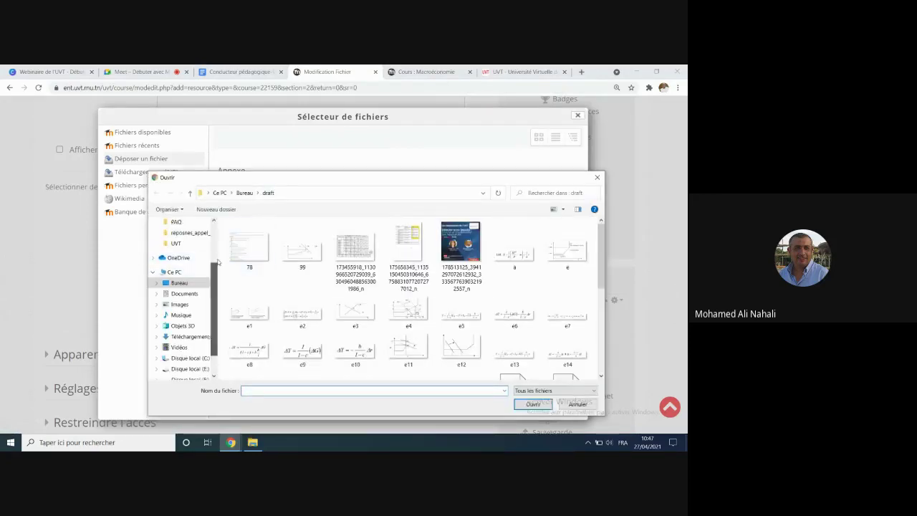
left_click(179, 239)
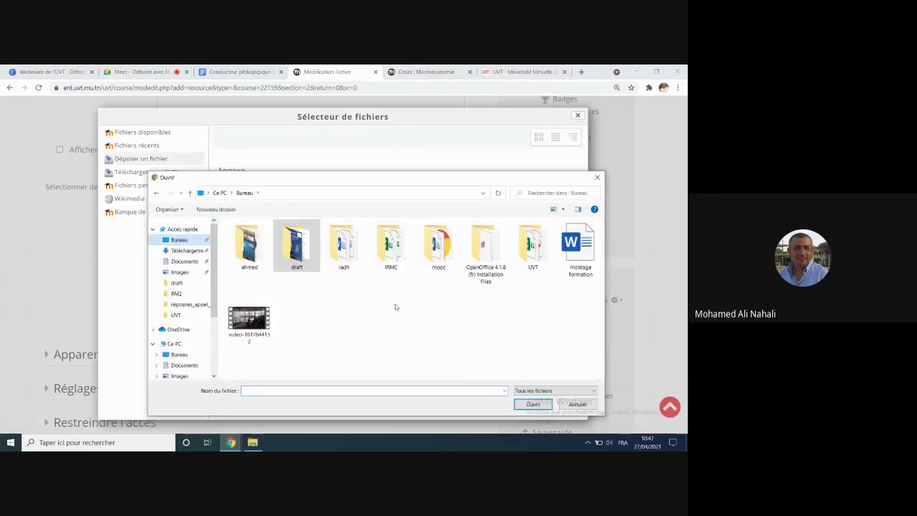
double_click(524, 248)
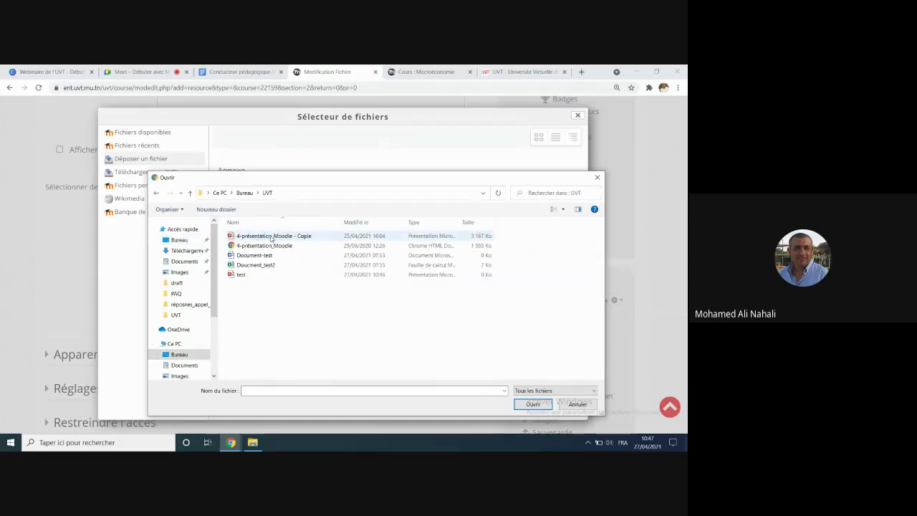
left_click(270, 237)
left_click(528, 406)
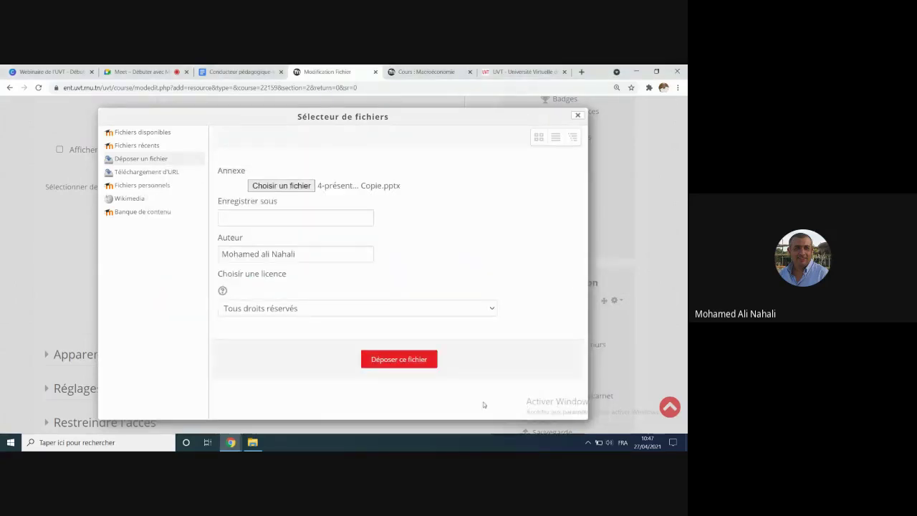
left_click(389, 361)
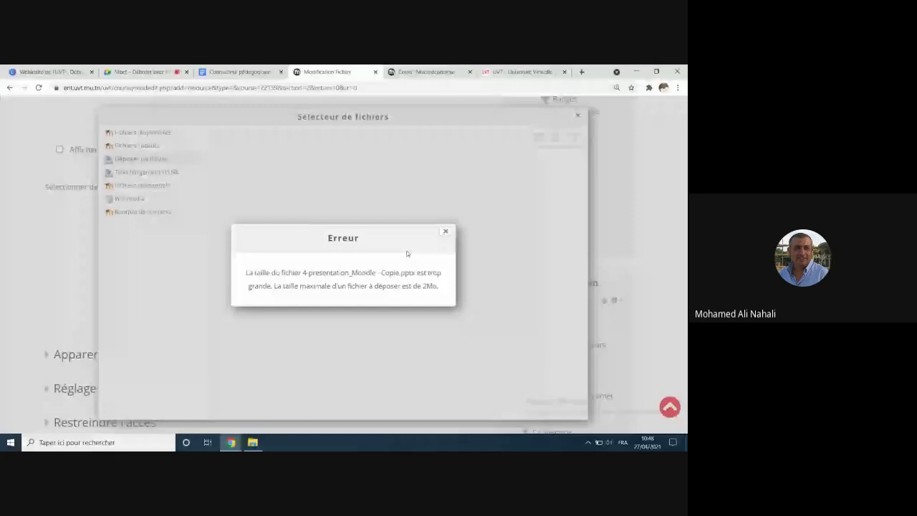
left_click(445, 232)
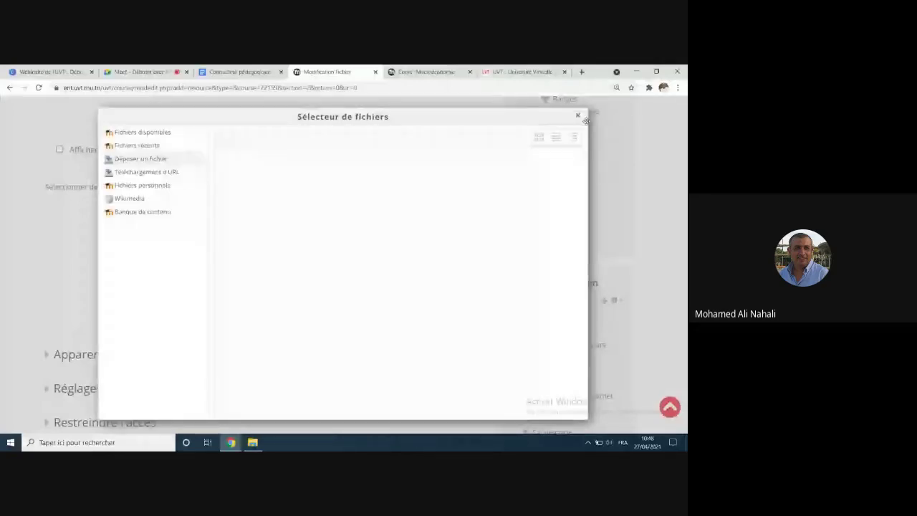
left_click(279, 185)
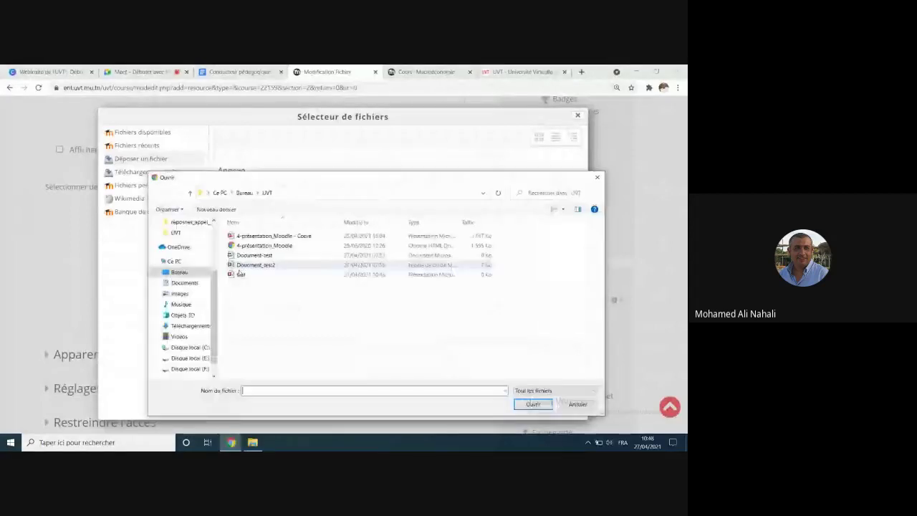
double_click(240, 274)
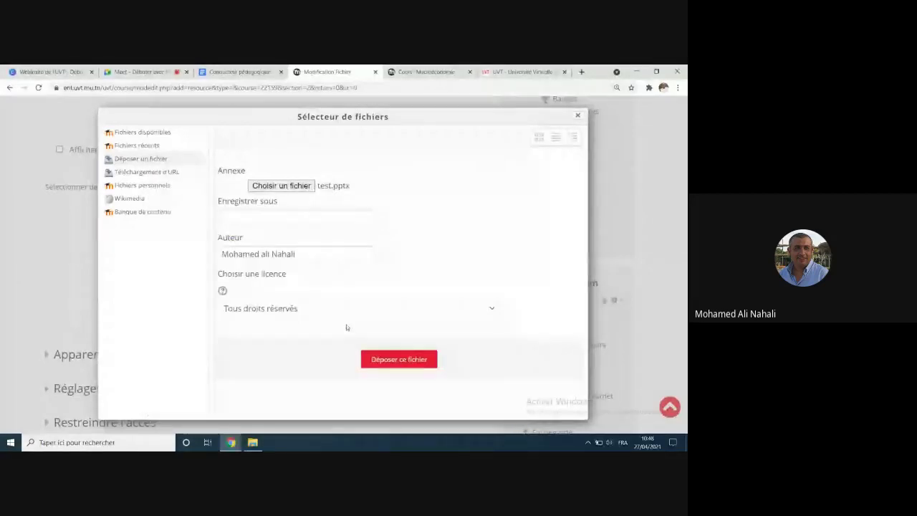
left_click(394, 359)
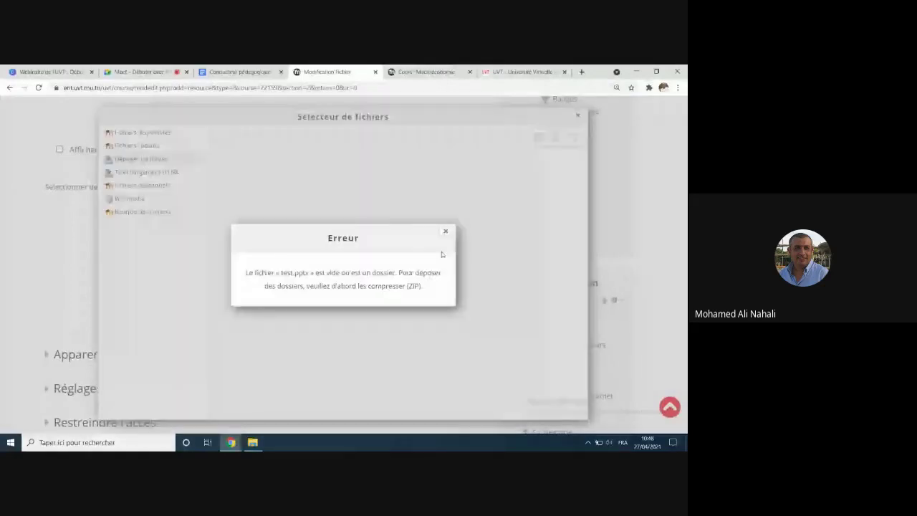
left_click(446, 232)
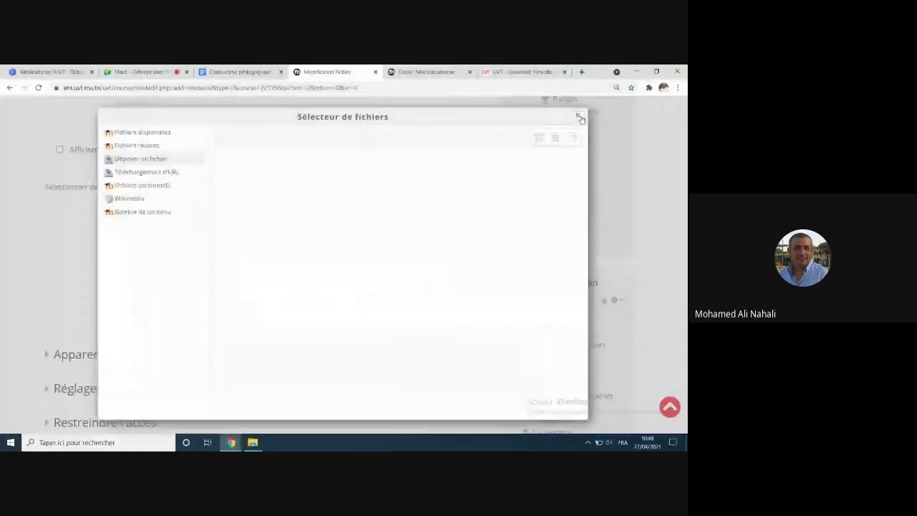
Step: Close the file picker, leave the unsaved présentation form, and scroll back to Module 1
left_click(580, 119)
scroll(224, 275, "up", 1)
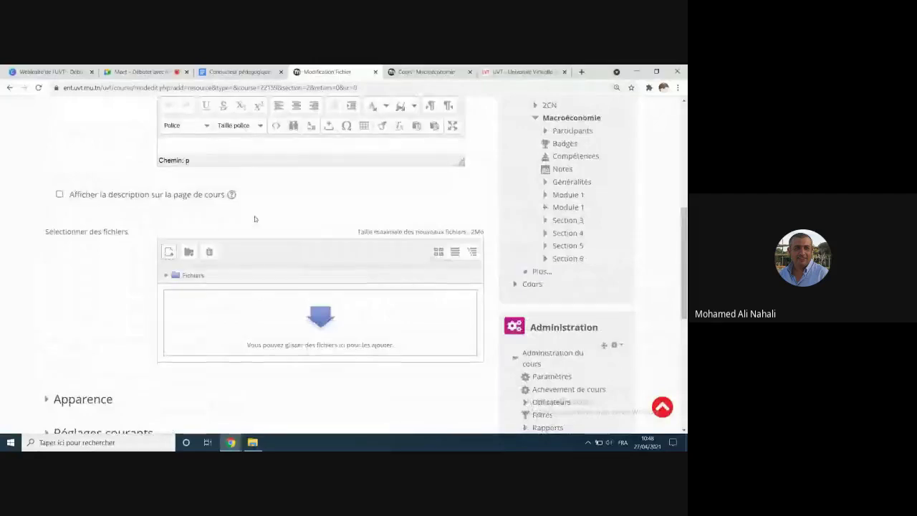
scroll(255, 218, "up", 1)
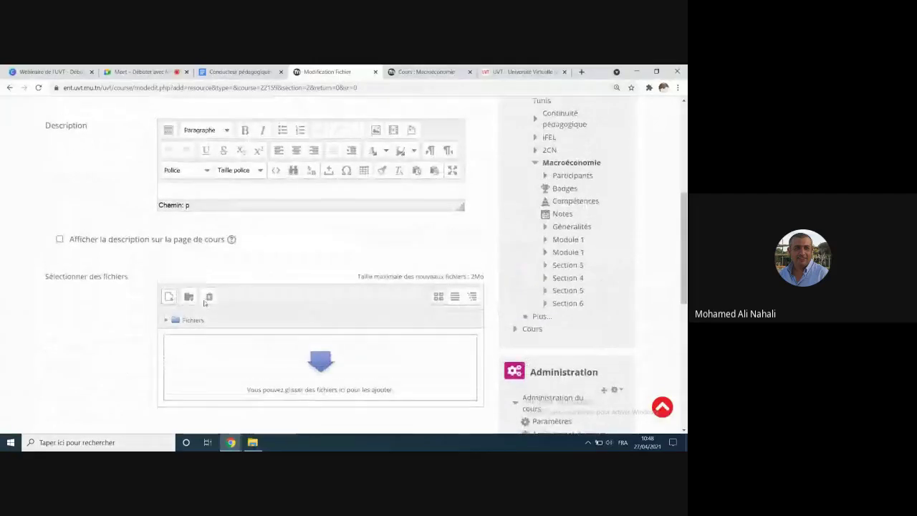
scroll(150, 190, "up", 3)
scroll(281, 209, "up", 2)
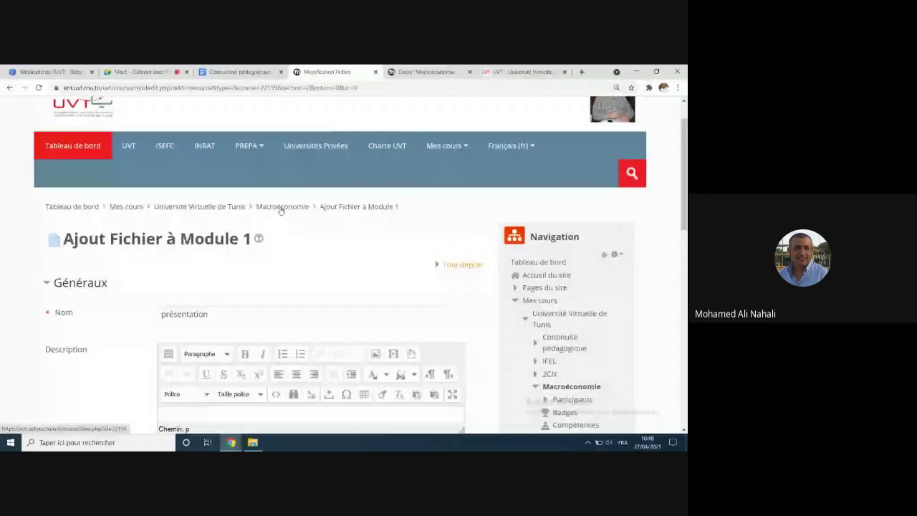
left_click(280, 210)
key("Return")
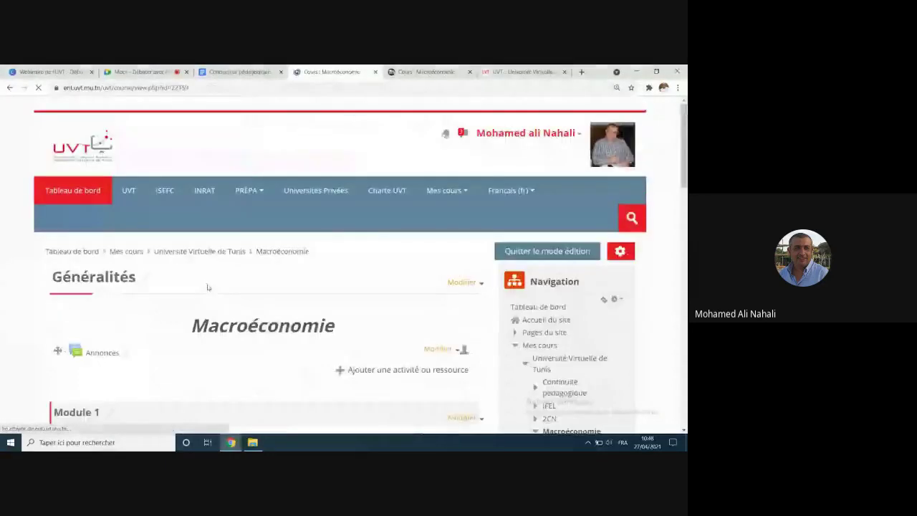
scroll(210, 288, "down", 3)
scroll(210, 287, "down", 5)
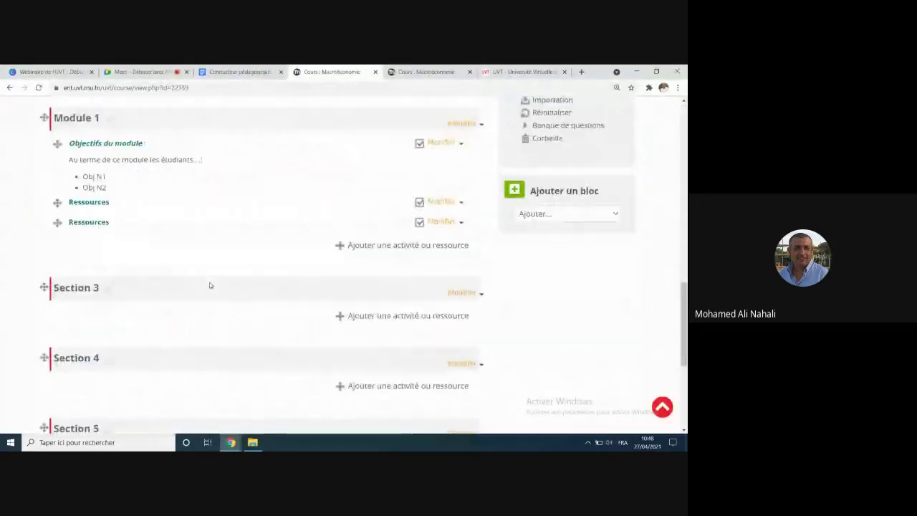
scroll(335, 260, "up", 2)
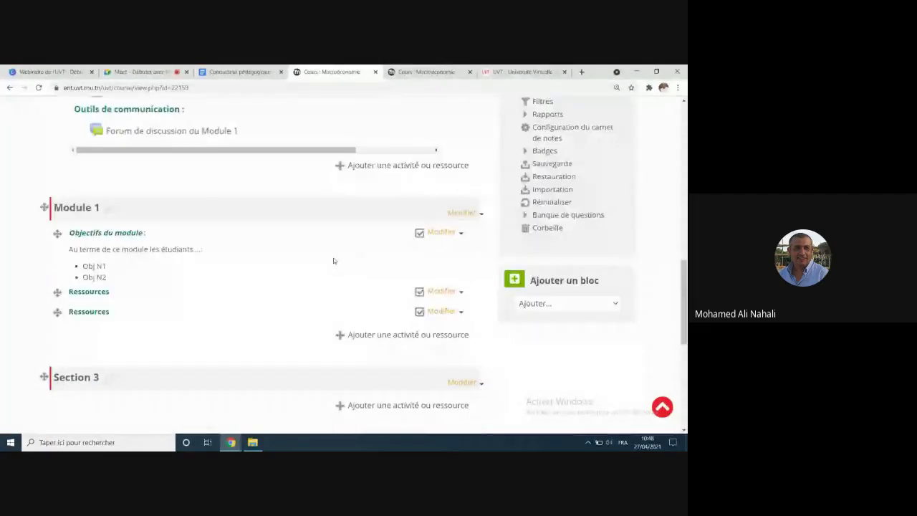
scroll(320, 331, "down", 1)
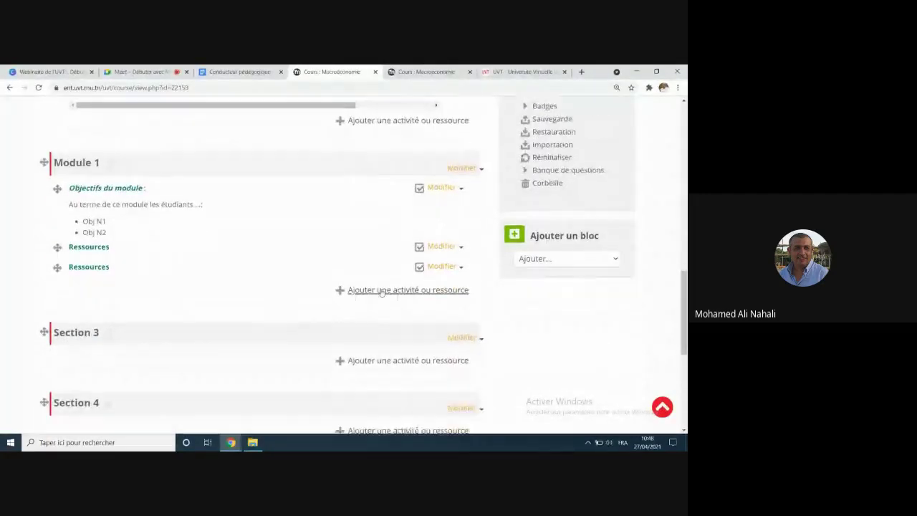
Step: From Module 1's activity chooser, filter to Ressources and choose URL
left_click(365, 292)
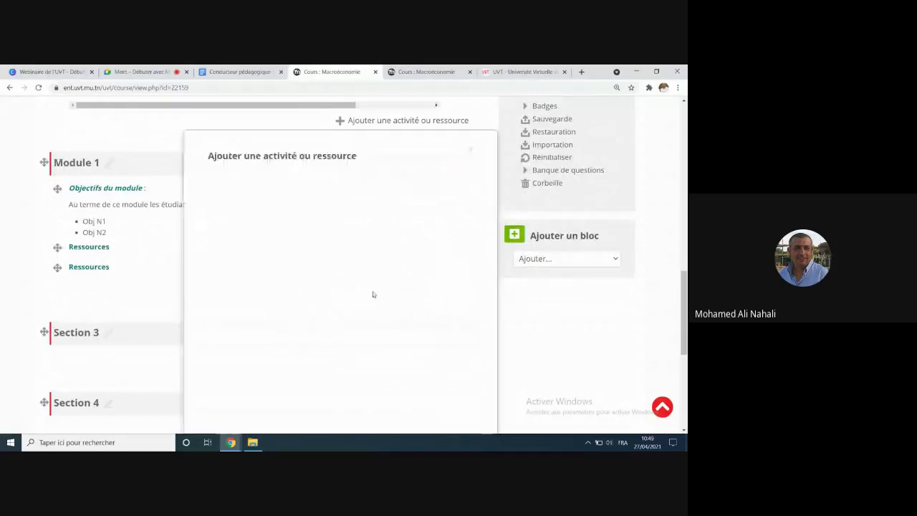
scroll(243, 237, "down", 1)
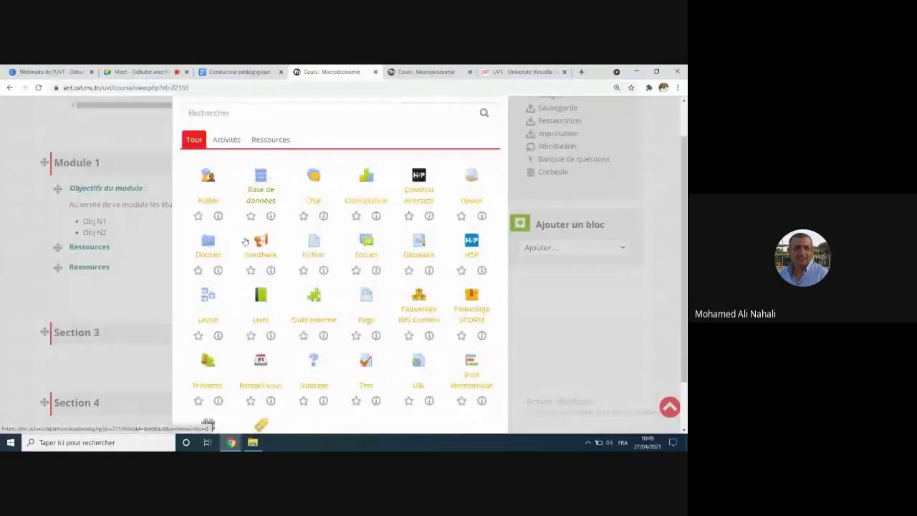
scroll(311, 258, "down", 2)
scroll(276, 127, "up", 1)
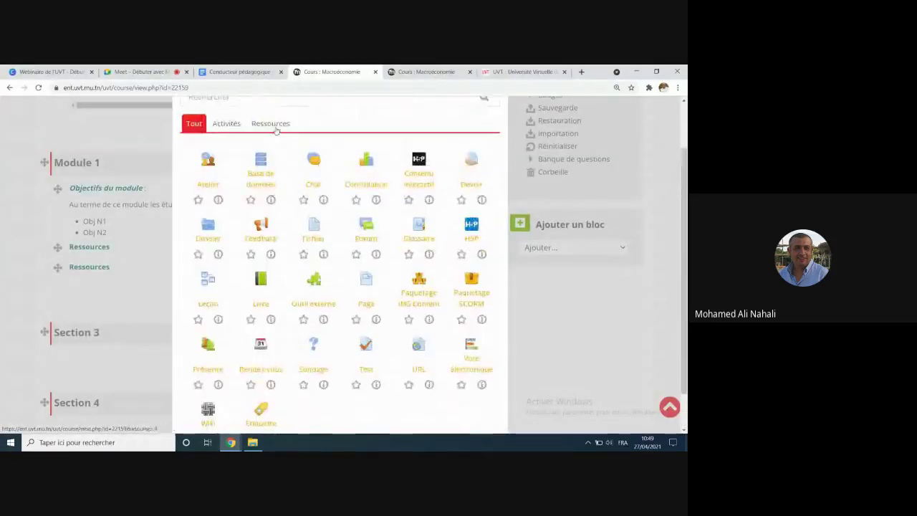
left_click(269, 124)
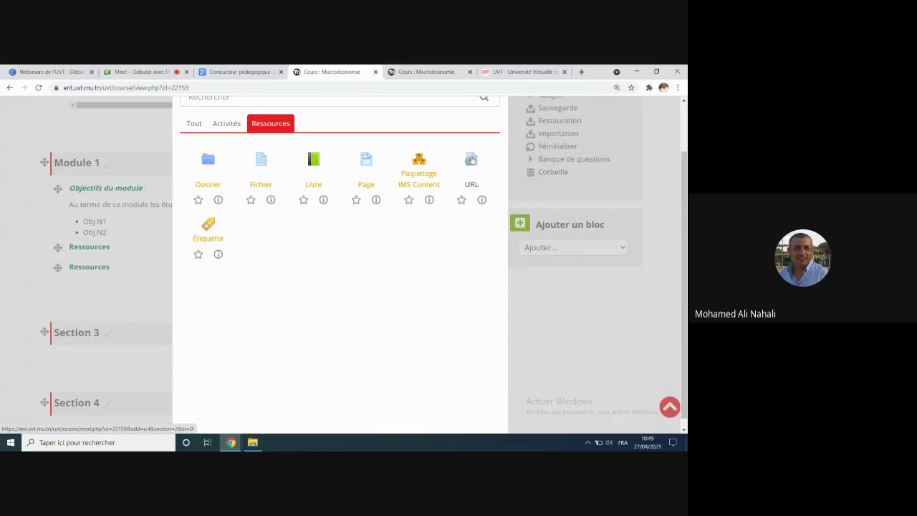
left_click(472, 159)
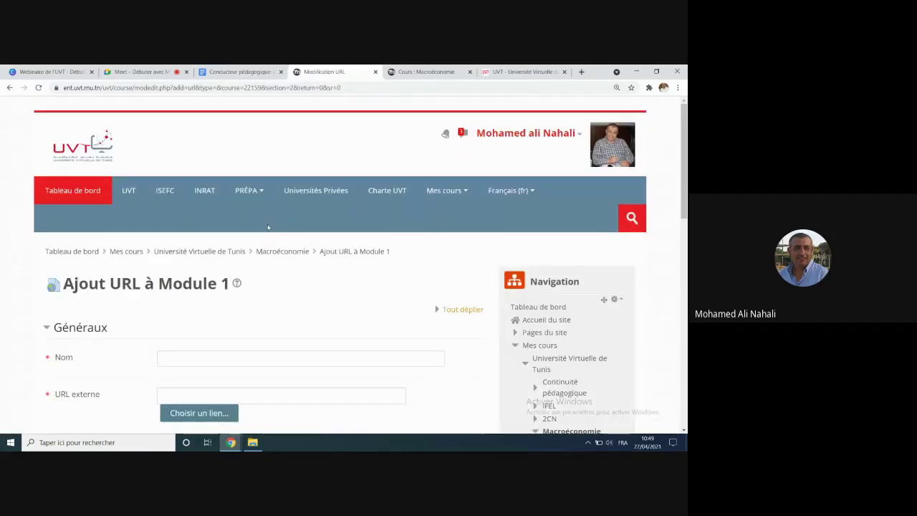
scroll(267, 224, "down", 1)
scroll(267, 224, "down", 2)
left_click(192, 266)
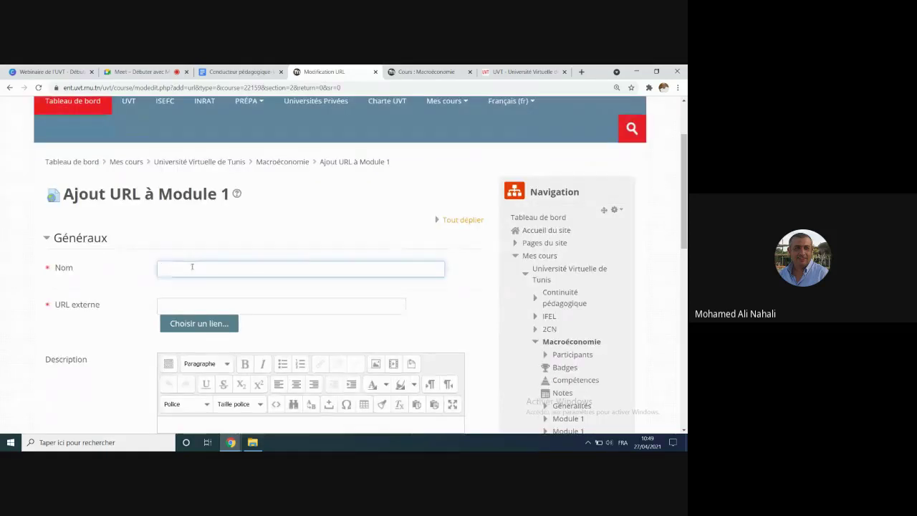
type("Site ")
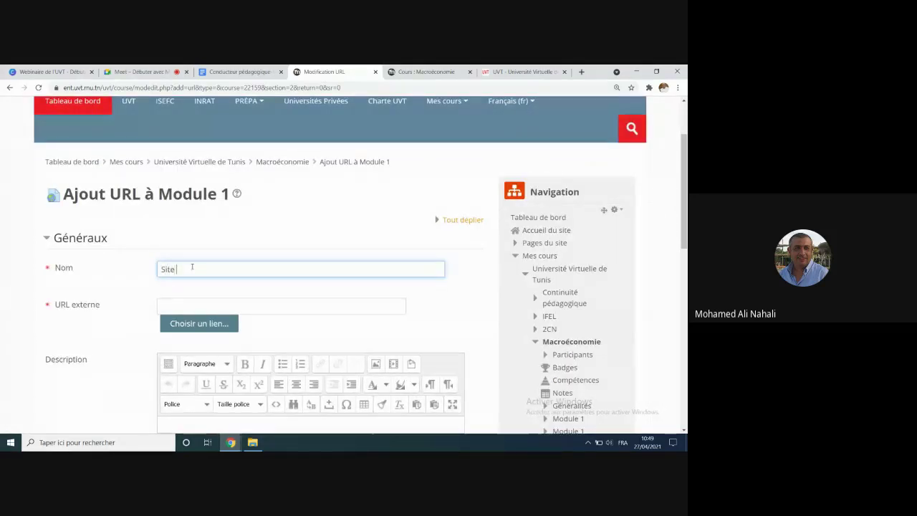
type("de l'université virt")
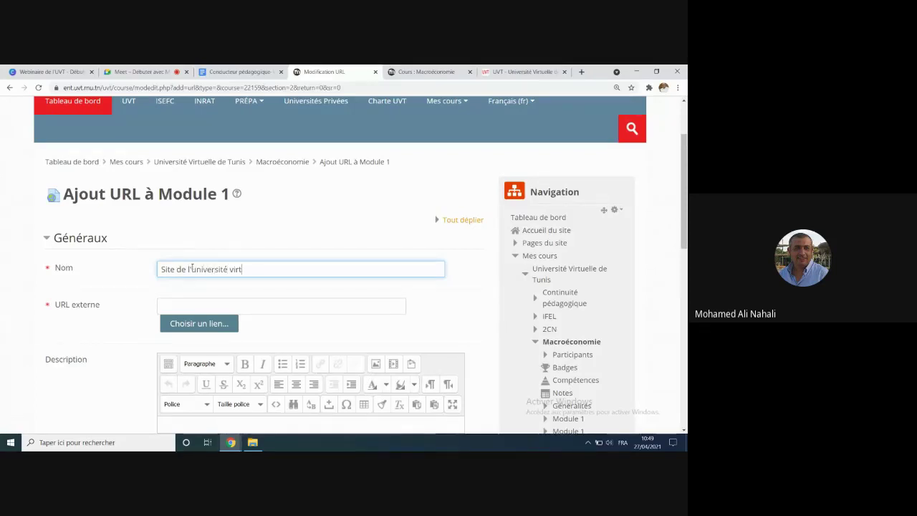
type("uelle de Tunis")
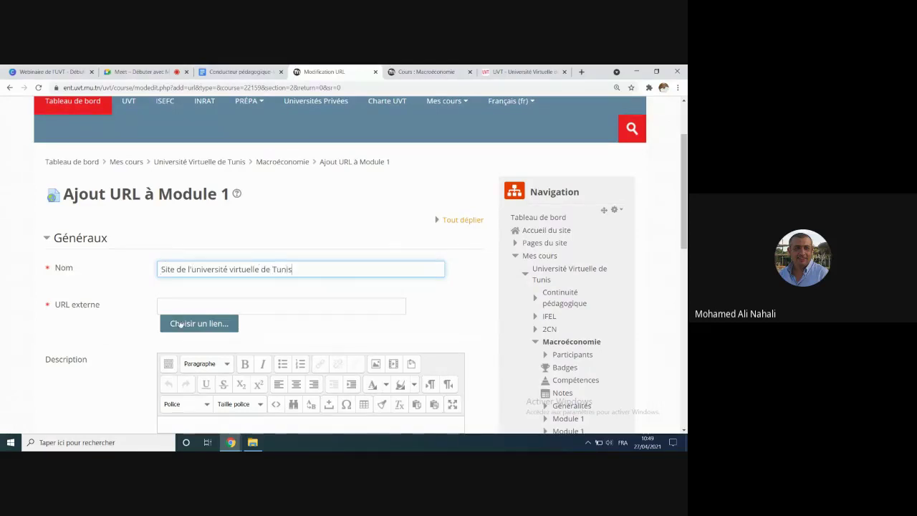
left_click(186, 308)
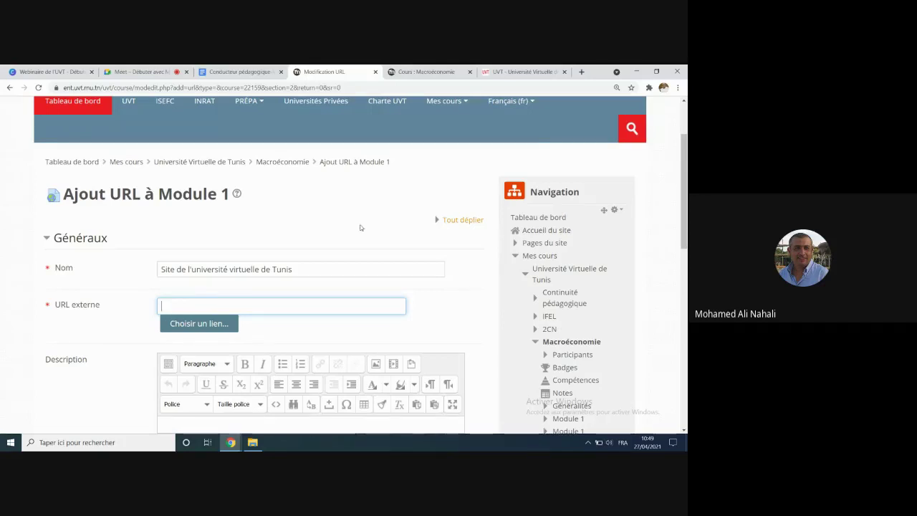
left_click(522, 71)
left_click(113, 89)
key("ctrl+c")
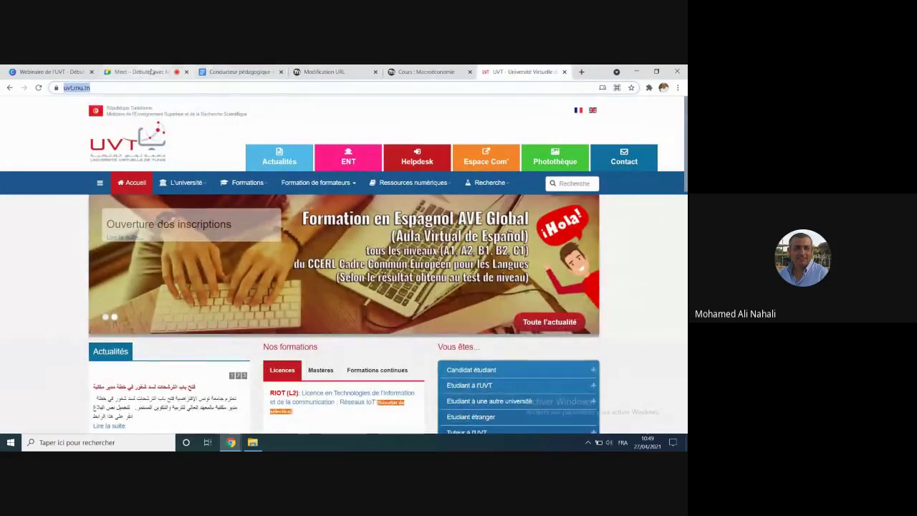
left_click(316, 71)
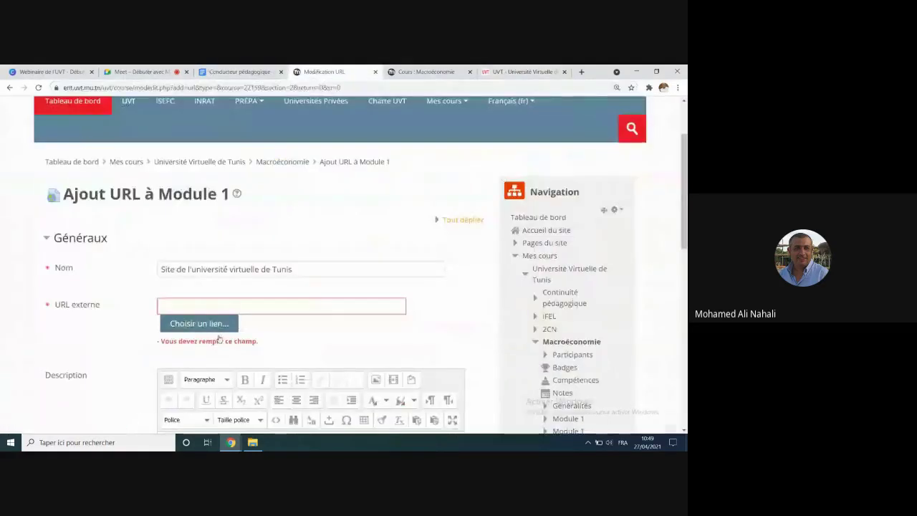
left_click(176, 302)
key("ctrl+v")
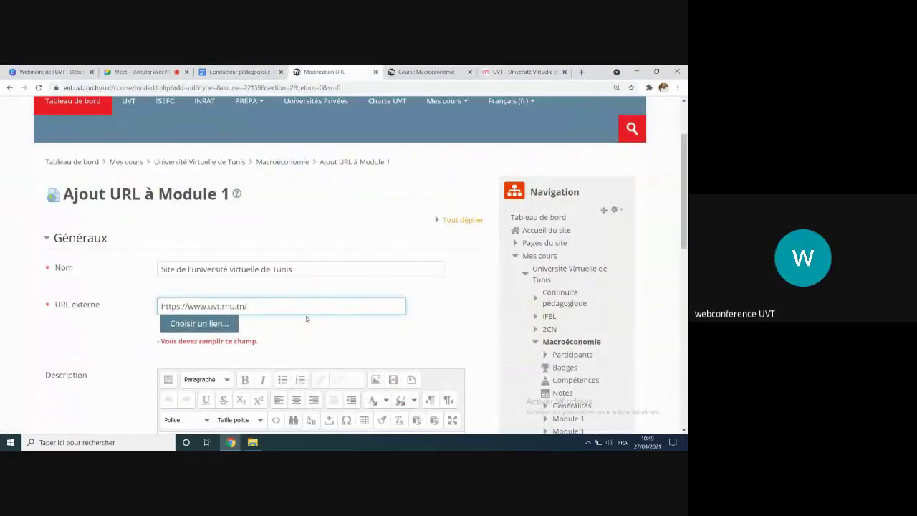
scroll(306, 316, "down", 3)
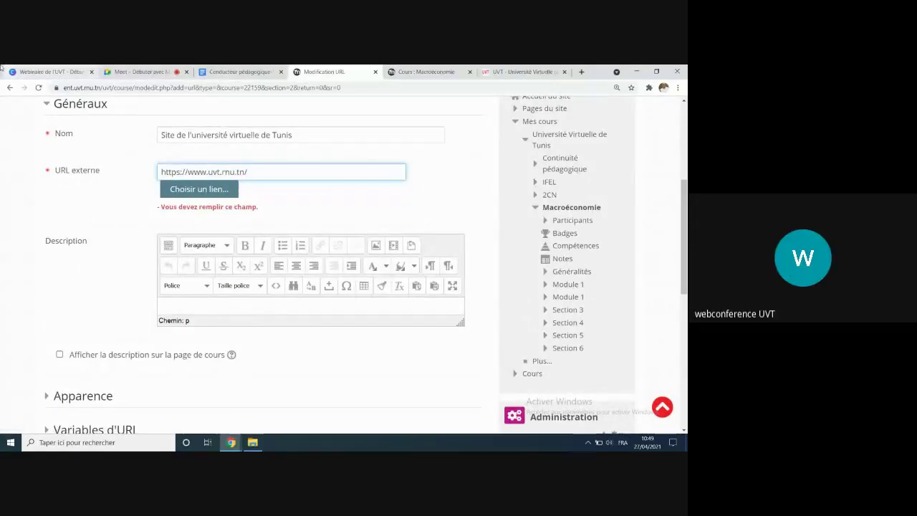
left_click(146, 71)
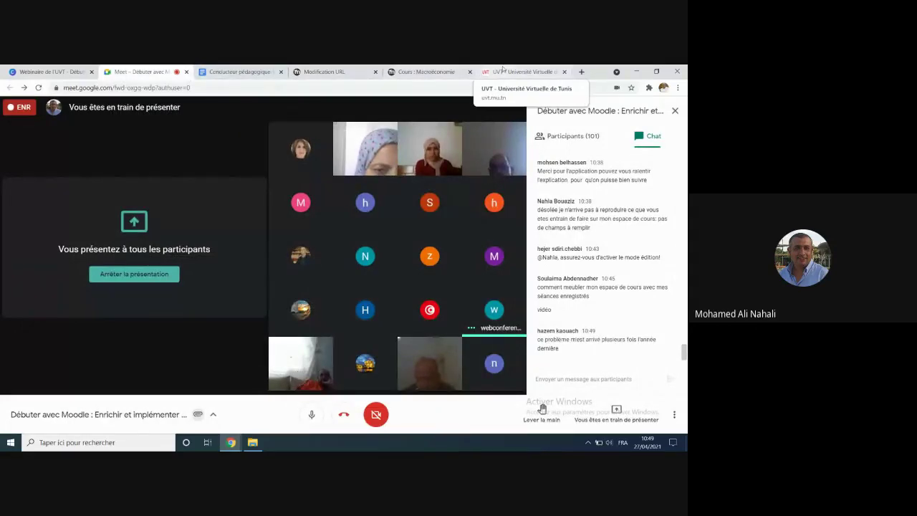
left_click(326, 72)
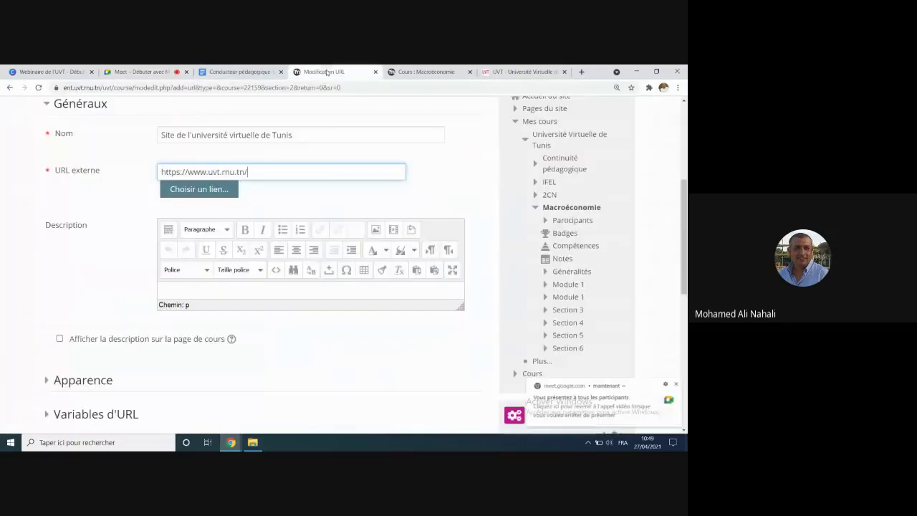
scroll(240, 275, "down", 1)
scroll(238, 280, "down", 1)
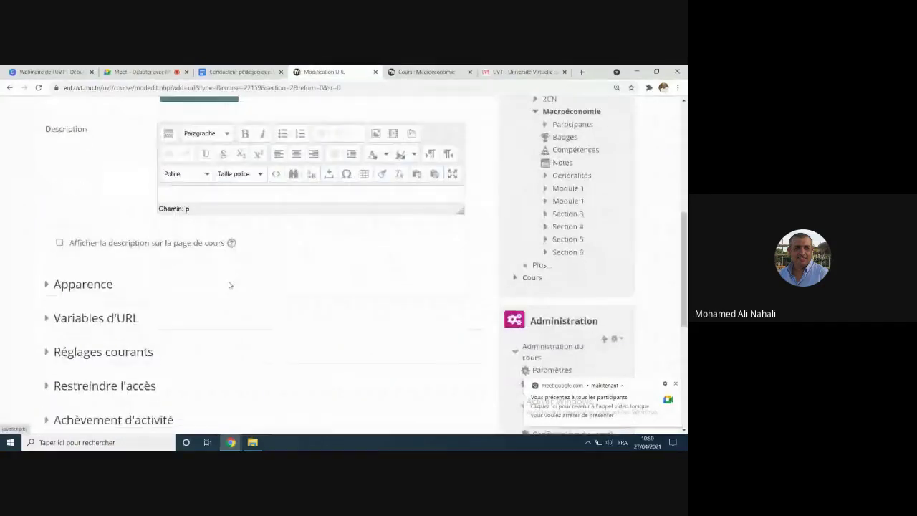
scroll(68, 274, "up", 2)
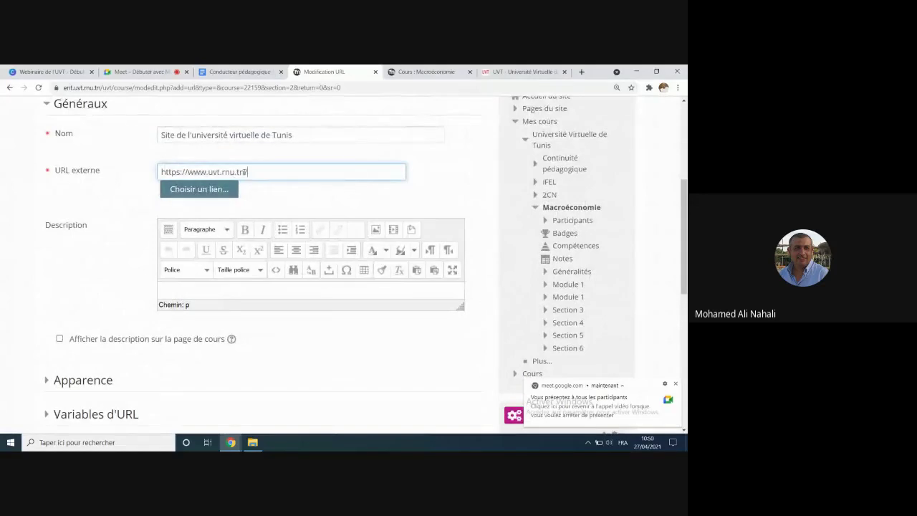
scroll(261, 176, "down", 1)
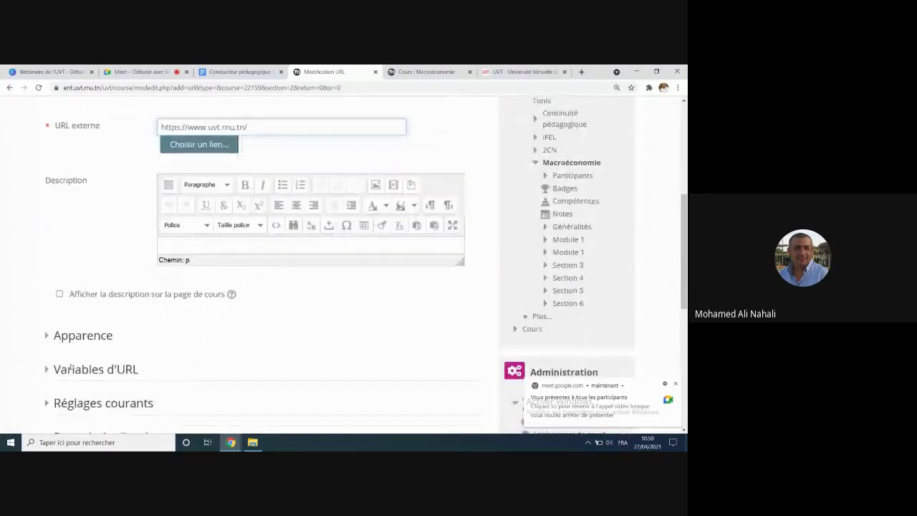
scroll(45, 316, "down", 2)
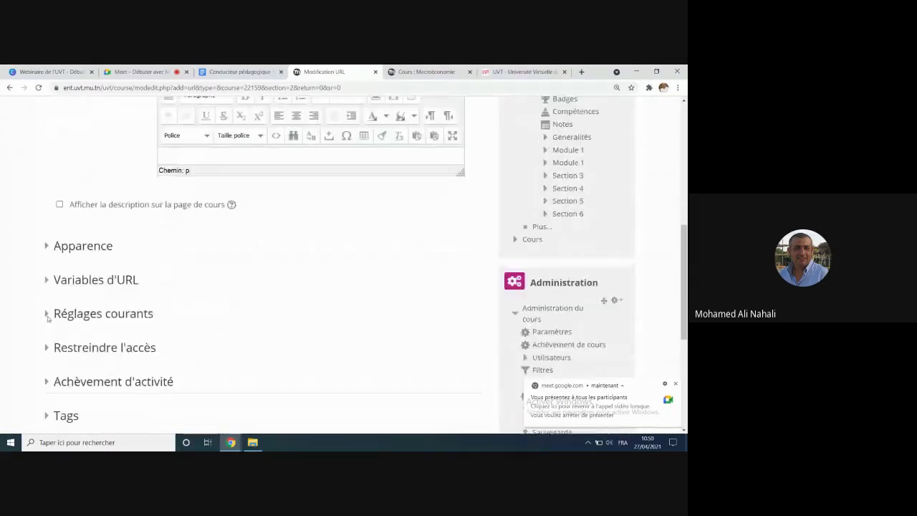
Step: Under Apparence, set Affichage to 'Dans une fenêtre surgissante' with the 620 × 450 pop-up size
left_click(46, 247)
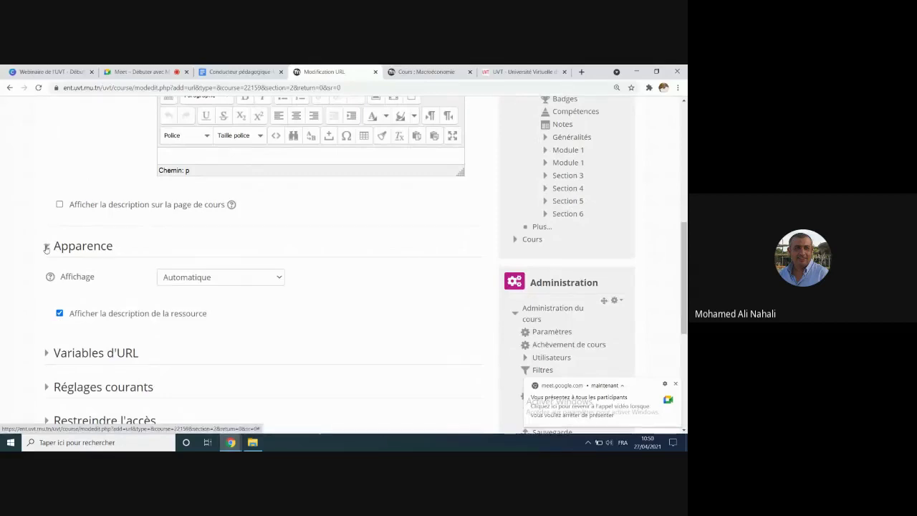
left_click(228, 277)
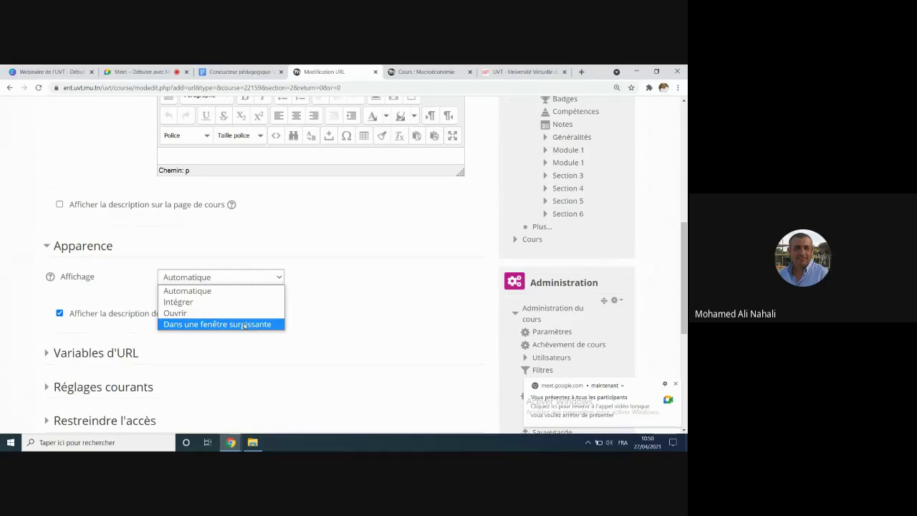
left_click(245, 325)
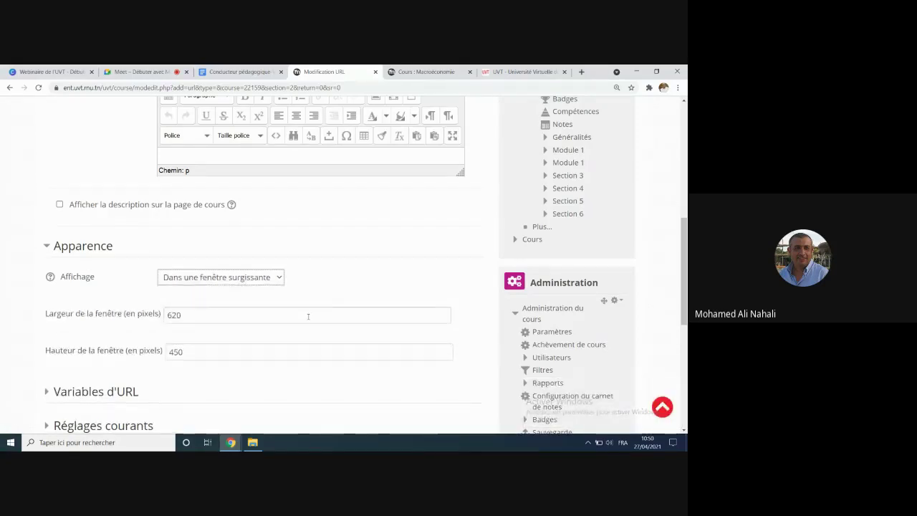
scroll(308, 315, "down", 5)
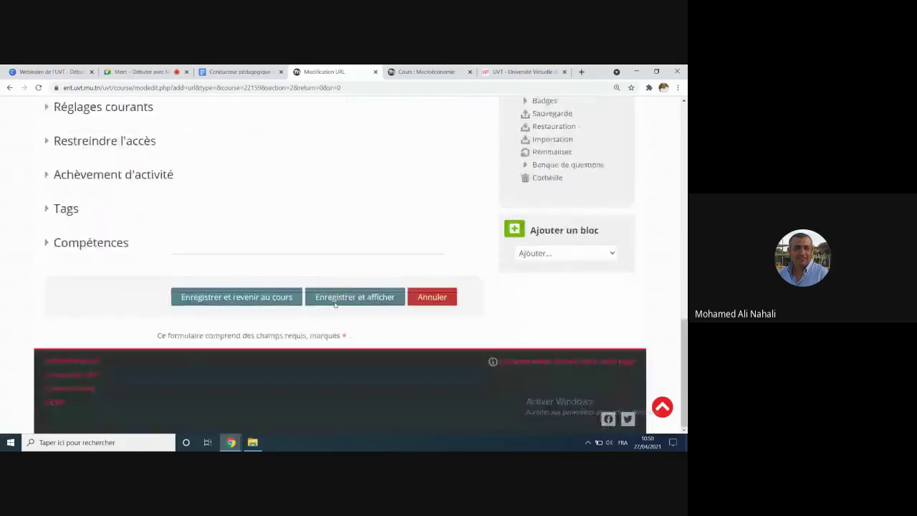
Step: Save the URL resource and drag it between the two Ressources entries in Module 1
left_click(245, 298)
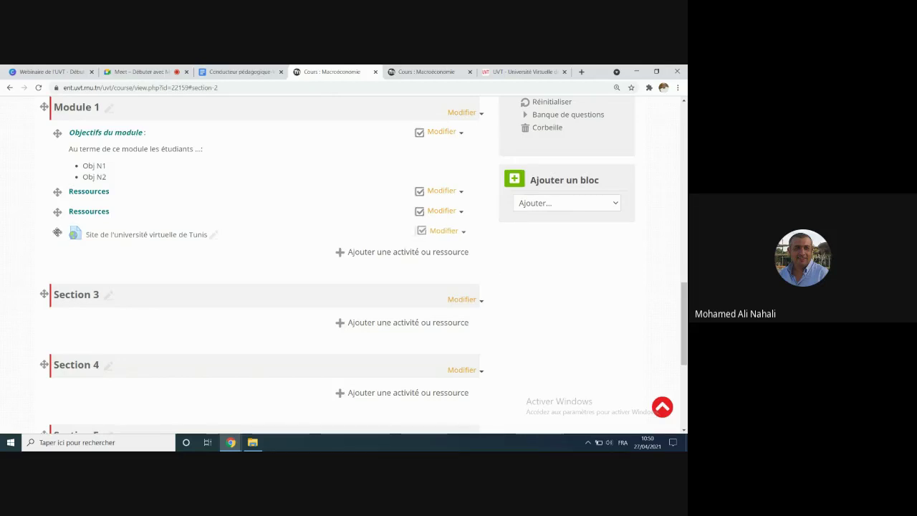
left_click_drag(57, 233, 58, 213)
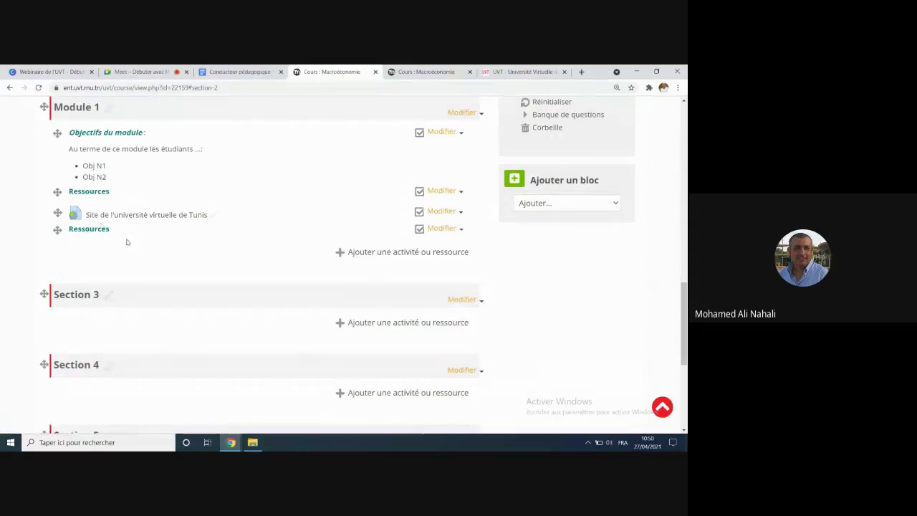
Step: Open the second Ressources label's settings and append ' complémentaires' to its text
left_click(459, 230)
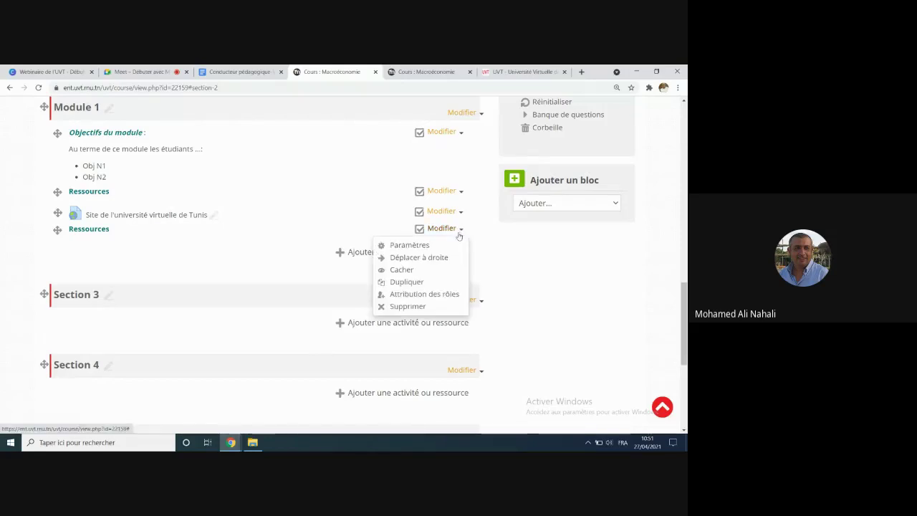
left_click(416, 247)
scroll(223, 345, "down", 2)
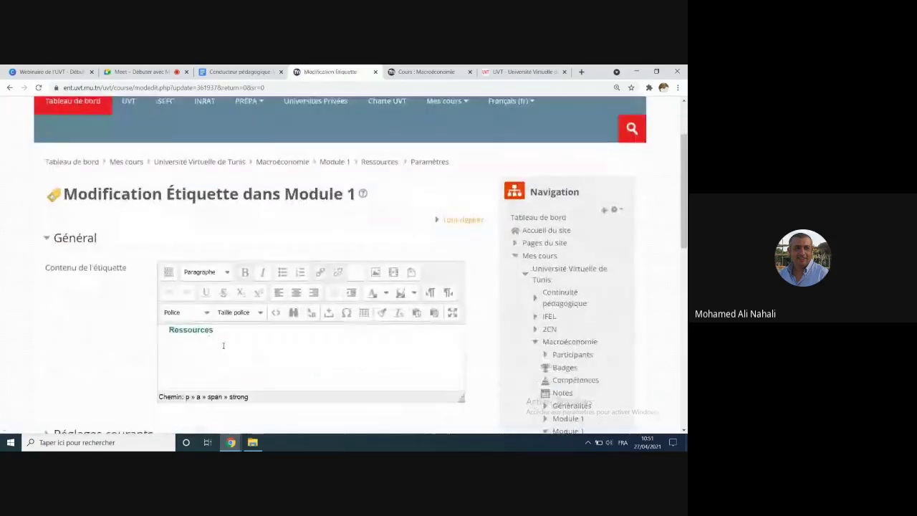
left_click(223, 330)
type("co")
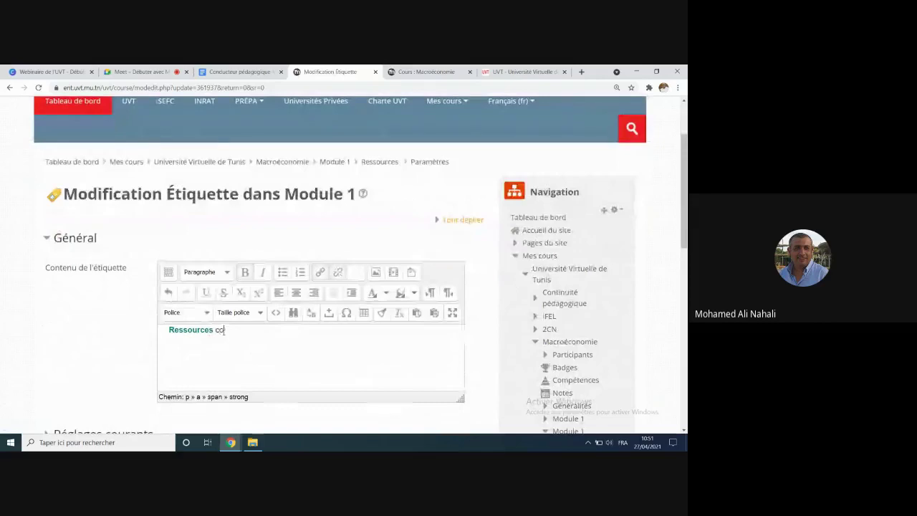
type("mplémentaires")
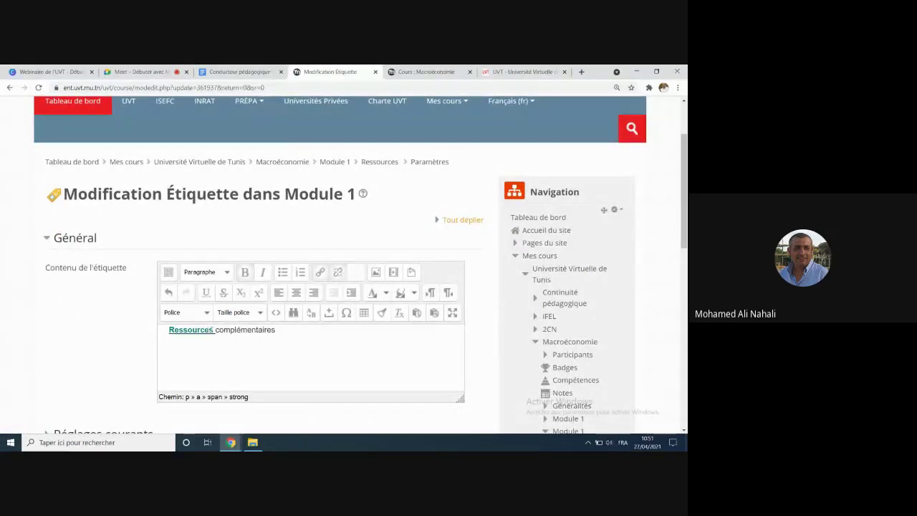
Step: Make the word 'complémentaires' teal and bold, then save the label and return to the course
left_click_drag(214, 330, 334, 348)
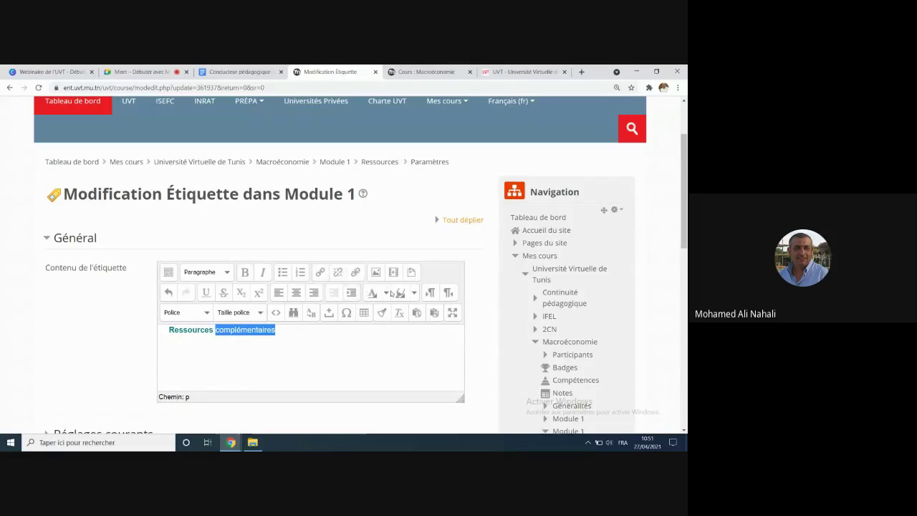
left_click(386, 293)
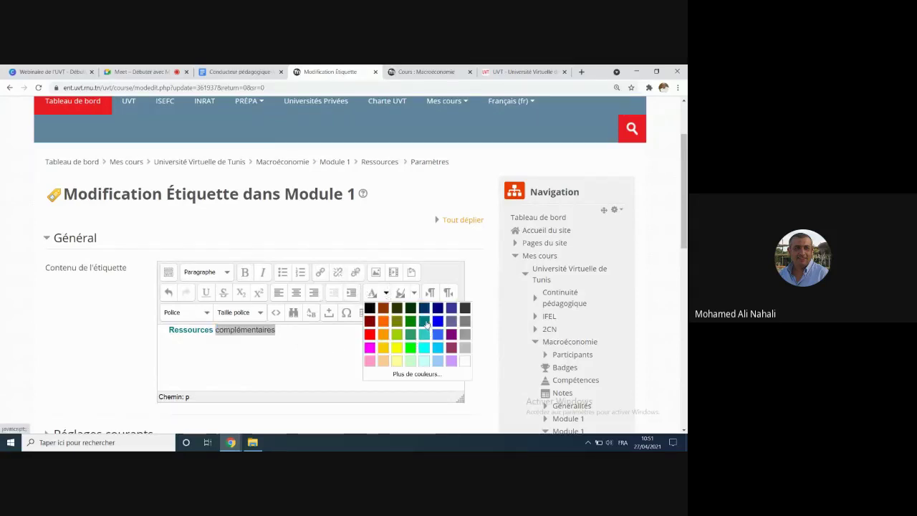
left_click(425, 321)
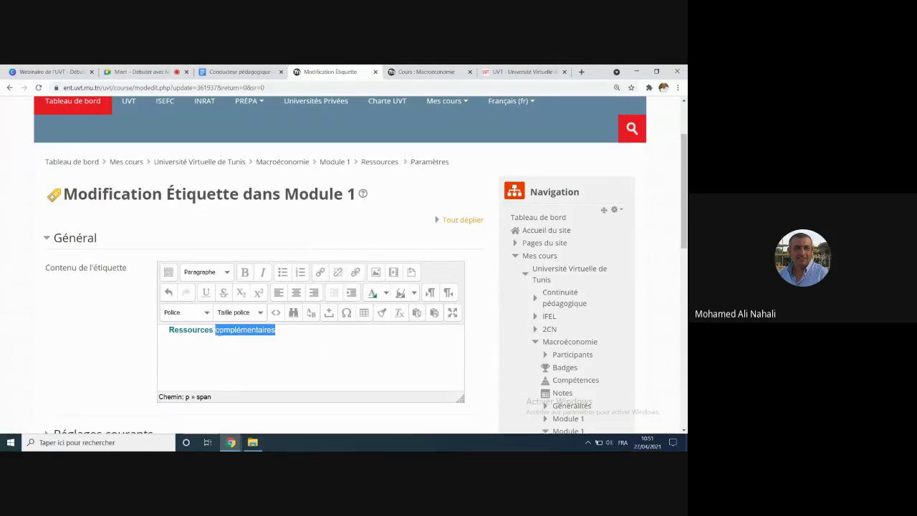
left_click(244, 272)
left_click(268, 358)
scroll(266, 361, "down", 2)
scroll(266, 364, "down", 5)
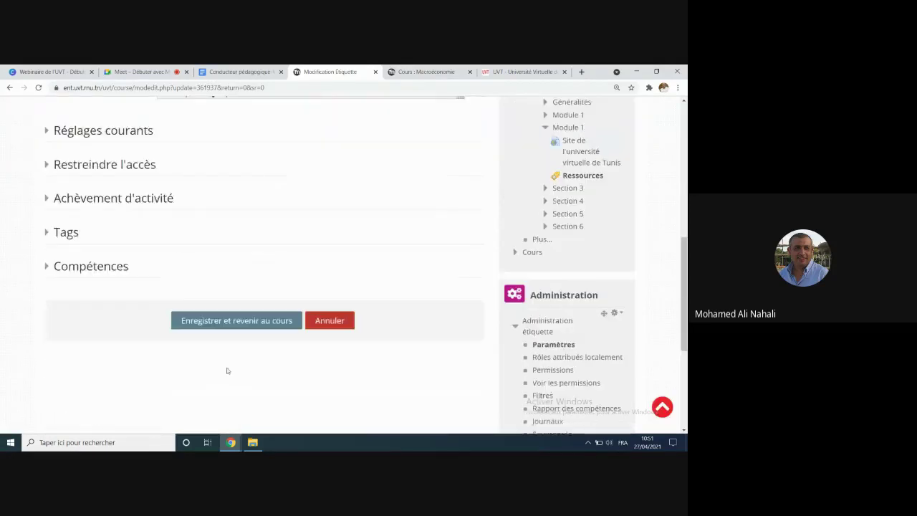
left_click(256, 313)
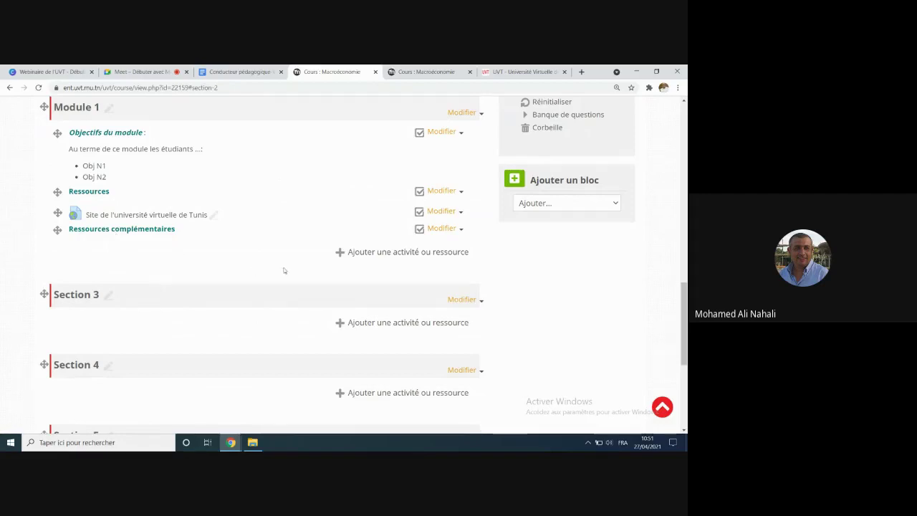
Step: Start adding a new Page resource to Module 1
left_click(386, 253)
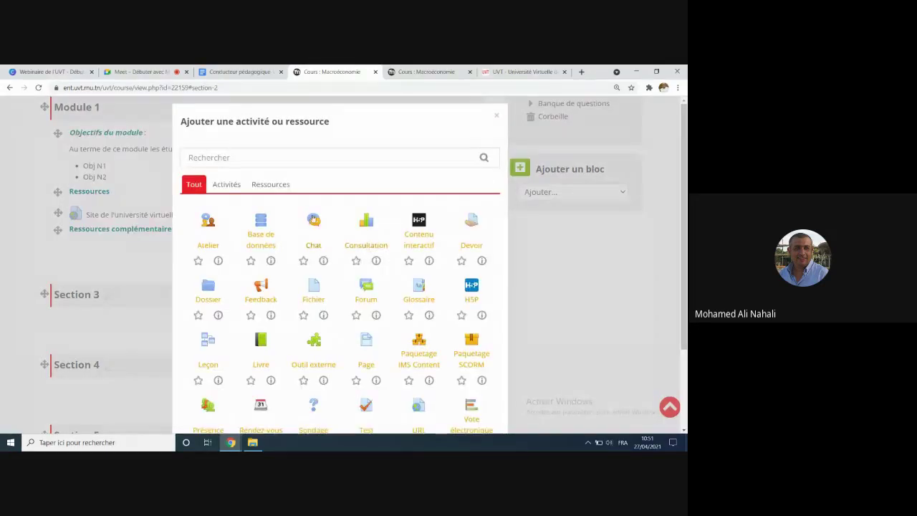
left_click(271, 184)
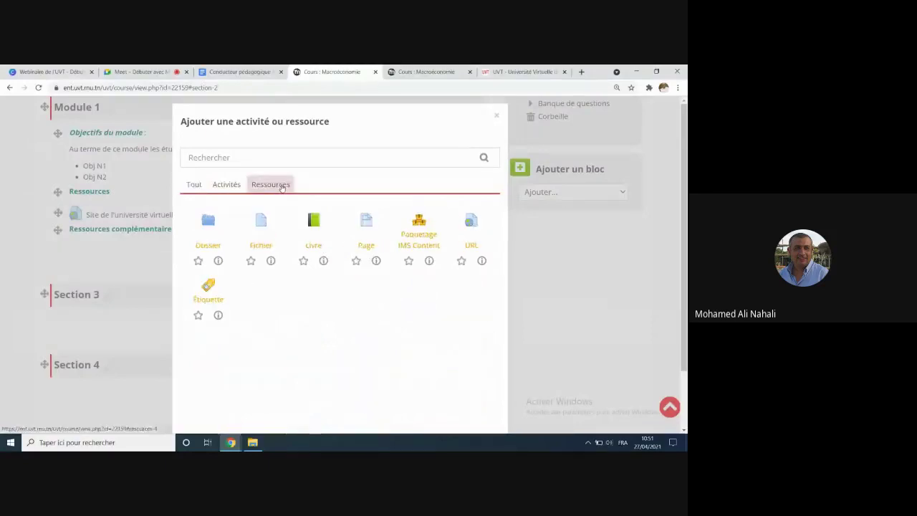
left_click(366, 225)
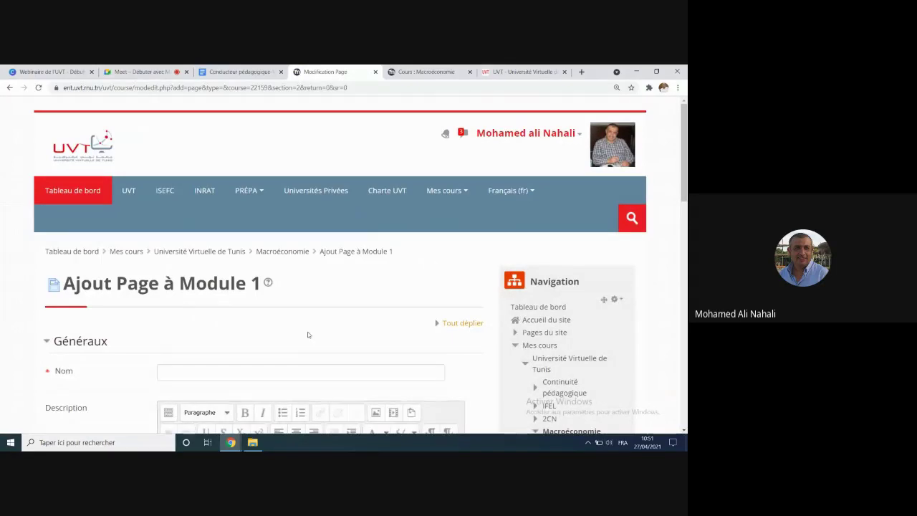
scroll(253, 346, "down", 3)
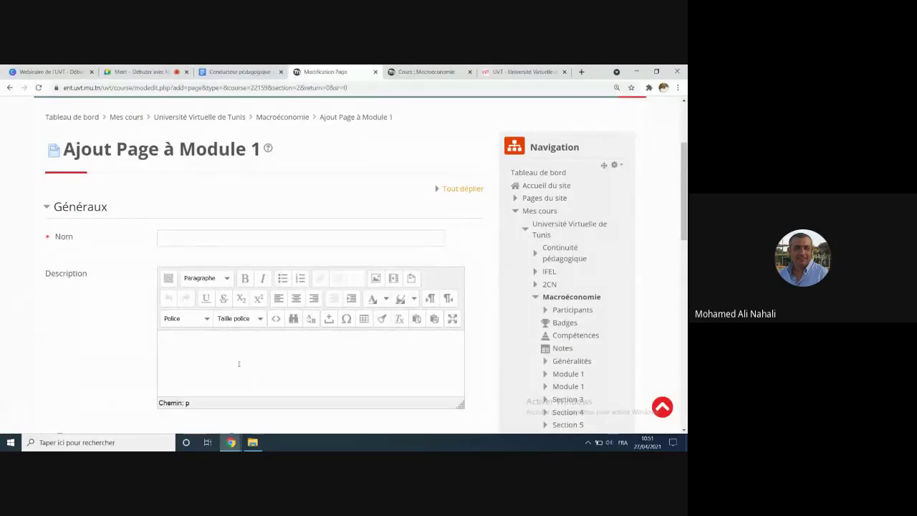
Step: Enter 'Bibliographie à consulter ...' as the new page's name
left_click(185, 239)
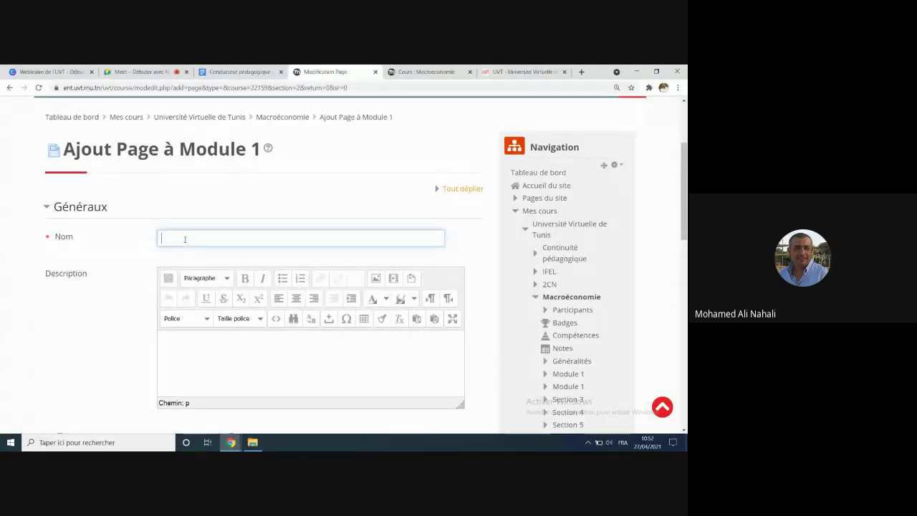
type("Co")
type("Biblio")
type("graphie ")
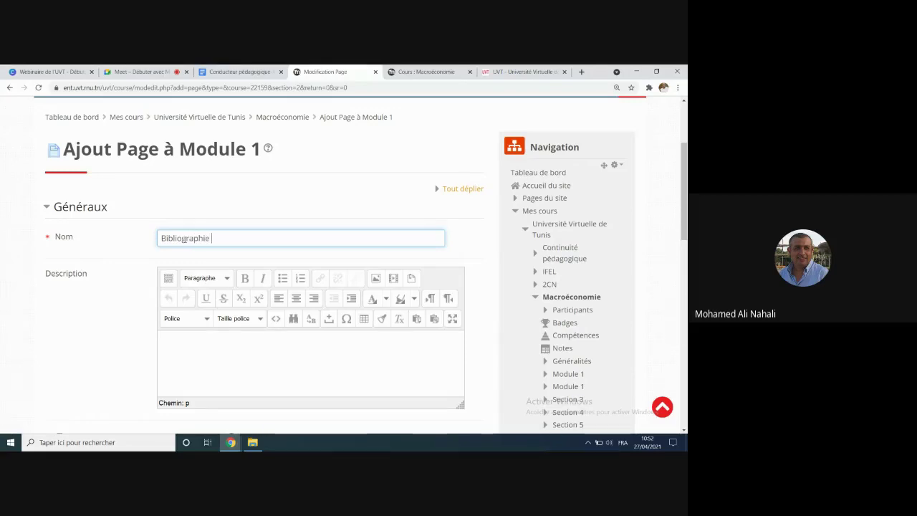
type("à consulter ...")
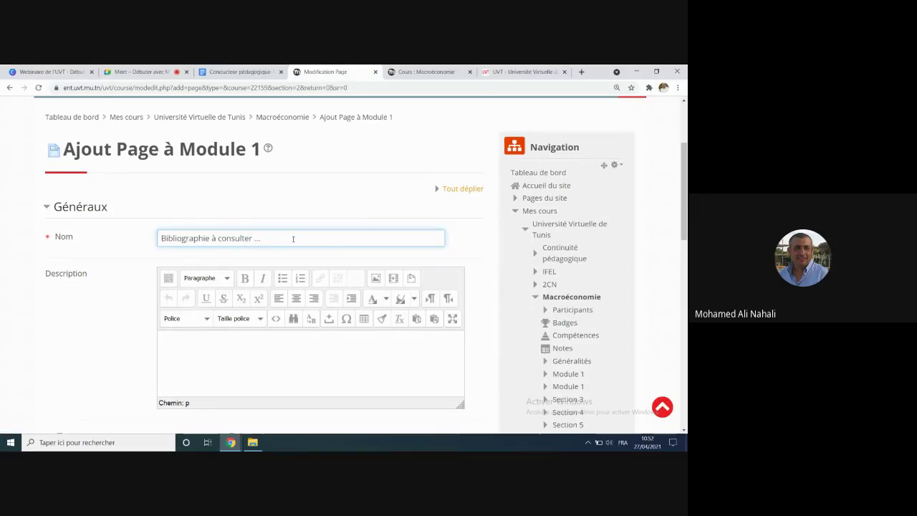
left_click_drag(293, 239, 159, 238)
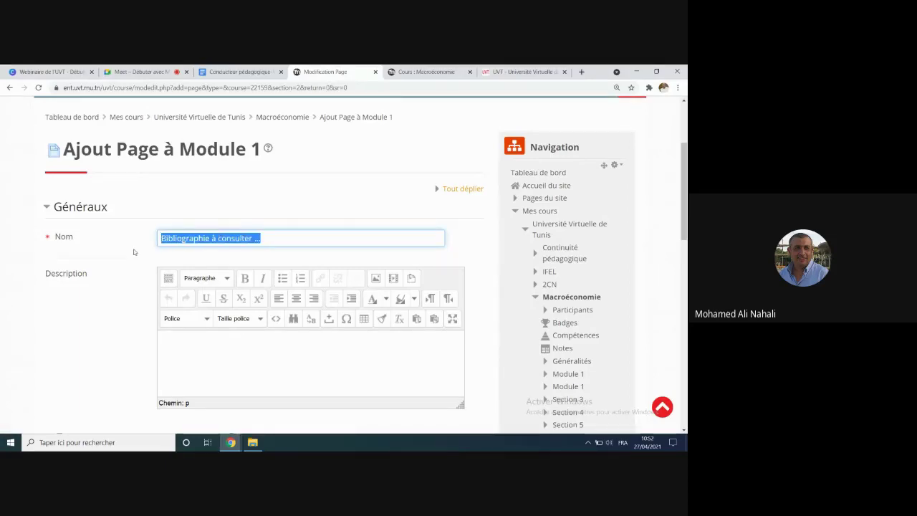
scroll(136, 254, "down", 3)
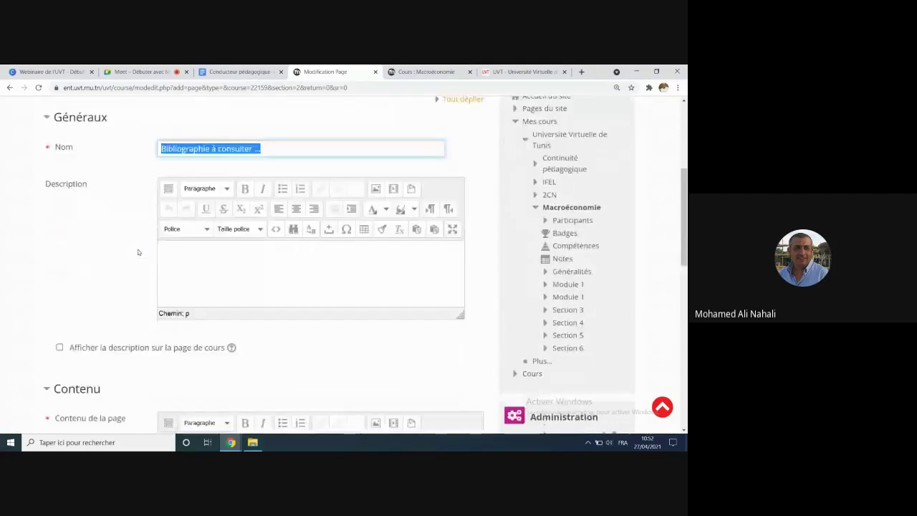
scroll(141, 258, "up", 2)
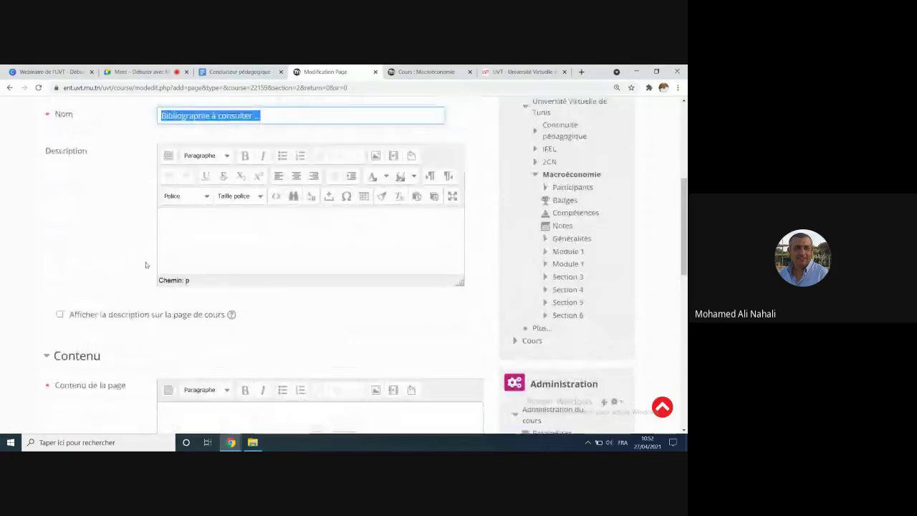
scroll(143, 268, "down", 4)
Step: Write a bulleted list in the page content: 'Livre 1 :', 'Acrticle 2', 'Site web : Cliquer ici'
left_click(181, 275)
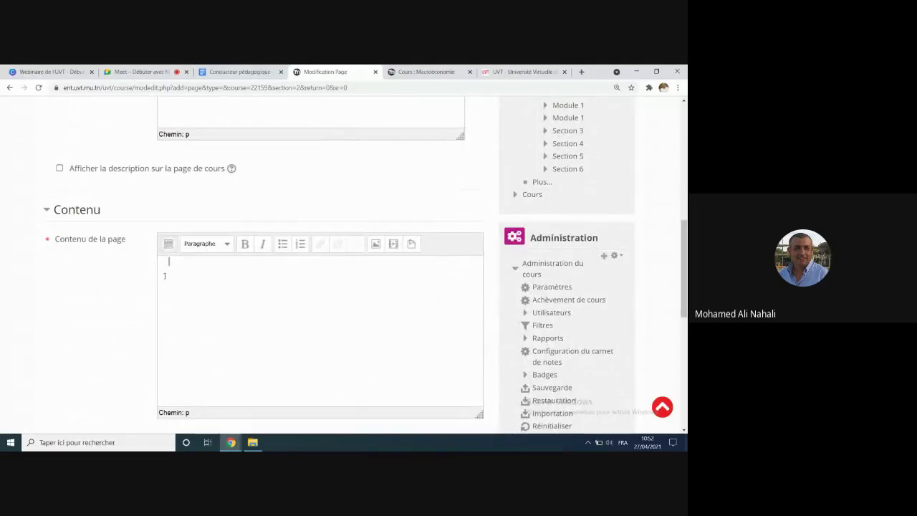
left_click(283, 245)
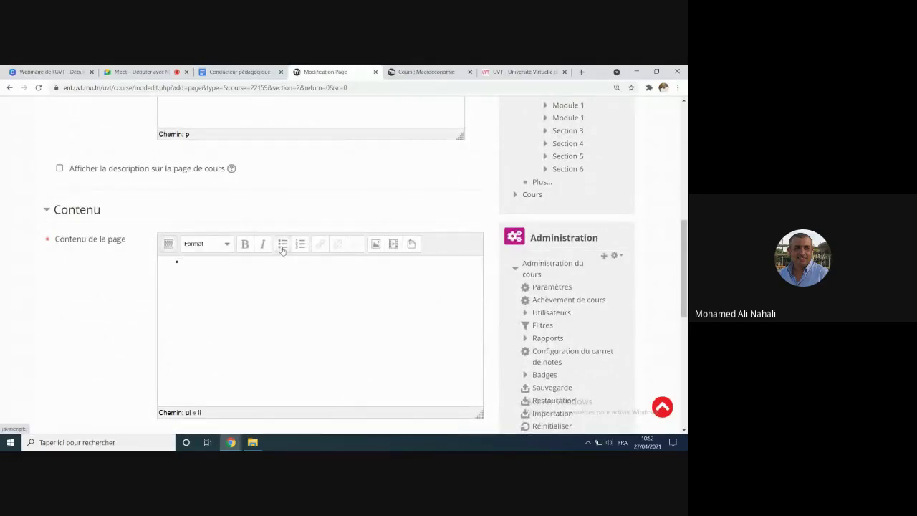
type("Livre ")
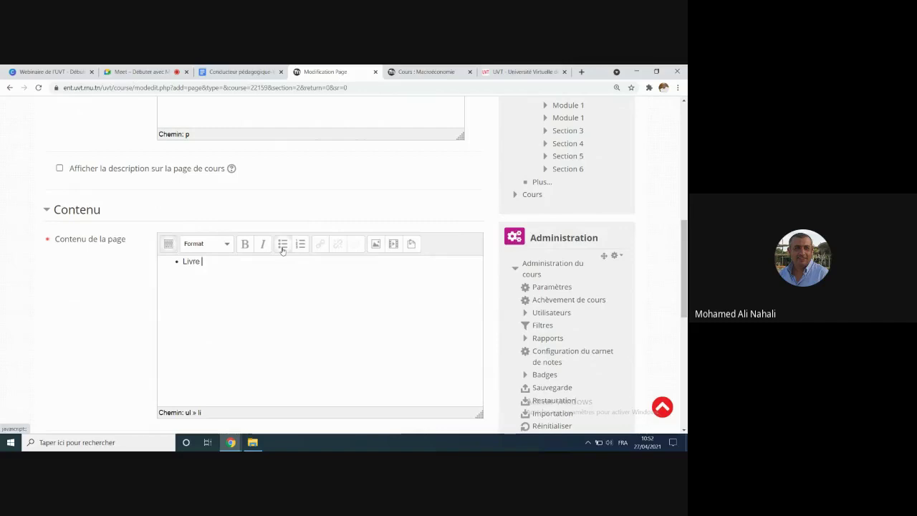
type("1 : ")
type("Act")
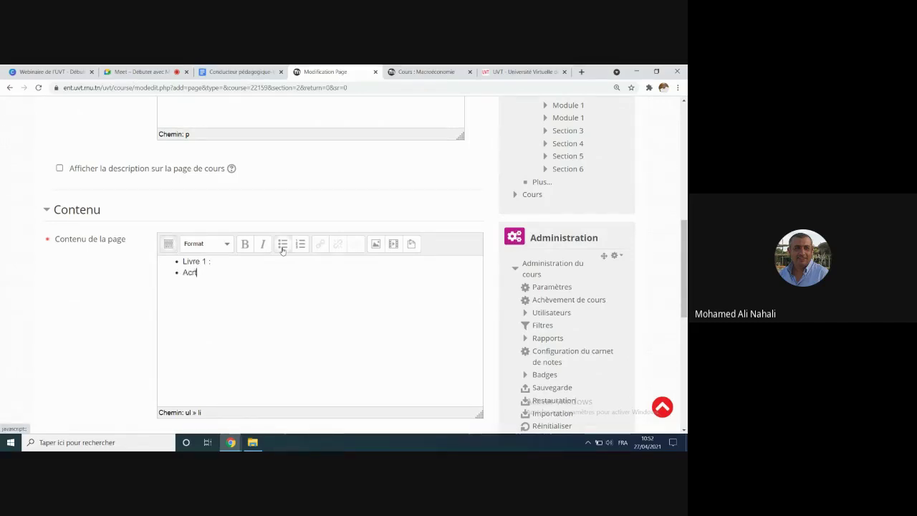
type("icle")
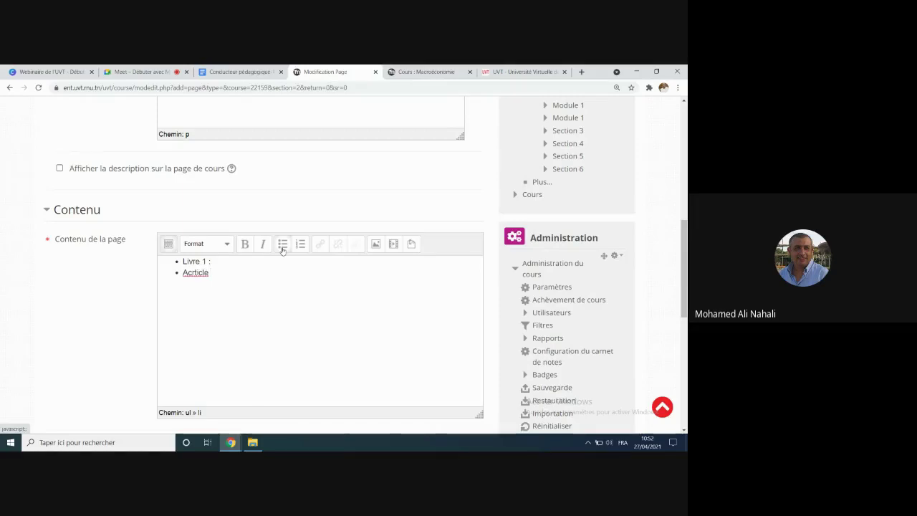
key("BackSpace")
key("BackSpace")
key("BackSpace")
key("BackSpace")
key("BackSpace")
key("BackSpace")
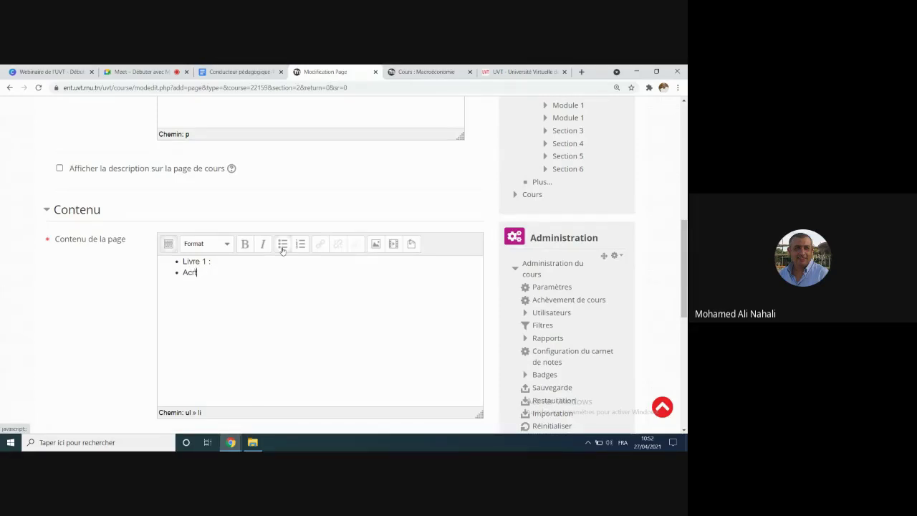
type("ticle 2")
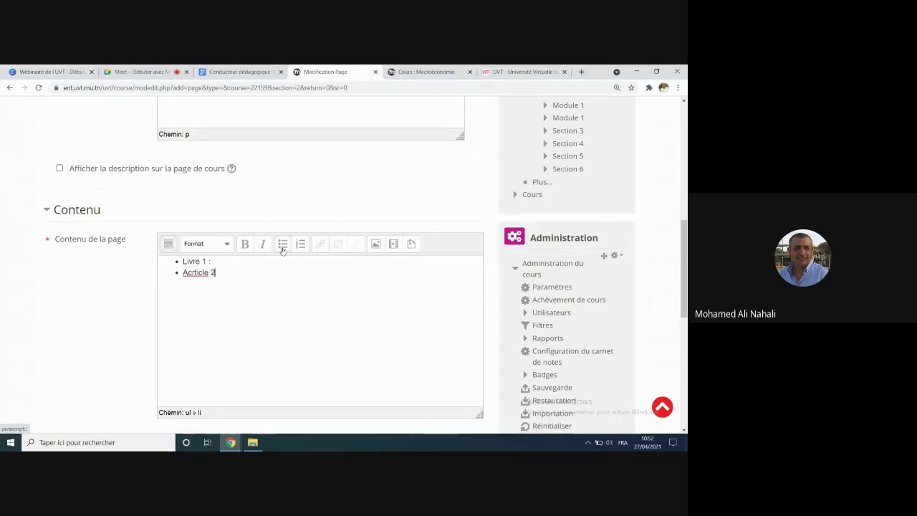
key("Return")
type("Si")
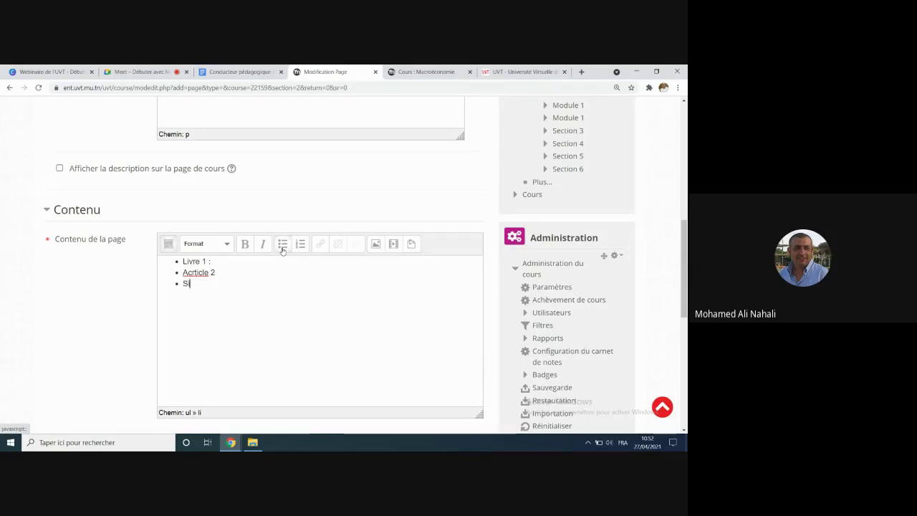
type("te web")
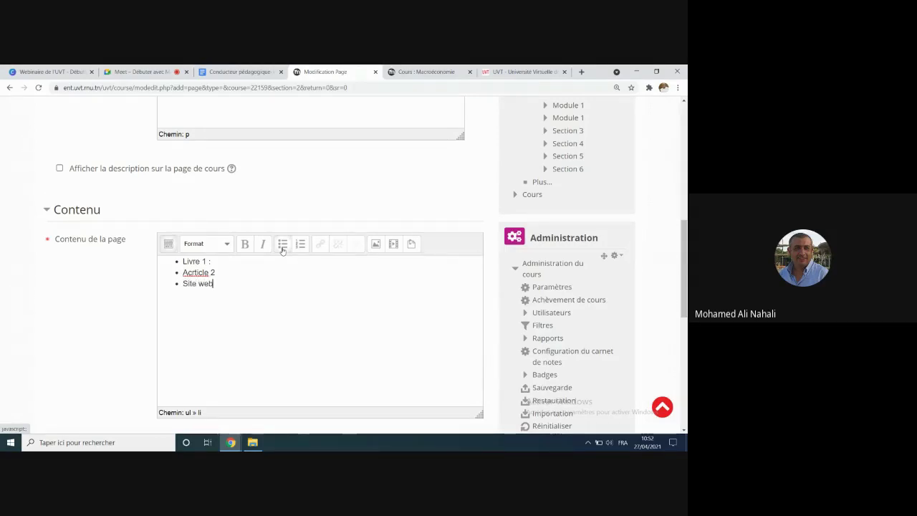
type(" : Cliquer ici")
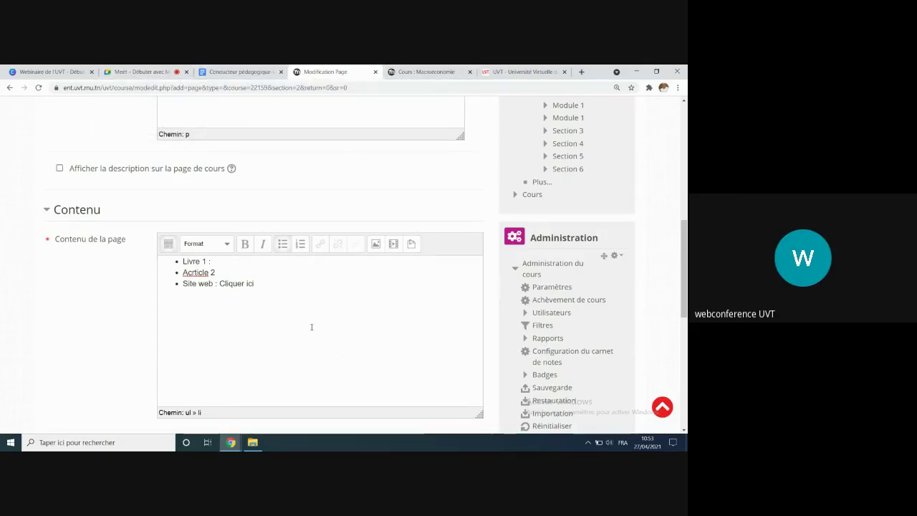
Step: Go back to the Macroéconomie course page, passing through the Université Virtuelle de Tunis category
scroll(311, 327, "up", 2)
scroll(311, 327, "up", 1)
left_click(413, 72)
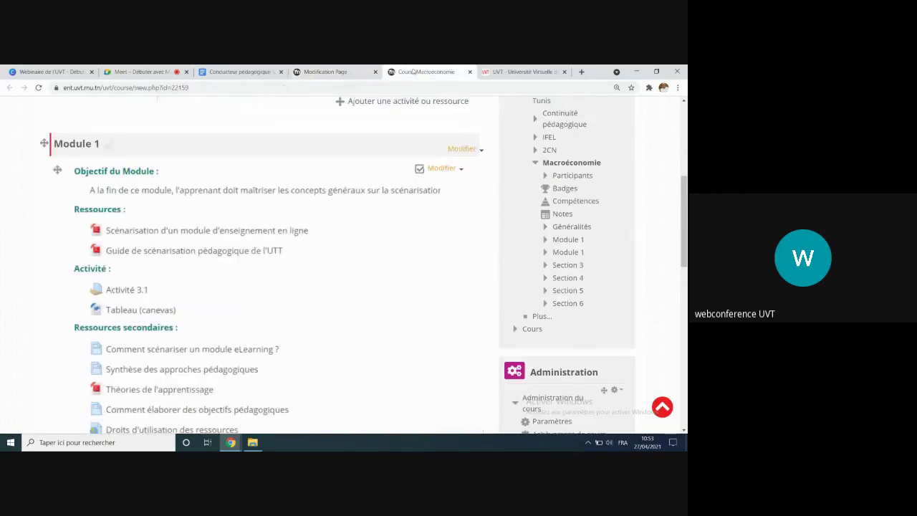
scroll(199, 380, "up", 5)
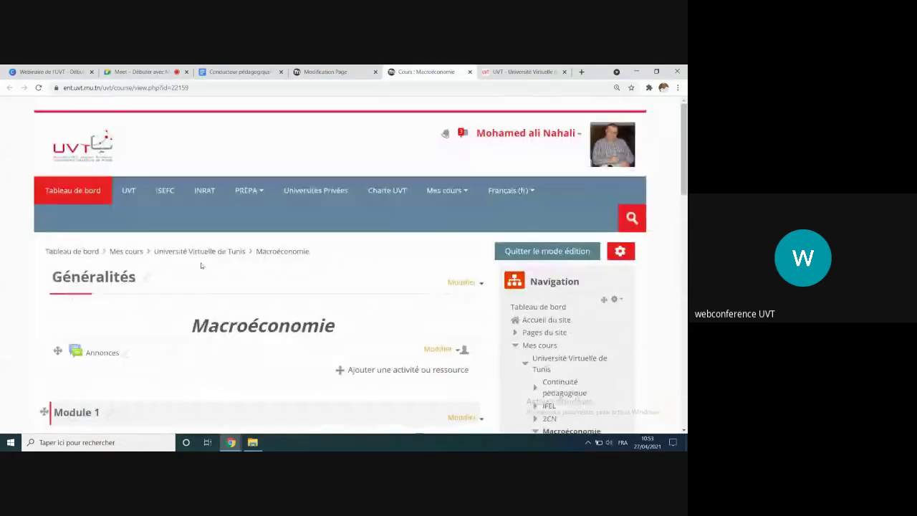
left_click(202, 252)
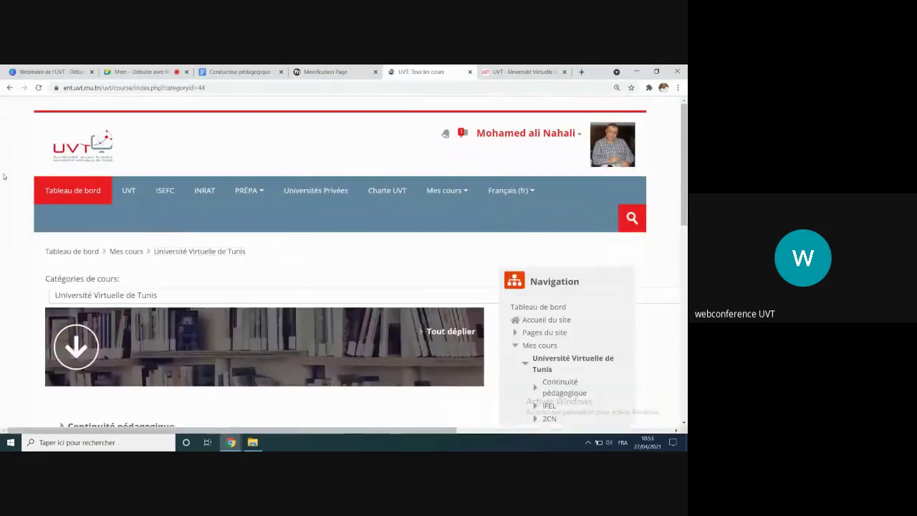
left_click(9, 87)
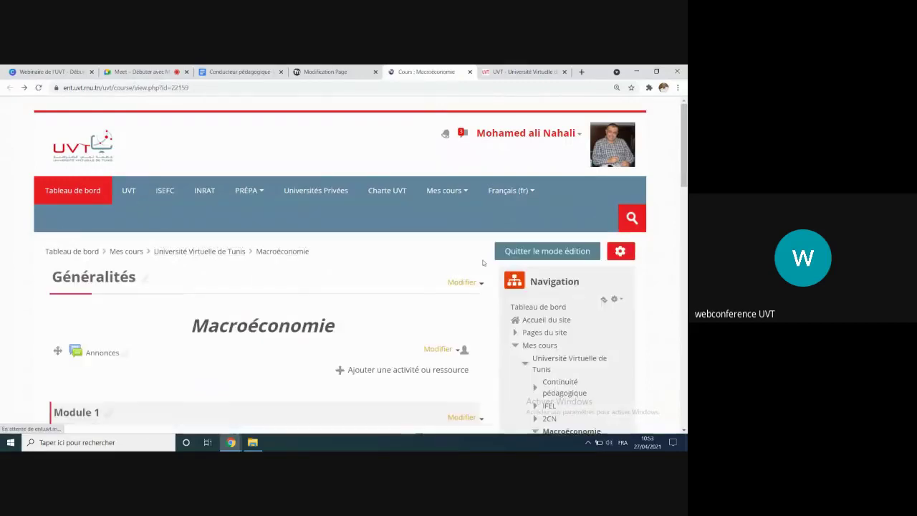
Step: In the course settings under Fichiers et dépôts, set the maximum upload size to 20Mo and save
left_click(620, 250)
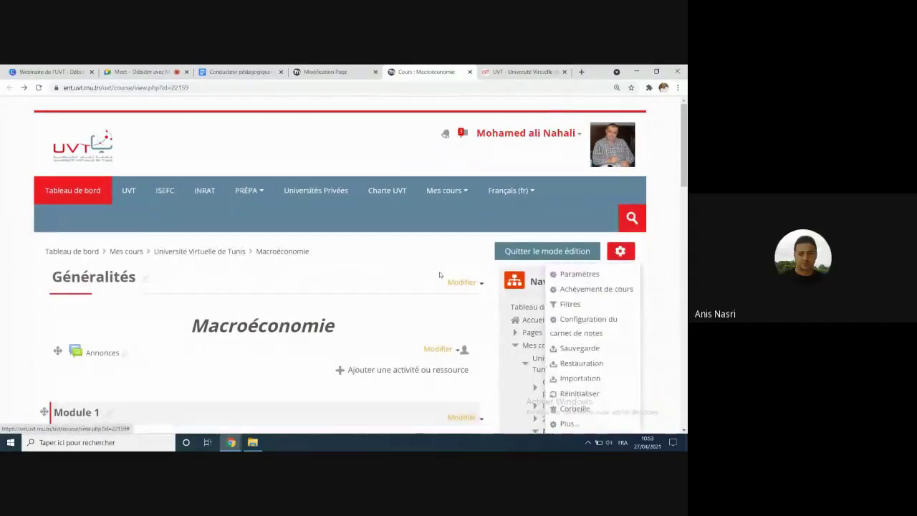
left_click(579, 274)
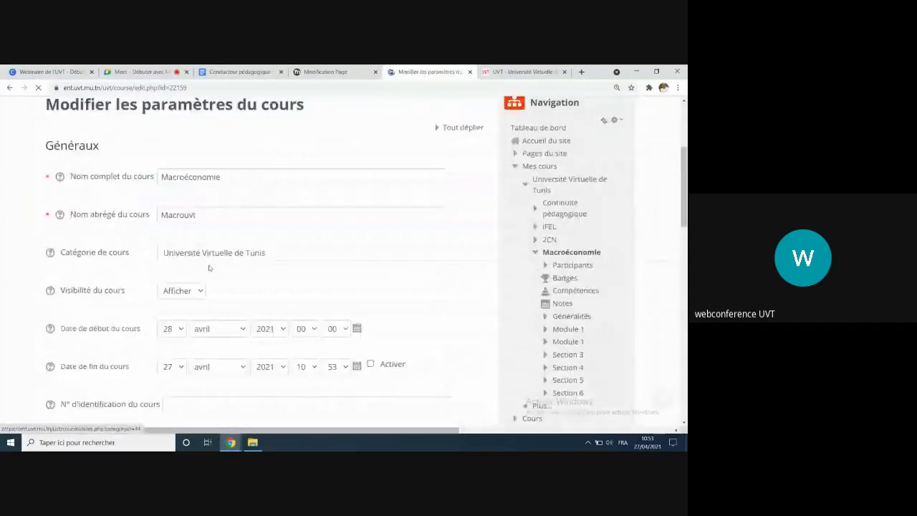
scroll(208, 269, "down", 20)
scroll(63, 229, "up", 3)
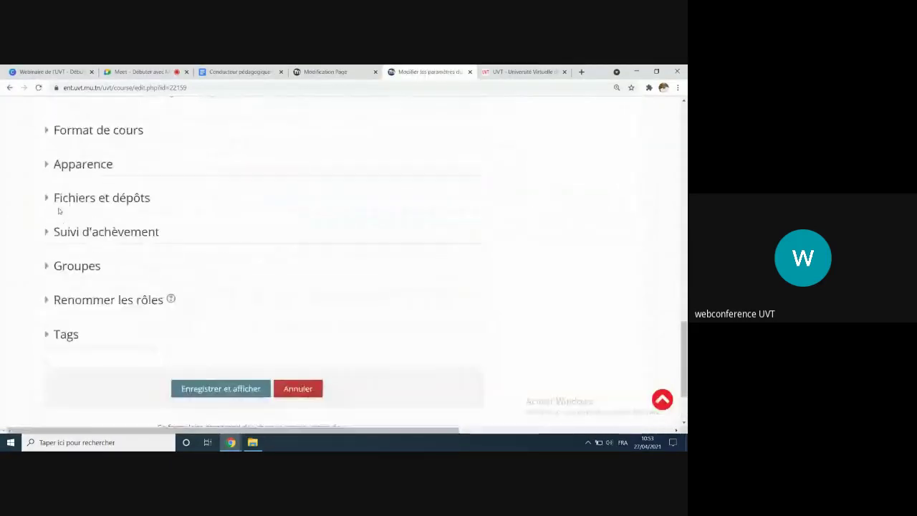
left_click(47, 198)
left_click(251, 271)
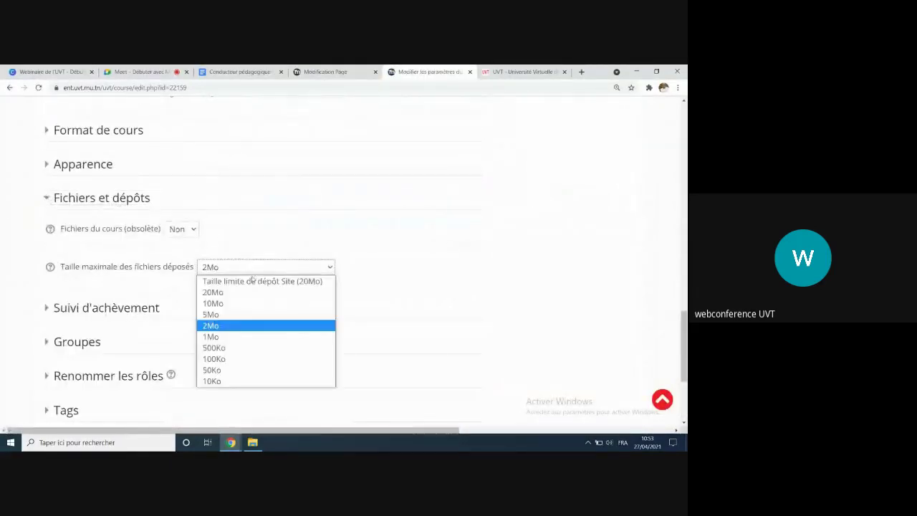
left_click(237, 292)
scroll(222, 307, "down", 3)
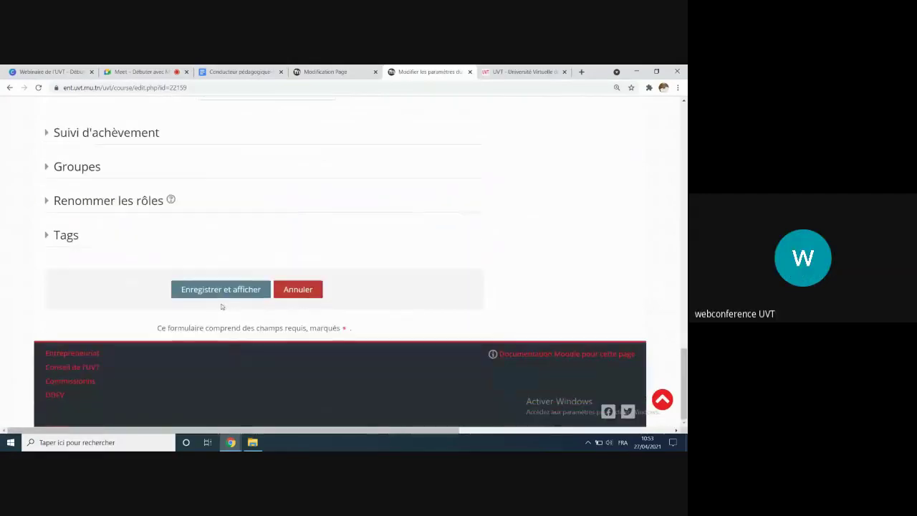
left_click(220, 295)
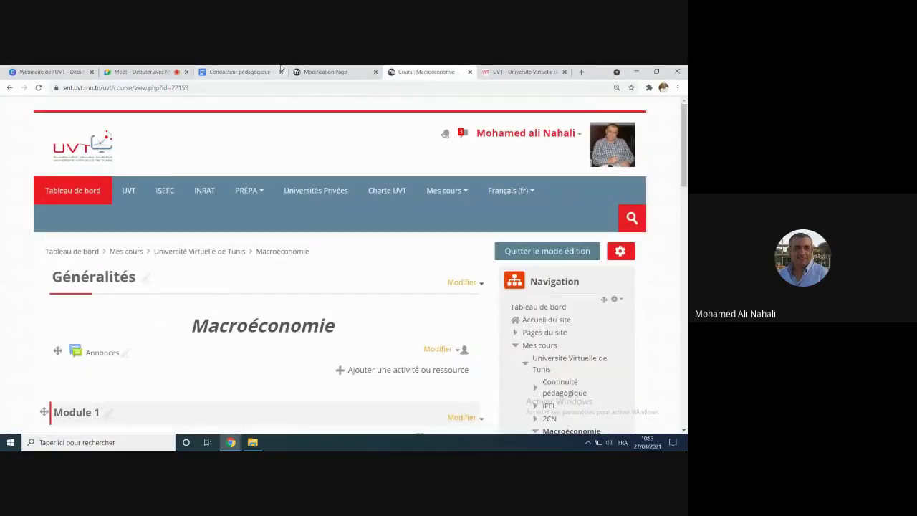
Step: On the page form, select the words 'Cliquer ici' in the Site web bullet
left_click(331, 72)
scroll(315, 334, "down", 3)
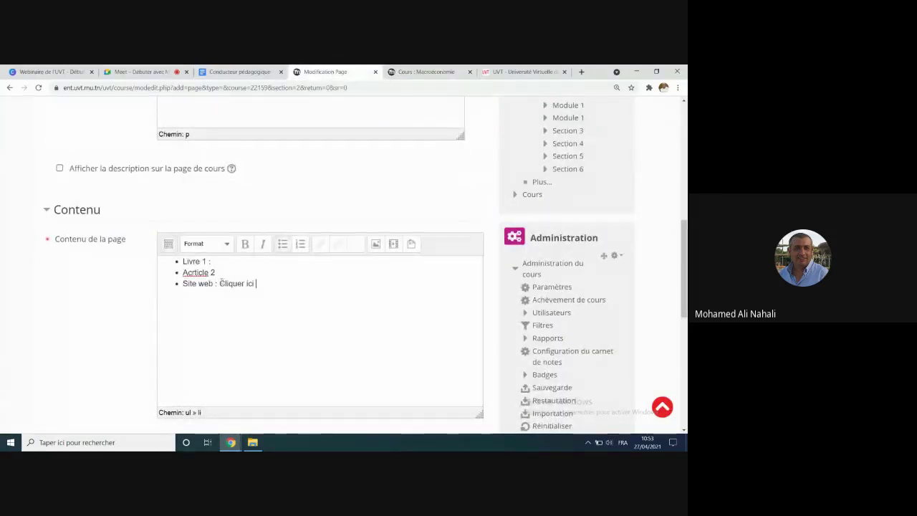
left_click_drag(220, 284, 265, 281)
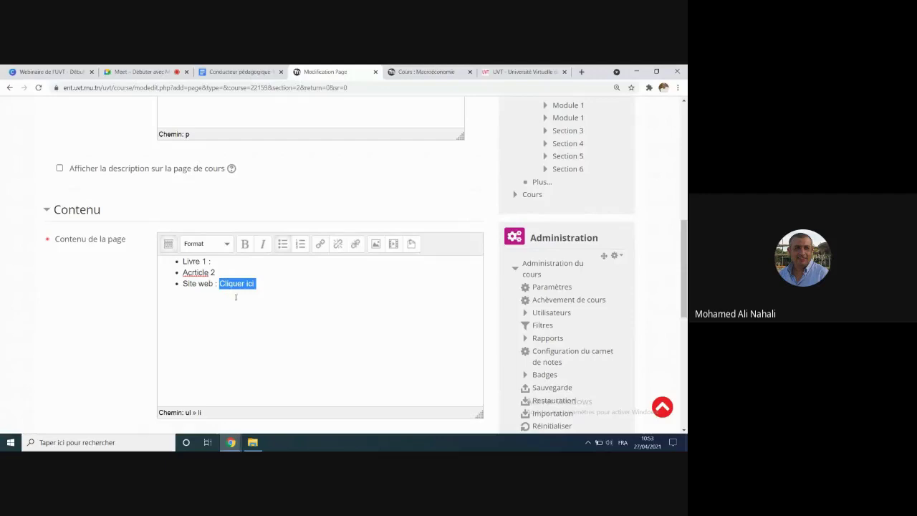
left_click(251, 286)
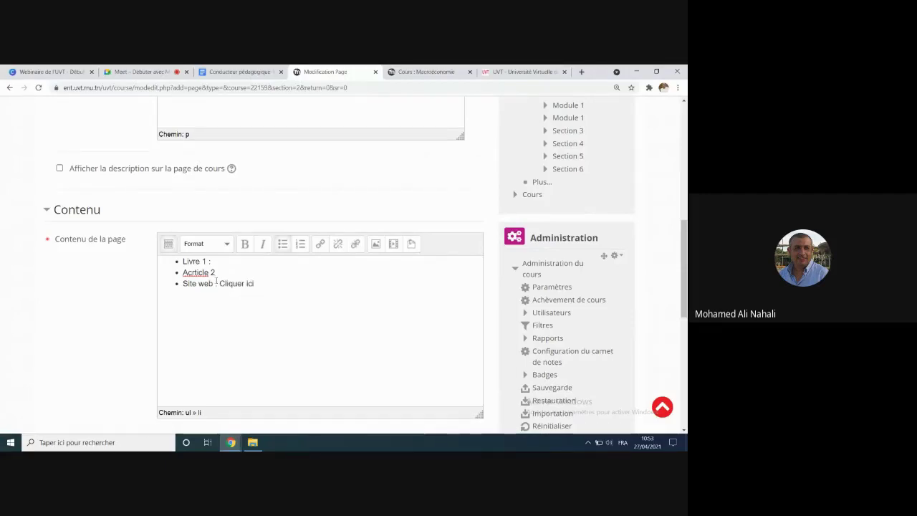
left_click_drag(221, 283, 255, 284)
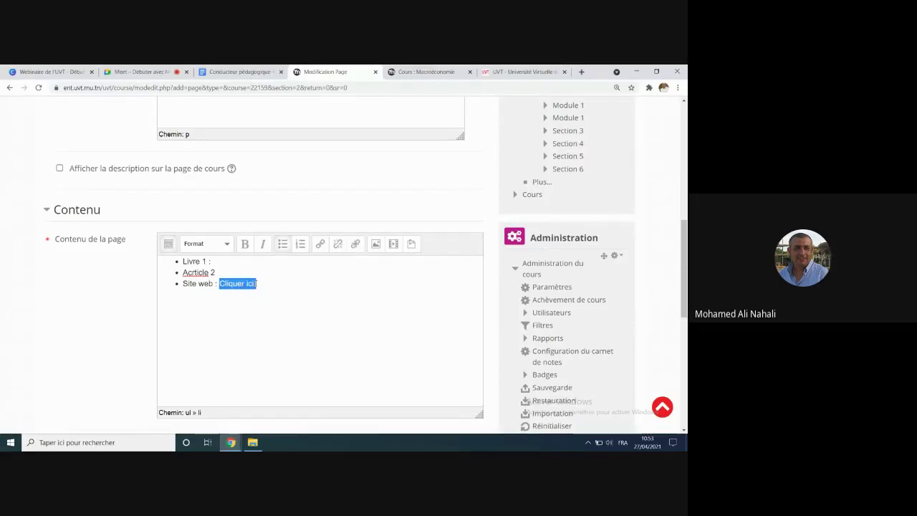
Step: Copy the UVT site's web address from its tab, then reselect 'Cliquer ici' on the page form
left_click(422, 70)
left_click(517, 71)
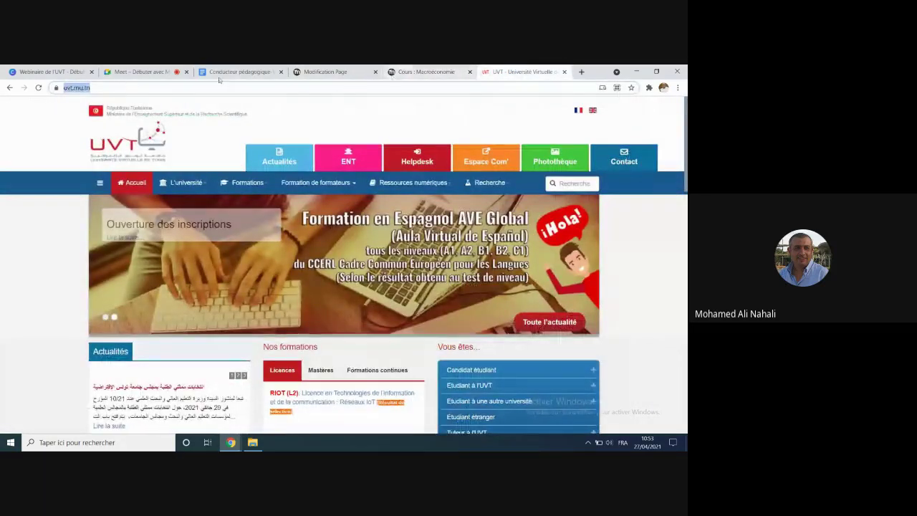
left_click(325, 72)
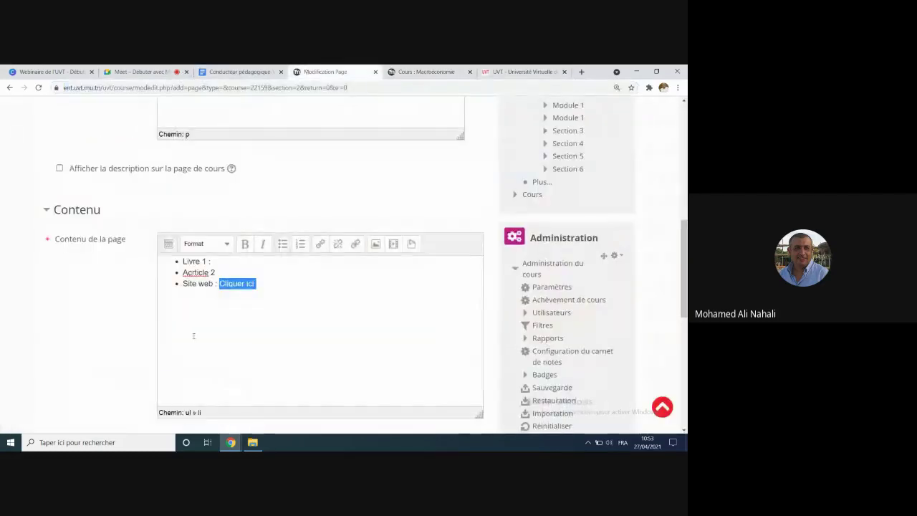
left_click(220, 283)
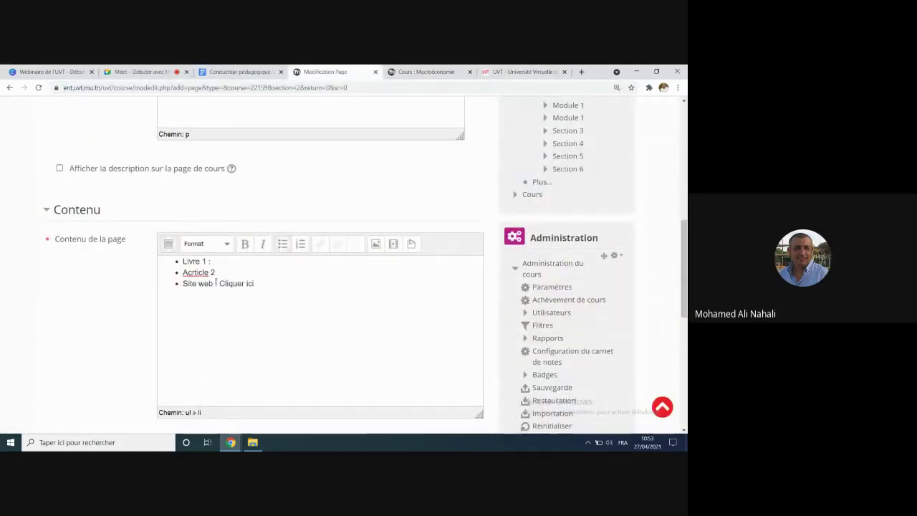
left_click_drag(220, 283, 253, 284)
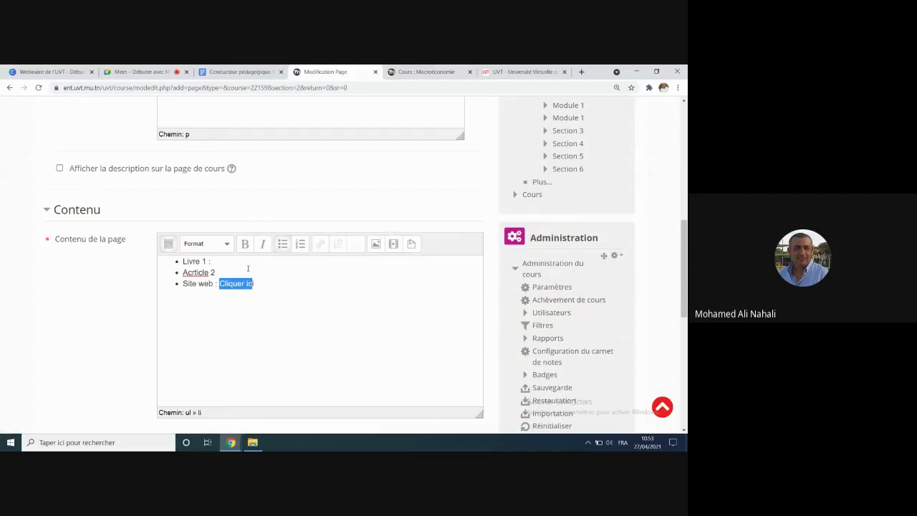
Step: Link 'Cliquer ici' to the pasted UVT address with target 'Ouvrir dans une nouvelle fenêtre (_blank)'
left_click(319, 245)
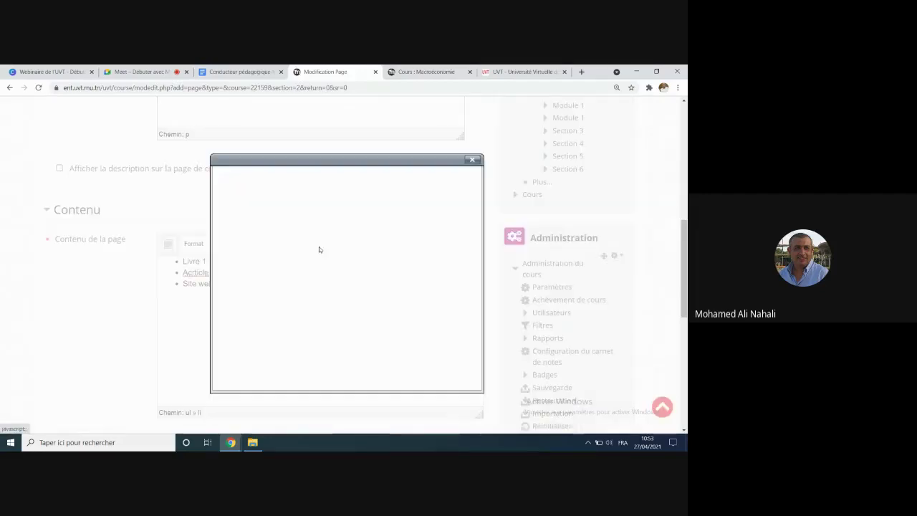
type("https://www.uvt.rnu.tn/")
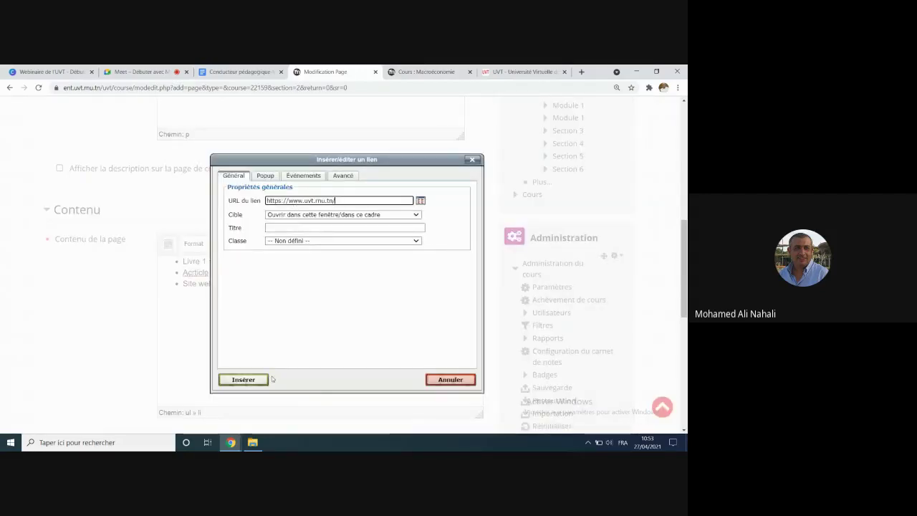
left_click(324, 217)
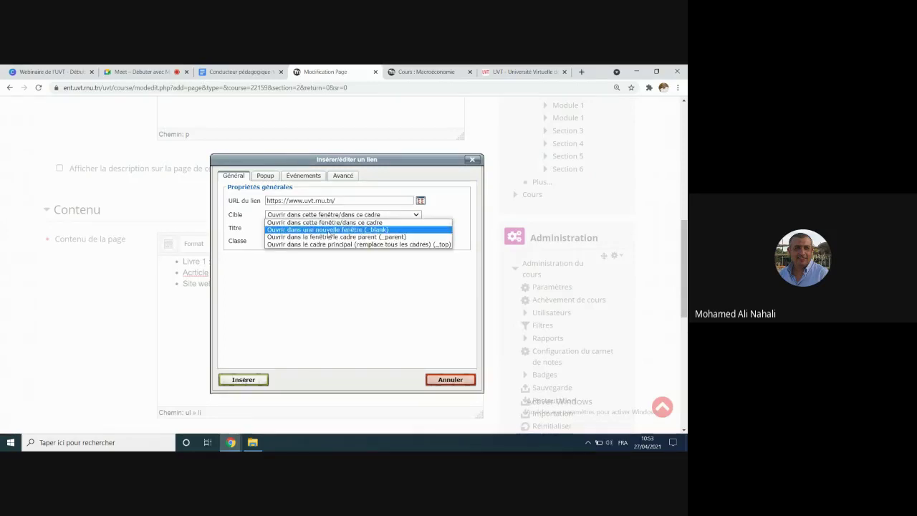
left_click(328, 232)
left_click(244, 380)
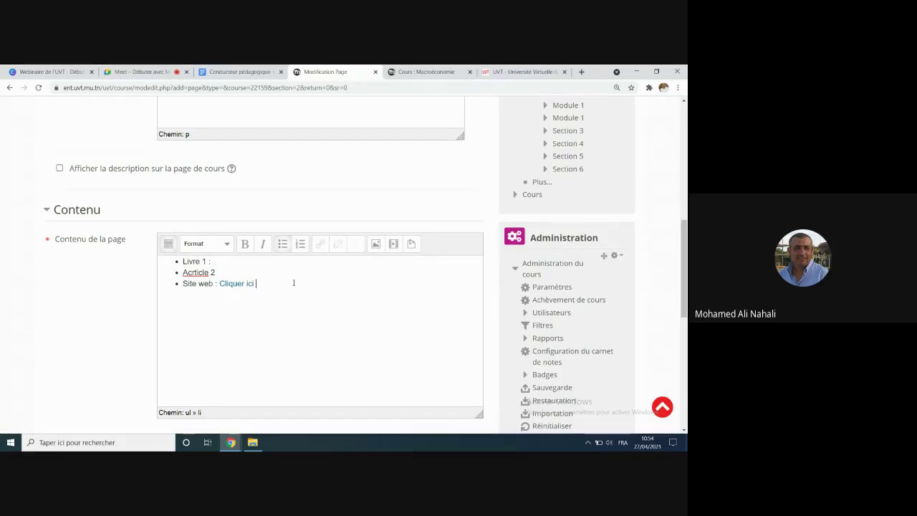
scroll(293, 283, "down", 5)
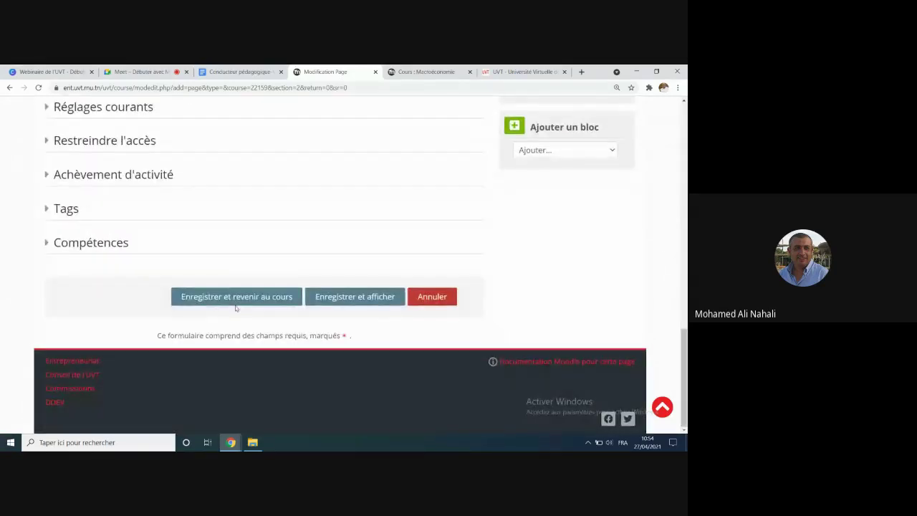
Step: Save the Bibliographie à consulter page and open it from the course
left_click(241, 297)
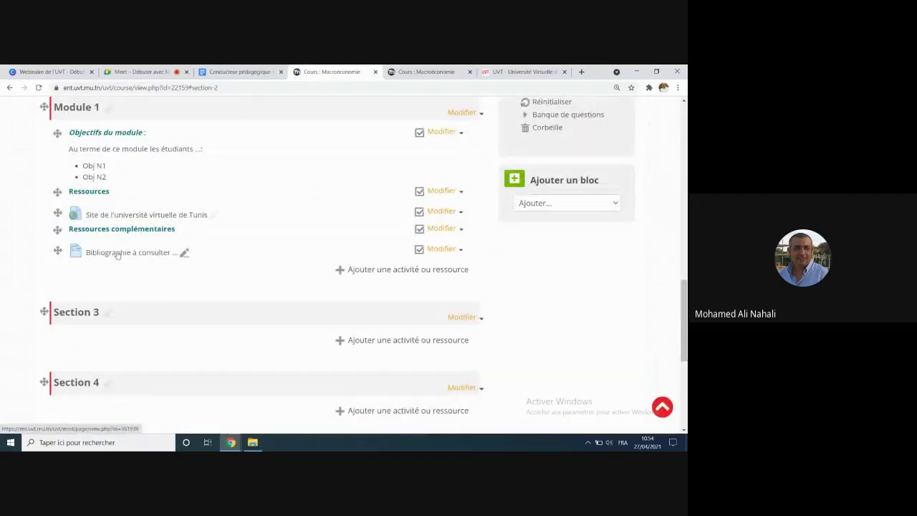
left_click(117, 254)
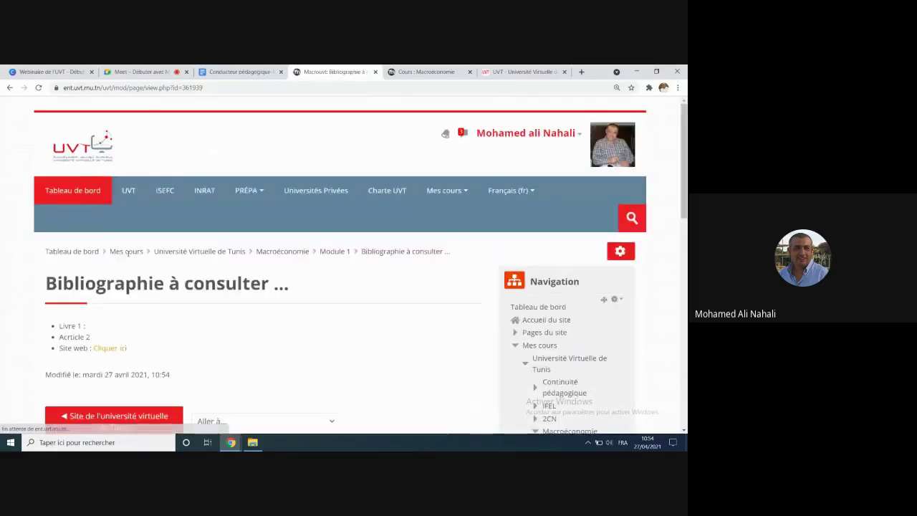
scroll(126, 254, "down", 3)
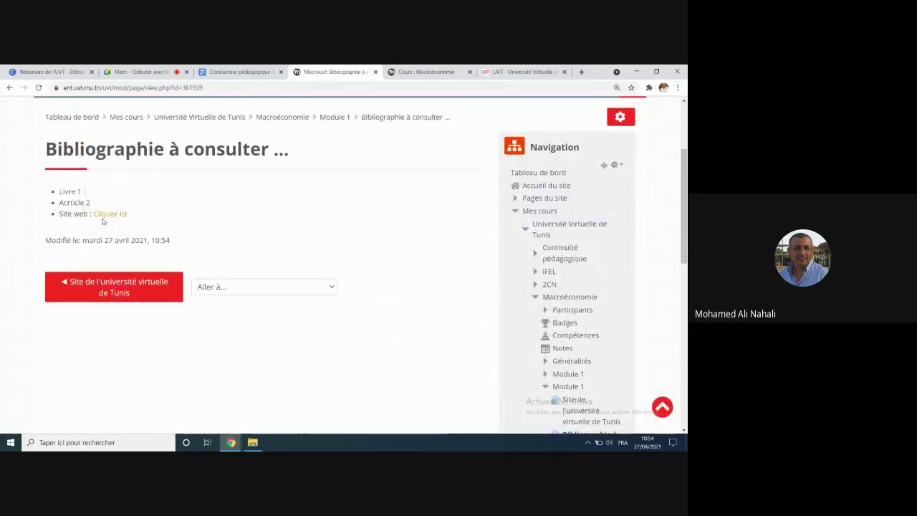
Step: Test that 'Cliquer ici' opens the UVT site, close that tab, and return to Macroéconomie
left_click(108, 214)
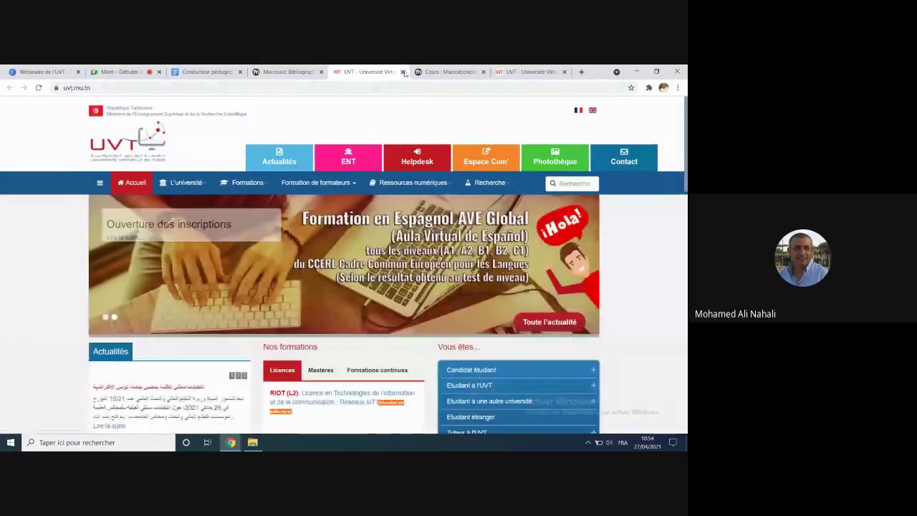
left_click(402, 71)
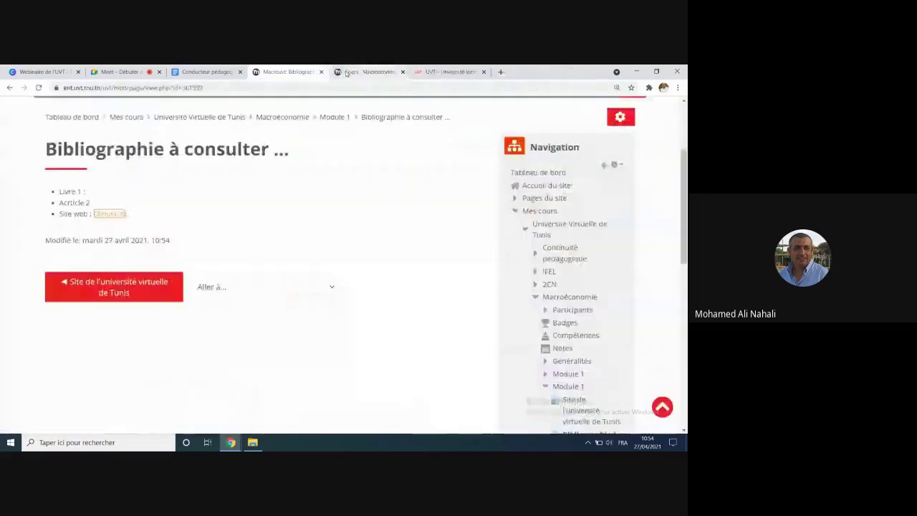
left_click(301, 122)
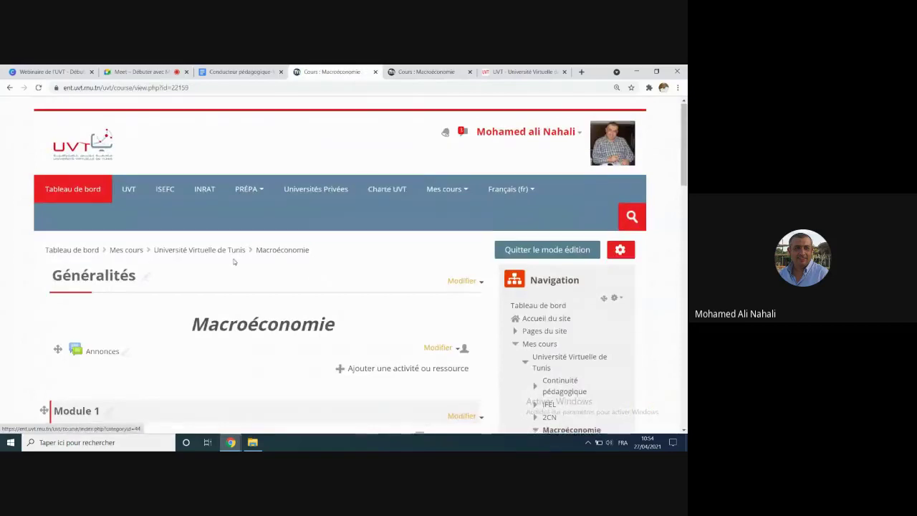
scroll(233, 262, "down", 15)
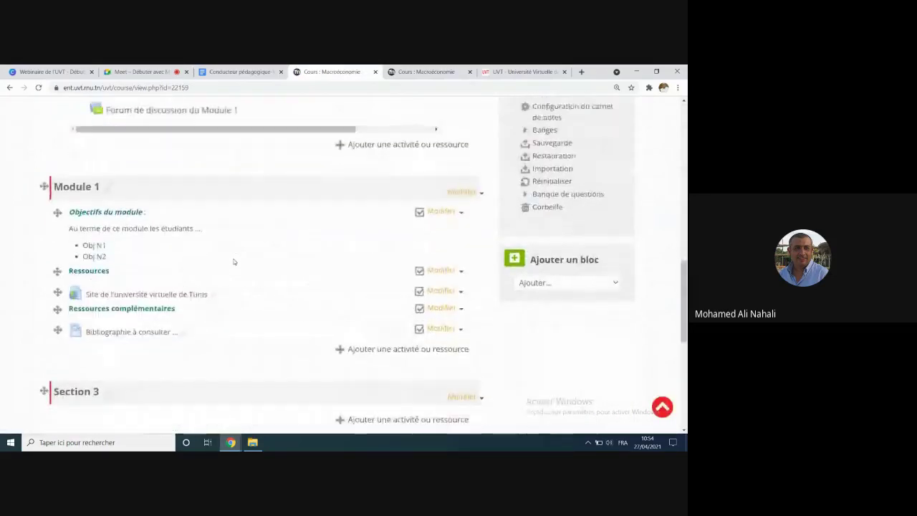
scroll(233, 261, "down", 1)
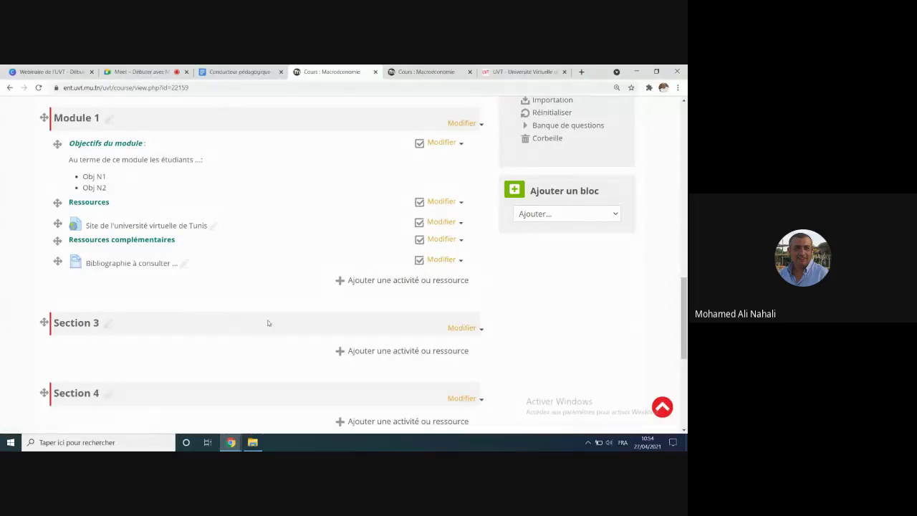
Step: Drag '4-présentation_Moodle - Copie' from the UVT folder onto Module 1
left_click(252, 442)
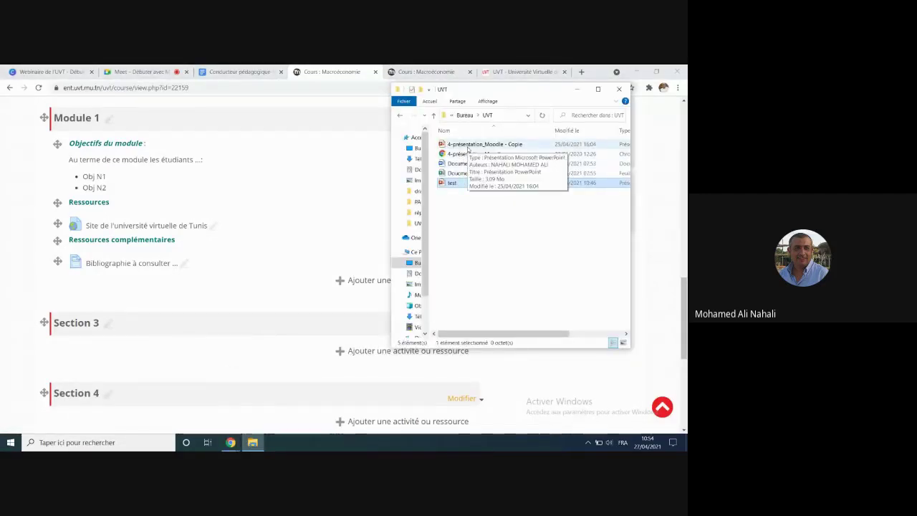
left_click(467, 147)
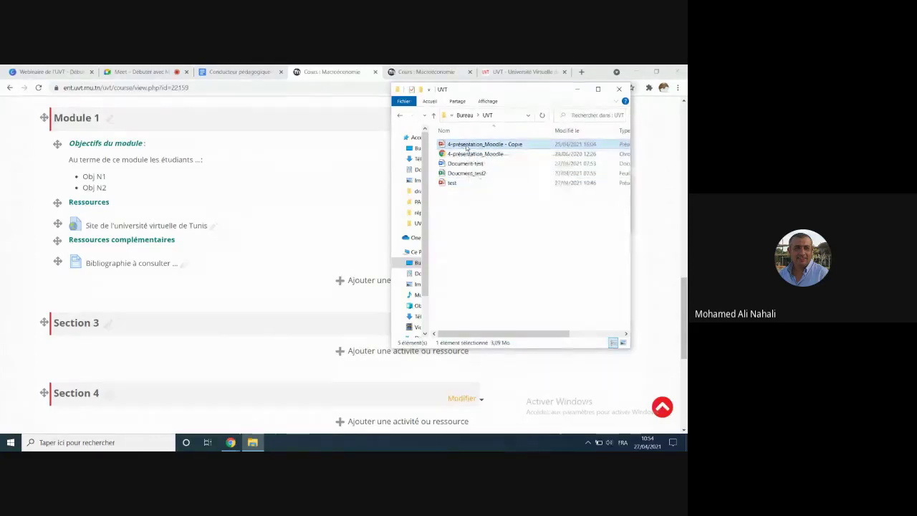
left_click_drag(467, 148, 183, 284)
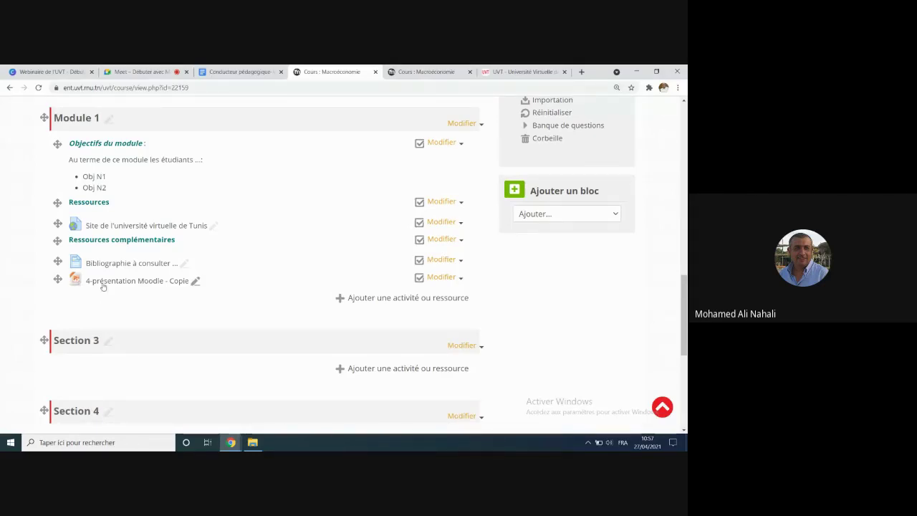
Step: Rename the presentation to 'Présentation N1' and move it above 'Site de l'université virtuelle de Tunis'
left_click(195, 282)
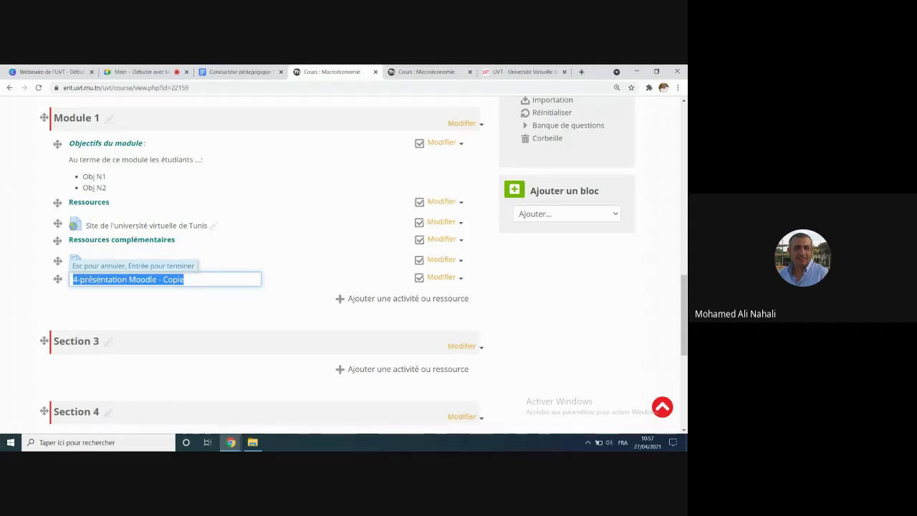
type("Pré")
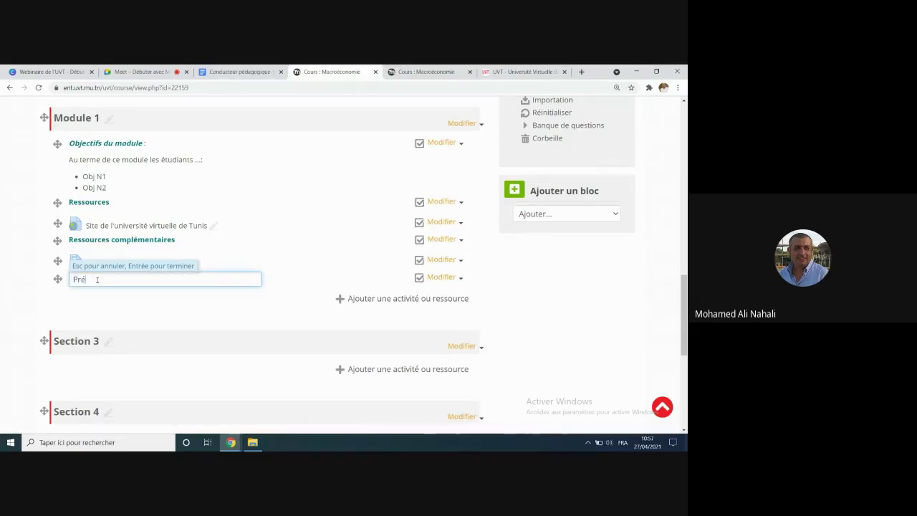
type("sentation N1")
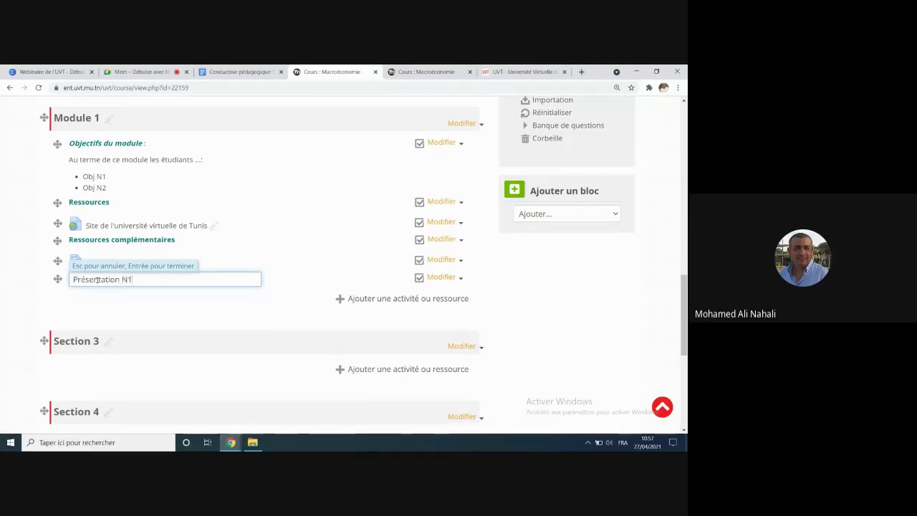
key("Return")
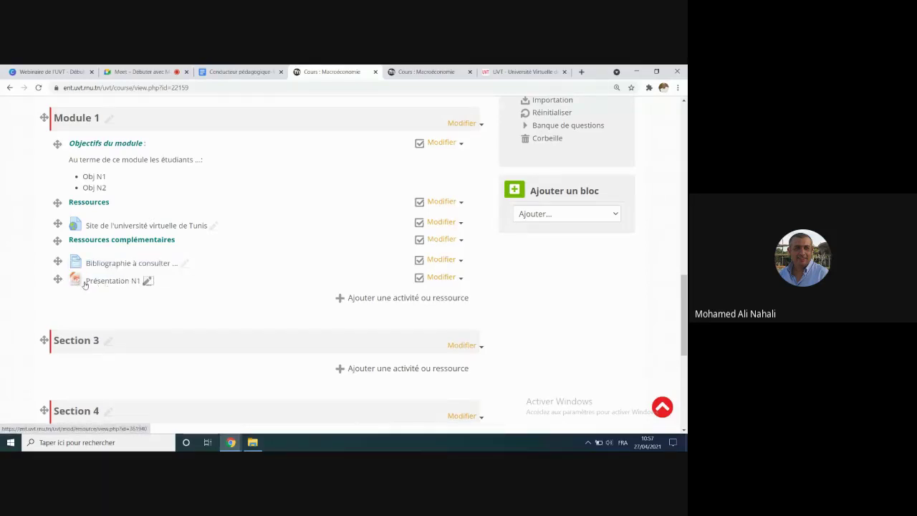
left_click_drag(58, 278, 59, 225)
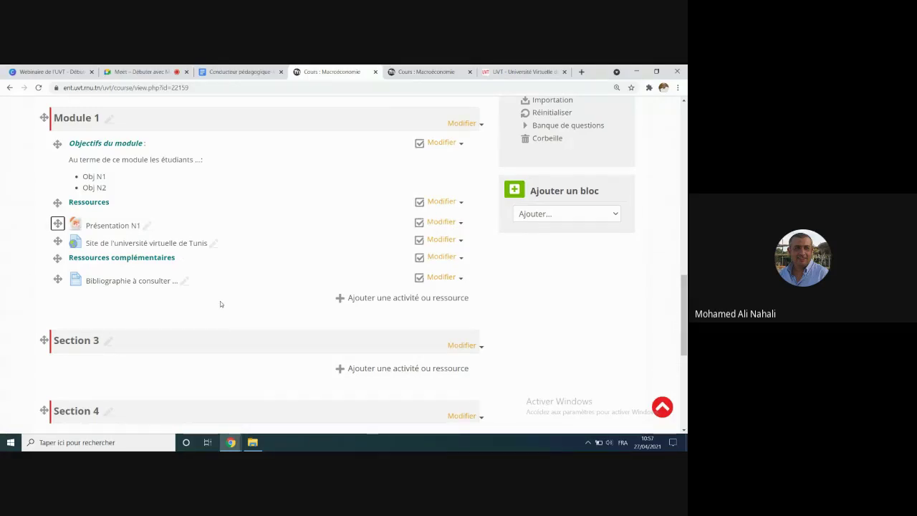
Step: Drag Document_test2 and then 4-présentation_Moodle from the UVT folder onto Module 1
left_click(253, 442)
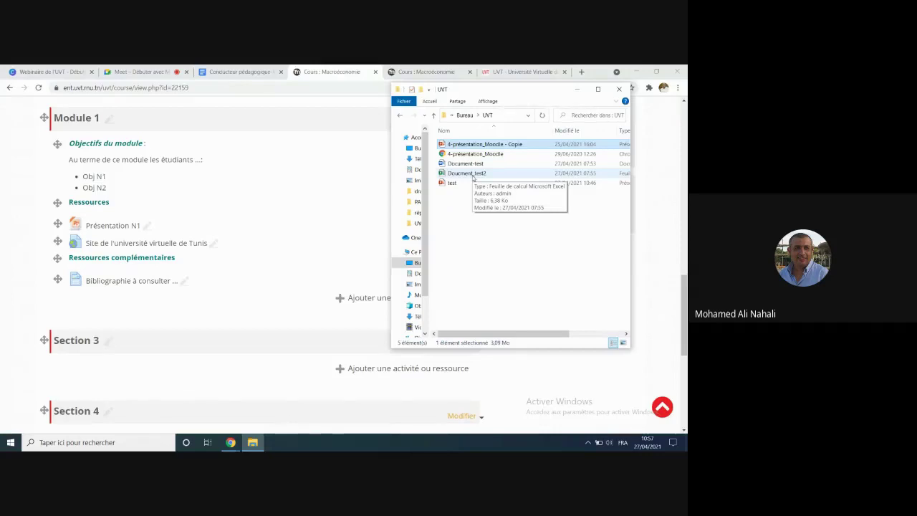
left_click_drag(473, 177, 129, 300)
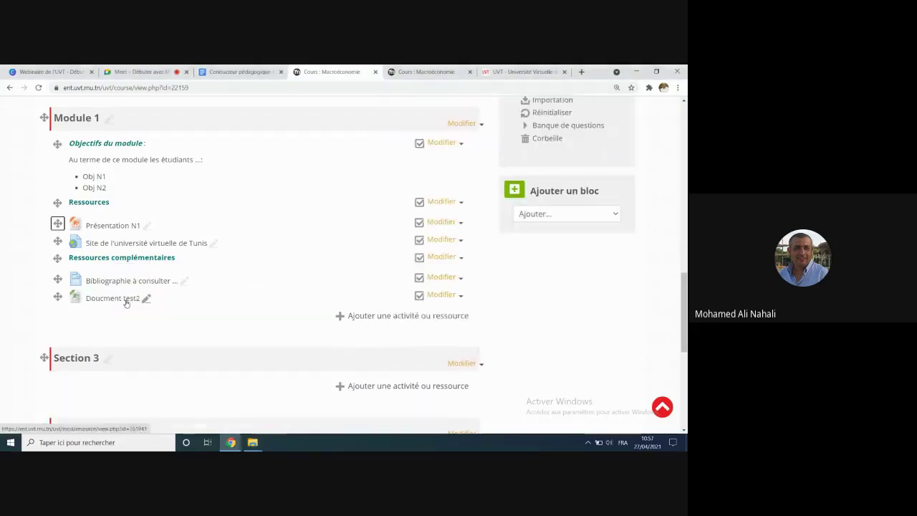
left_click(376, 316)
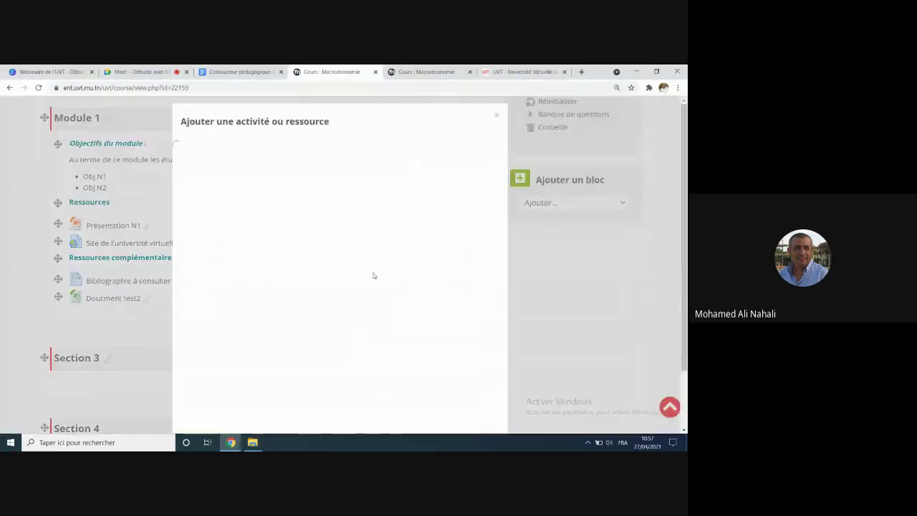
left_click(496, 115)
left_click(252, 442)
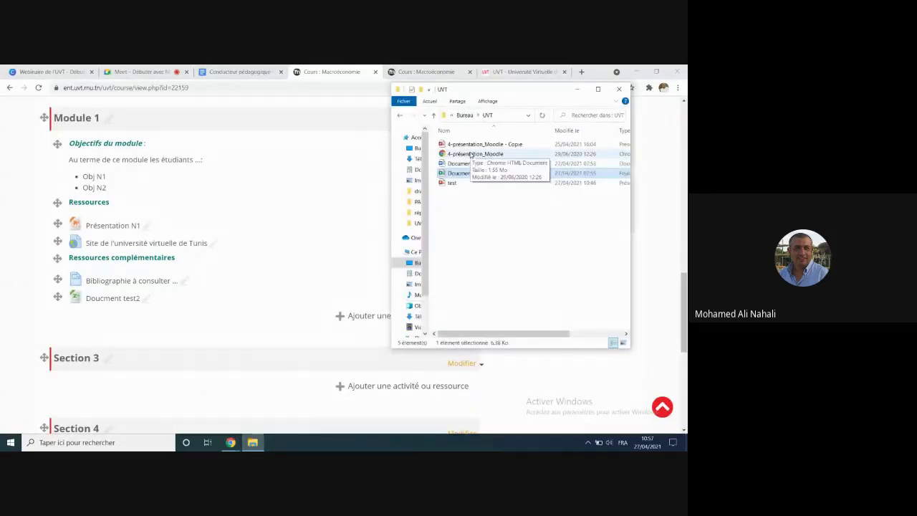
left_click_drag(471, 154, 125, 311)
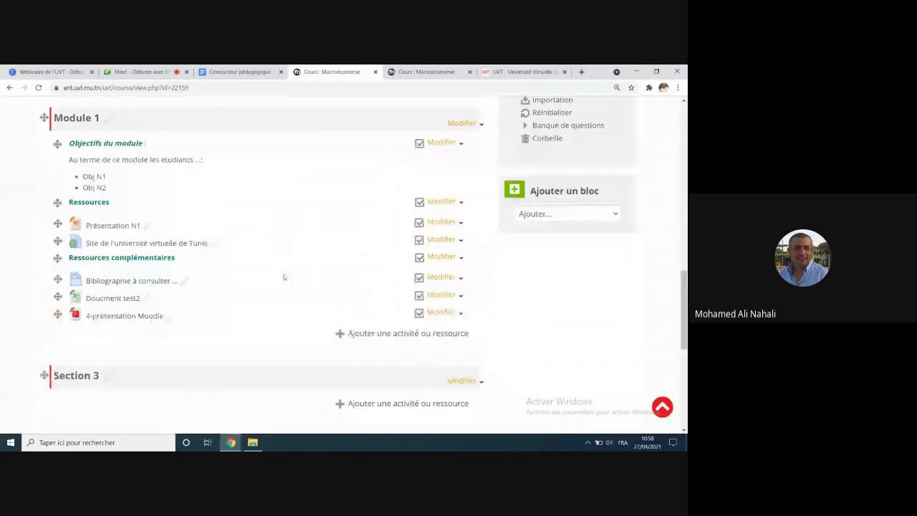
Step: Upload Doucment test2 and 4-présentation Moodle again into Module 1, dismissing the empty-file alert
key("alt+Tab")
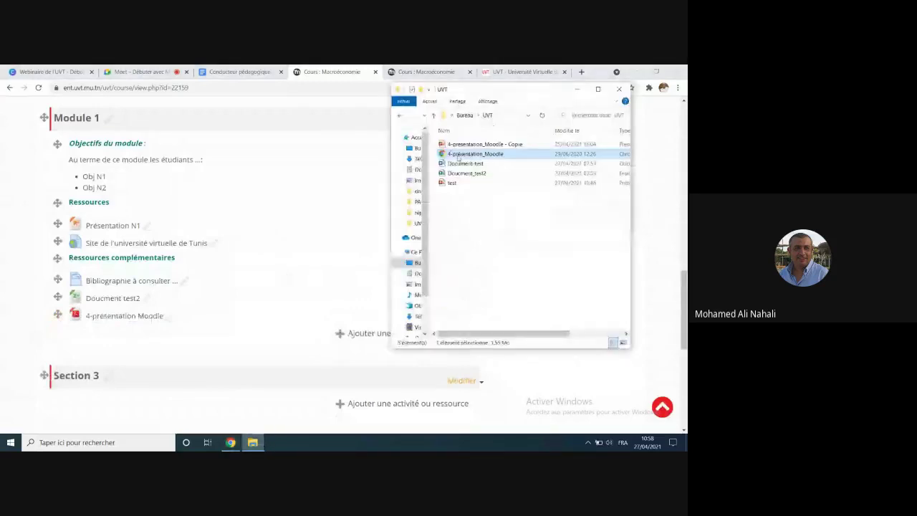
left_click(459, 174, "shift")
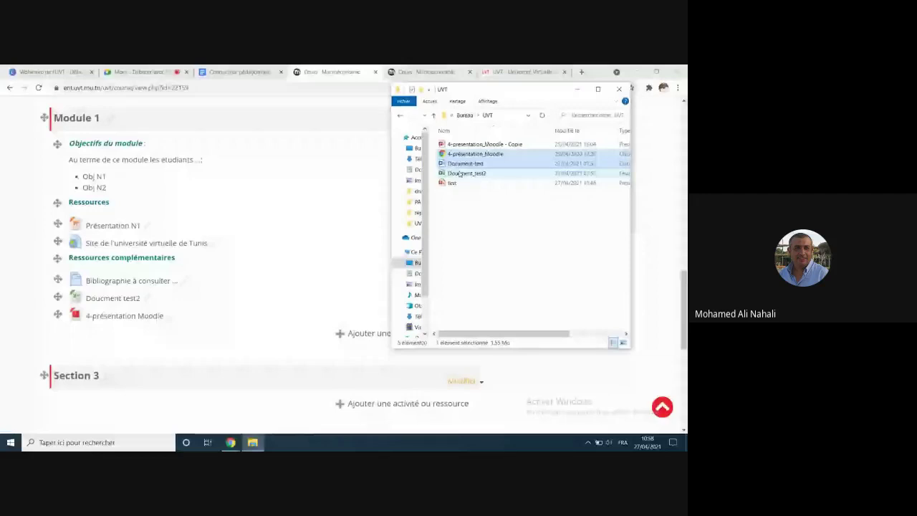
left_click_drag(459, 173, 58, 346)
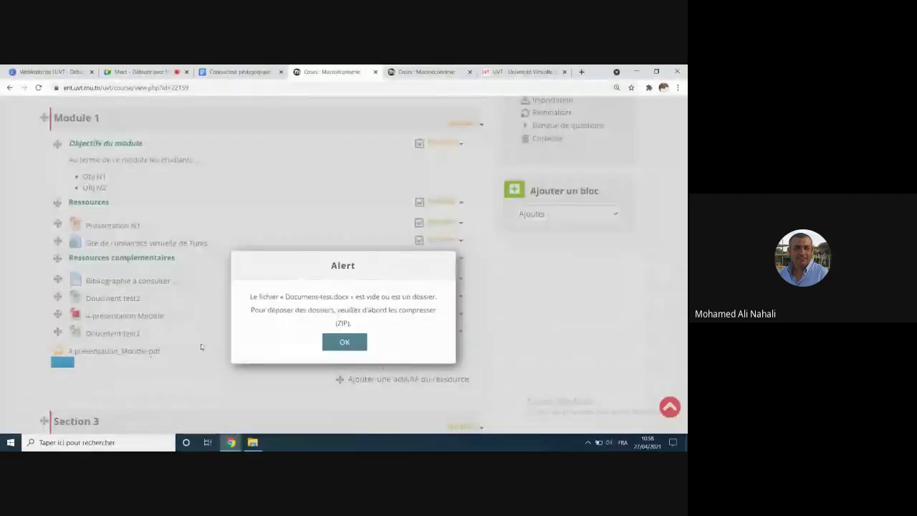
left_click(344, 344)
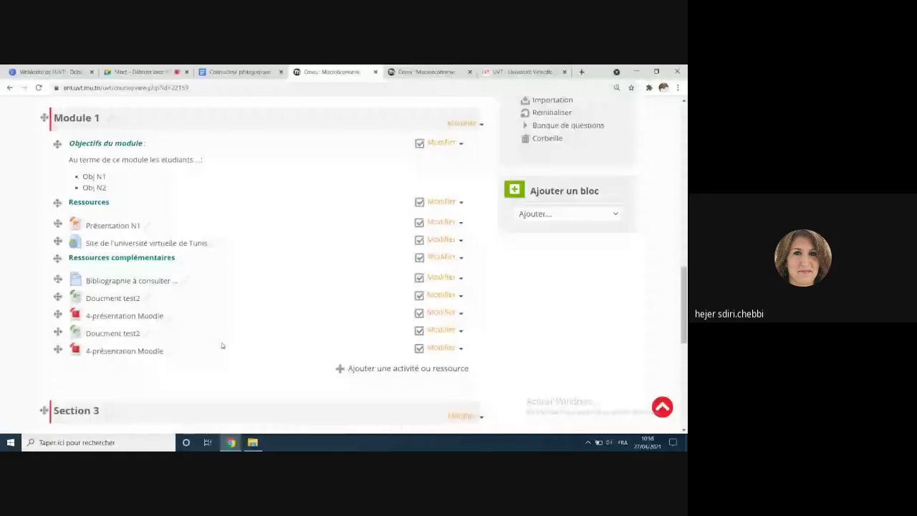
left_click(146, 73)
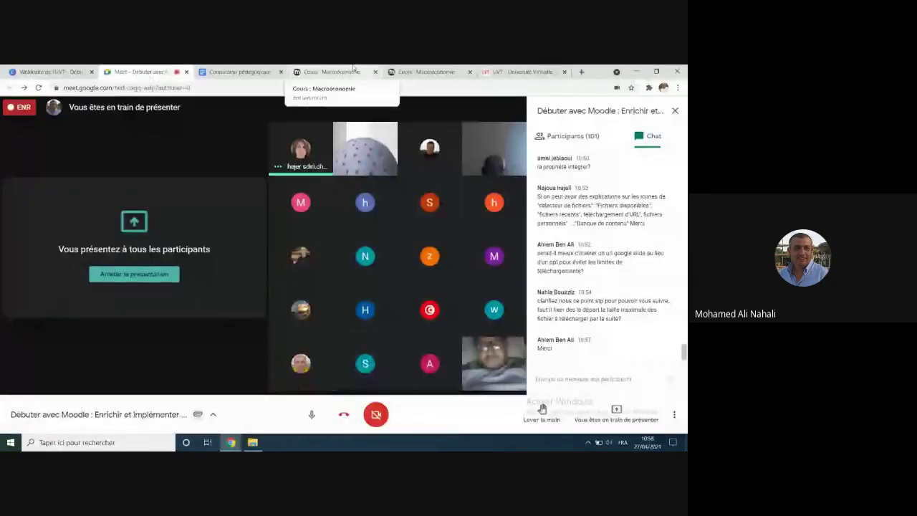
left_click(307, 71)
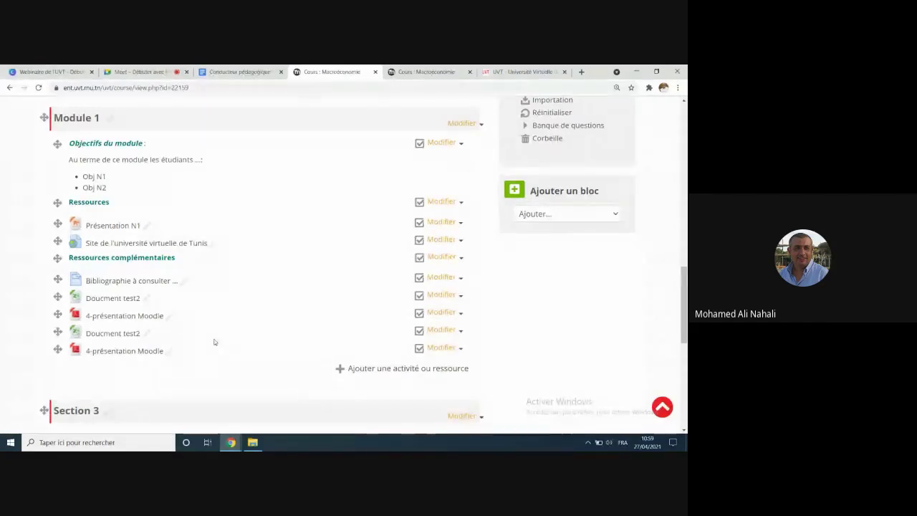
Step: In a new tab, enter uvt.rnu.tn and highlight the YouTube live.php suggestion
left_click(581, 71)
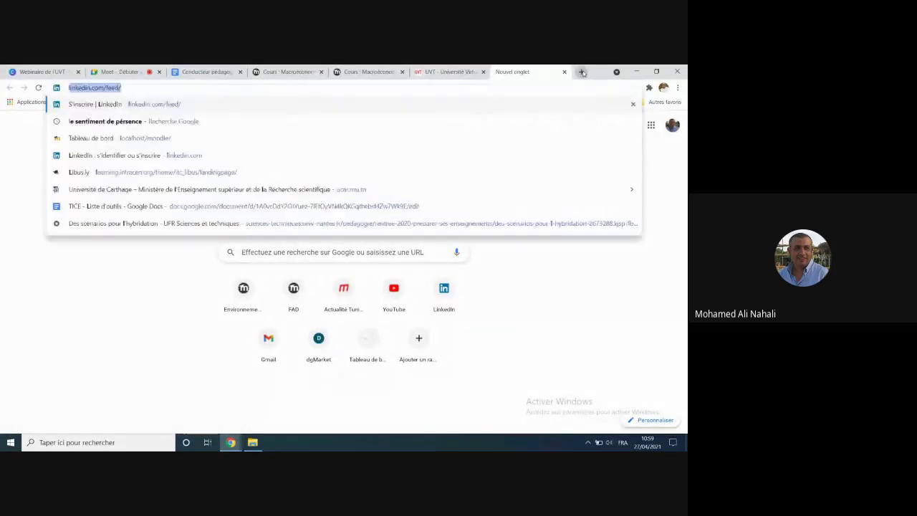
type("uvt.rnu.tn")
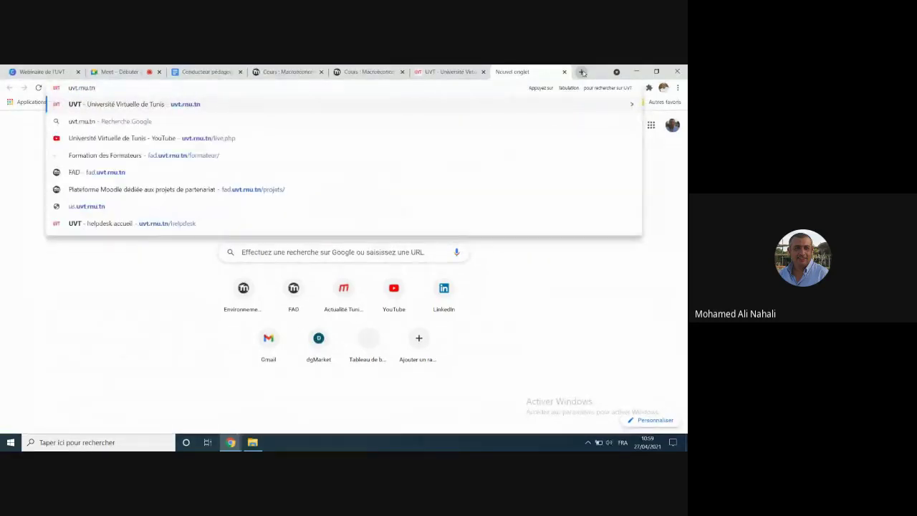
key("Down")
key("Down")
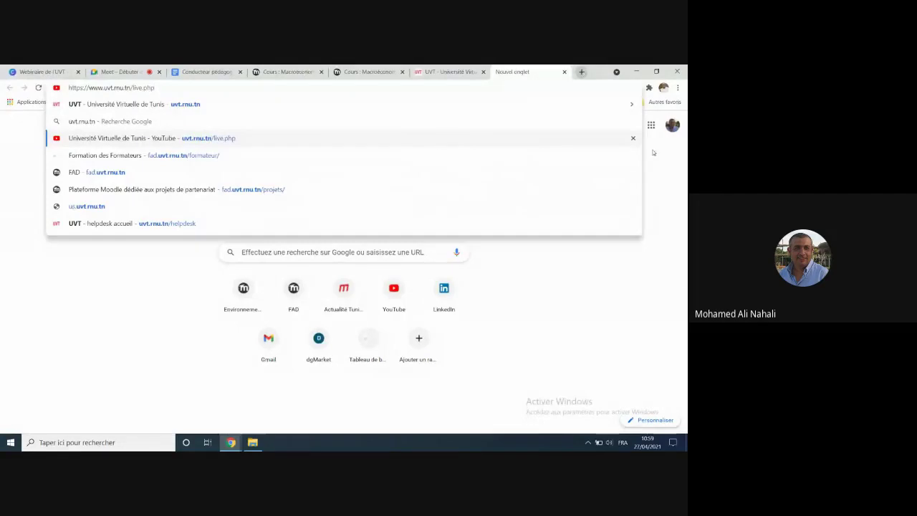
Step: Go to the university's YouTube live page and open the MPC video card's options menu
left_click(150, 139)
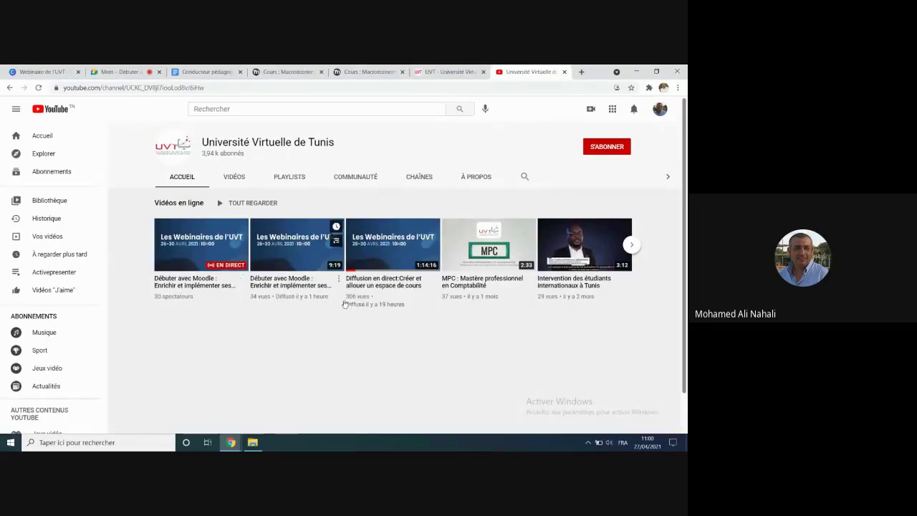
mouse_move(483, 244)
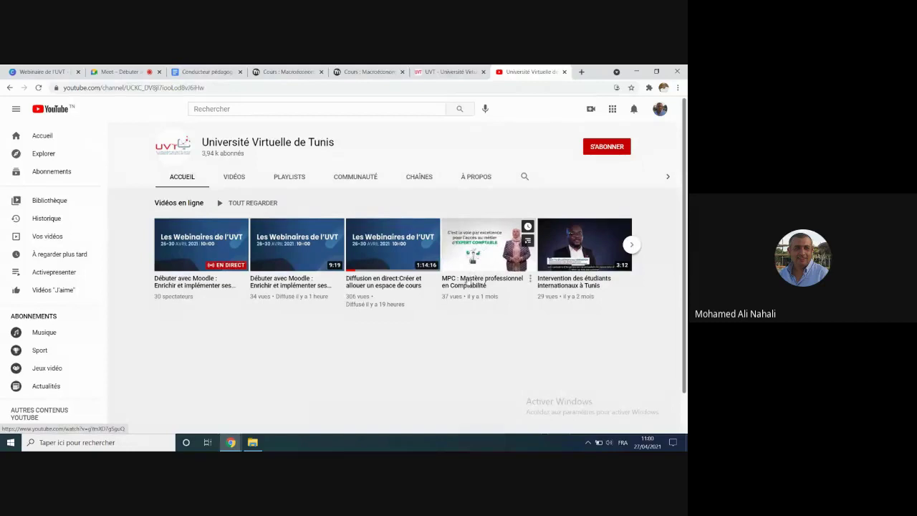
left_click(531, 280)
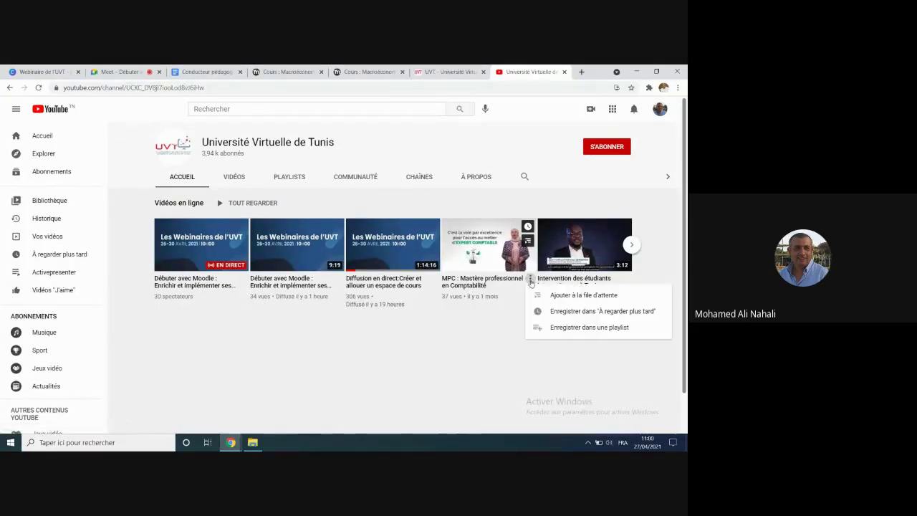
Step: Open the MPC : Mastère professionnel en Comptabilité watch page and look over its description
left_click(484, 239)
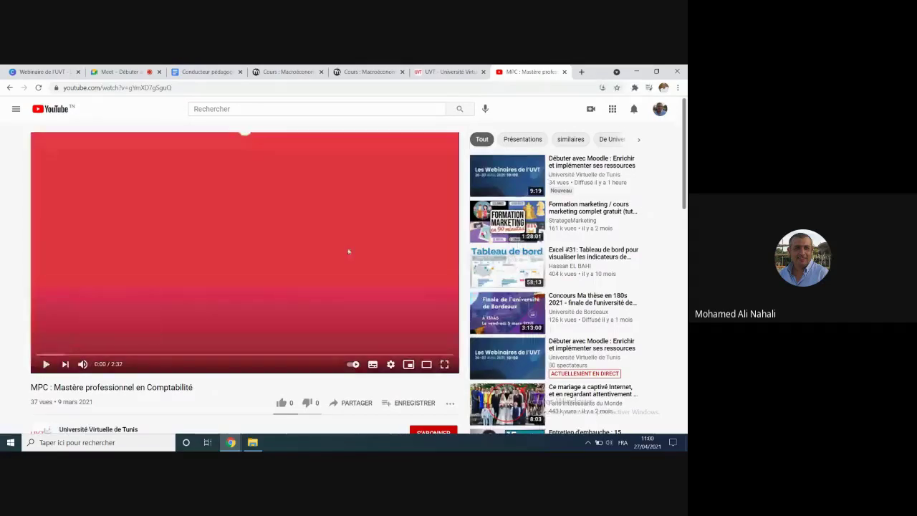
scroll(343, 265, "down", 4)
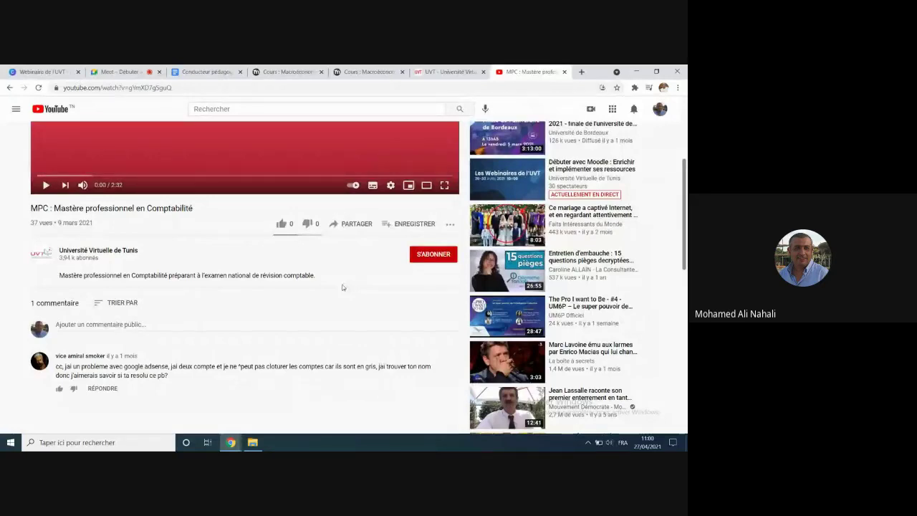
scroll(342, 287, "up", 1)
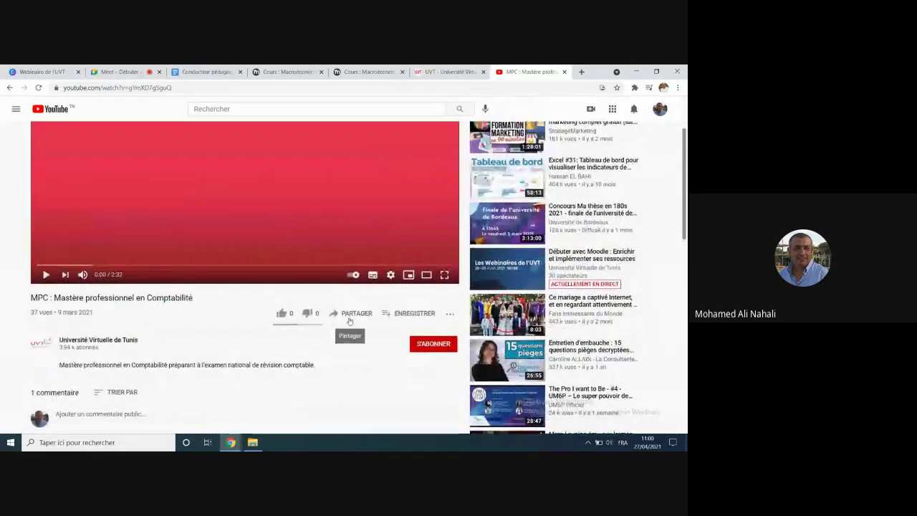
Step: Copy the MPC video's short Partager link and switch back to the Cours : Macroéconomie tab
left_click(353, 315)
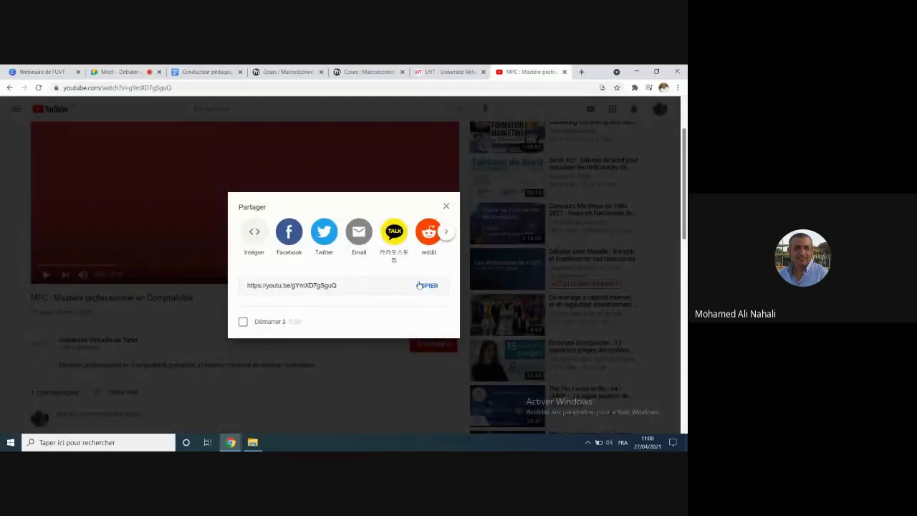
left_click(254, 231)
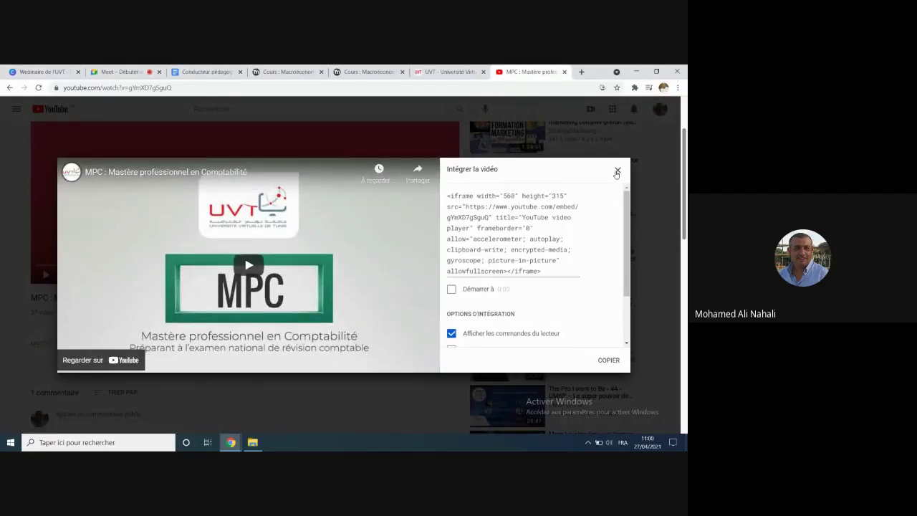
left_click(616, 172)
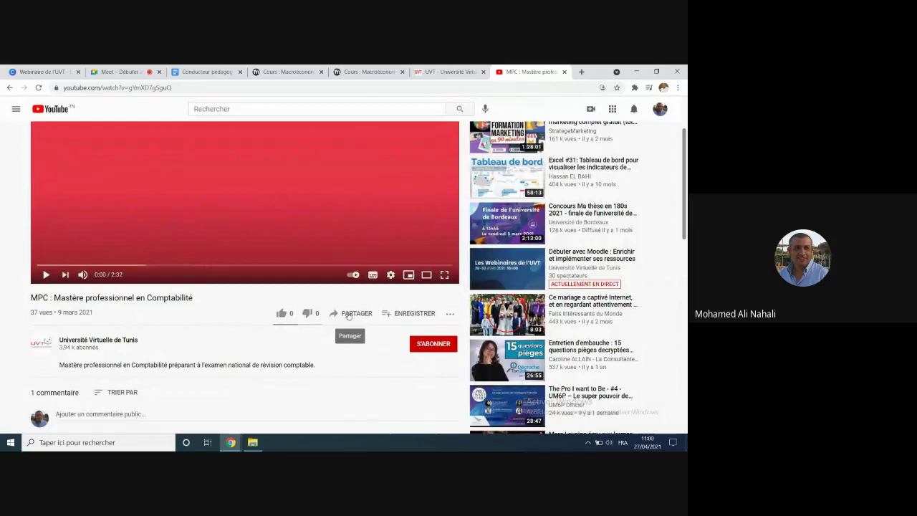
left_click(348, 315)
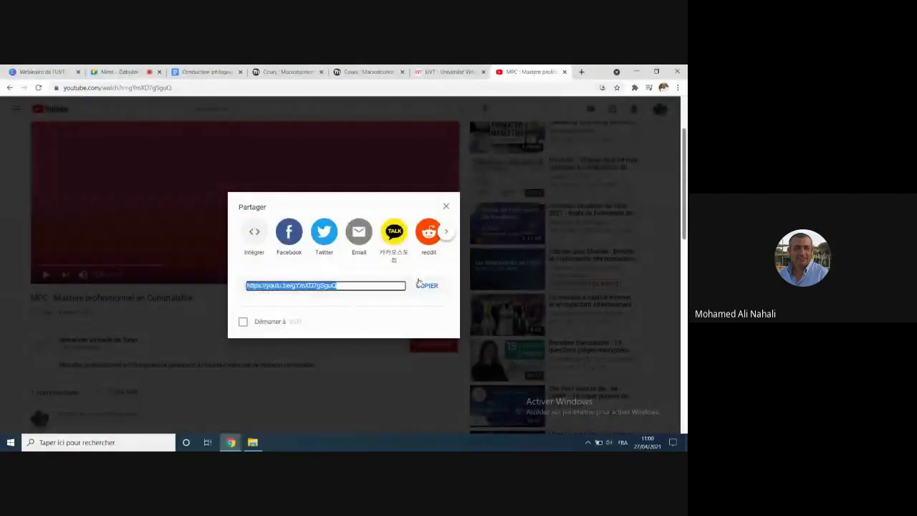
left_click(428, 286)
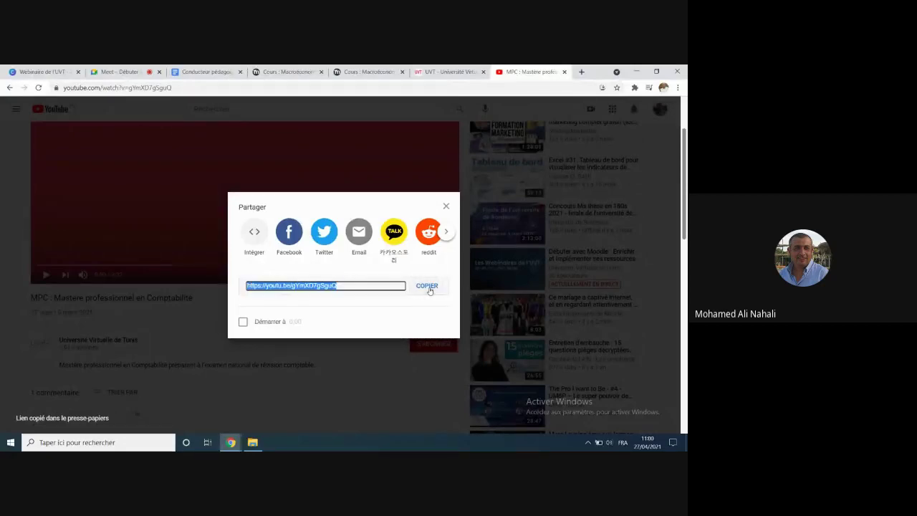
left_click(284, 72)
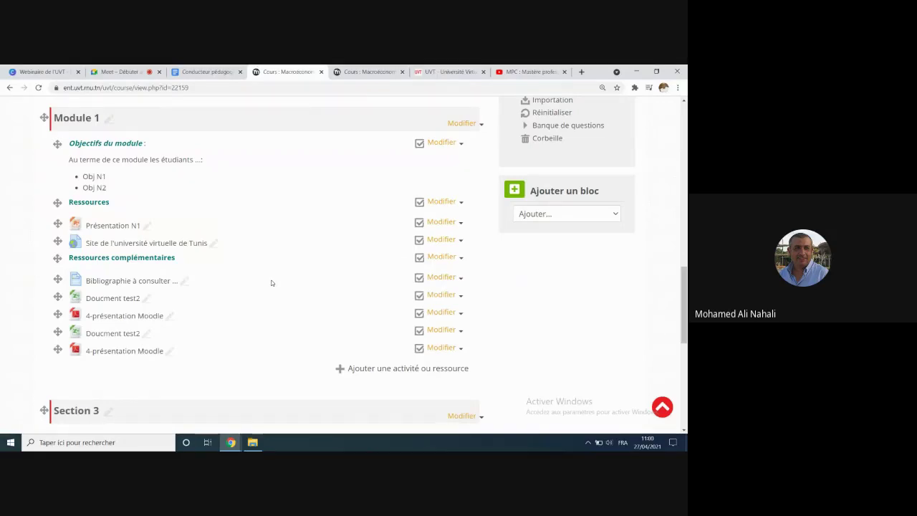
Step: Add a URL resource to Module 1 with the pasted YouTube link, named 'Présentation d'un MPC'
left_click(375, 370)
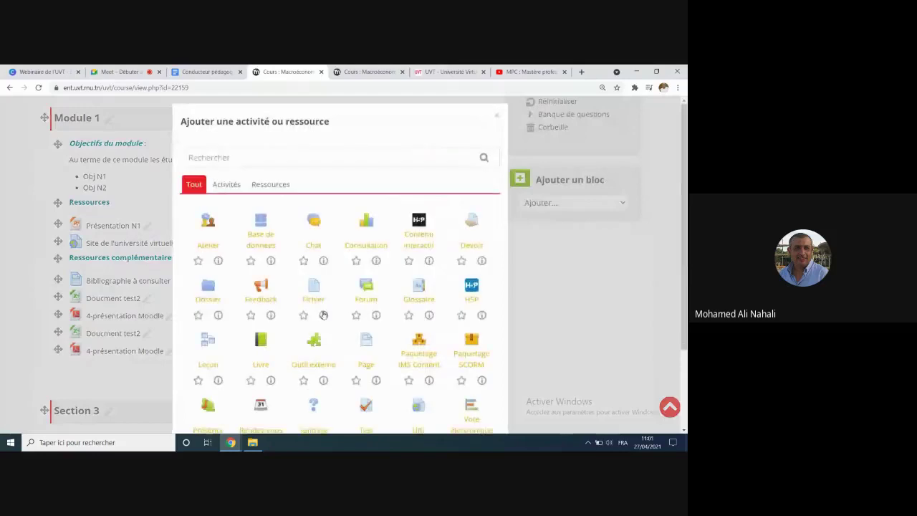
left_click(271, 184)
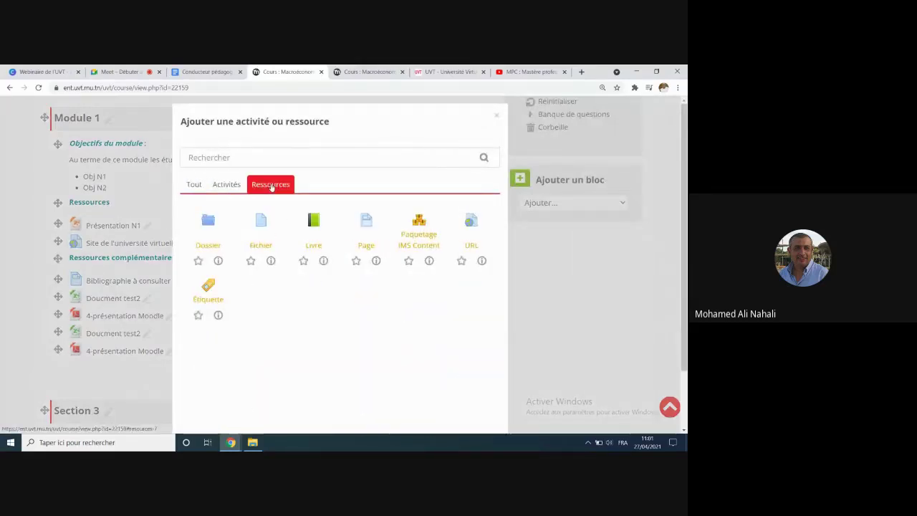
left_click(469, 225)
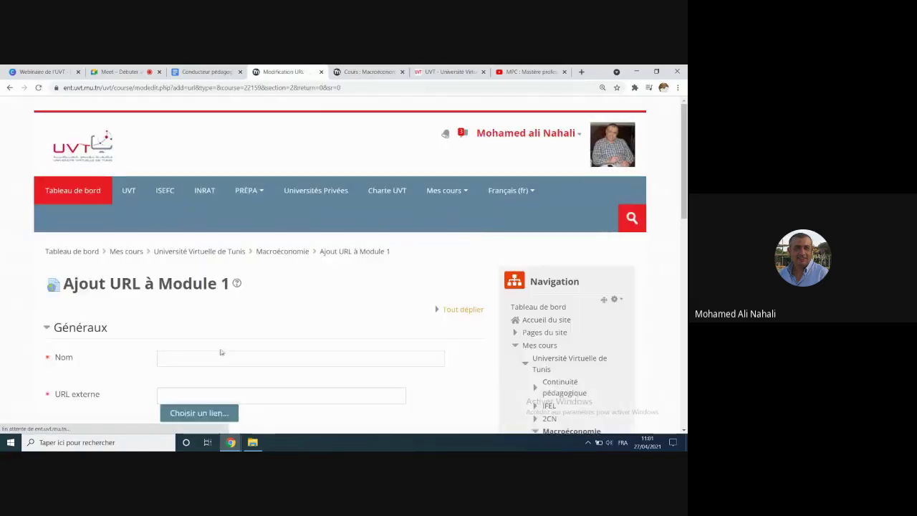
scroll(169, 385, "down", 2)
left_click(170, 306)
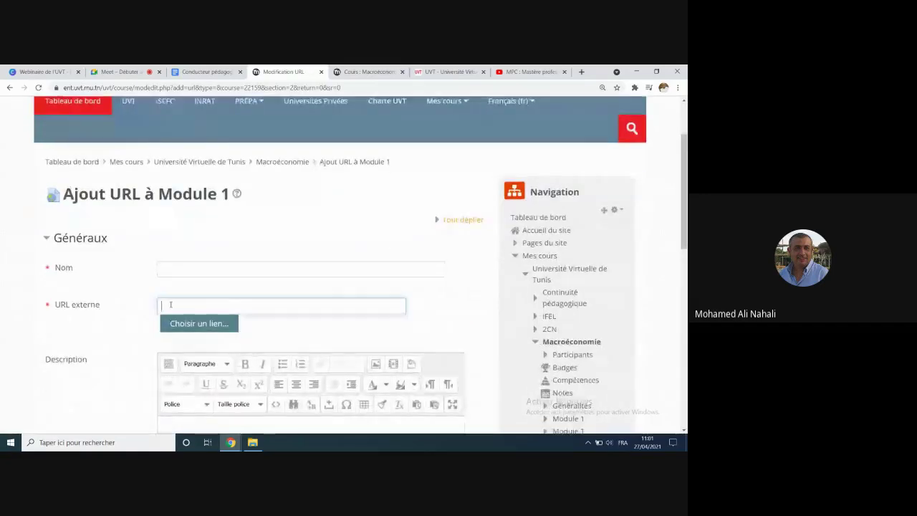
type("https://youtu.be/gYmXD7gSguQ")
left_click(175, 270)
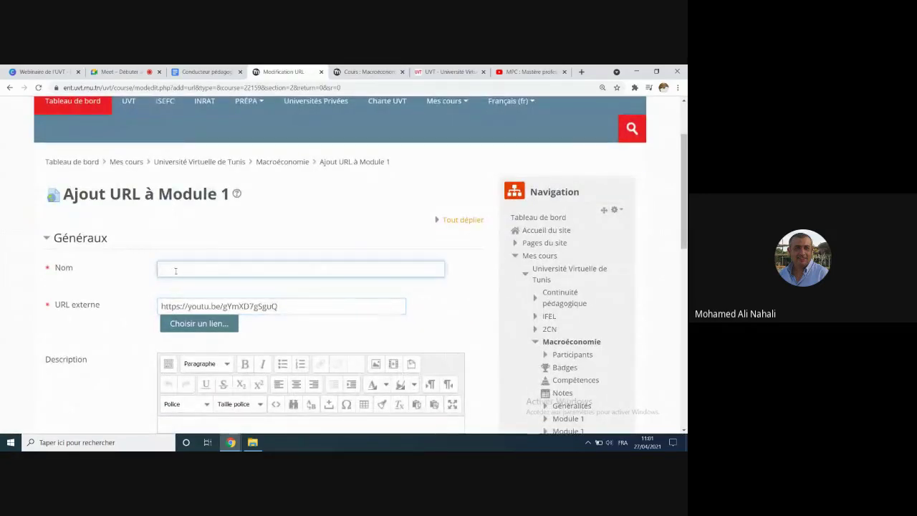
key("BackSpace")
type("Présentation d'un M")
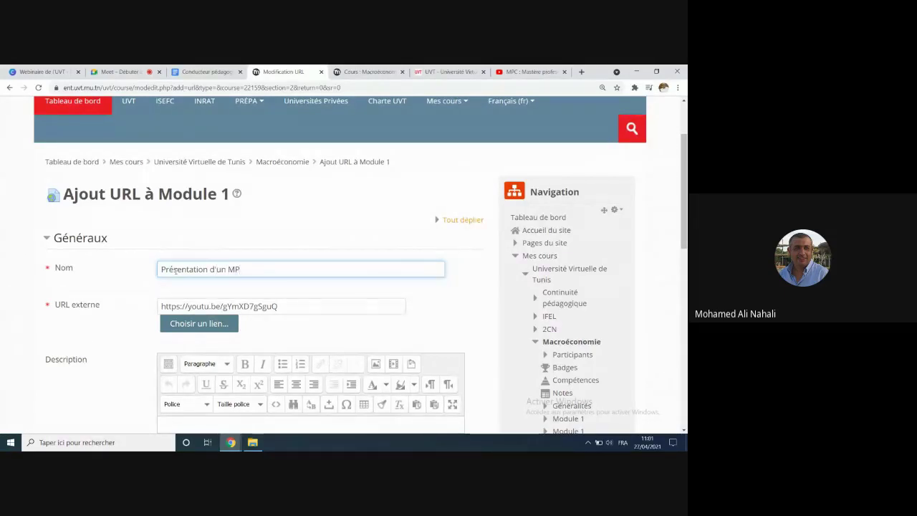
type("PC")
Step: Set the URL resource to display in a popup window and save it to the course
scroll(237, 255, "down", 5)
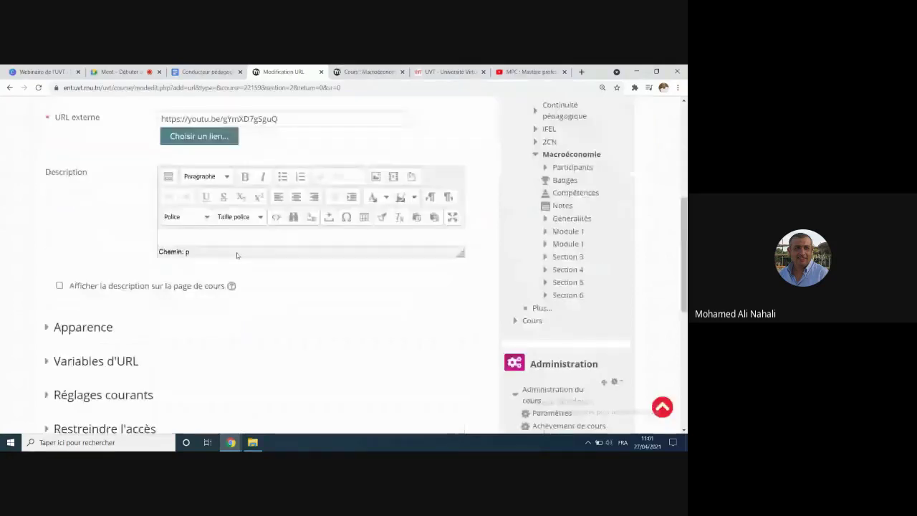
left_click(82, 326)
scroll(82, 327, "down", 1)
left_click(220, 322)
left_click(231, 371)
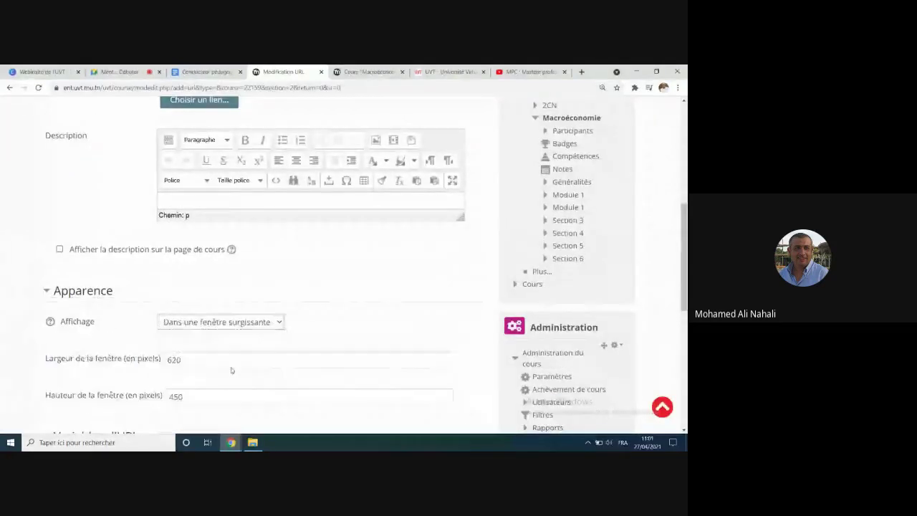
left_click(319, 354)
scroll(307, 350, "down", 5)
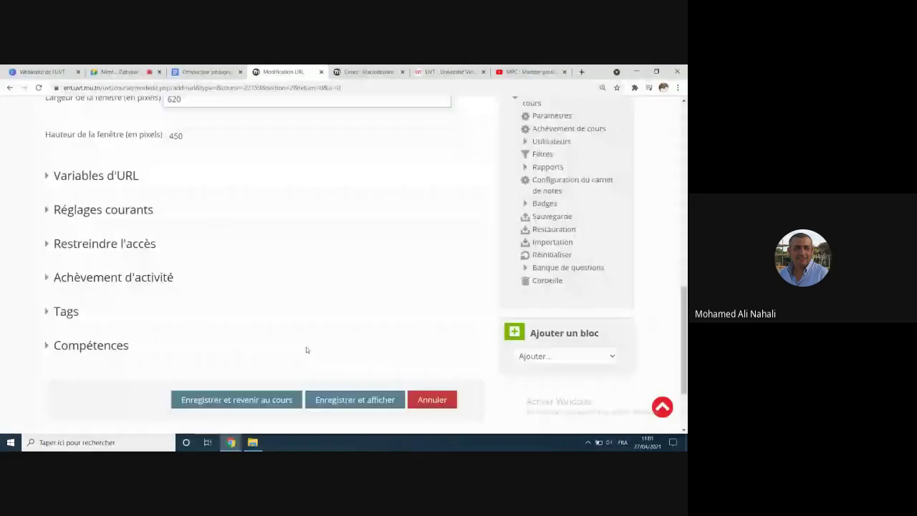
left_click(242, 298)
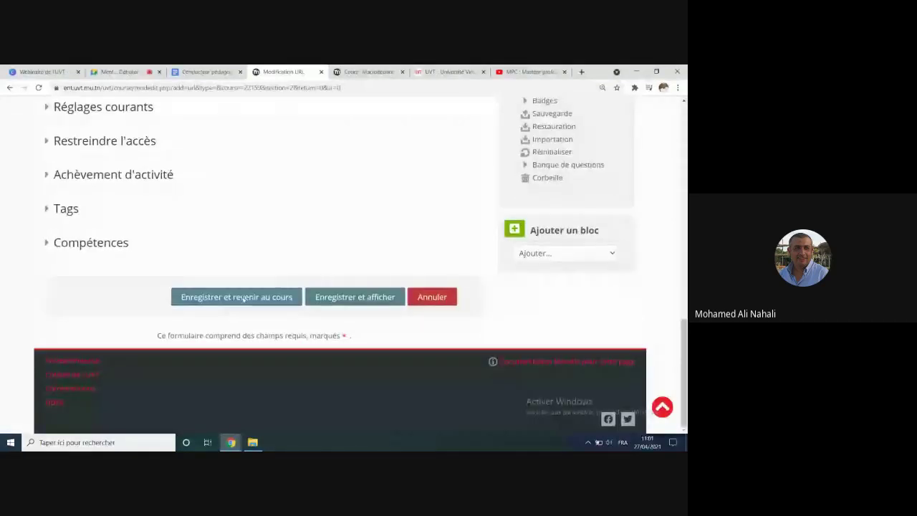
Step: Test the Présentation d'un MPC link, close its YouTube popup, and return to the MPC video tab
left_click(131, 272)
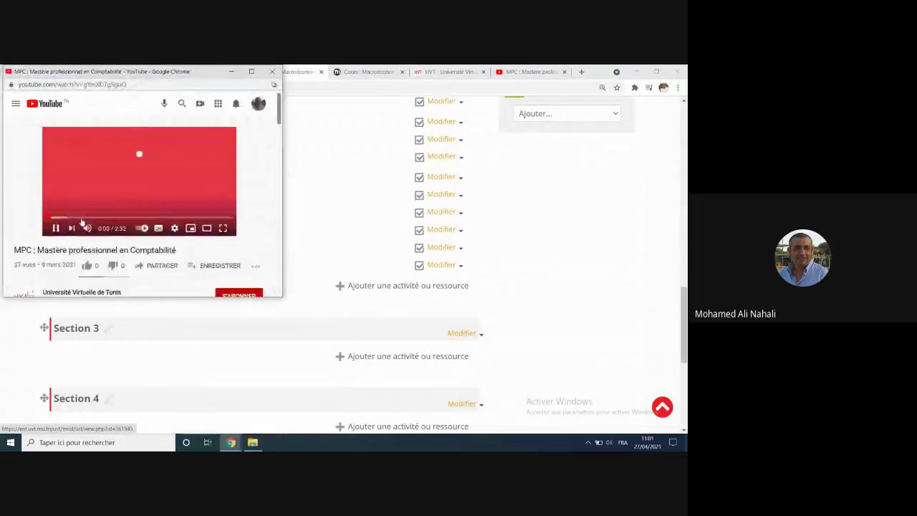
left_click(272, 72)
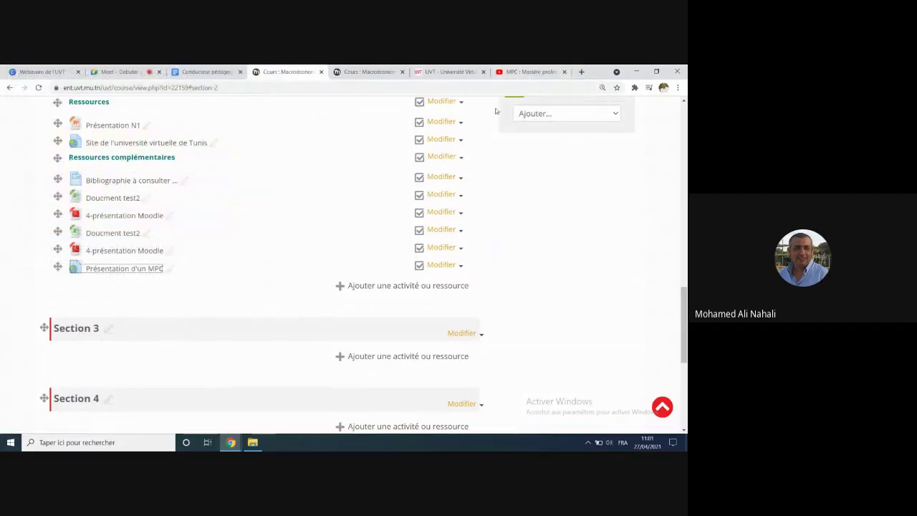
scroll(118, 233, "up", 3)
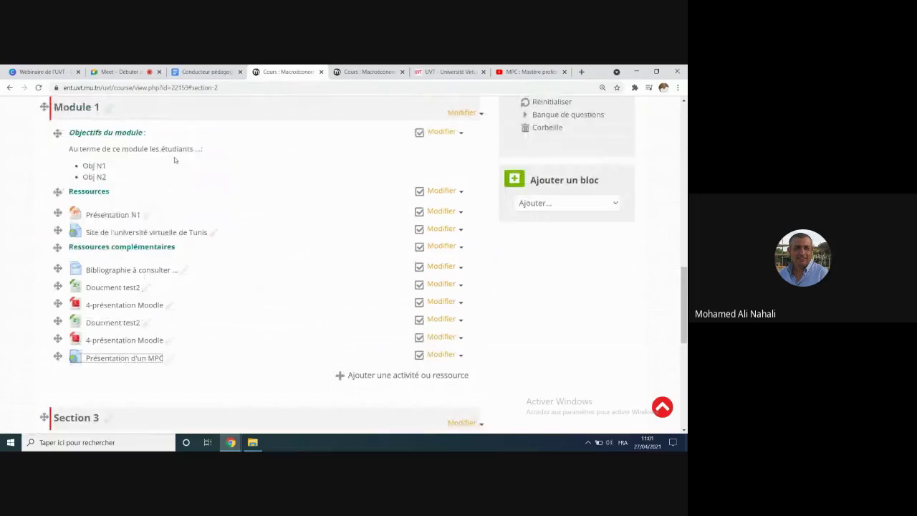
scroll(174, 160, "down", 3)
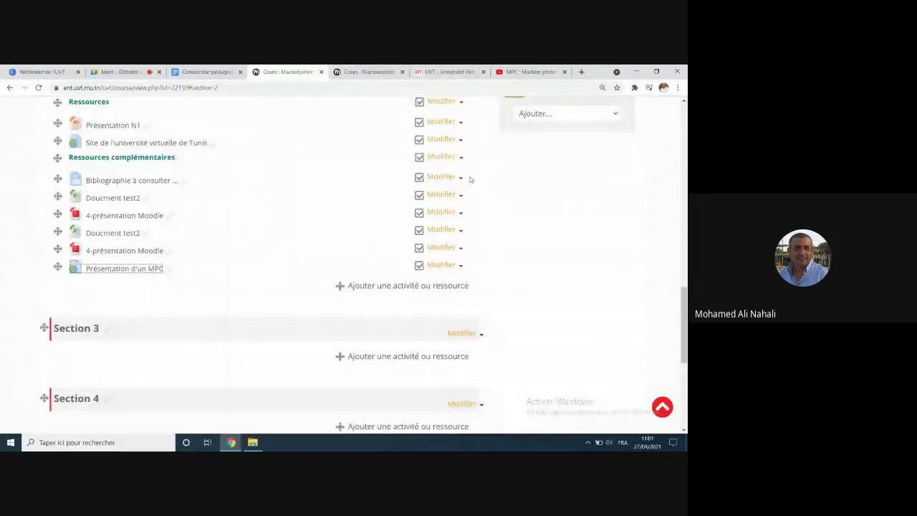
left_click(530, 71)
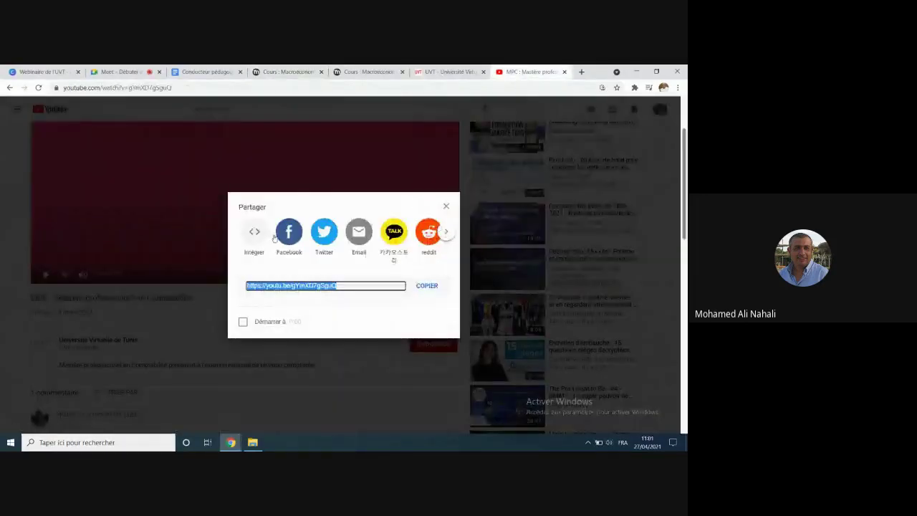
Step: Reopen the MPC video's sharing options and select its short share link
left_click(447, 206)
left_click(348, 318)
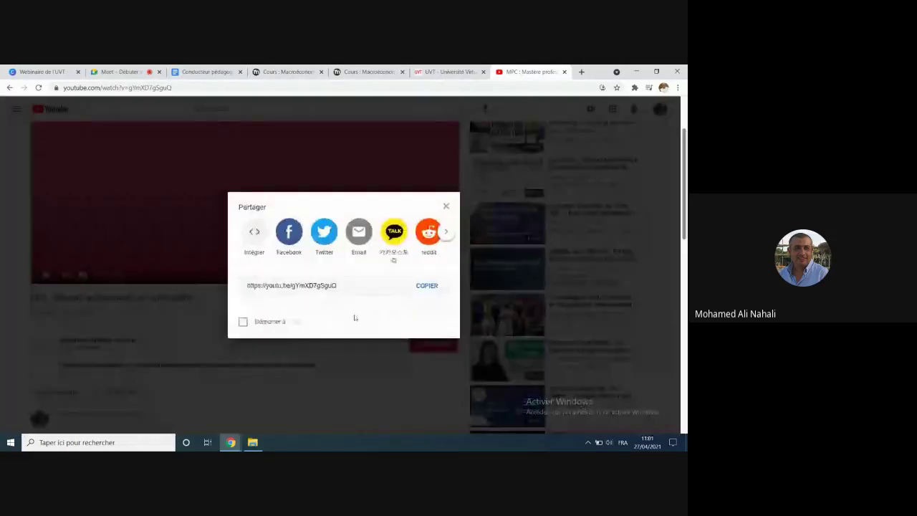
left_click_drag(345, 286, 250, 285)
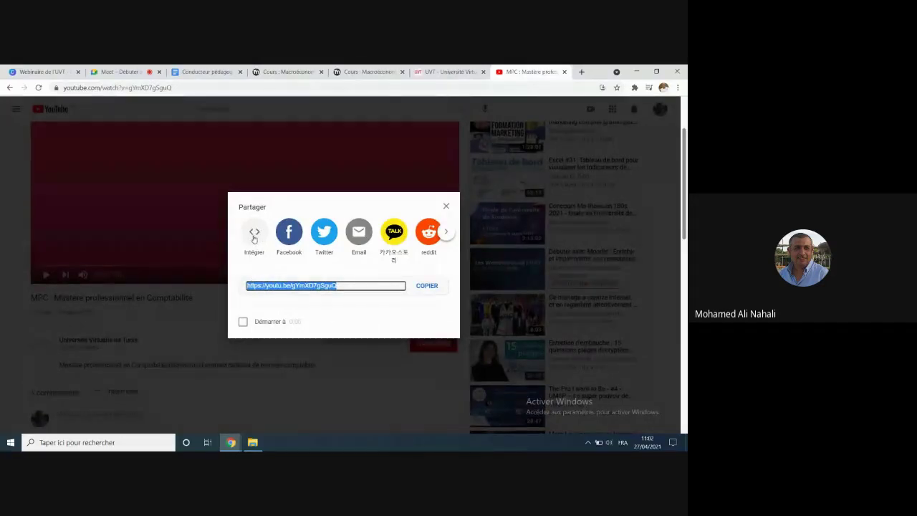
Step: Copy the Intégrer iframe code with 'Démarrer à' turned off, then return to Cours : Macroéconomie
left_click(253, 239)
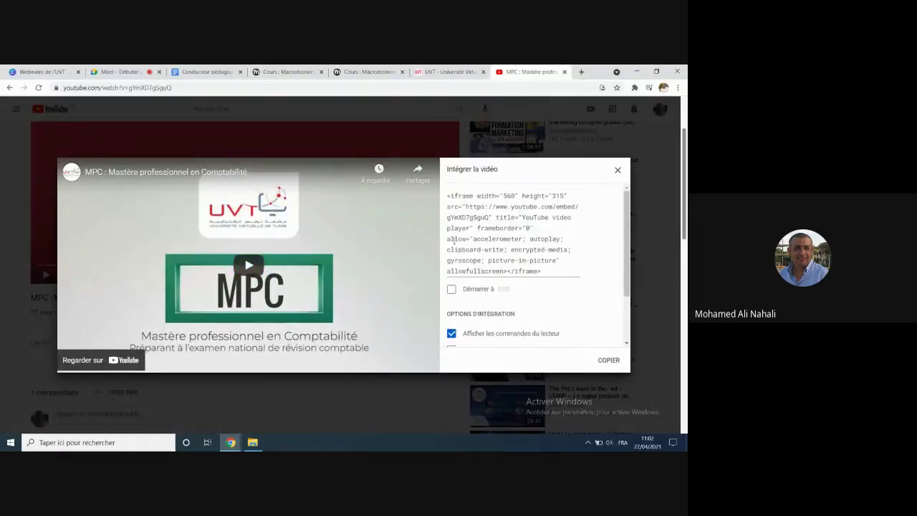
left_click(608, 361)
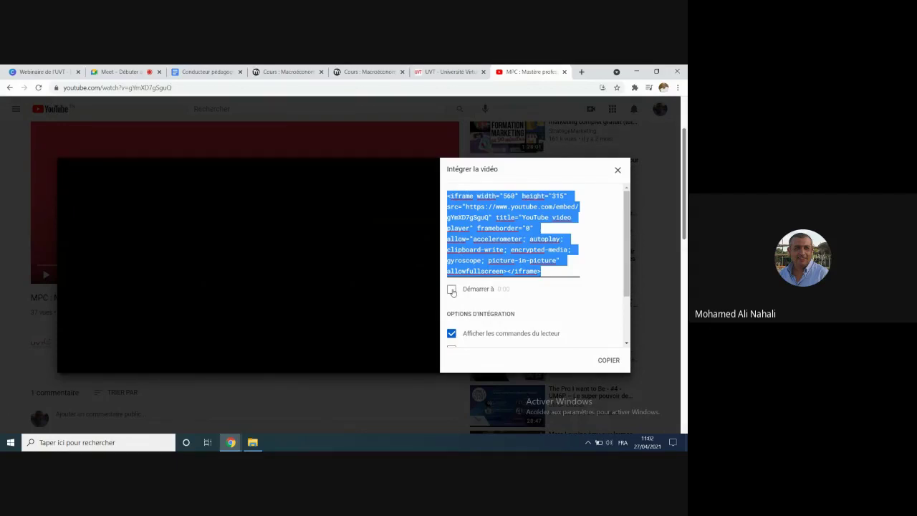
left_click(451, 289)
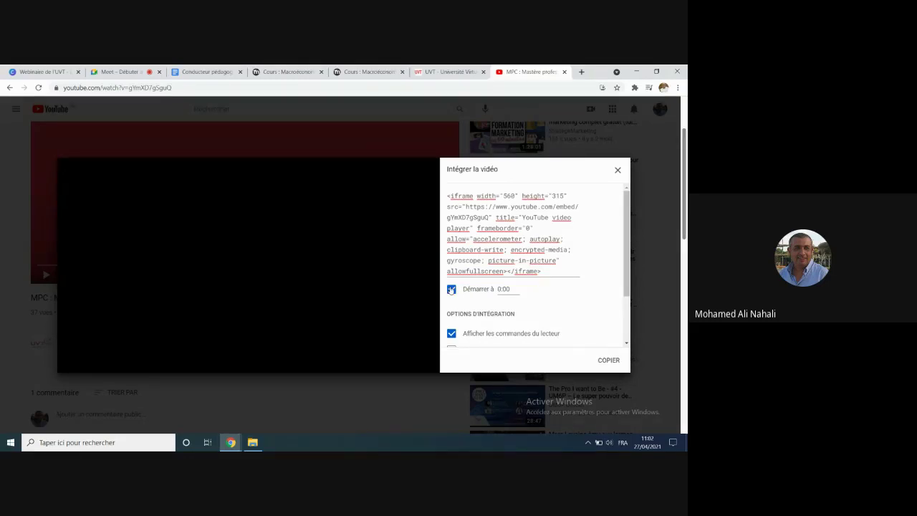
left_click(451, 289)
left_click(605, 364)
key("ctrl+c")
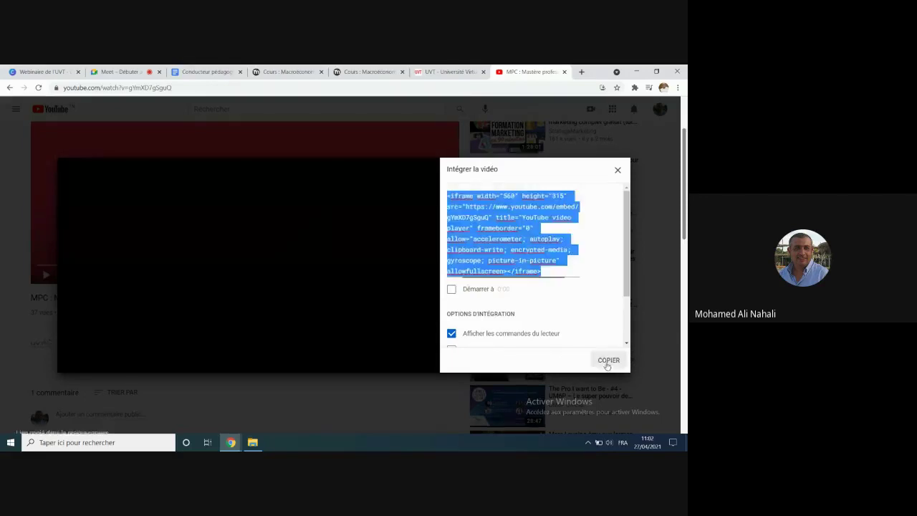
left_click(619, 171)
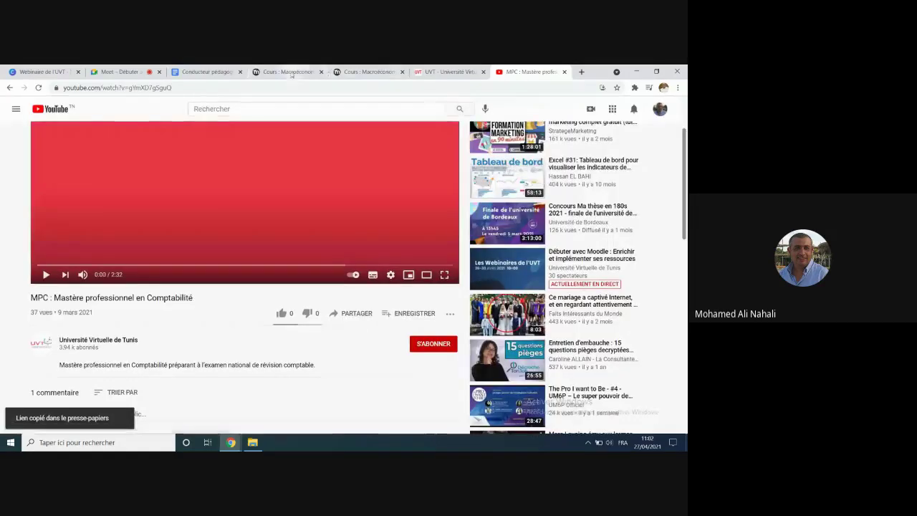
left_click(289, 72)
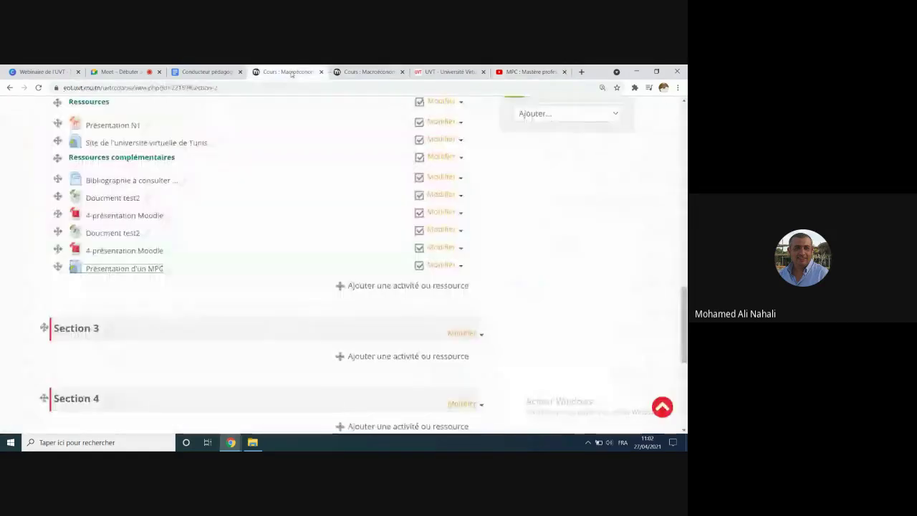
Step: Start adding an Étiquette label to Module 1
left_click(373, 286)
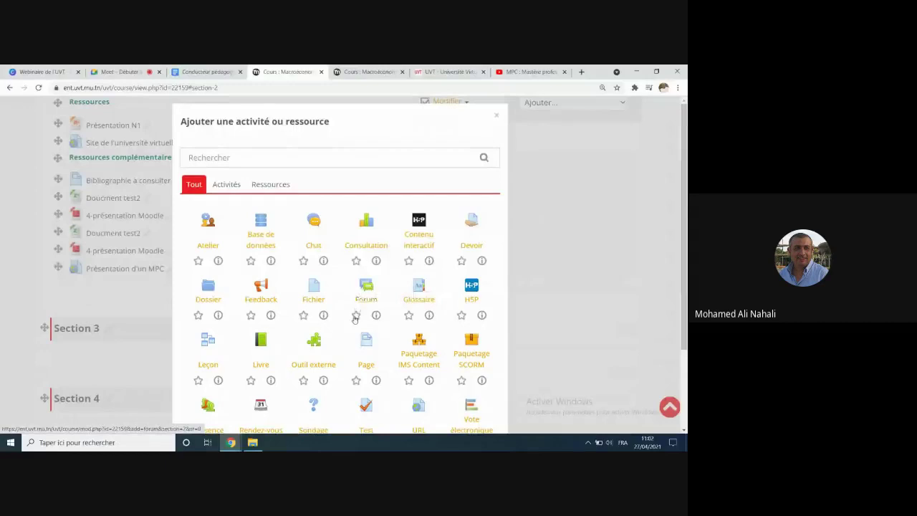
scroll(355, 360, "down", 1)
scroll(355, 360, "down", 2)
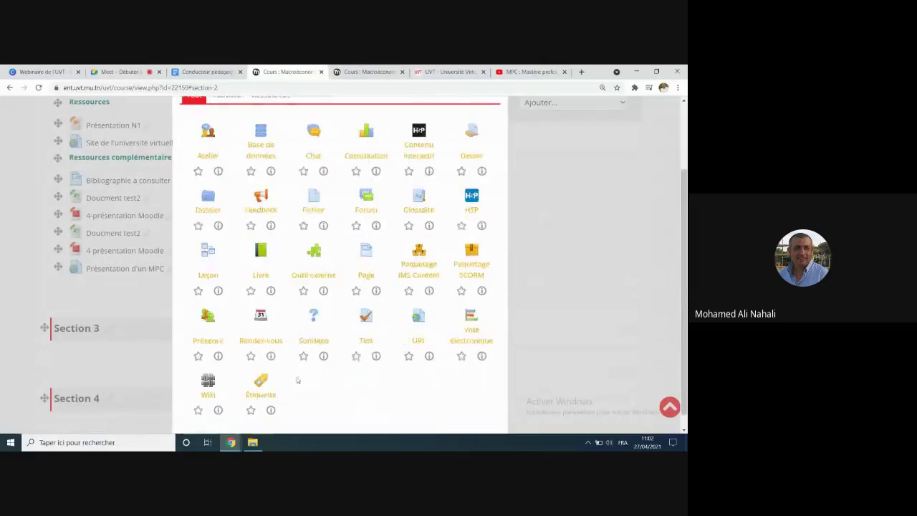
left_click(266, 384)
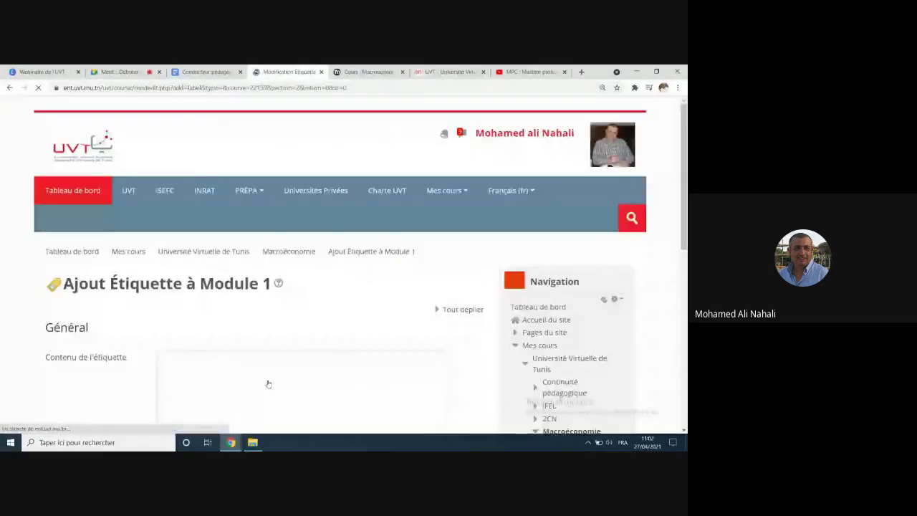
scroll(315, 293, "down", 2)
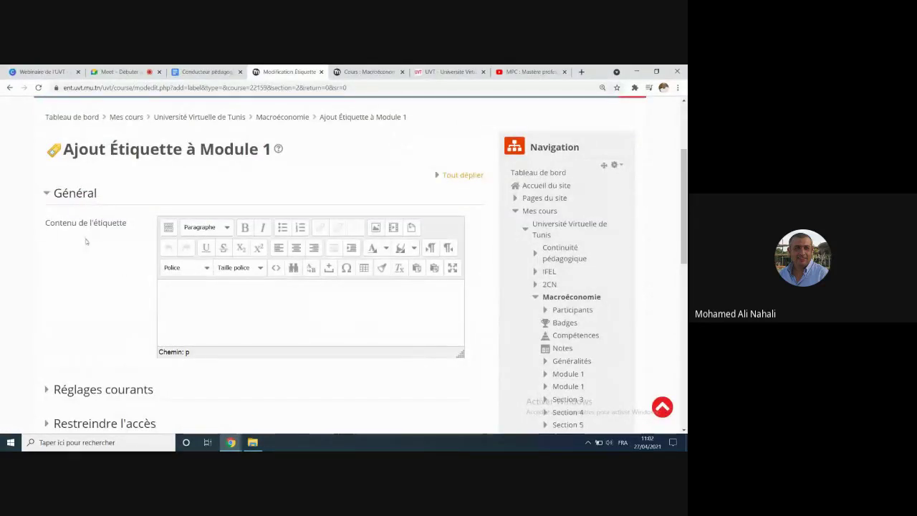
Step: Paste the MPC iframe into the label's HTML source, apply it, and save to the course
left_click(276, 271)
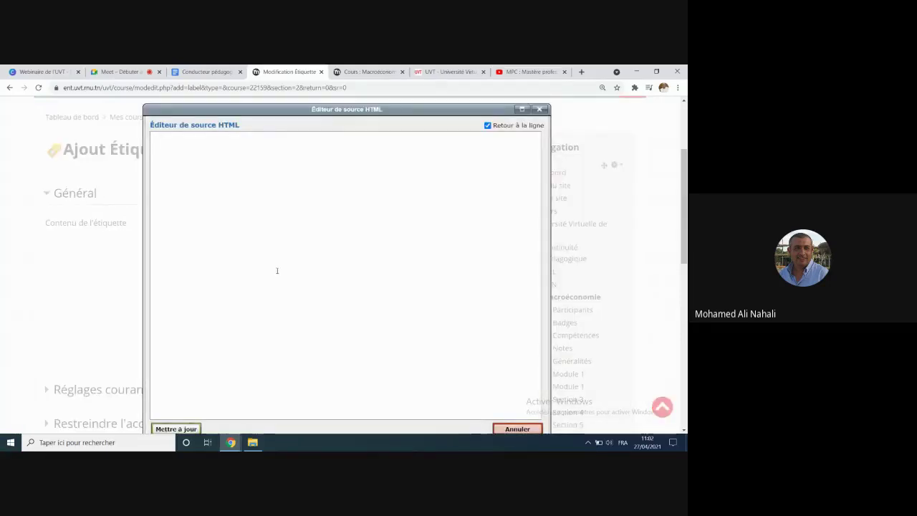
key("ctrl+v")
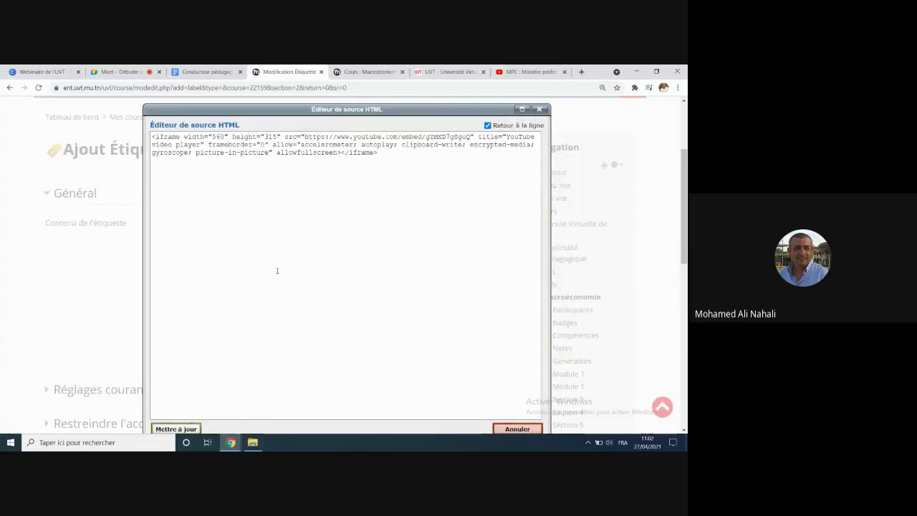
scroll(267, 202, "down", 1)
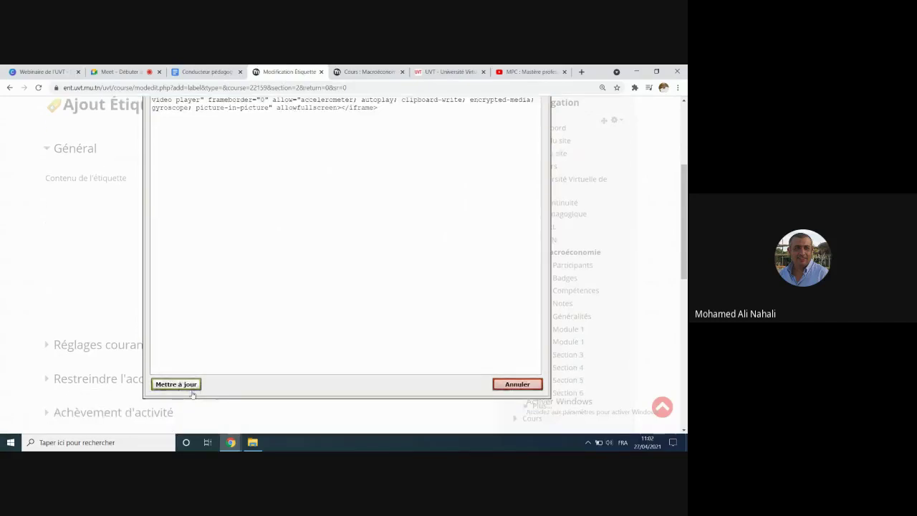
left_click(175, 384)
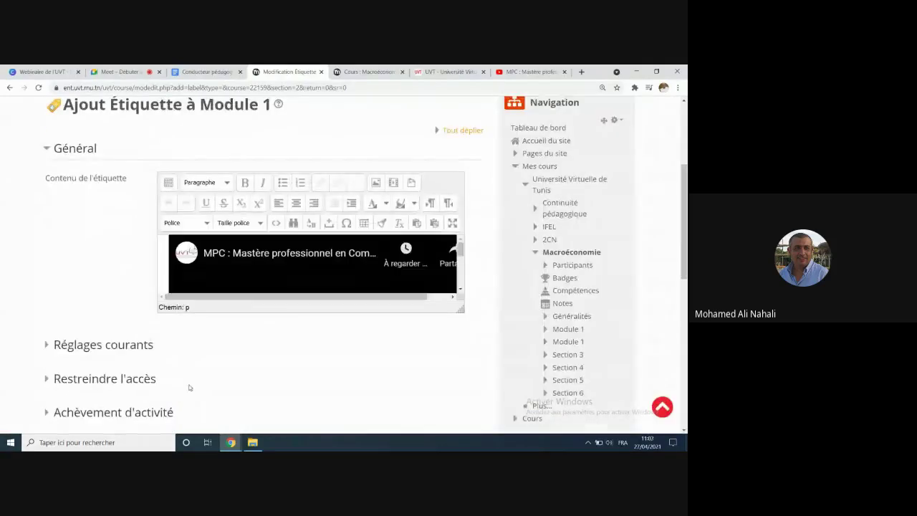
scroll(308, 279, "down", 1)
scroll(308, 279, "down", 5)
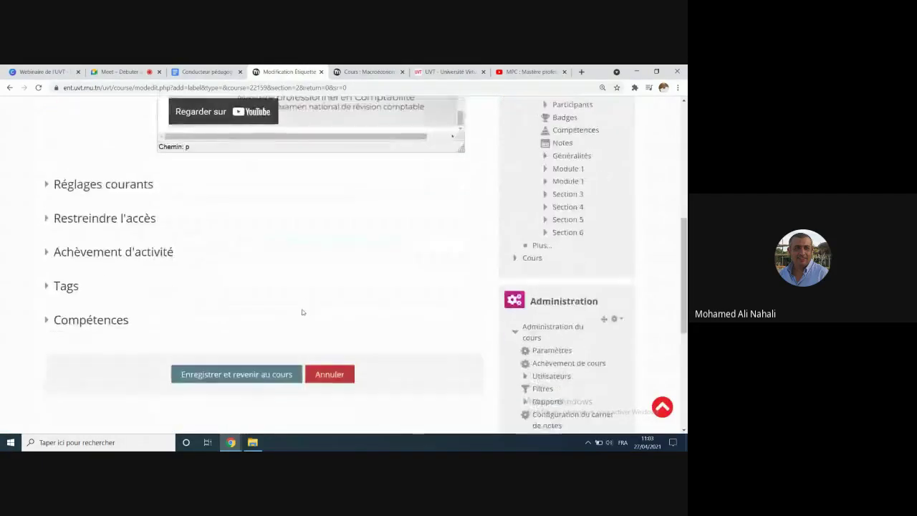
left_click(258, 222)
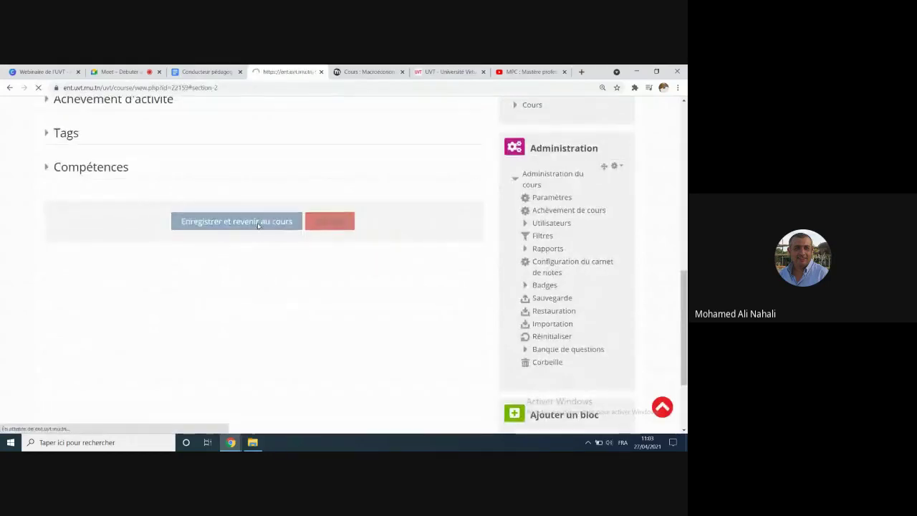
Step: Play and pause the embedded MPC video on the course page, then switch to Google Meet
scroll(266, 305, "down", 2)
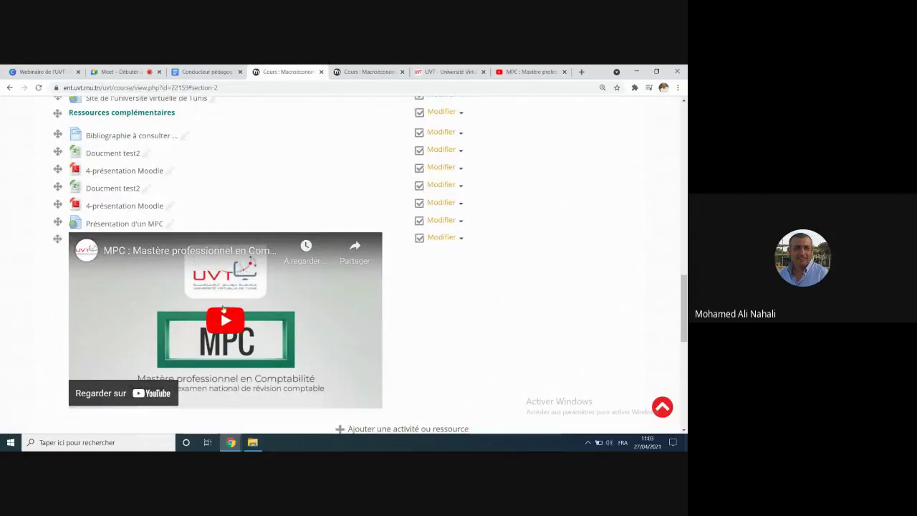
left_click(226, 323)
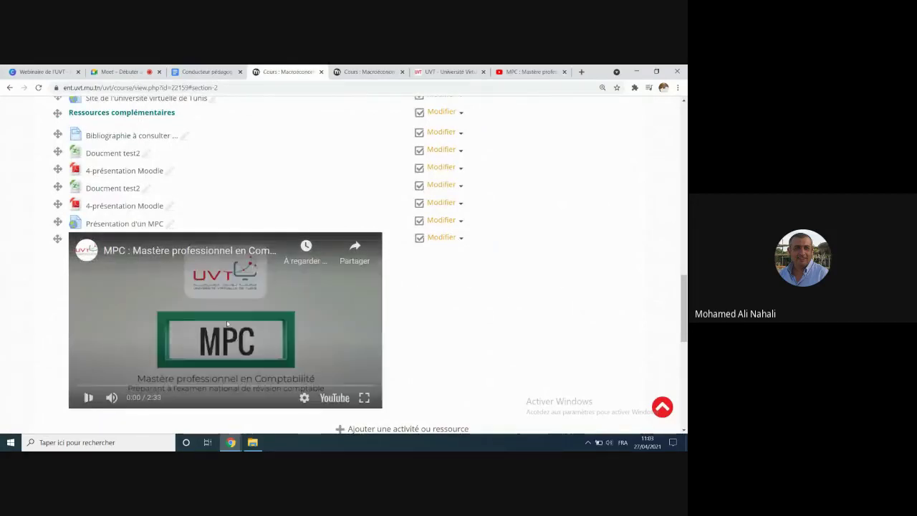
left_click(90, 398)
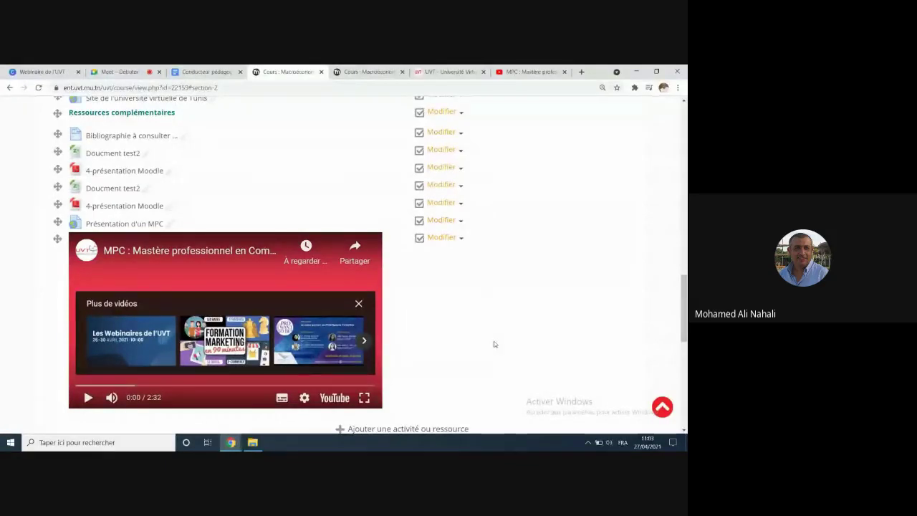
left_click(114, 72)
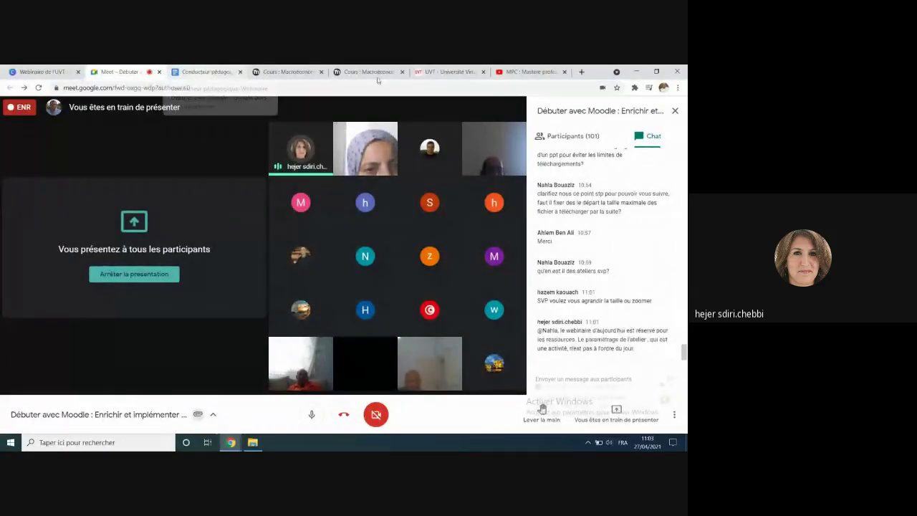
Step: Switch to the Cours : Macroéconomie tab in Chrome
left_click(296, 70)
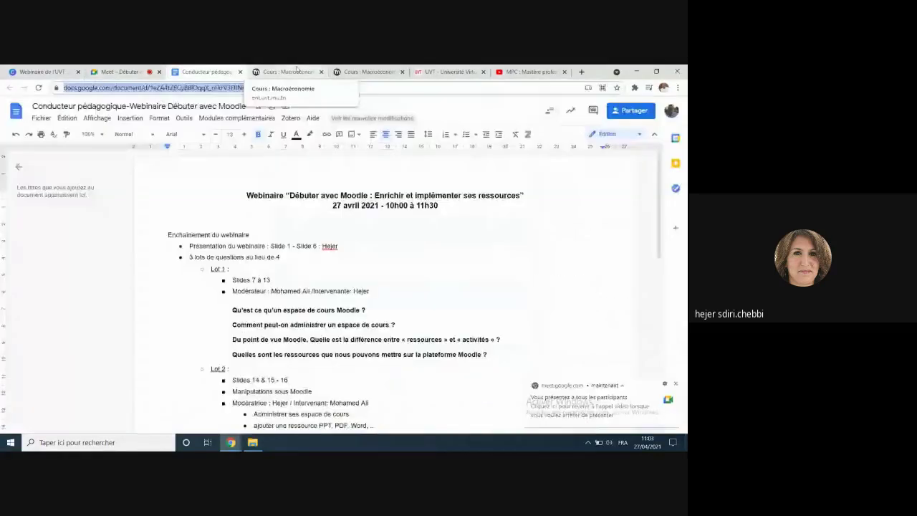
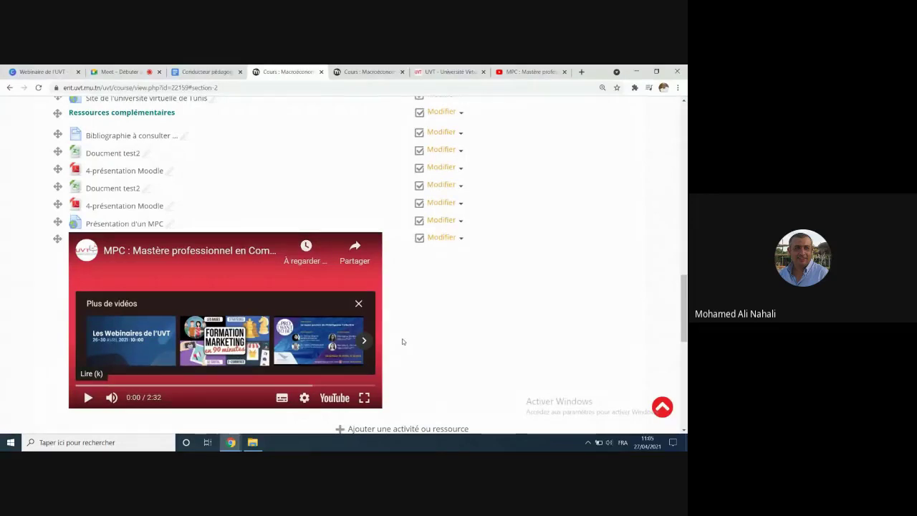
Step: Open the section settings for Module 1 via its Modifier menu
scroll(402, 338, "up", 3)
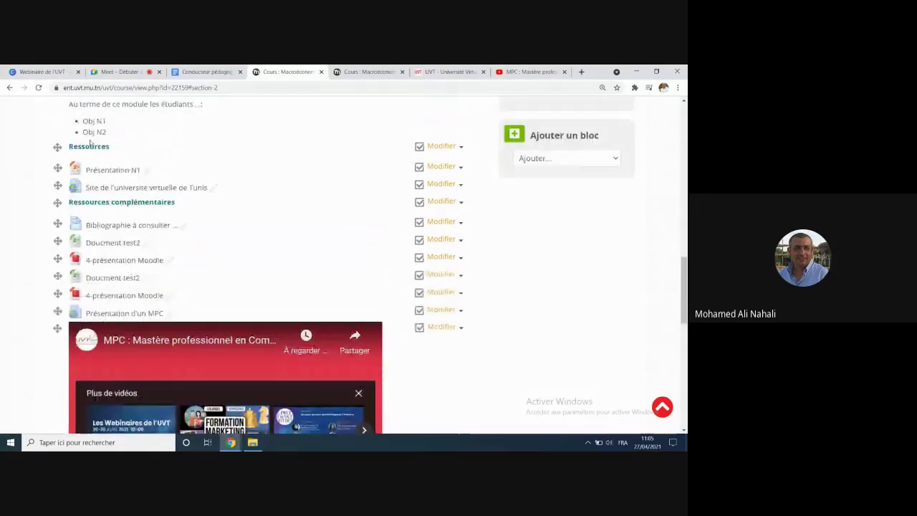
scroll(242, 287, "up", 3)
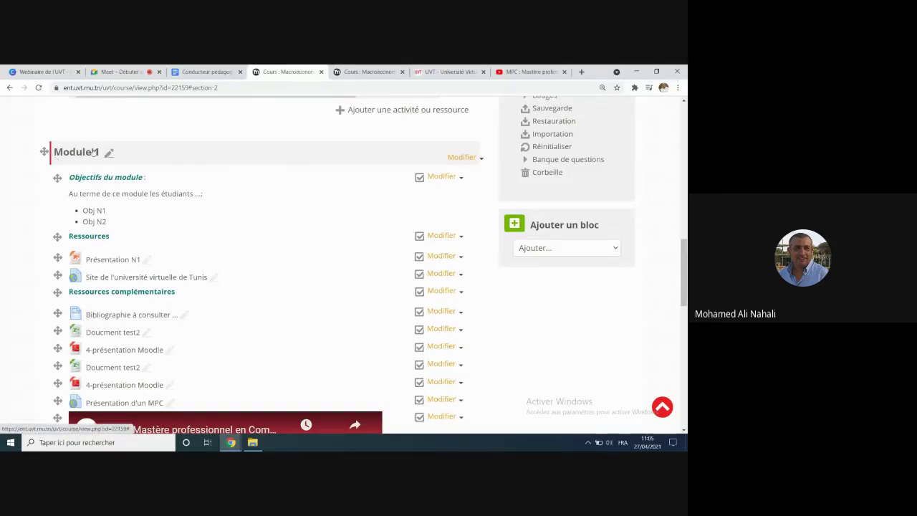
scroll(288, 251, "down", 1)
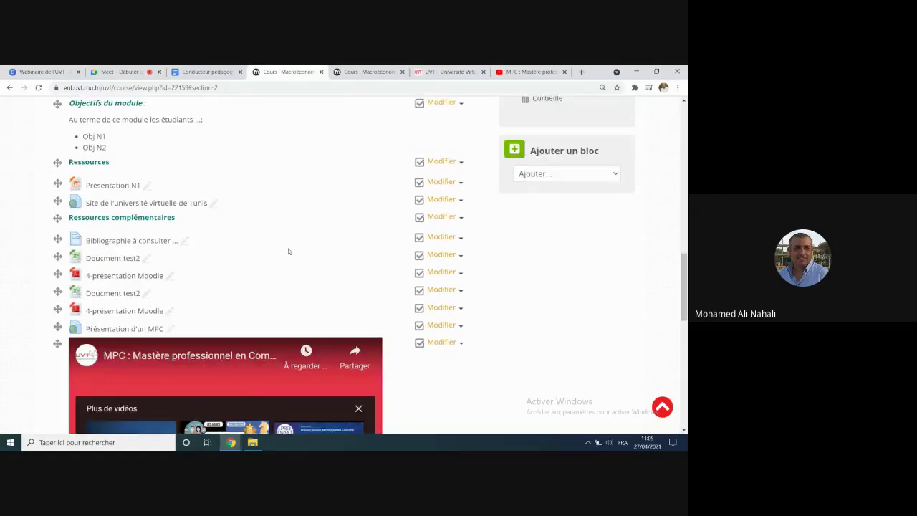
scroll(327, 216, "up", 1)
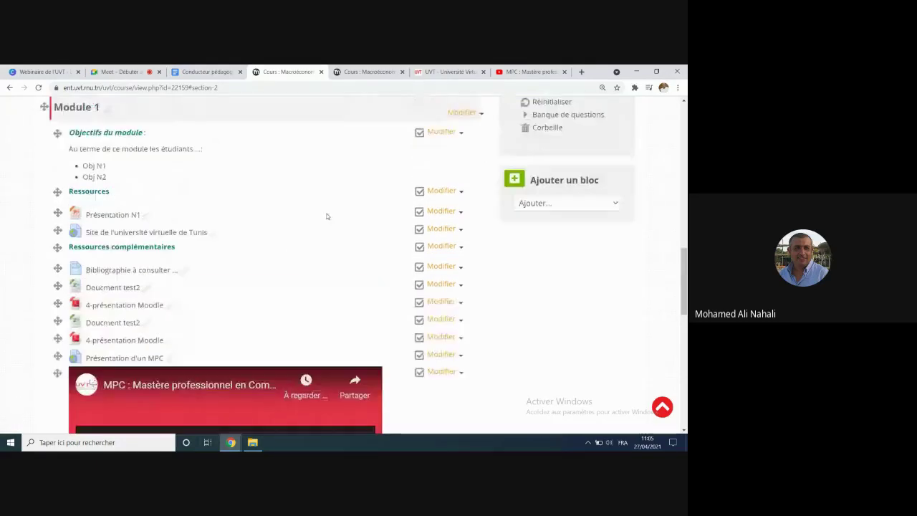
scroll(326, 217, "up", 1)
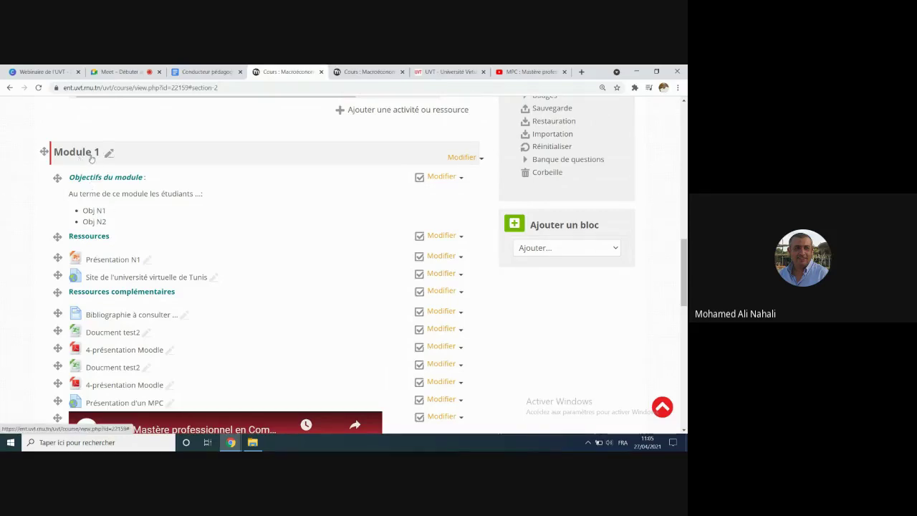
scroll(279, 222, "up", 2)
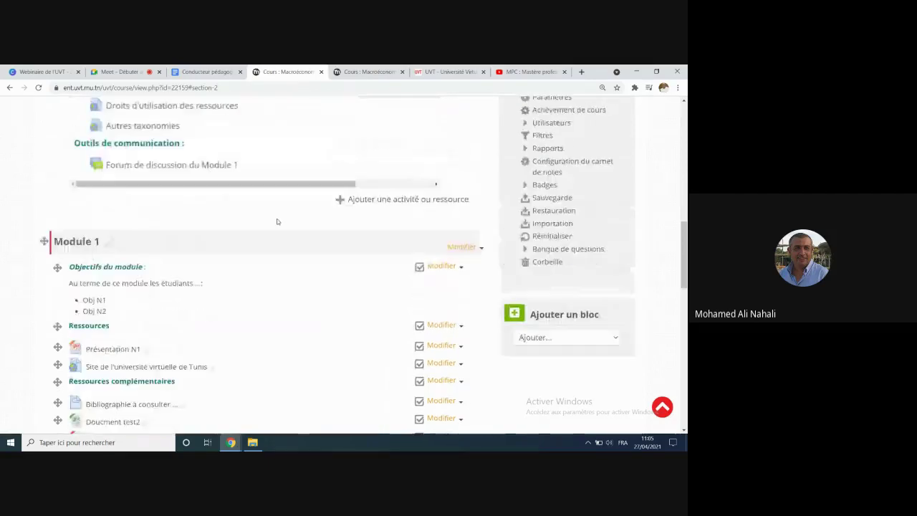
left_click(478, 247)
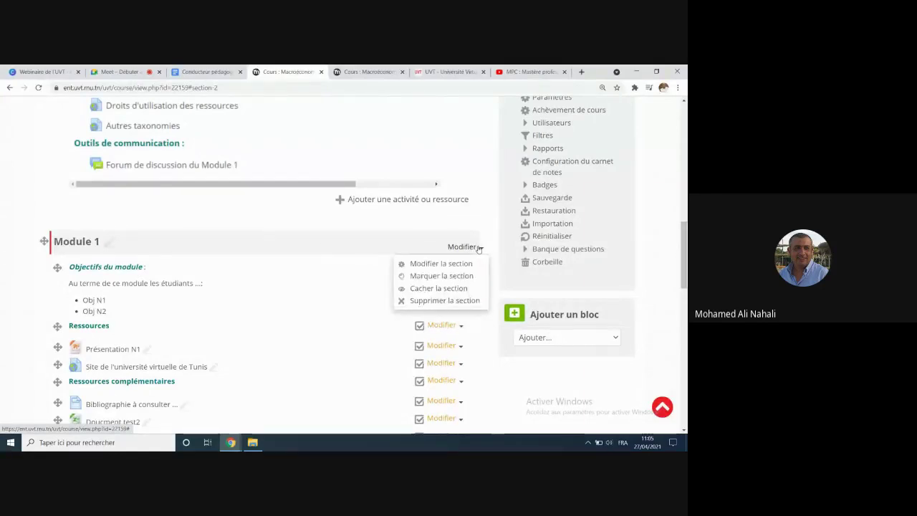
left_click(426, 264)
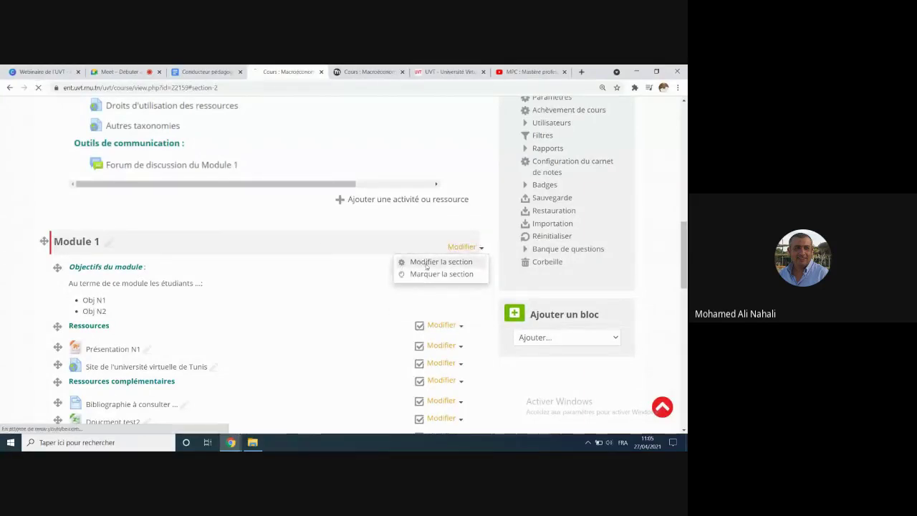
Step: Expand Restreindre l'accès and bring up the Ajouter une restriction dialog
scroll(320, 268, "down", 3)
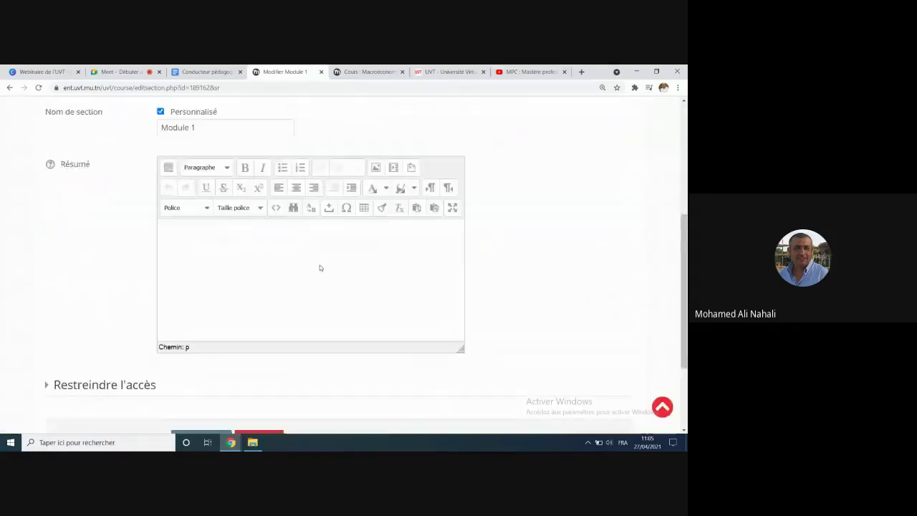
scroll(320, 268, "down", 1)
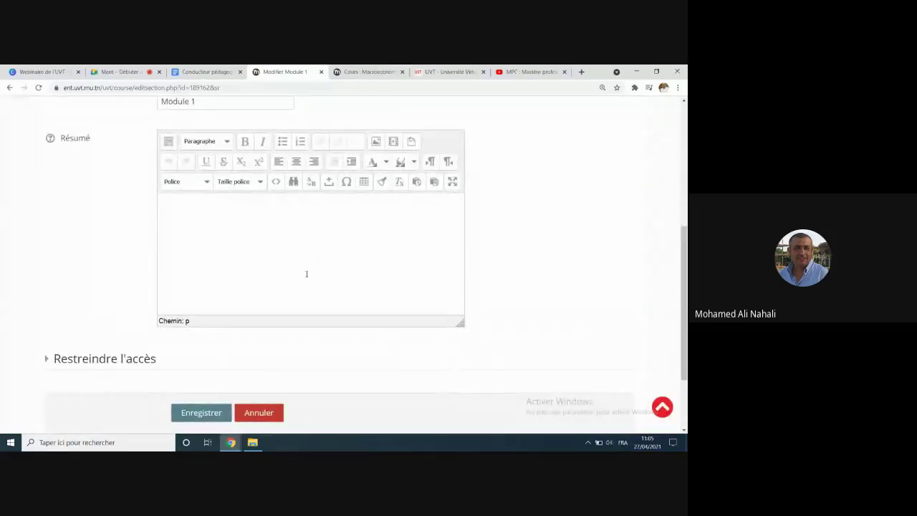
left_click(47, 361)
scroll(310, 356, "down", 1)
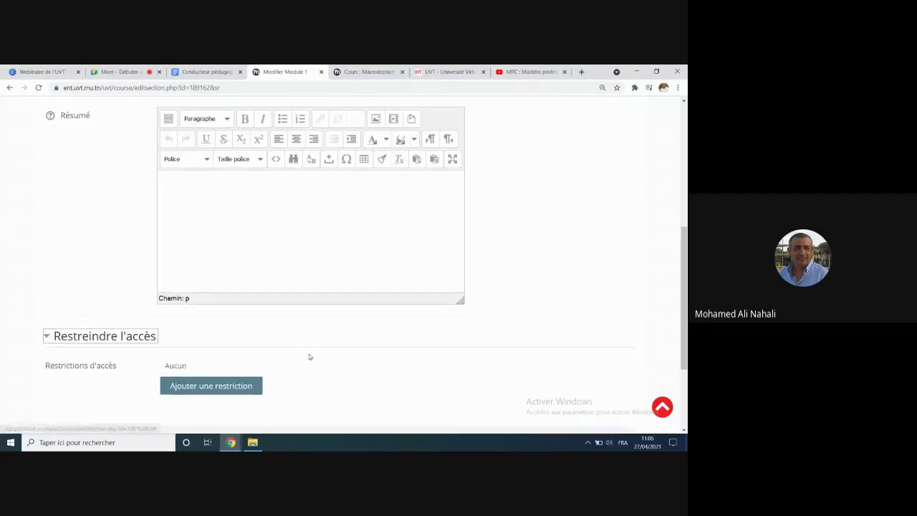
scroll(310, 356, "down", 3)
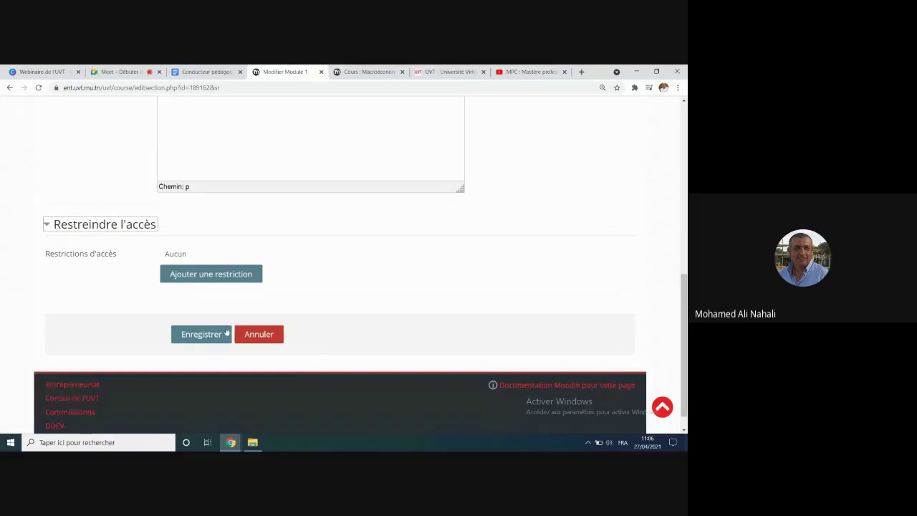
left_click(227, 273)
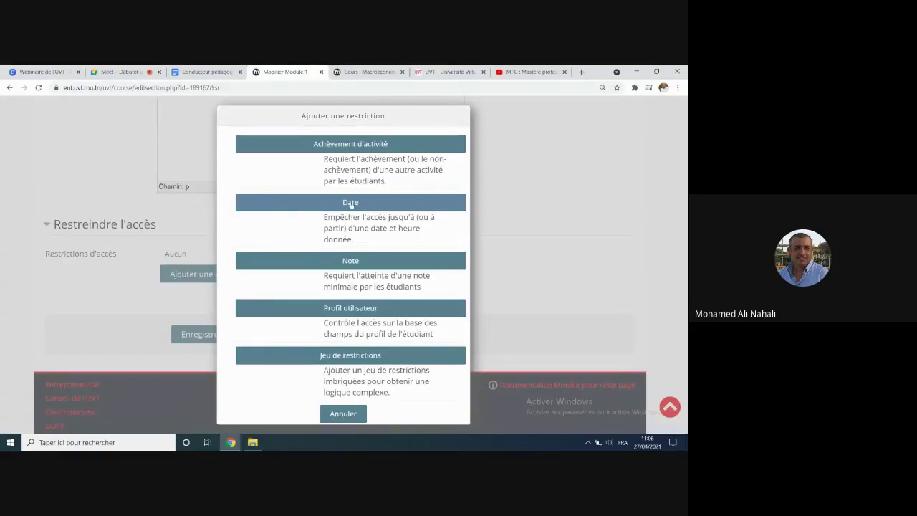
Step: Add a Date restriction 'à partir du' 30 avril 2021, 08:00 to Module 1 and save
left_click(350, 203)
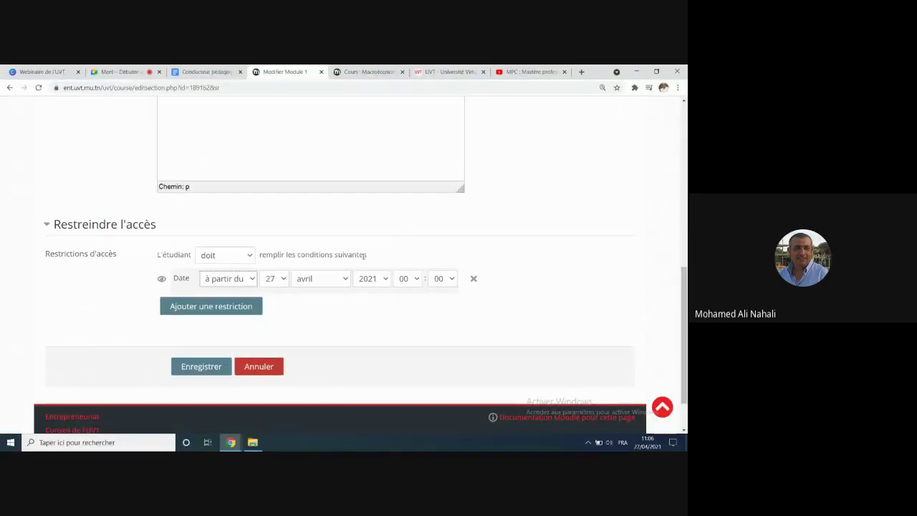
left_click(252, 280)
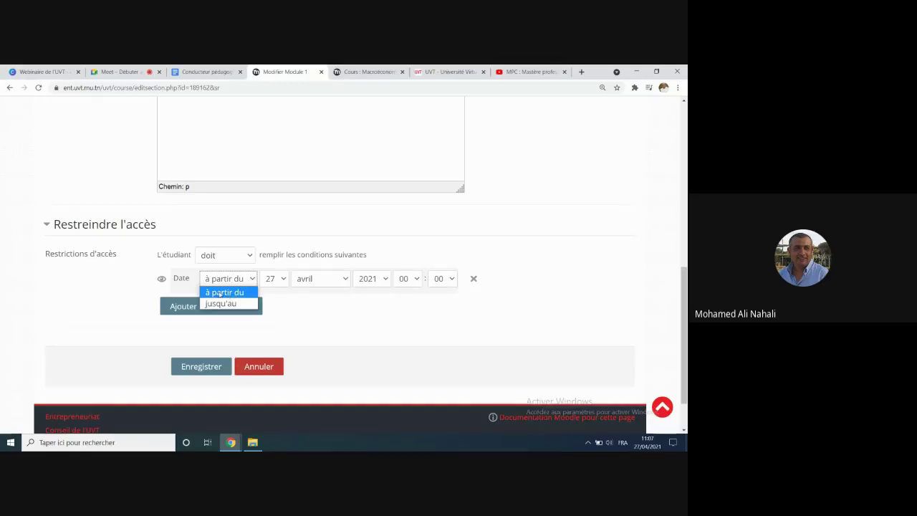
left_click(230, 292)
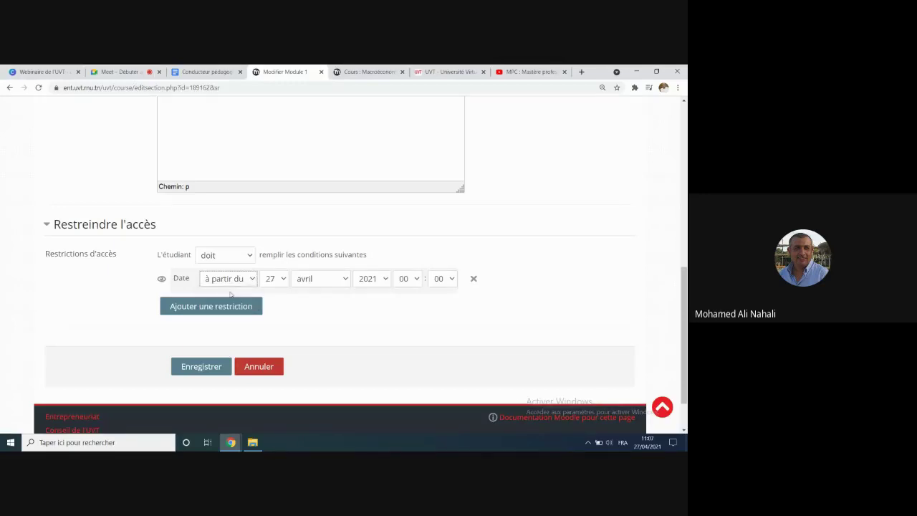
left_click(276, 278)
scroll(285, 230, "down", 3)
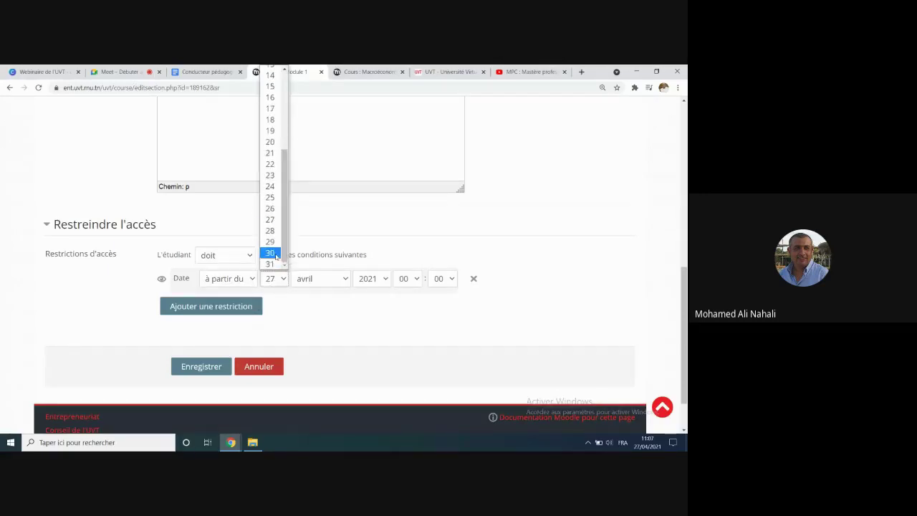
left_click(270, 252)
left_click(405, 278)
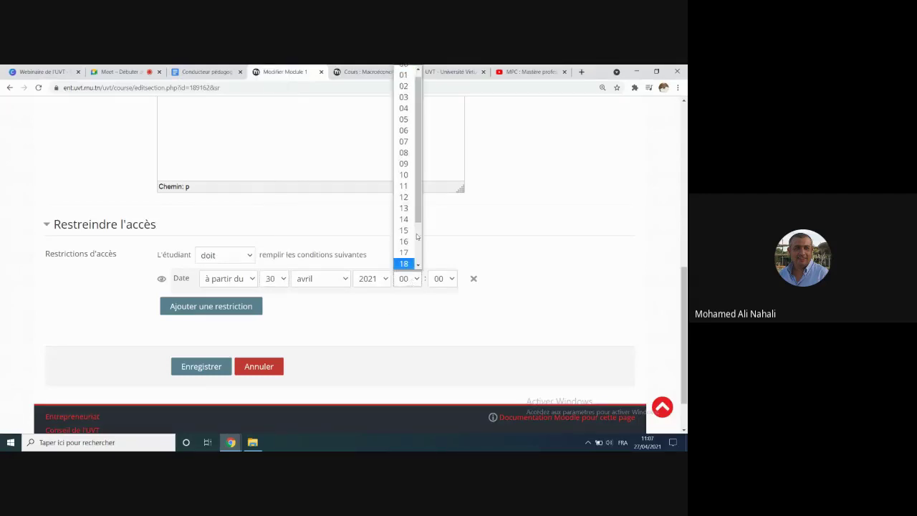
left_click(409, 152)
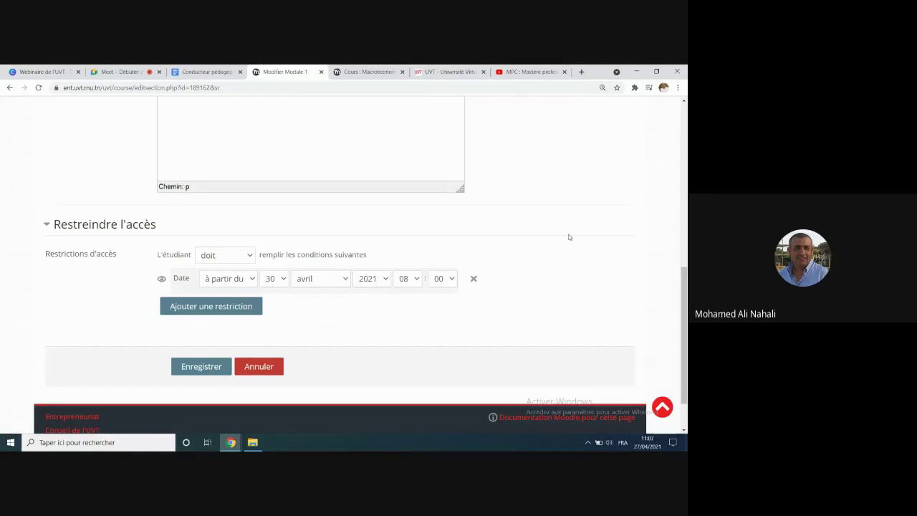
left_click(207, 370)
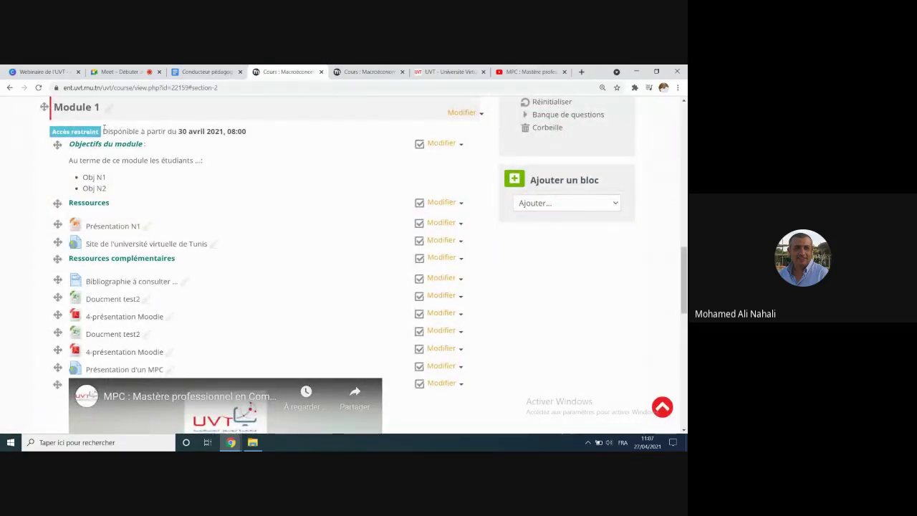
left_click_drag(104, 130, 256, 131)
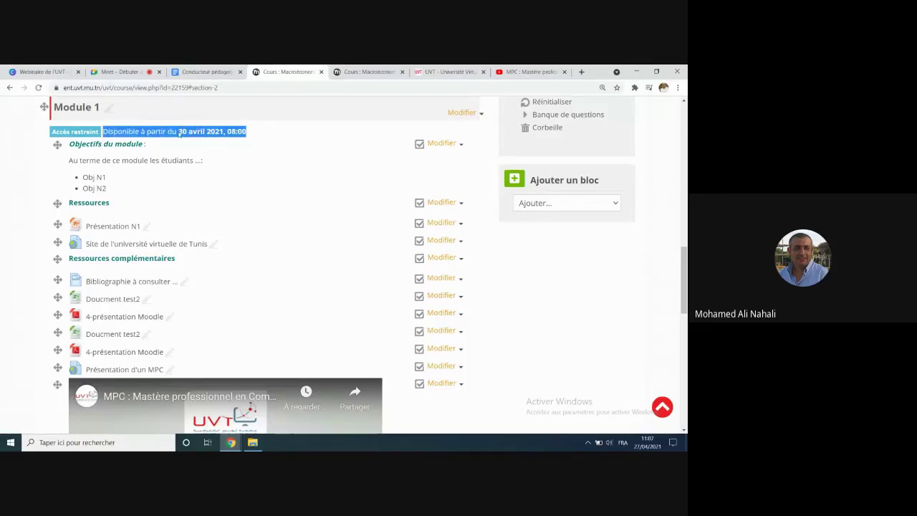
left_click(118, 130)
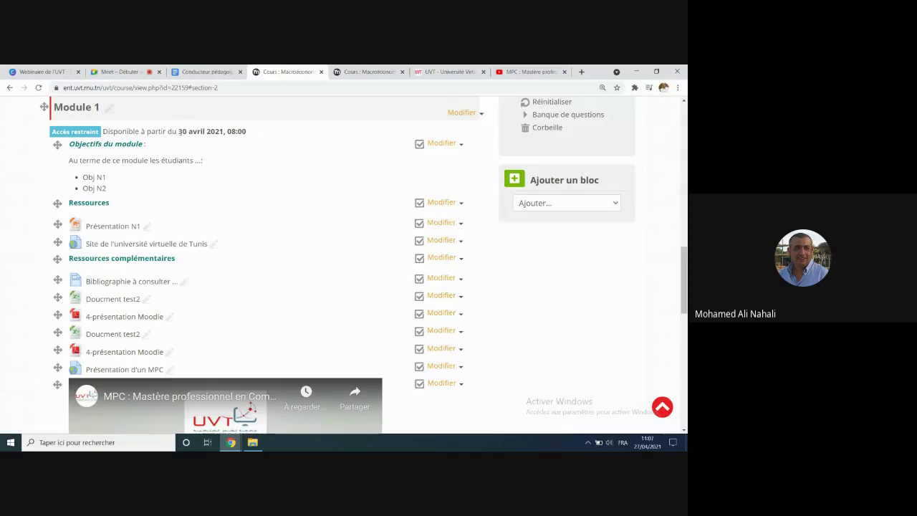
left_click_drag(179, 131, 267, 134)
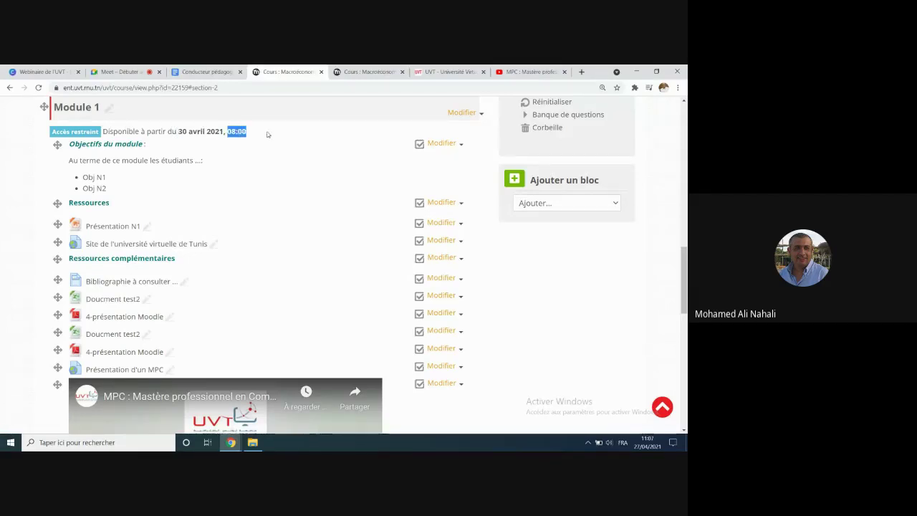
scroll(256, 173, "up", 2)
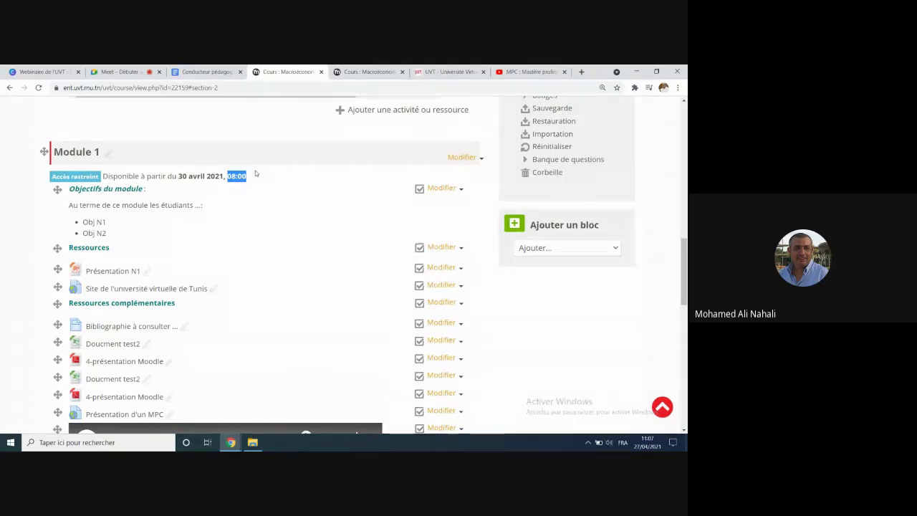
scroll(251, 174, "up", 12)
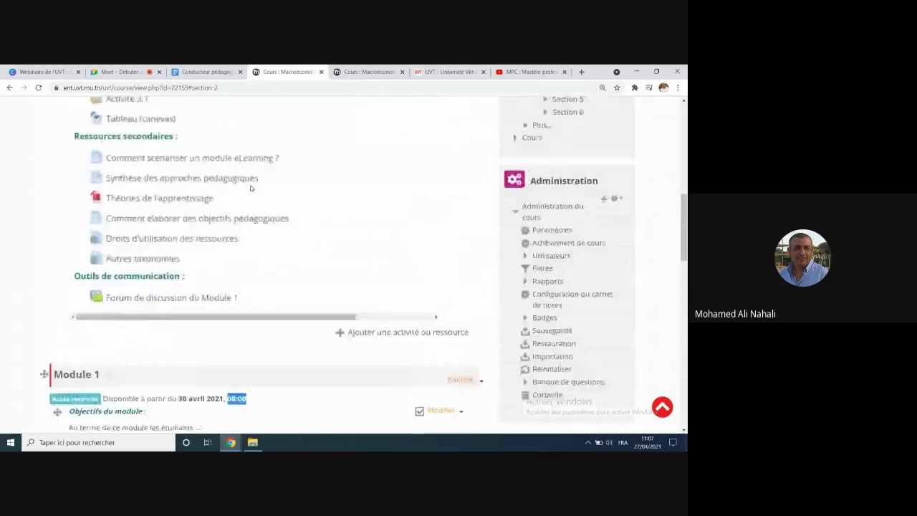
scroll(250, 192, "up", 5)
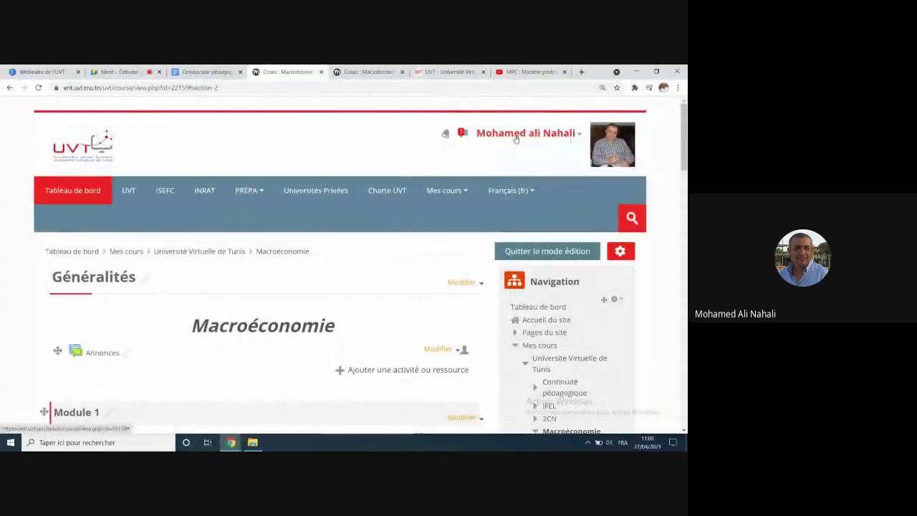
Step: Switch to the Étudiant role to preview the Macroéconomie course
left_click(579, 138)
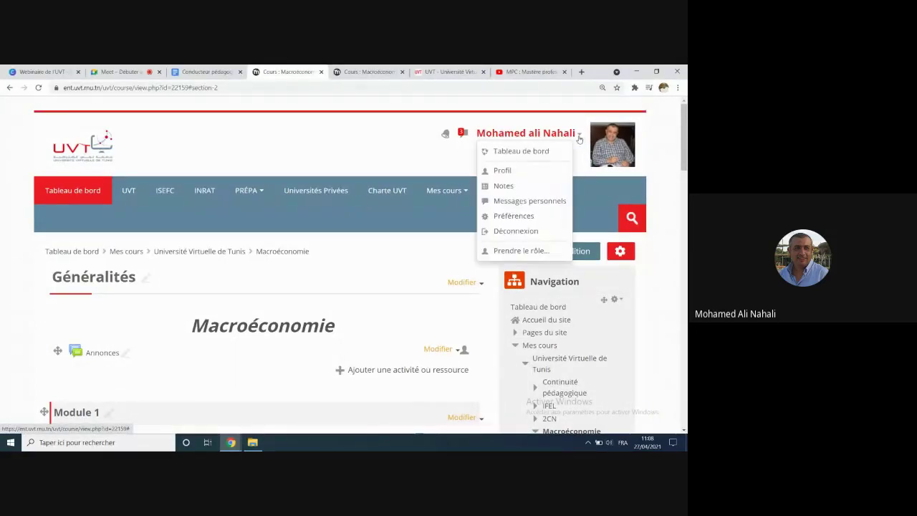
left_click(520, 251)
scroll(236, 265, "down", 2)
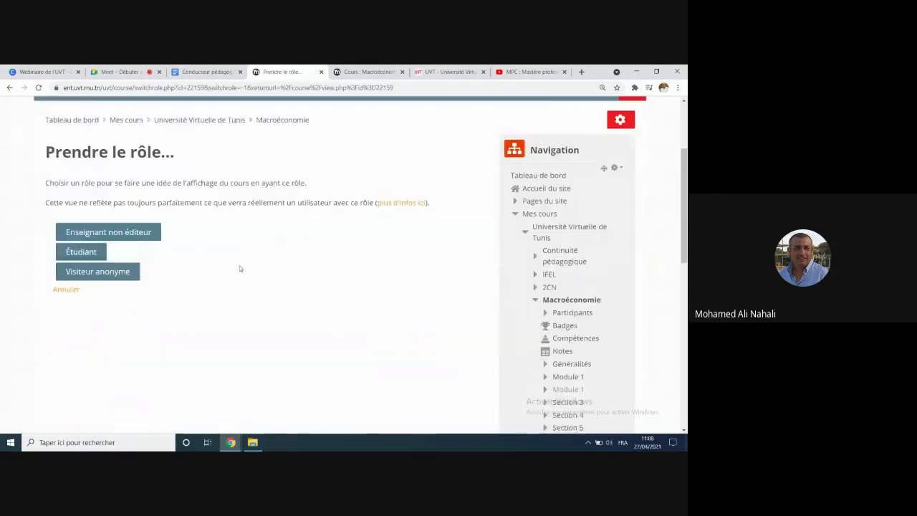
left_click(87, 250)
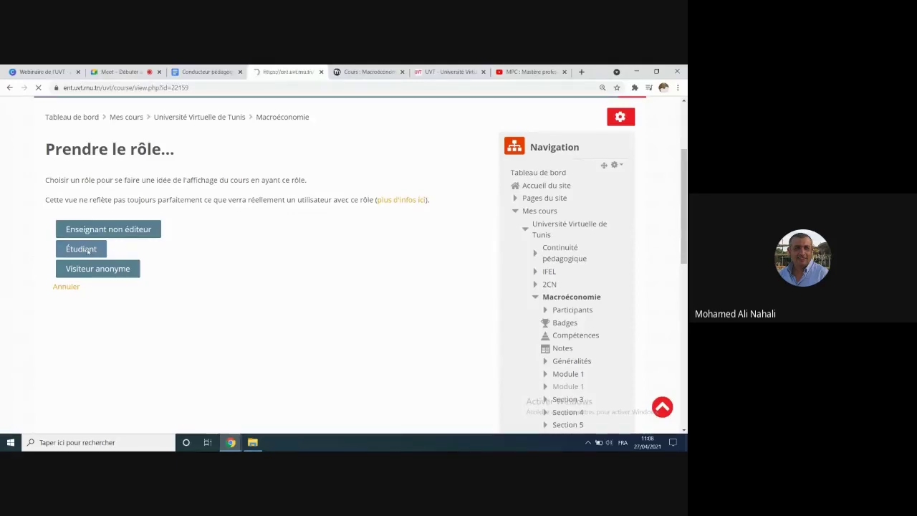
Step: Highlight Module 1's heading and its Accès restreint line showing 30 avril 2021, 08:00
scroll(275, 276, "down", 5)
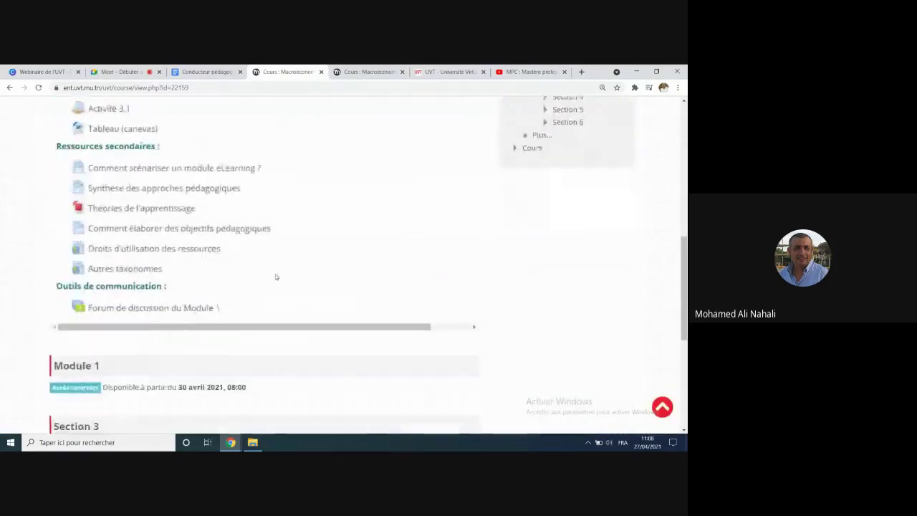
scroll(275, 275, "up", 3)
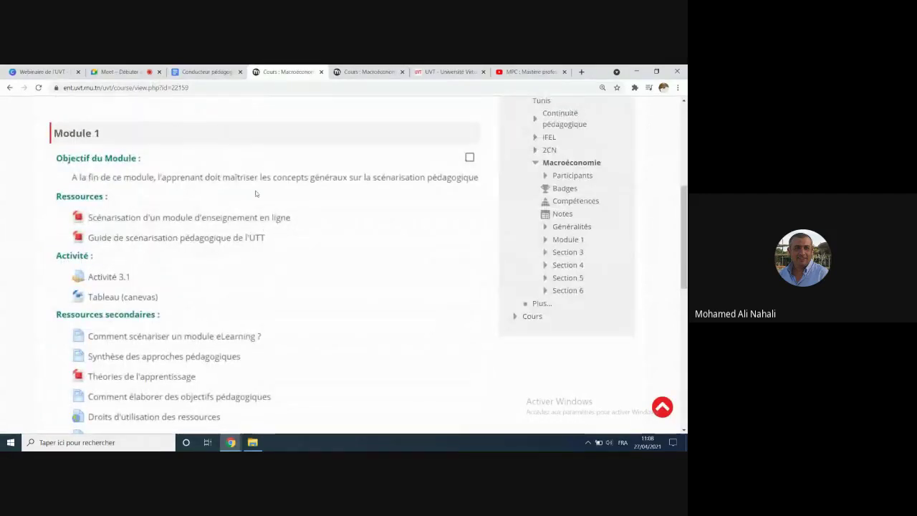
scroll(178, 223, "down", 1)
scroll(178, 223, "down", 3)
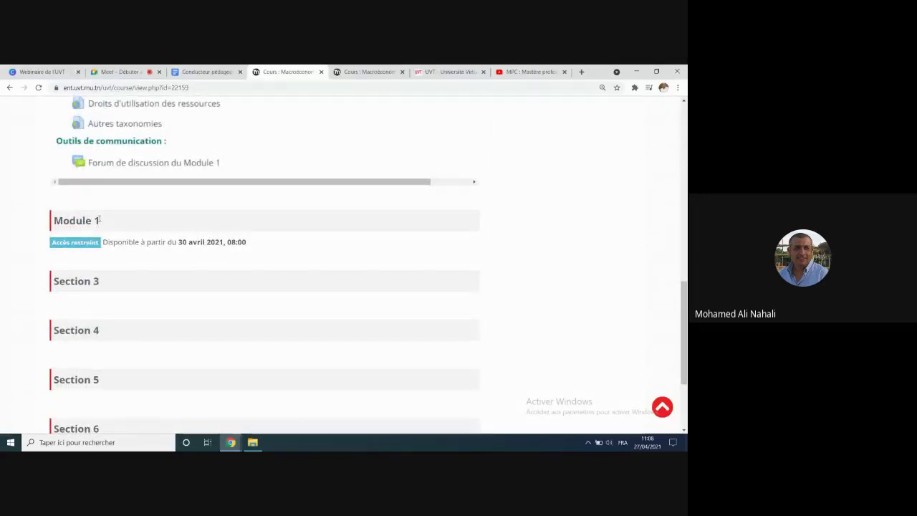
triple_click(100, 221)
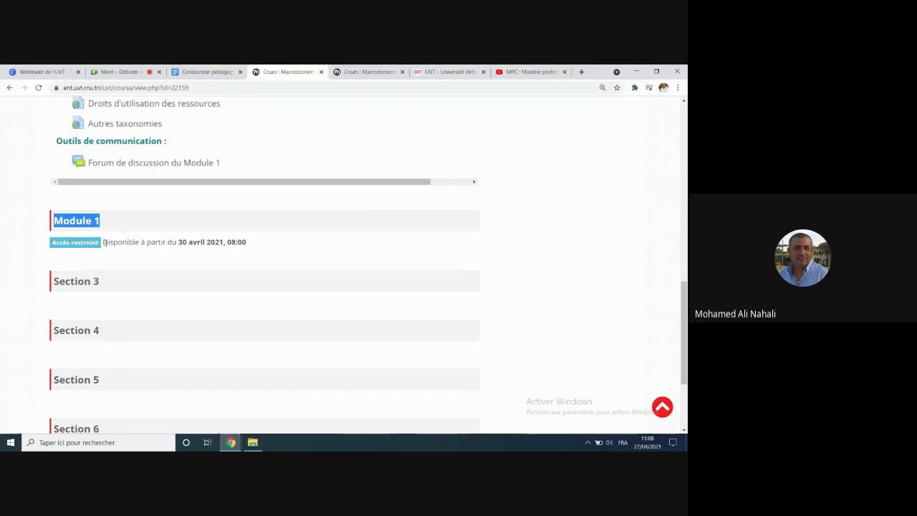
left_click_drag(102, 242, 262, 246)
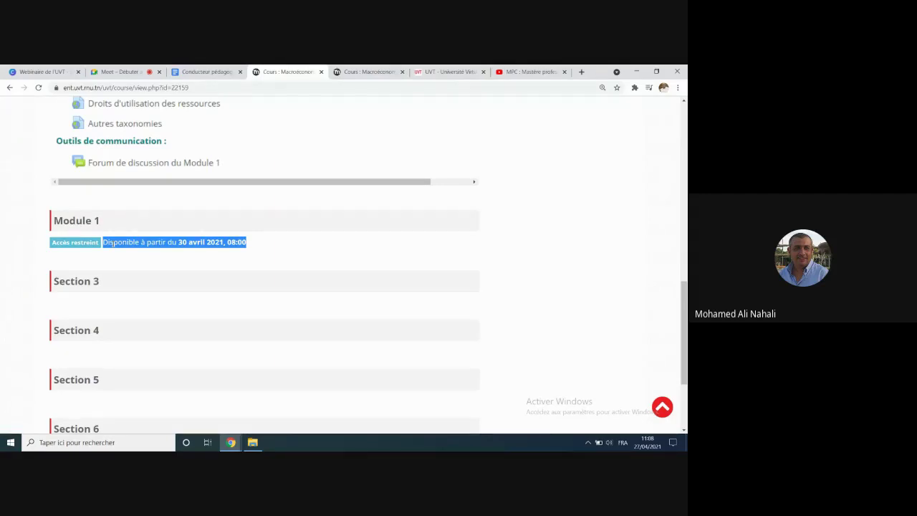
scroll(113, 244, "up", 6)
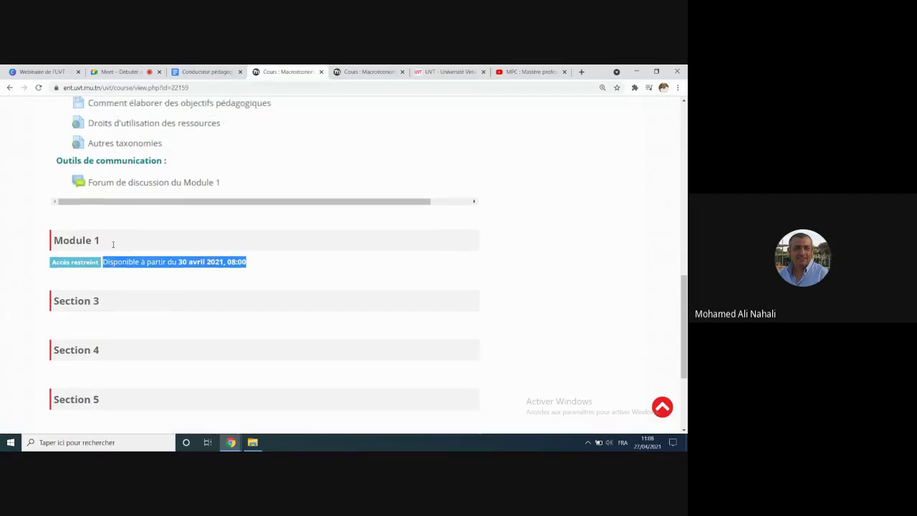
scroll(112, 247, "up", 3)
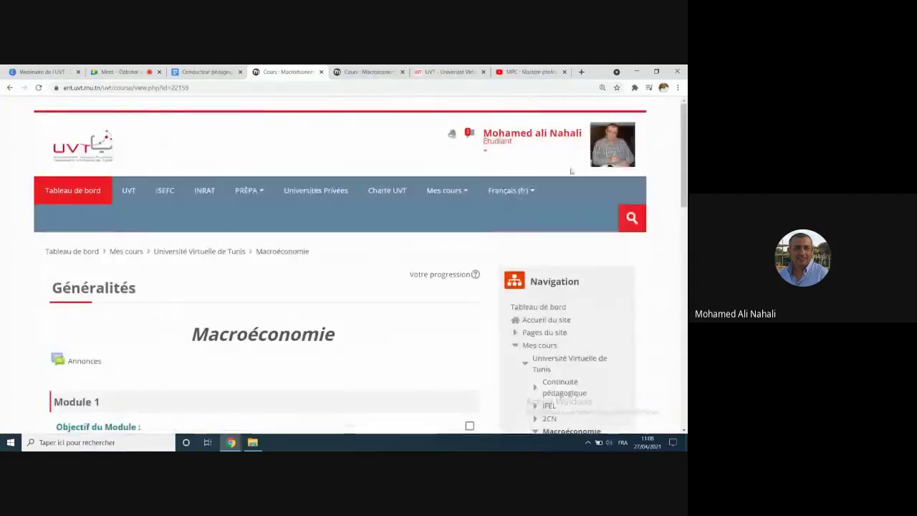
Step: Choose Retour à mon rôle normal, then scroll through Module 1 and back to the top
left_click(504, 143)
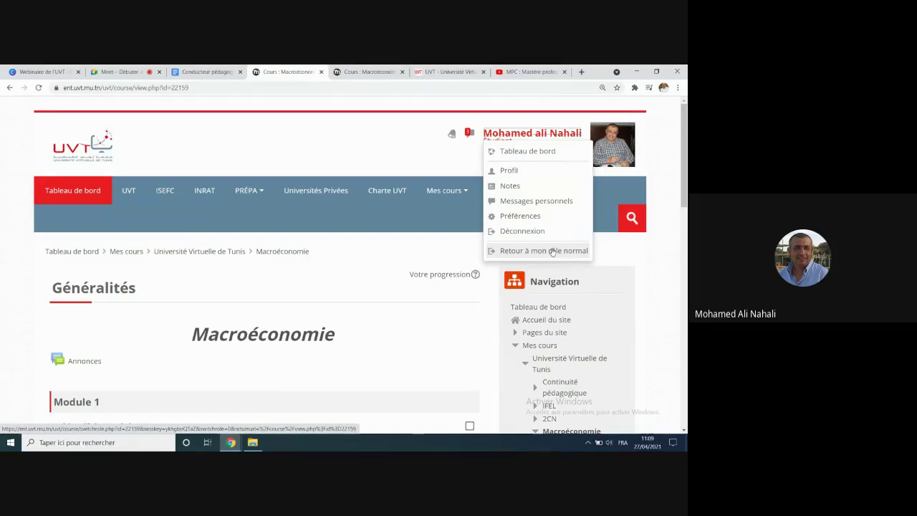
left_click(552, 250)
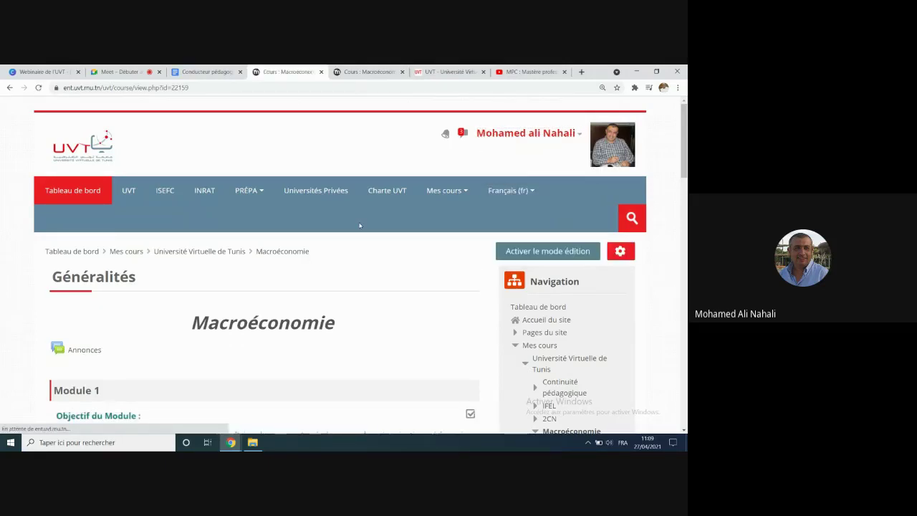
scroll(360, 225, "down", 4)
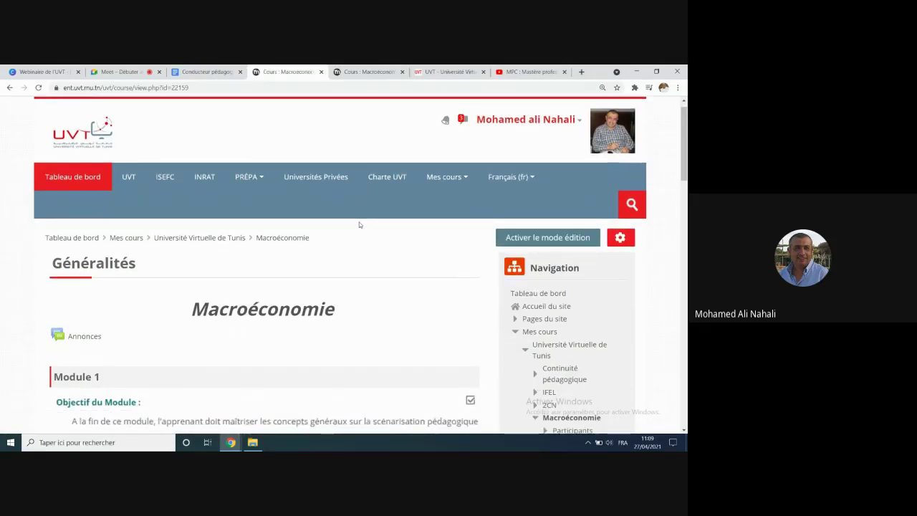
scroll(190, 223, "down", 5)
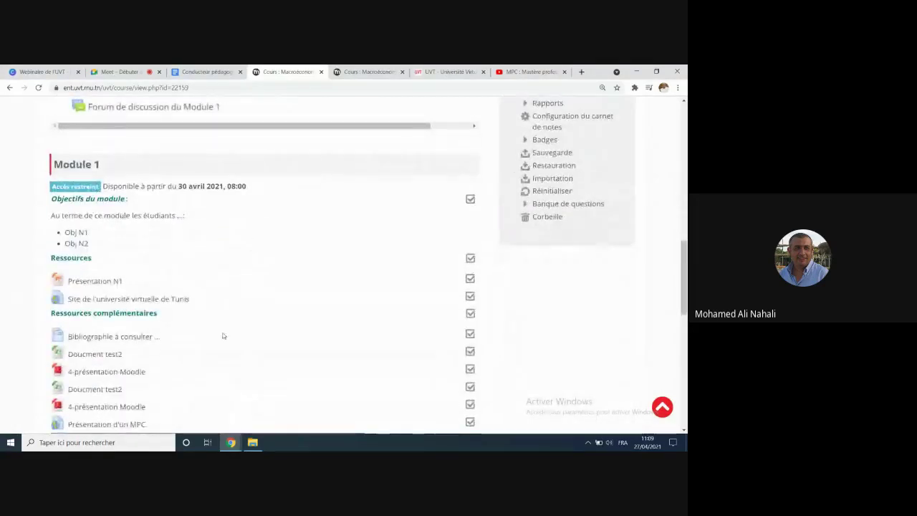
scroll(215, 328, "down", 2)
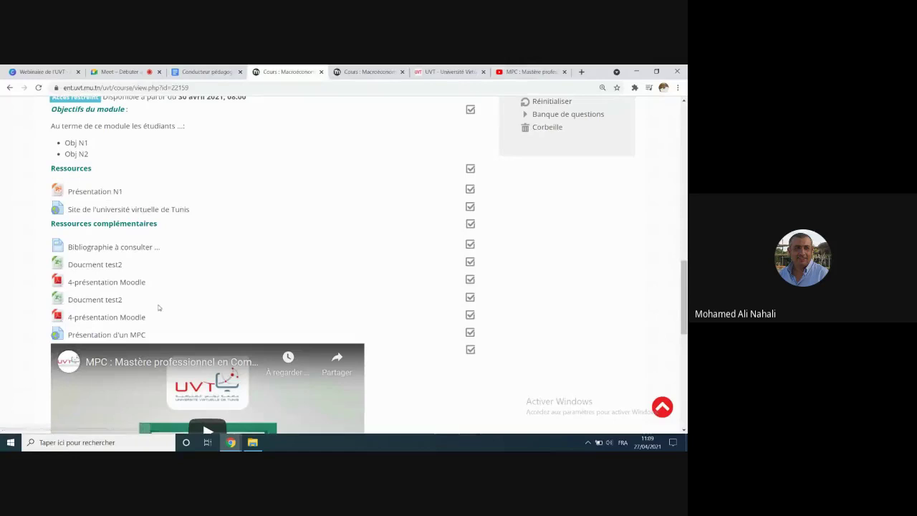
scroll(218, 316, "up", 5)
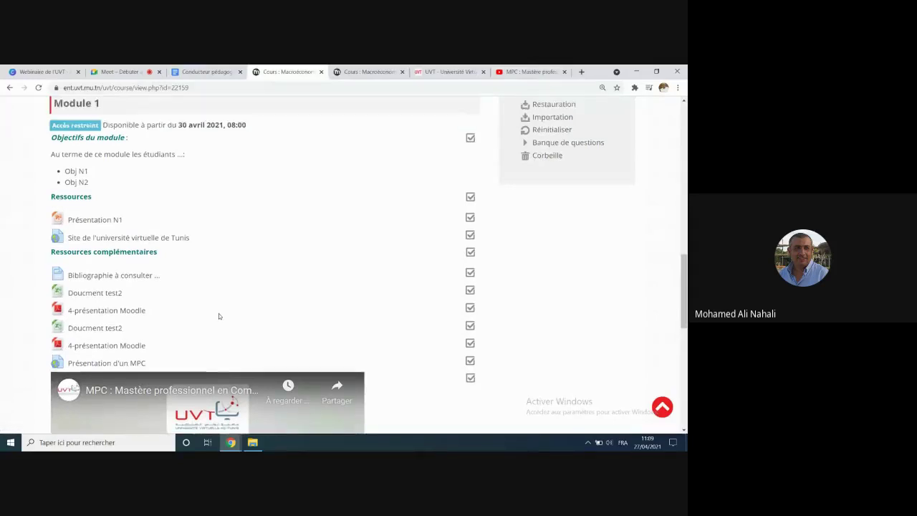
scroll(218, 316, "up", 10)
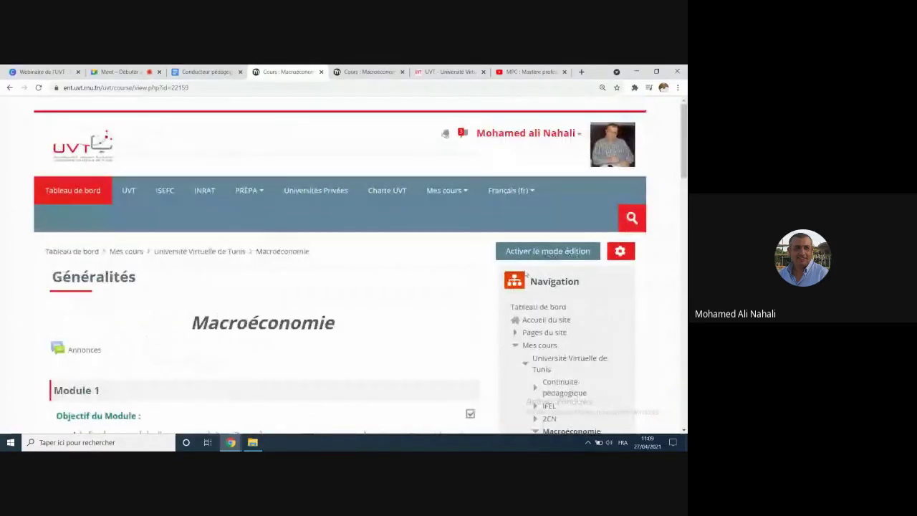
Step: Turn on Activer le mode édition and scroll down to the embedded MPC video in Module 1
left_click(546, 251)
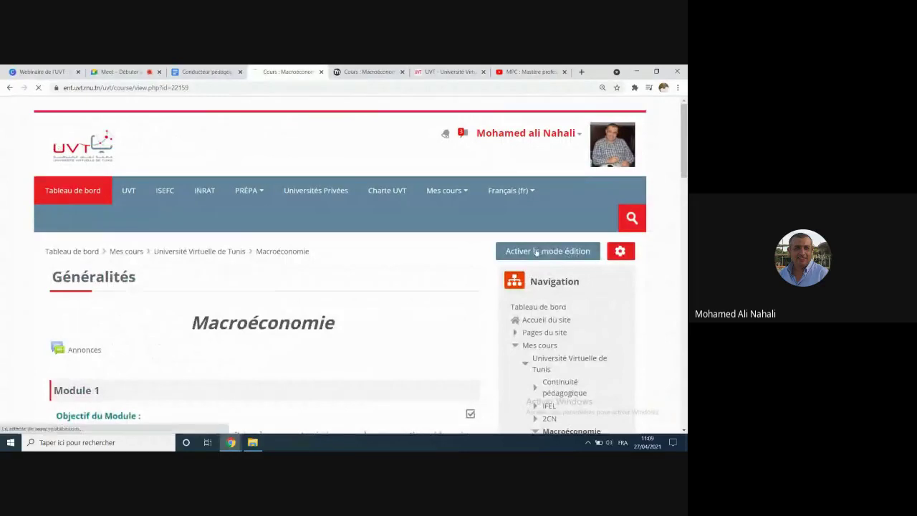
scroll(391, 278, "down", 10)
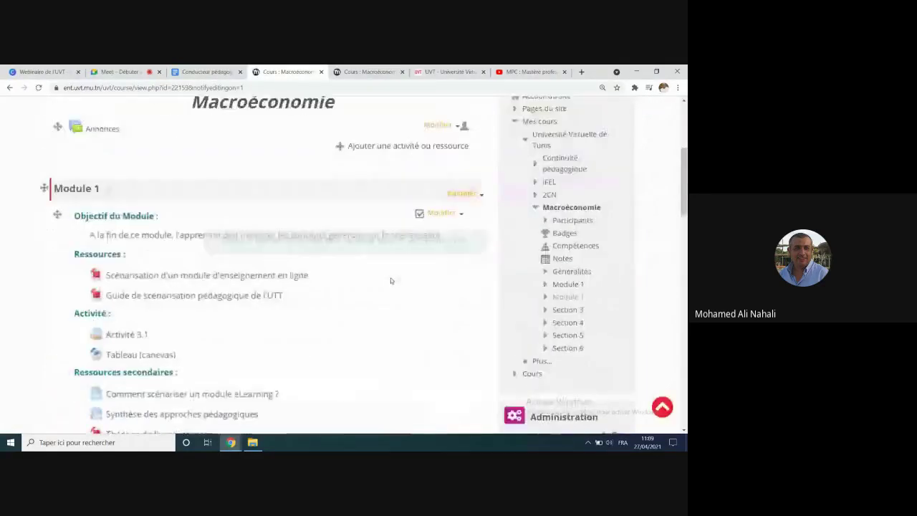
scroll(391, 278, "down", 8)
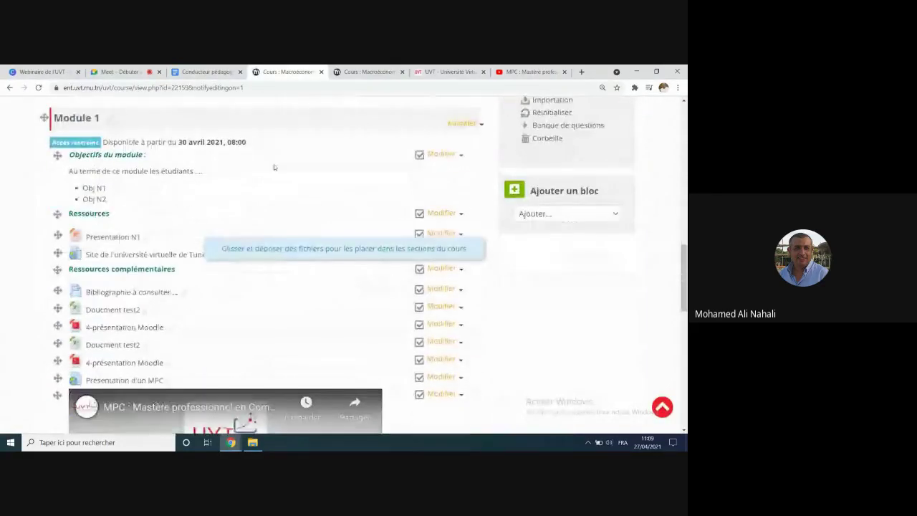
scroll(262, 337, "down", 2)
scroll(262, 340, "up", 1)
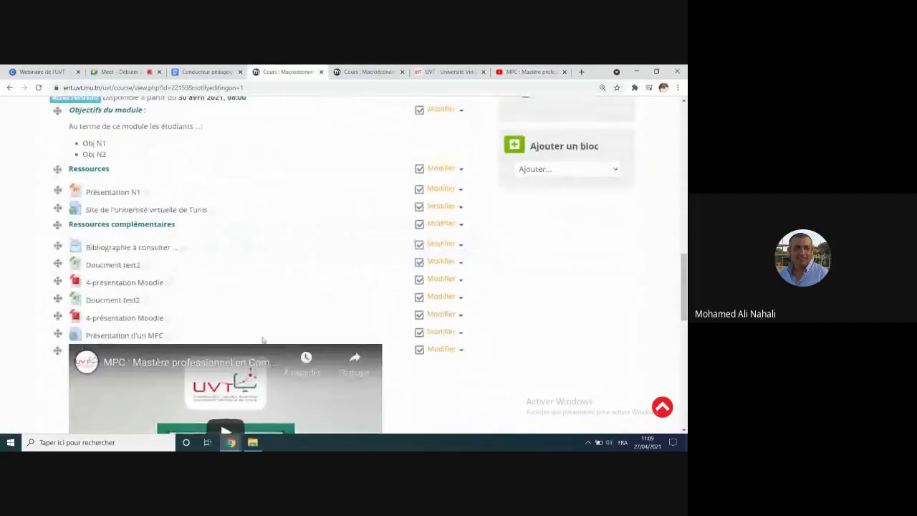
scroll(250, 326, "up", 2)
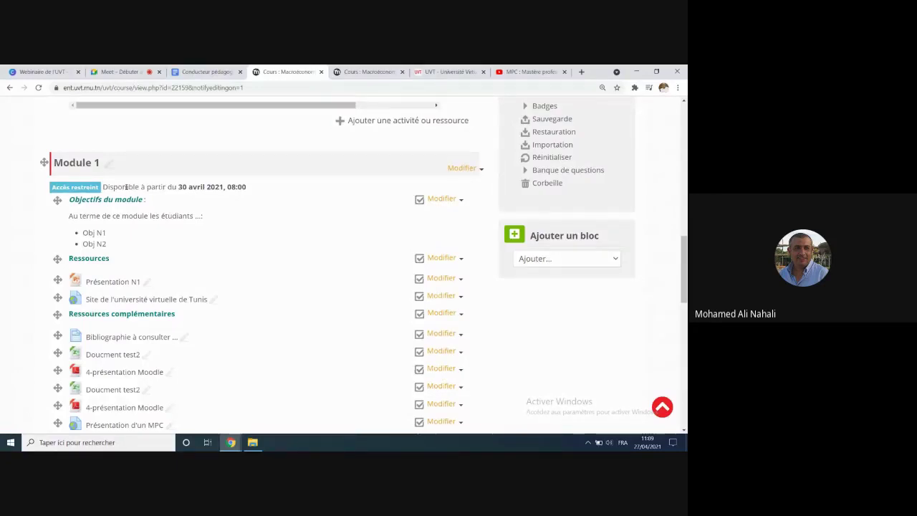
scroll(146, 333, "down", 2)
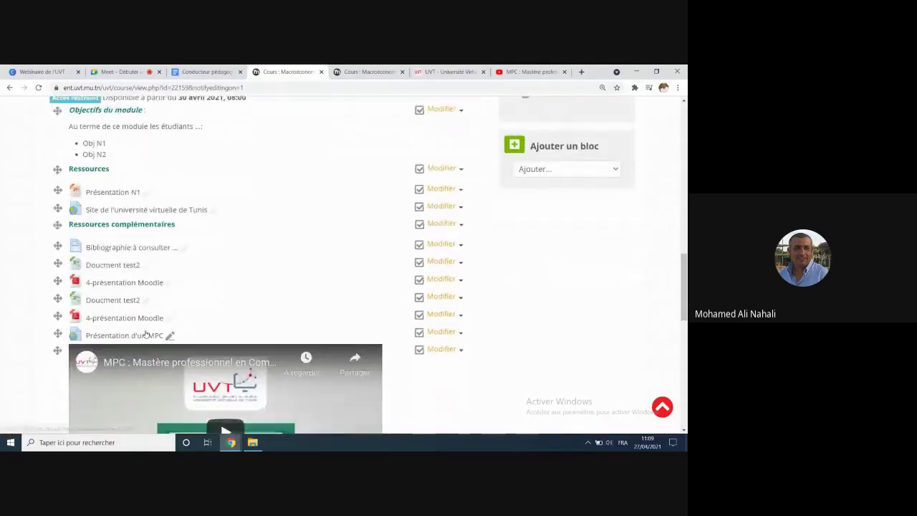
scroll(145, 334, "down", 2)
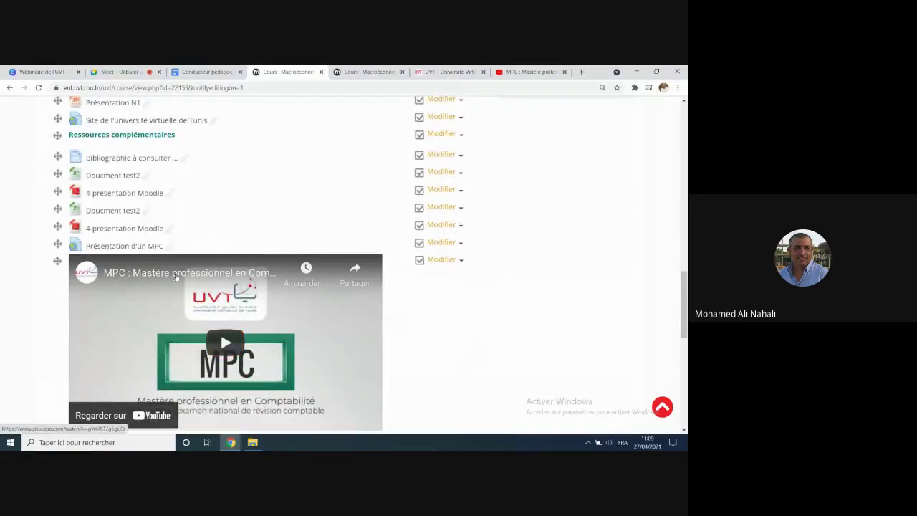
scroll(176, 277, "down", 1)
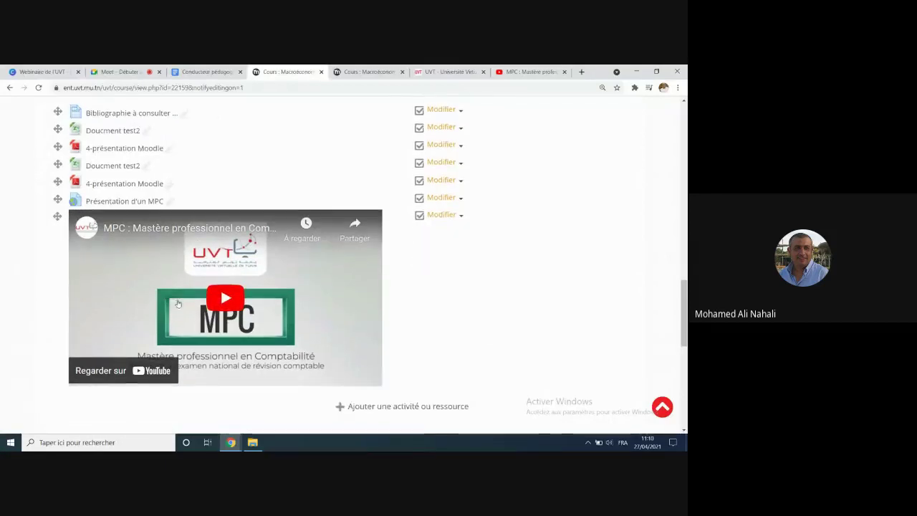
Step: Edit the embedded video label and set Suivi d'achèvement to manual marking by participants
left_click(462, 216)
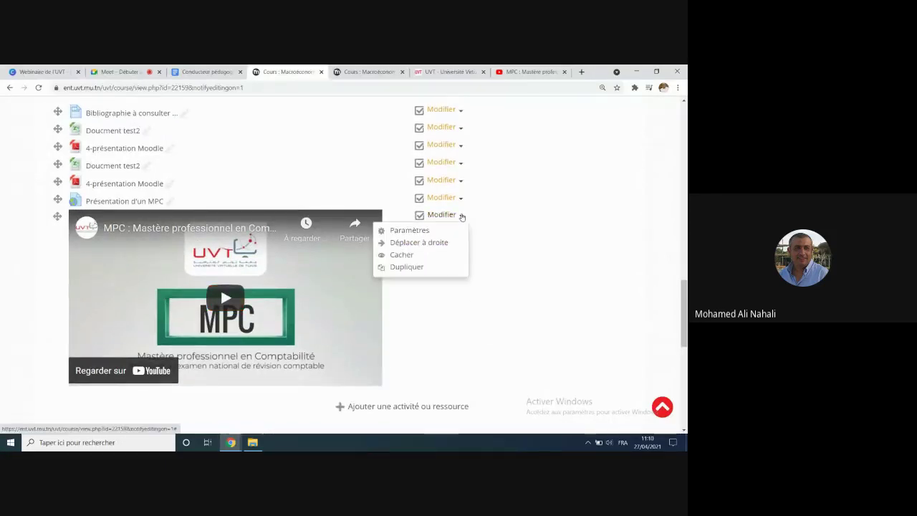
left_click(399, 232)
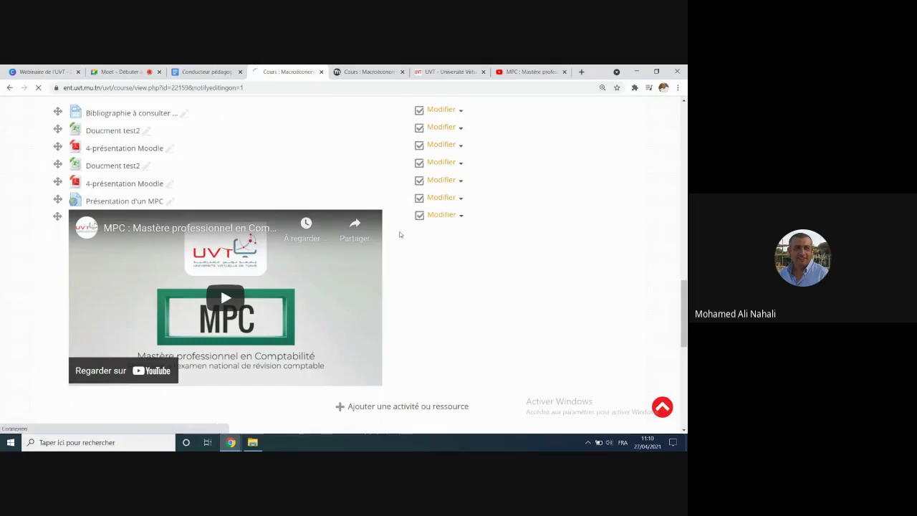
scroll(399, 235, "down", 10)
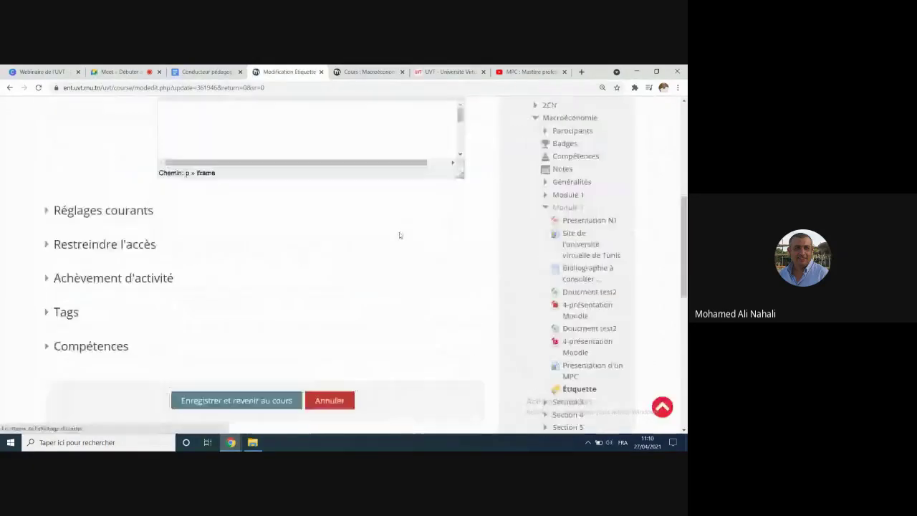
scroll(399, 237, "up", 1)
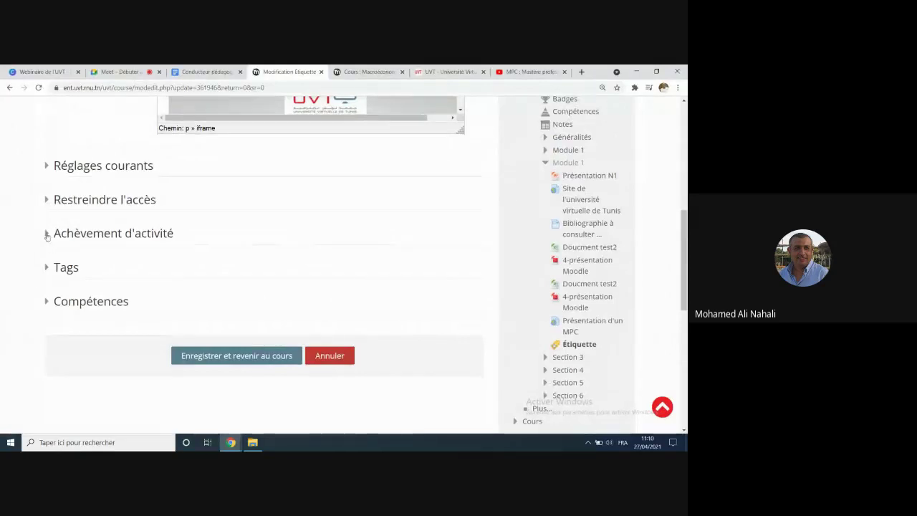
left_click(47, 234)
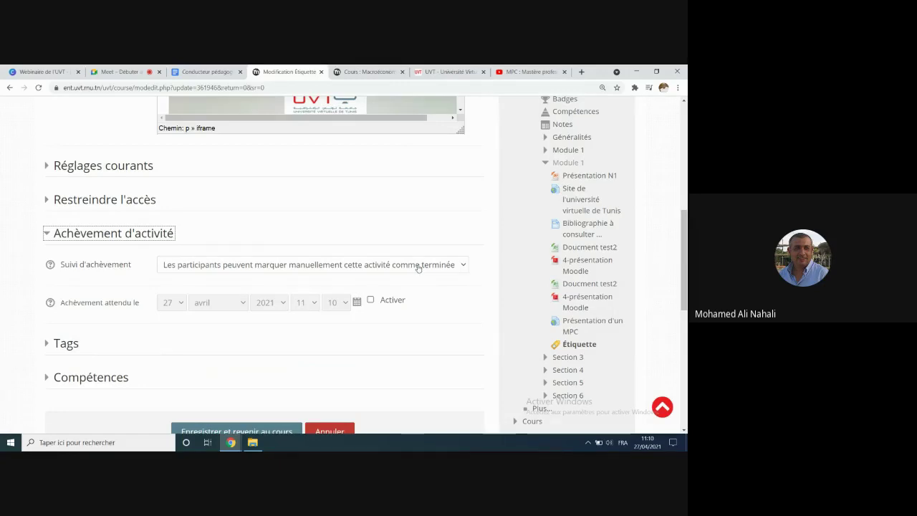
left_click(419, 267)
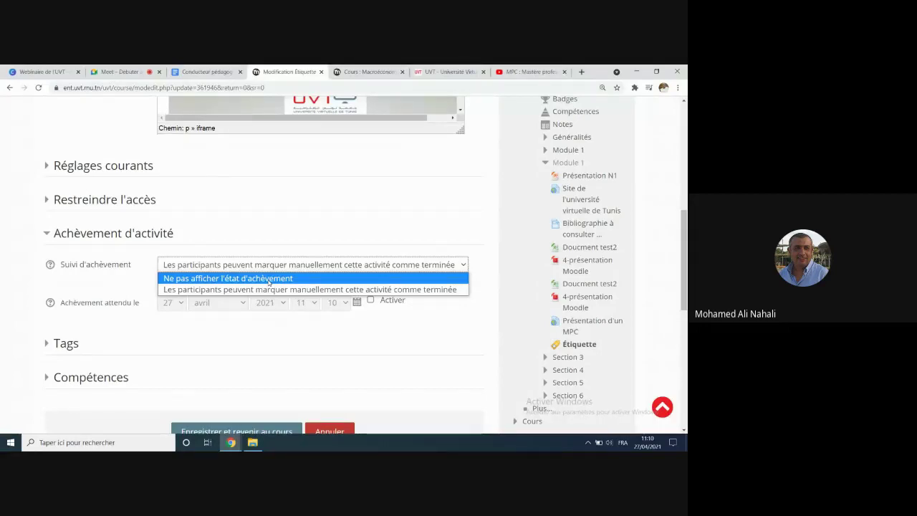
left_click(269, 278)
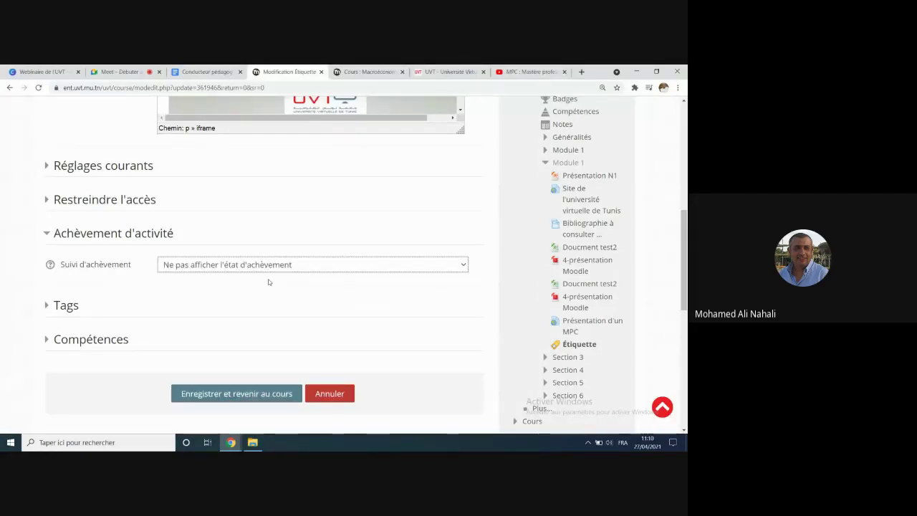
left_click(269, 264)
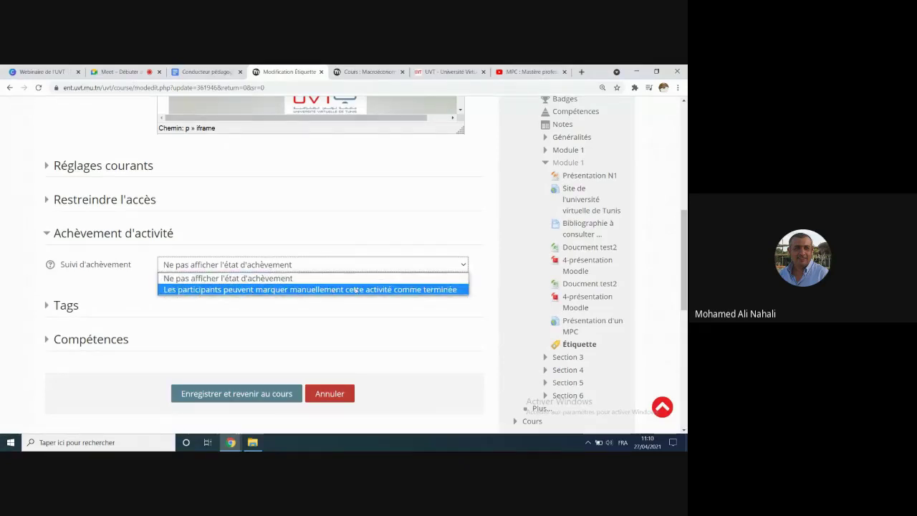
left_click(422, 289)
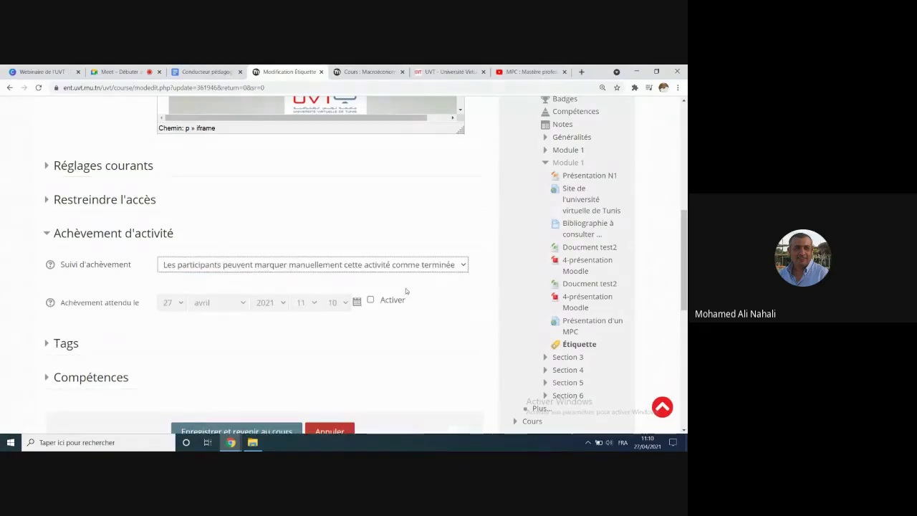
Step: Enable an expected completion date of 1 avril 2021, 11:10 and save back to the course
left_click(371, 300)
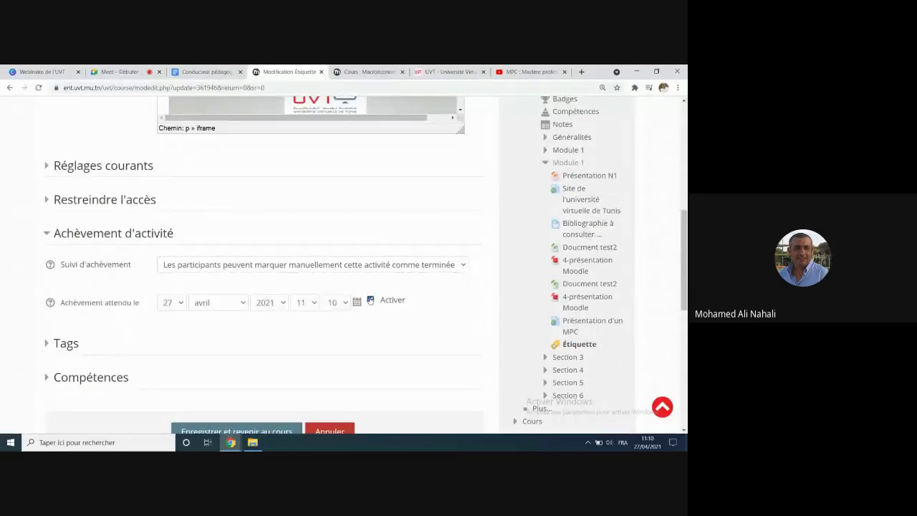
left_click(180, 304)
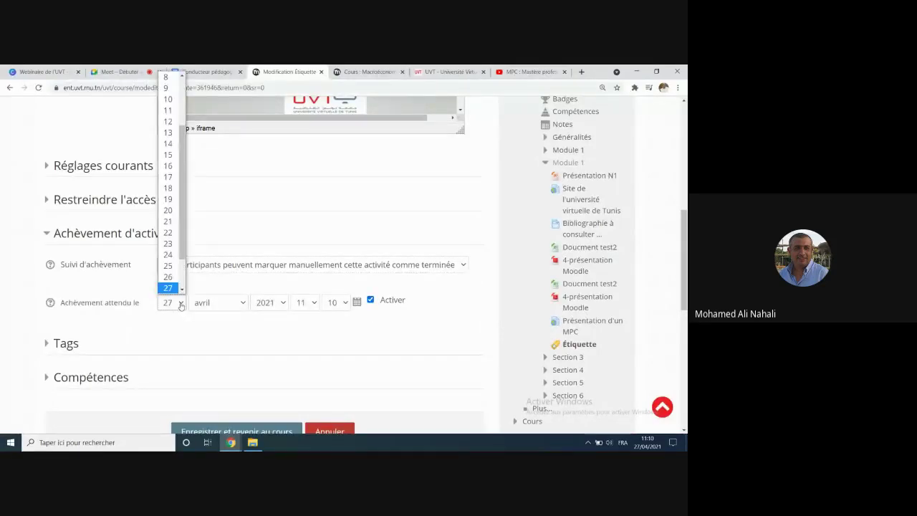
left_click_drag(184, 256, 185, 275)
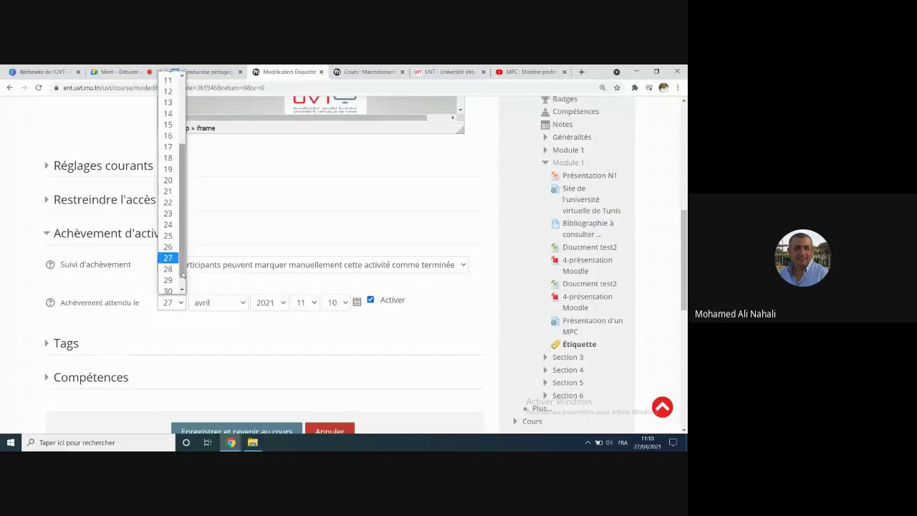
scroll(179, 283, "up", 1)
left_click(176, 290)
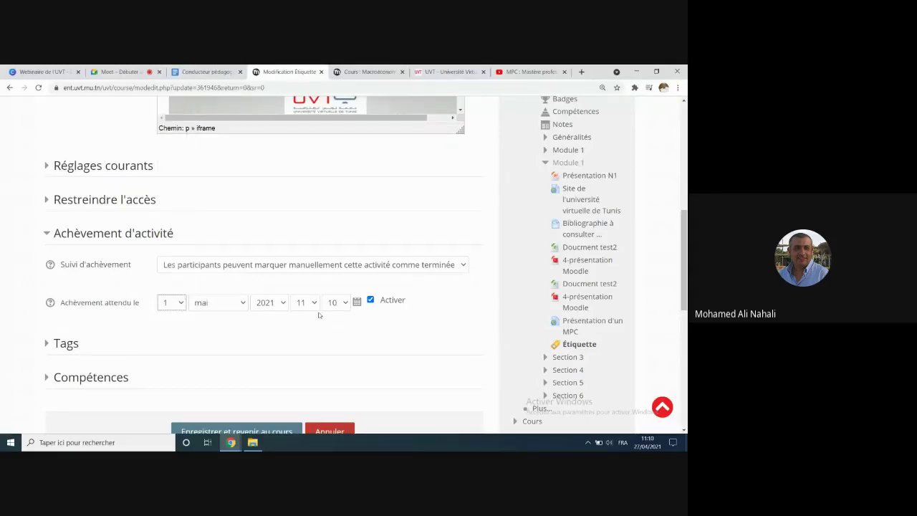
left_click(241, 303)
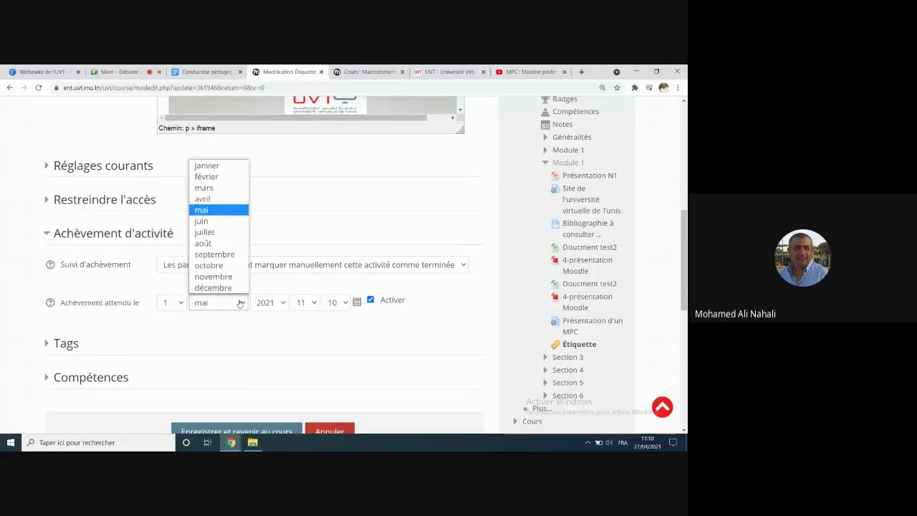
left_click(219, 203)
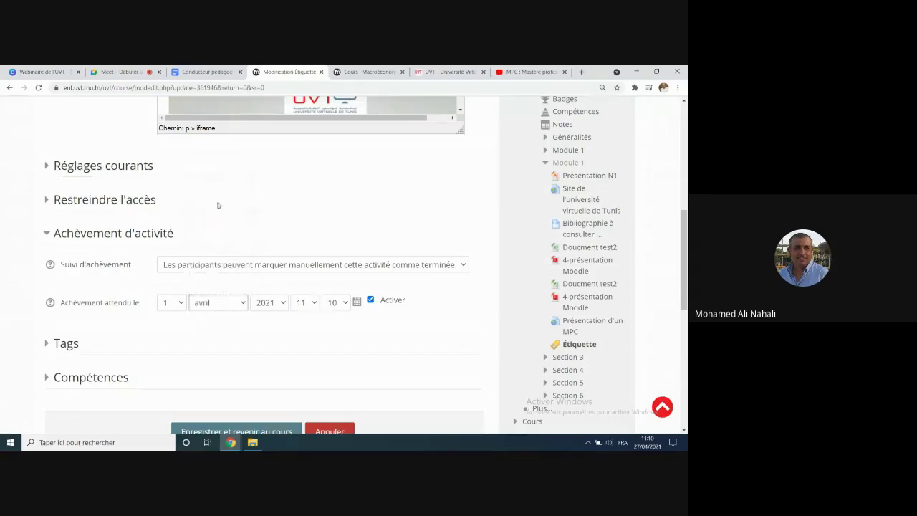
scroll(253, 381, "down", 2)
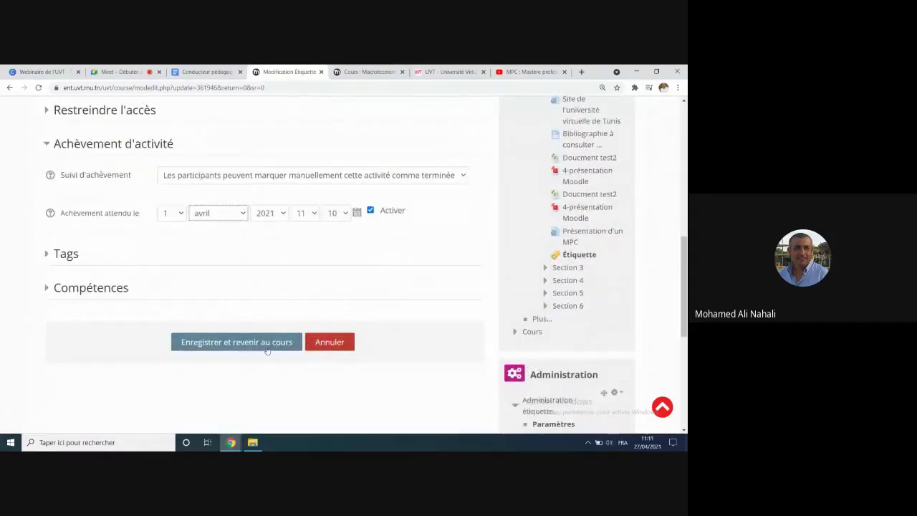
left_click(265, 342)
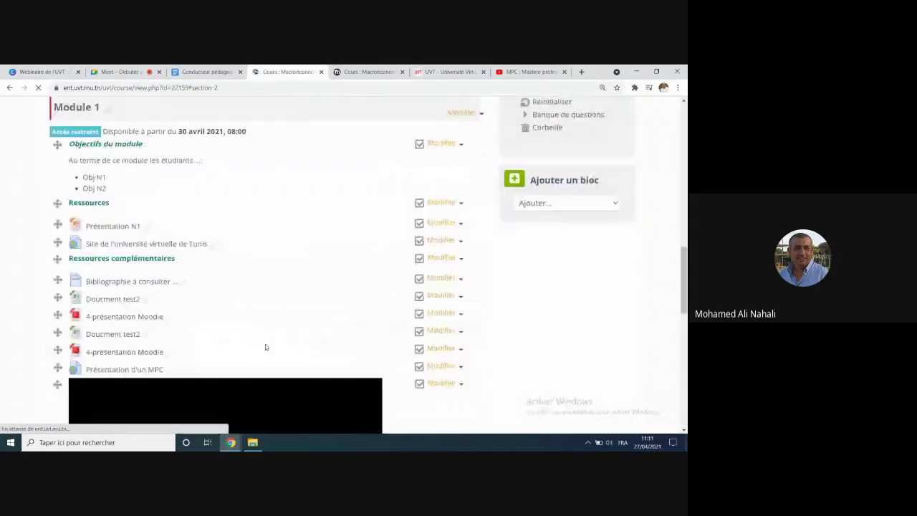
scroll(260, 288, "down", 2)
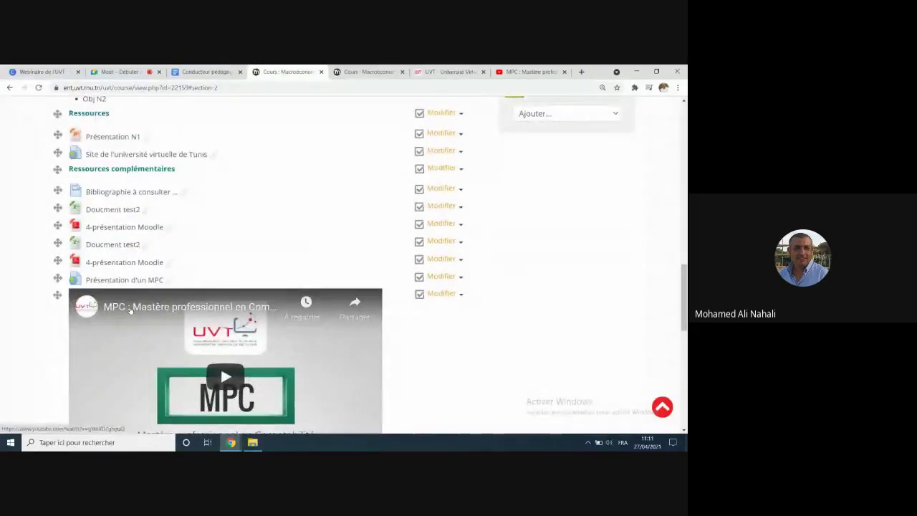
scroll(206, 349, "down", 2)
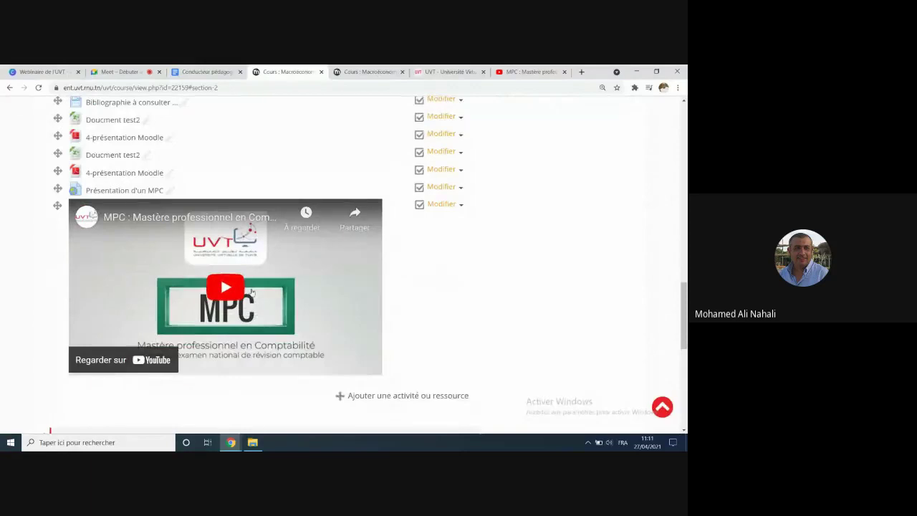
scroll(251, 291, "up", 2)
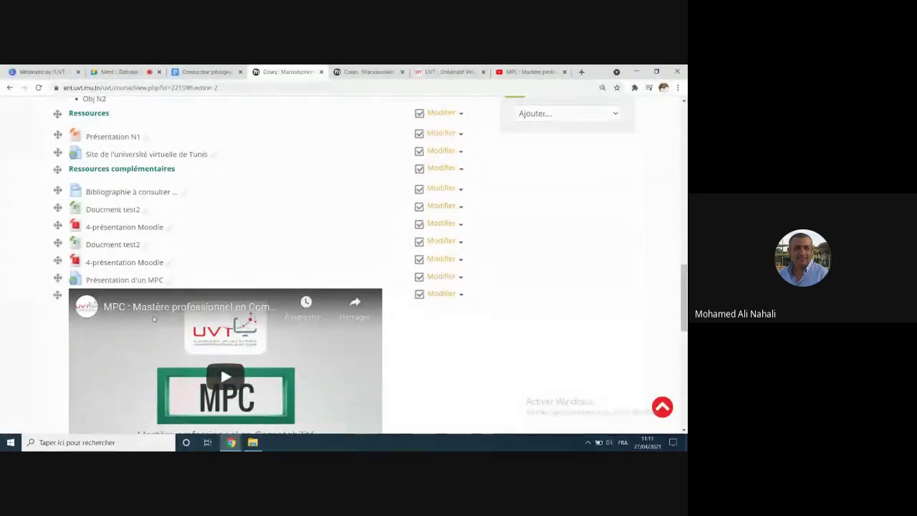
scroll(221, 308, "up", 2)
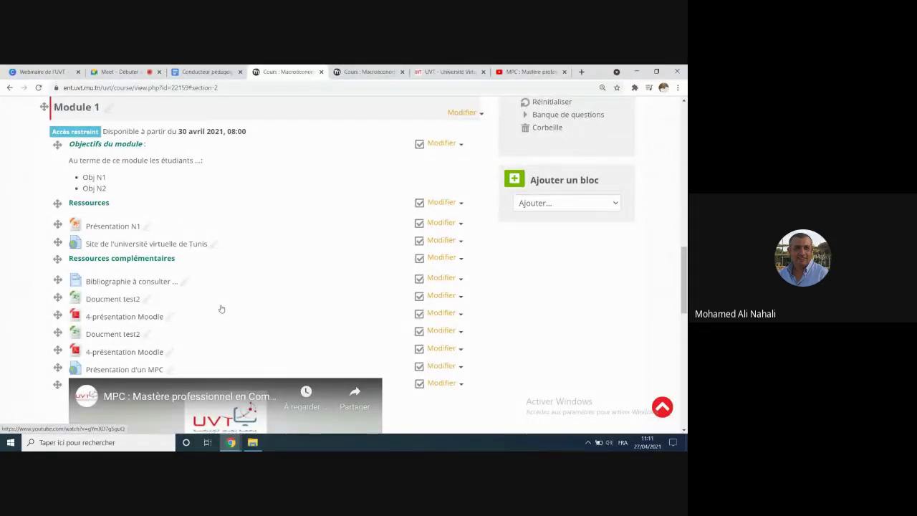
scroll(221, 308, "up", 2)
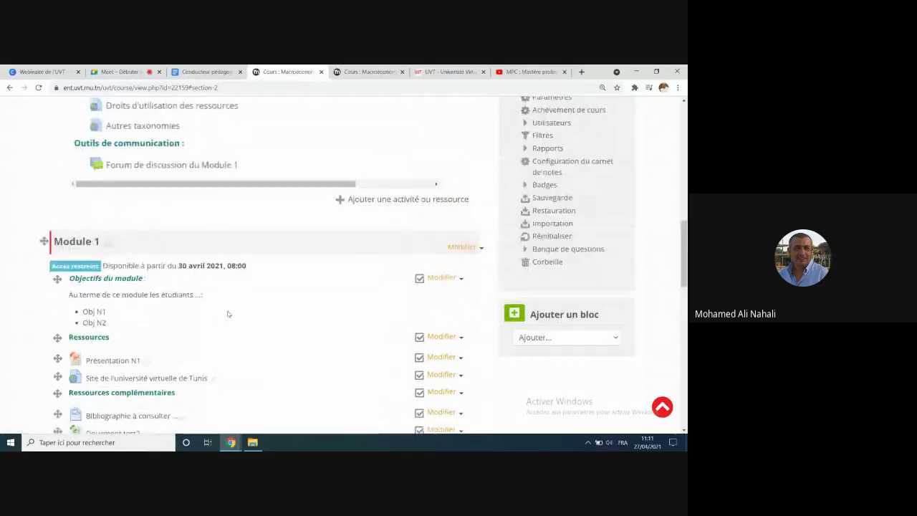
scroll(250, 303, "up", 1)
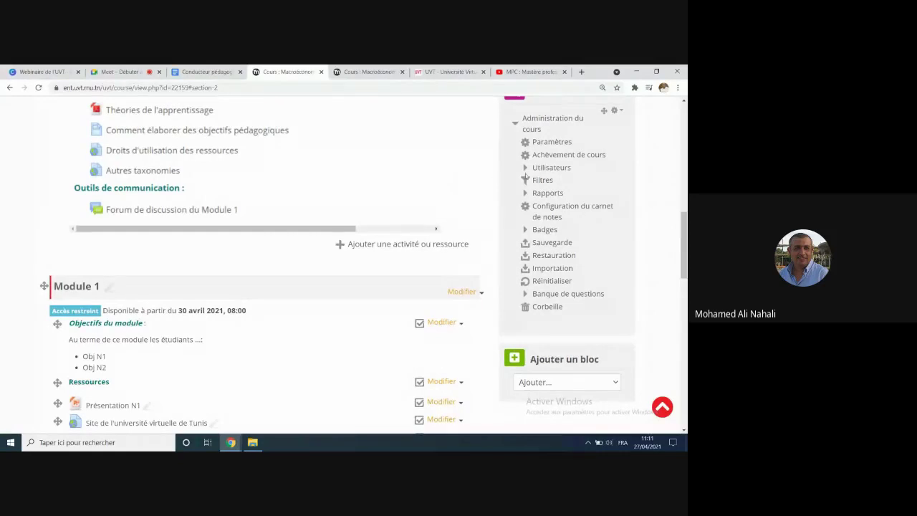
scroll(537, 179, "up", 3)
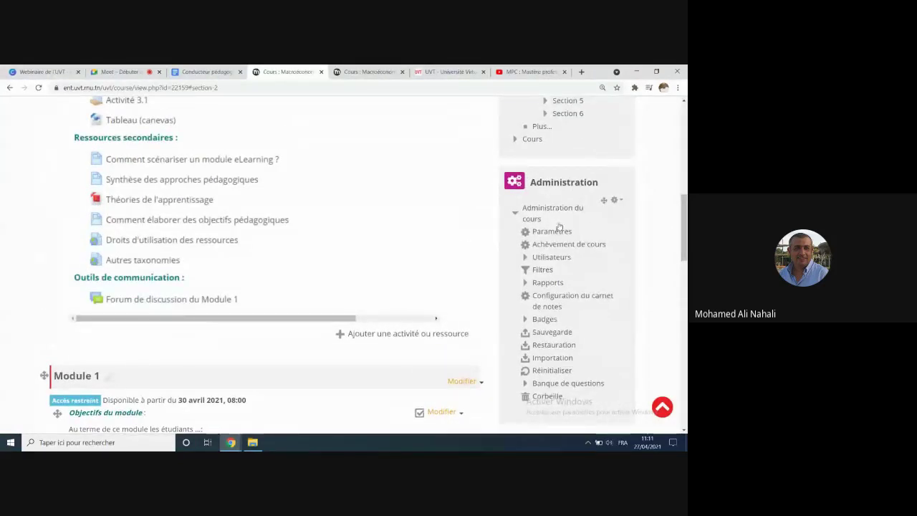
scroll(573, 246, "down", 1)
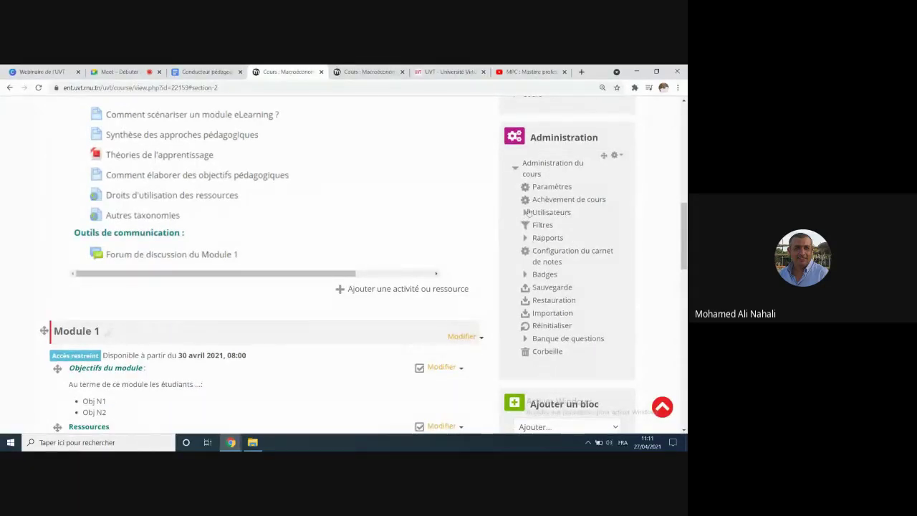
Step: Go to the course's Groupes page under Utilisateurs and start Créer un groupe
left_click(527, 214)
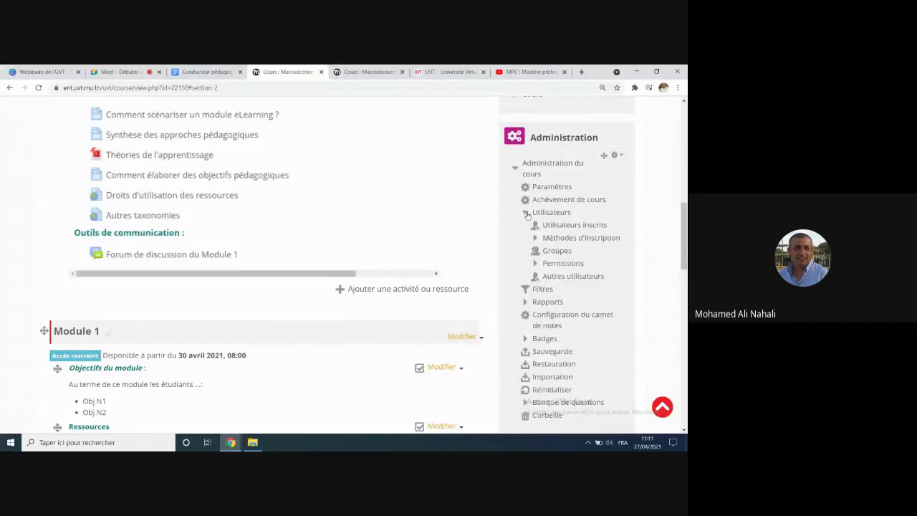
left_click(556, 251)
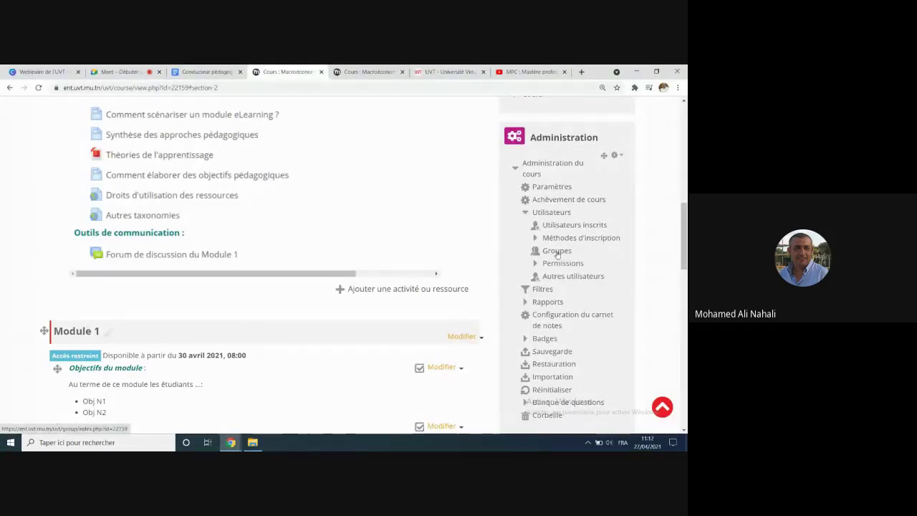
scroll(422, 265, "down", 3)
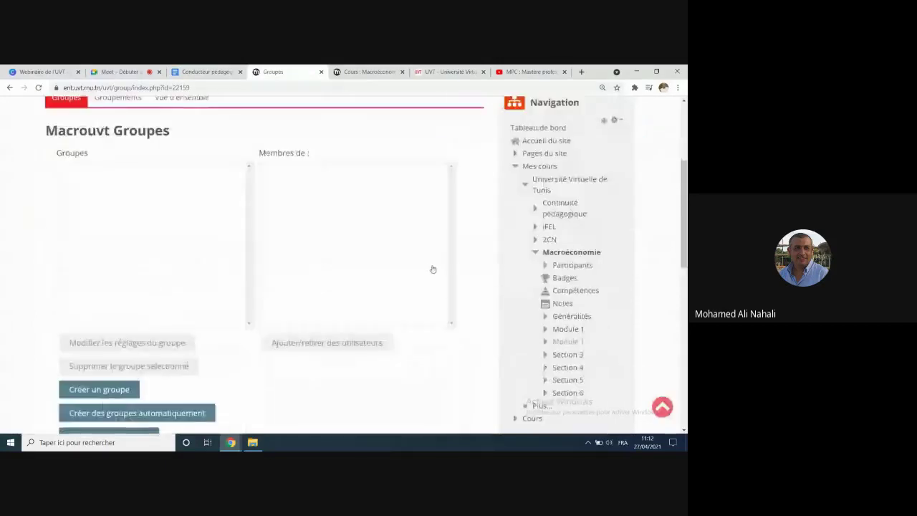
scroll(375, 282, "down", 2)
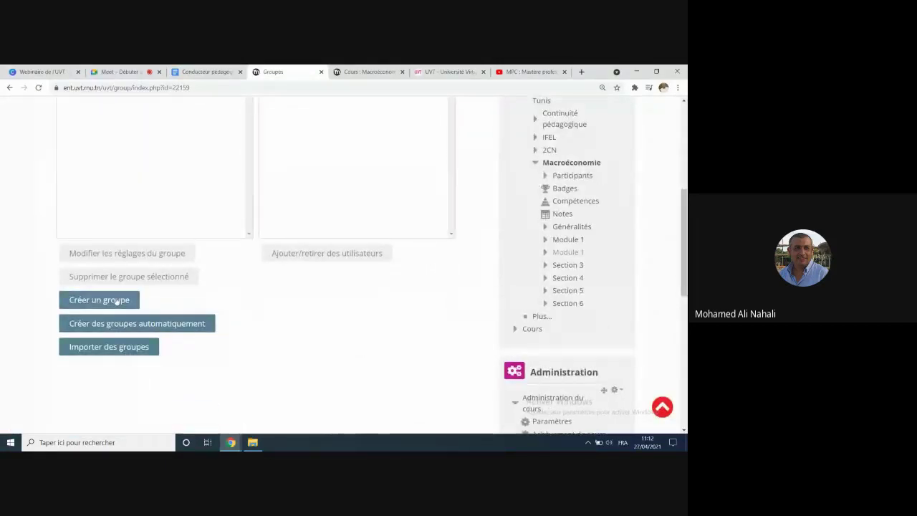
left_click(115, 301)
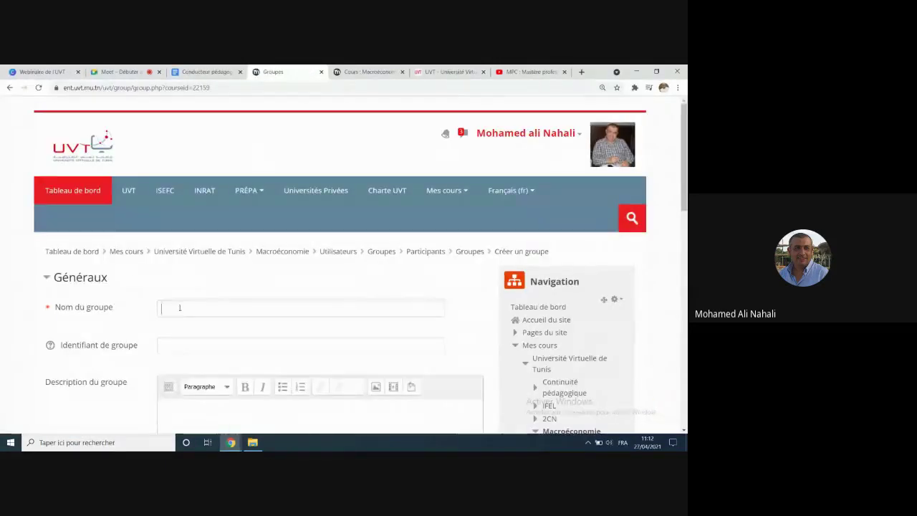
Step: Name the new group G1, give it an enrolment key, and save it
left_click(178, 306)
type("G1")
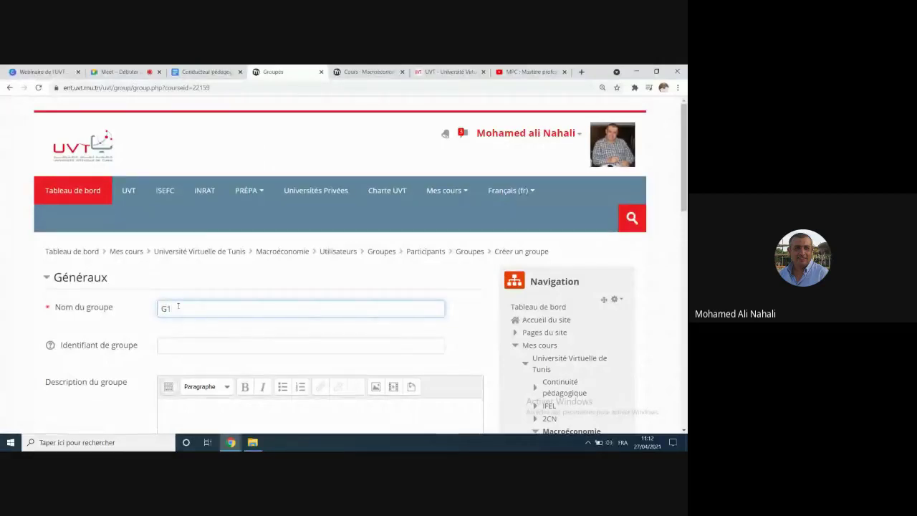
scroll(177, 305, "down", 8)
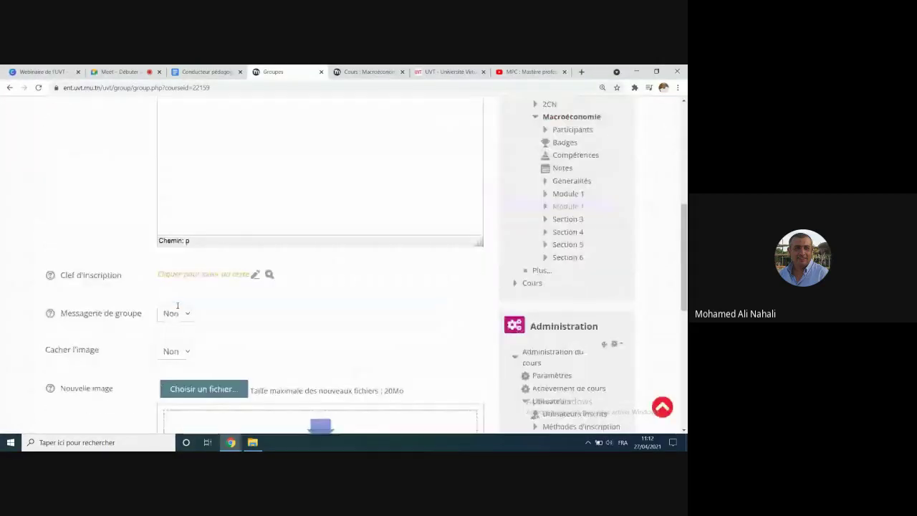
scroll(178, 306, "down", 2)
scroll(186, 293, "up", 4)
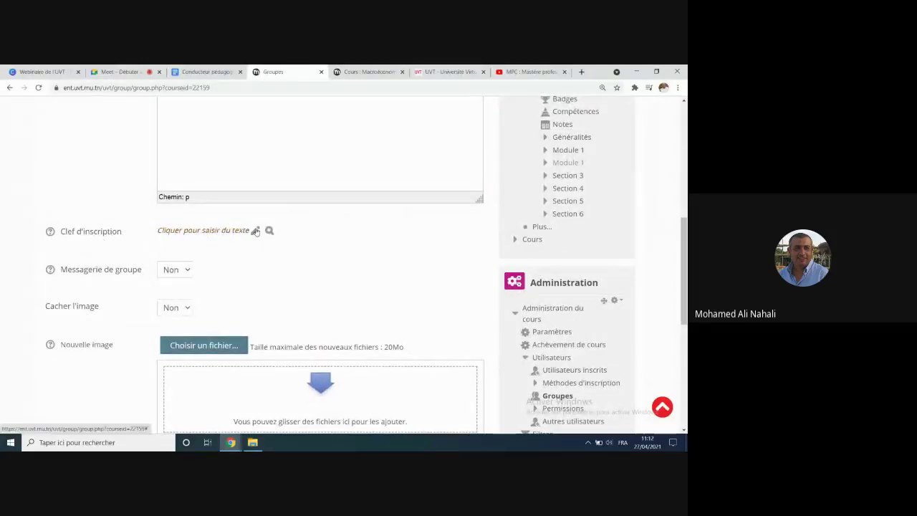
left_click(255, 229)
type("1")
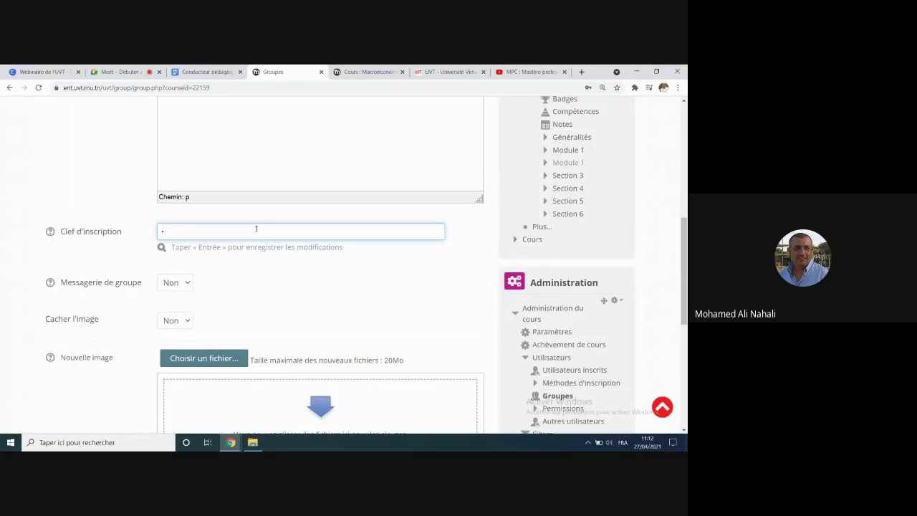
type("2")
scroll(250, 235, "down", 1)
scroll(250, 235, "down", 5)
left_click(200, 283)
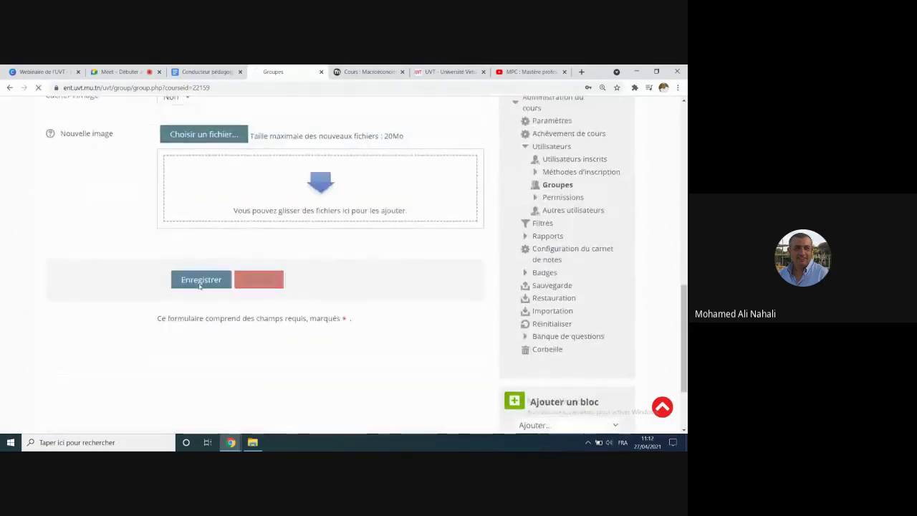
scroll(209, 285, "down", 2)
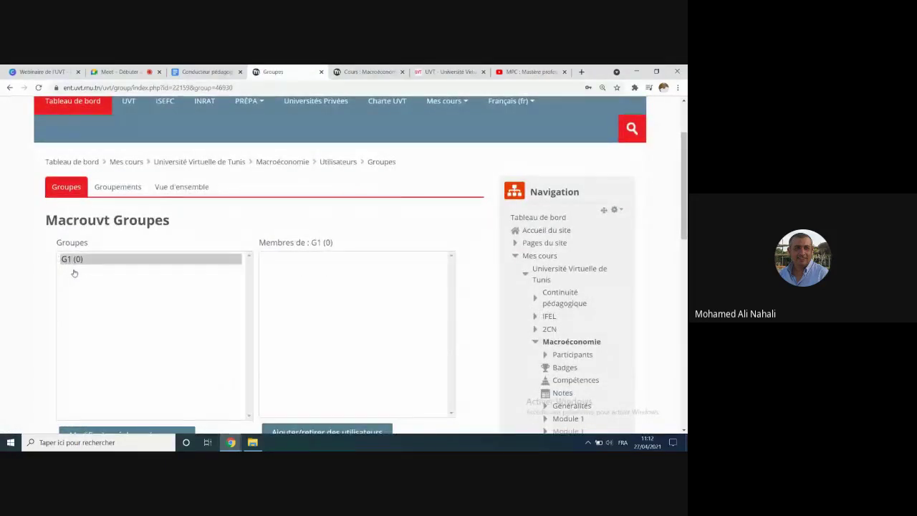
scroll(76, 265, "down", 4)
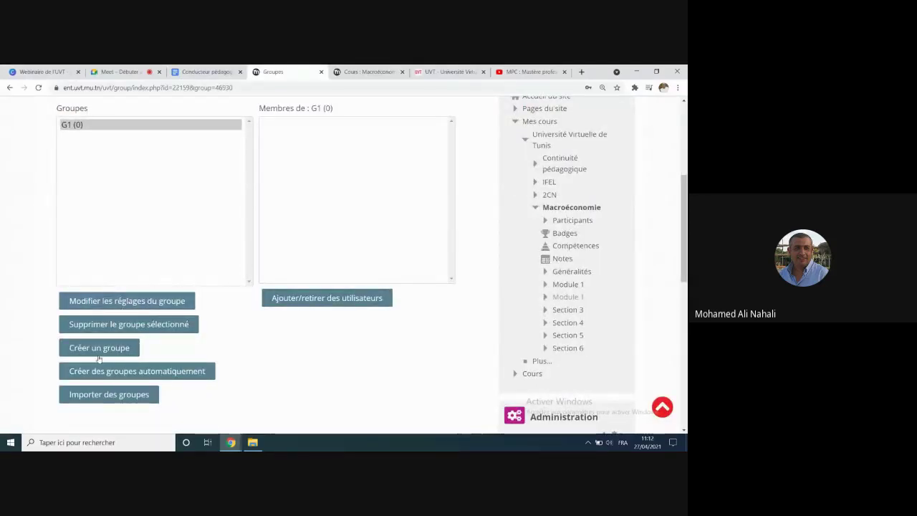
Step: Create group G2 with a Clef d'inscription and save it
left_click(100, 351)
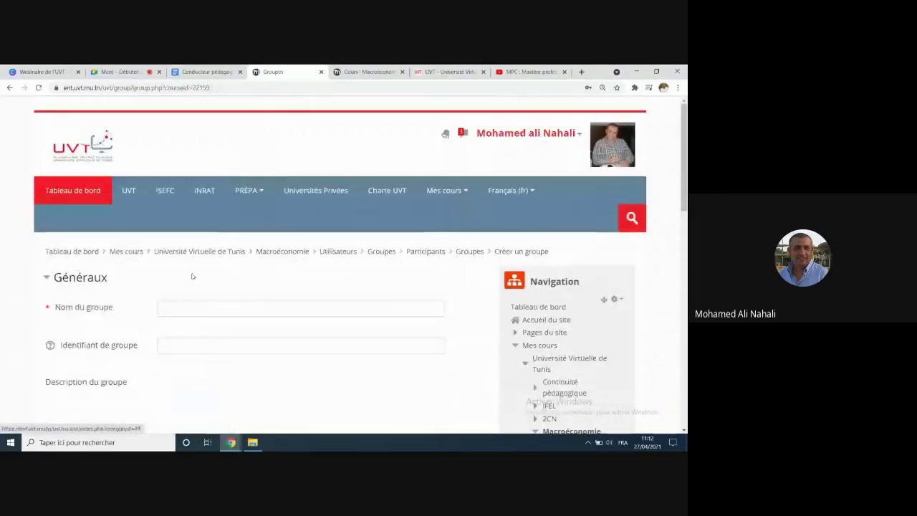
left_click(192, 308)
type("G2")
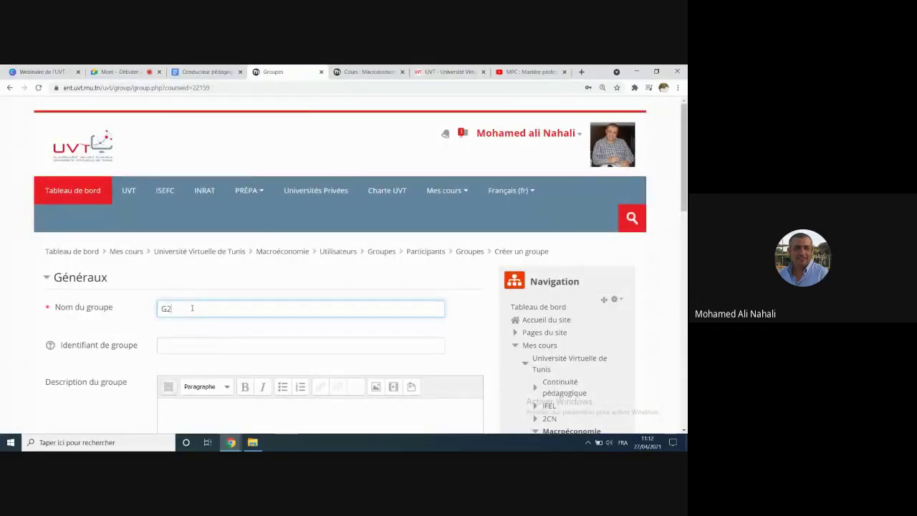
scroll(192, 308, "down", 5)
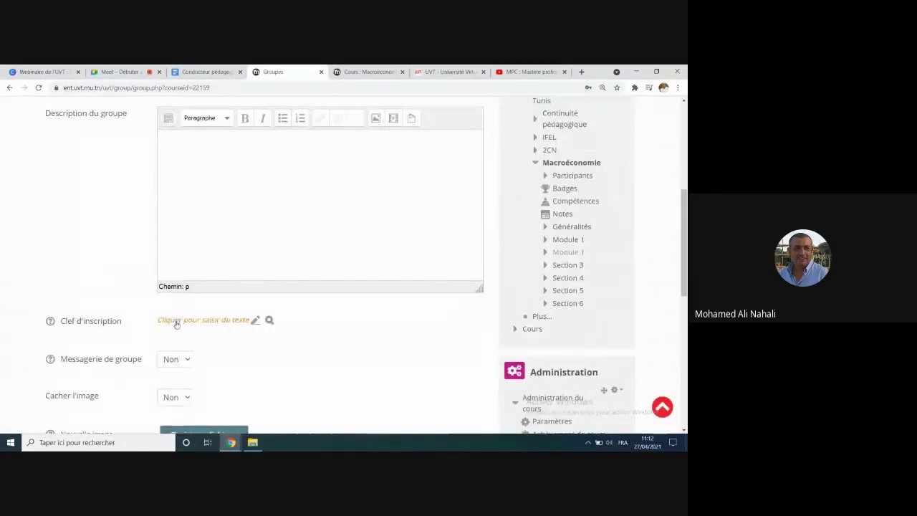
left_click(176, 322)
type("123")
scroll(187, 323, "down", 4)
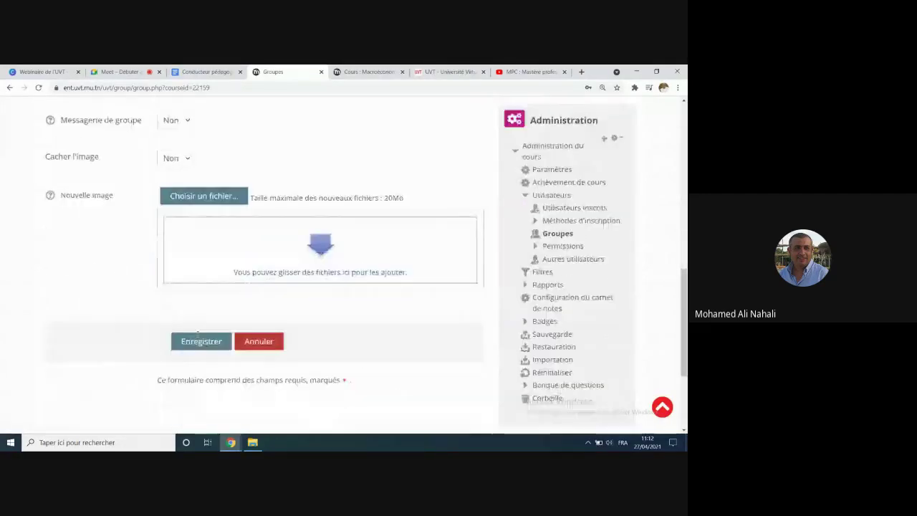
left_click(199, 325)
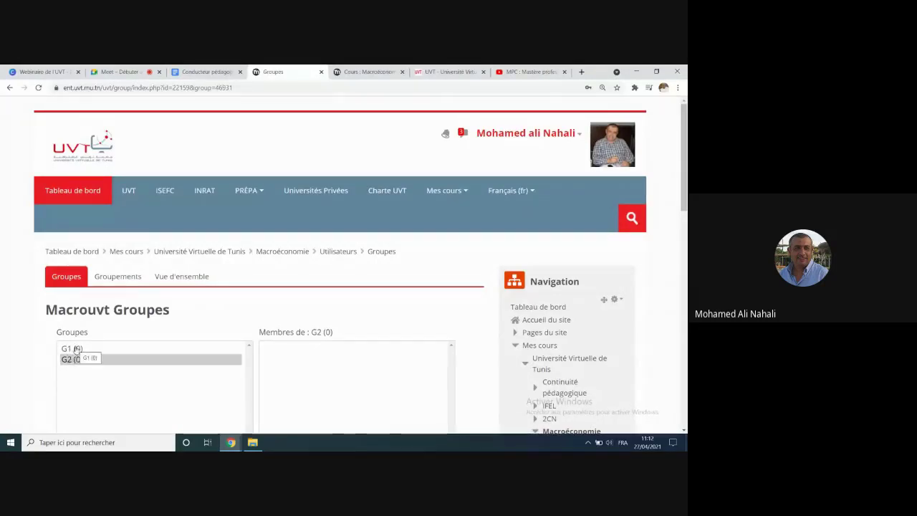
Step: Return to the Macroéconomie course page and scroll down to Présentation N1 in Module 1
left_click(300, 251)
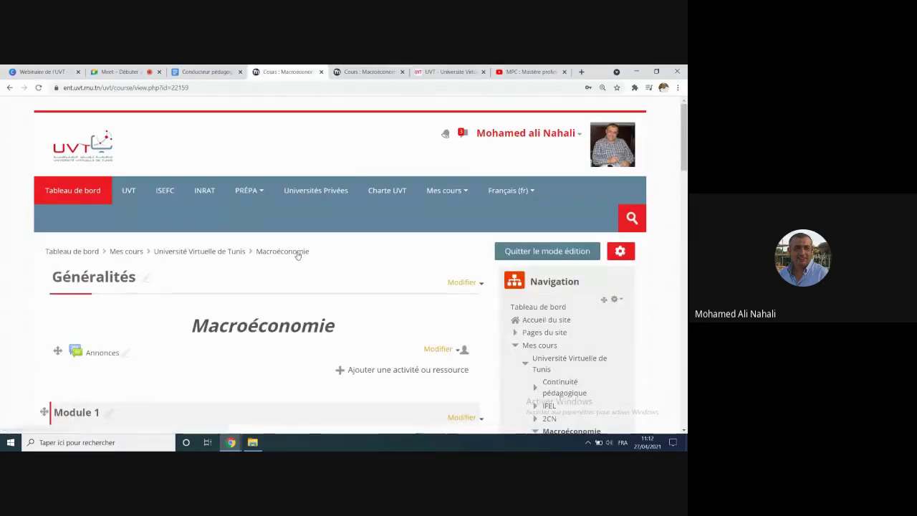
scroll(297, 256, "down", 5)
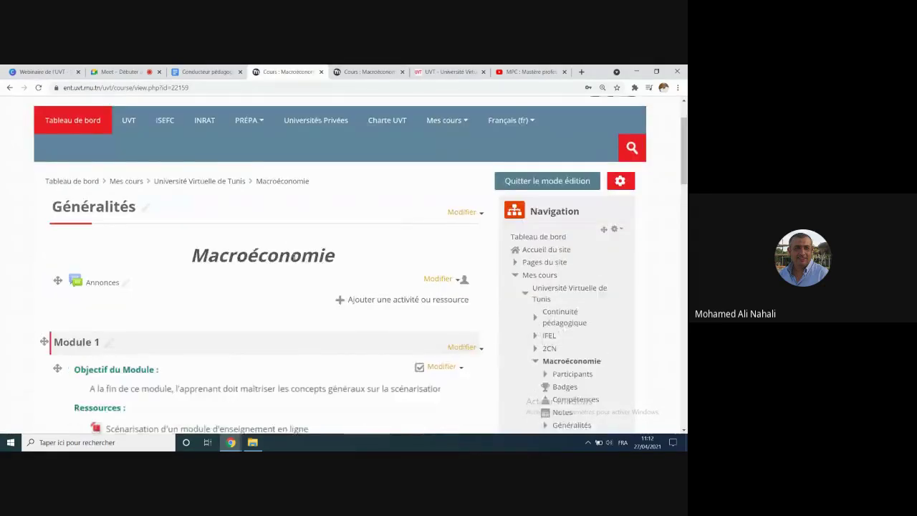
scroll(294, 259, "down", 1)
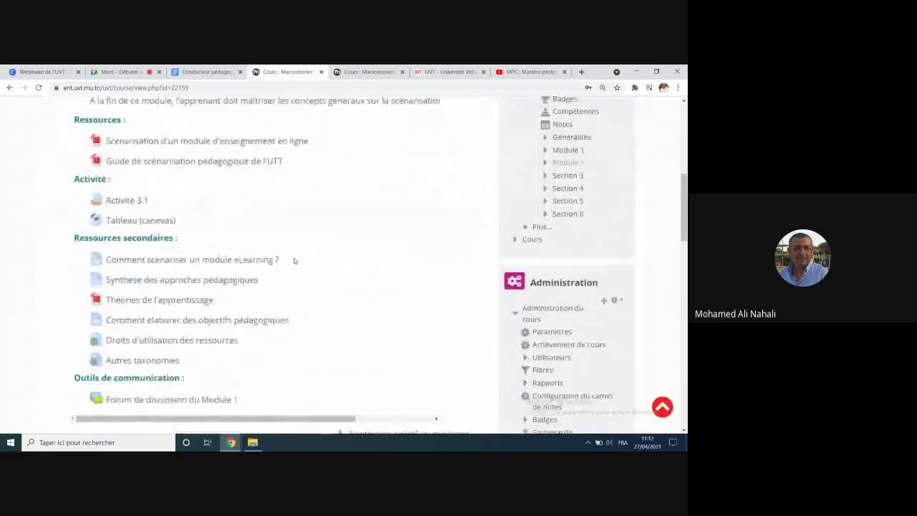
scroll(293, 261, "down", 2)
scroll(294, 261, "down", 3)
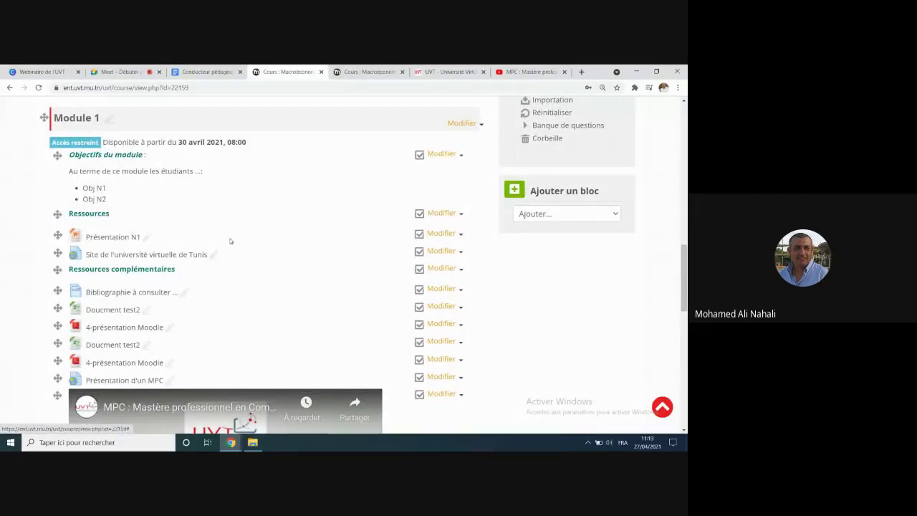
Step: Add a Groupe access restriction limiting Présentation N1 to G1, then save and return to the course
left_click(459, 235)
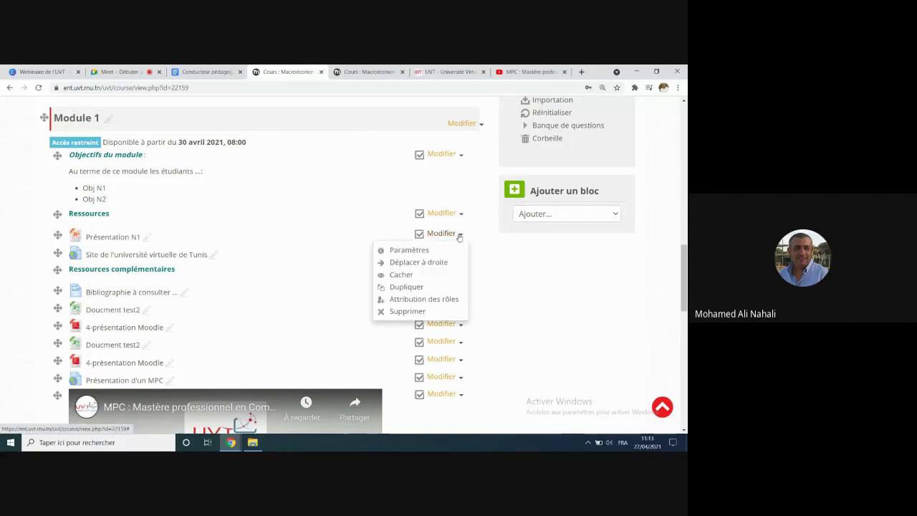
left_click(414, 250)
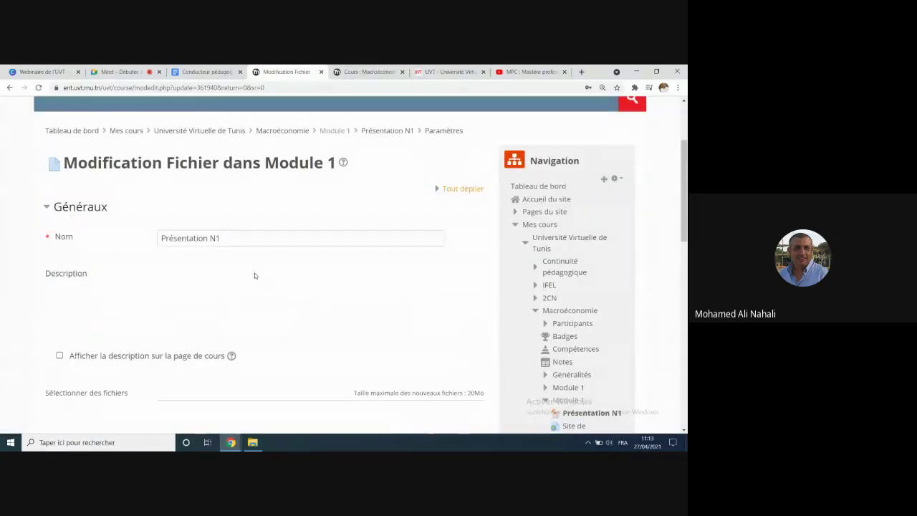
scroll(255, 276, "down", 10)
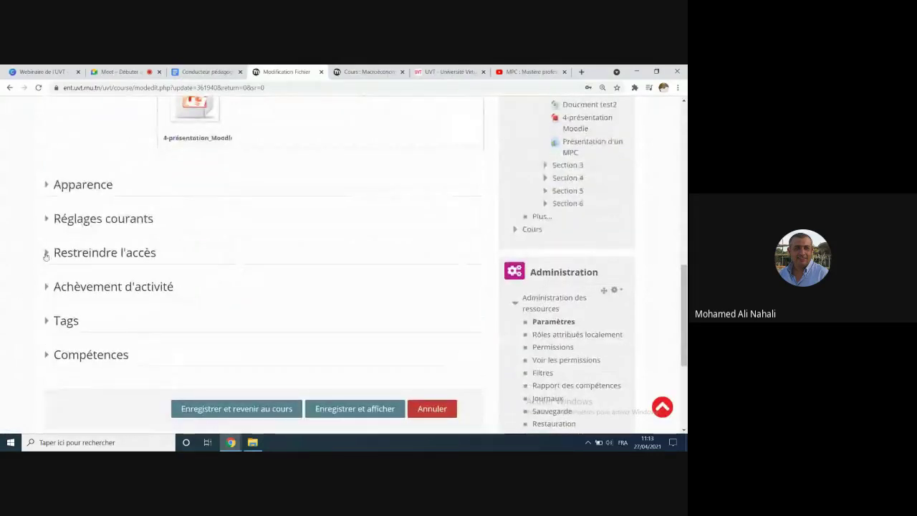
left_click(45, 255)
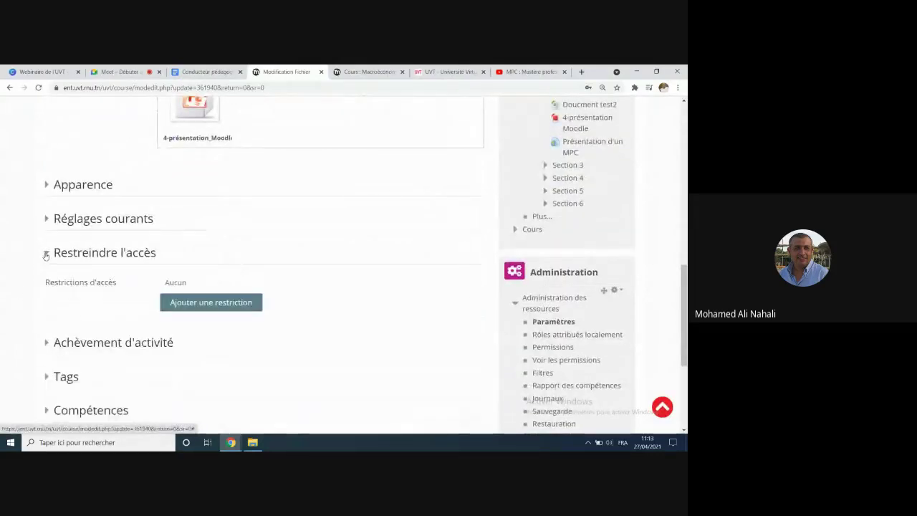
left_click(223, 304)
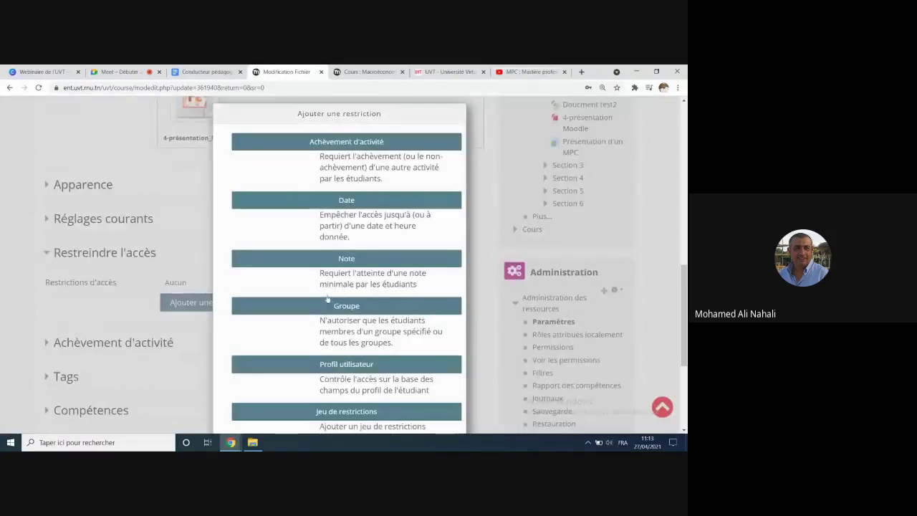
scroll(356, 307, "down", 2)
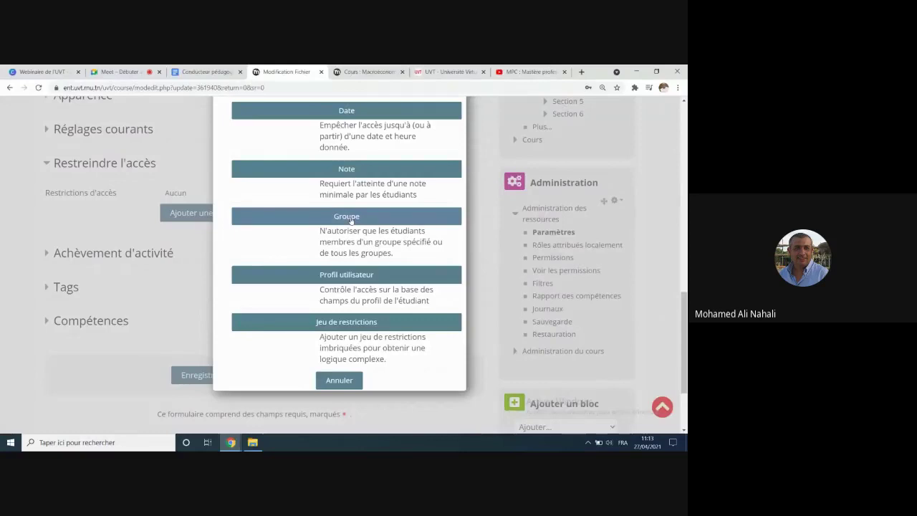
left_click(350, 217)
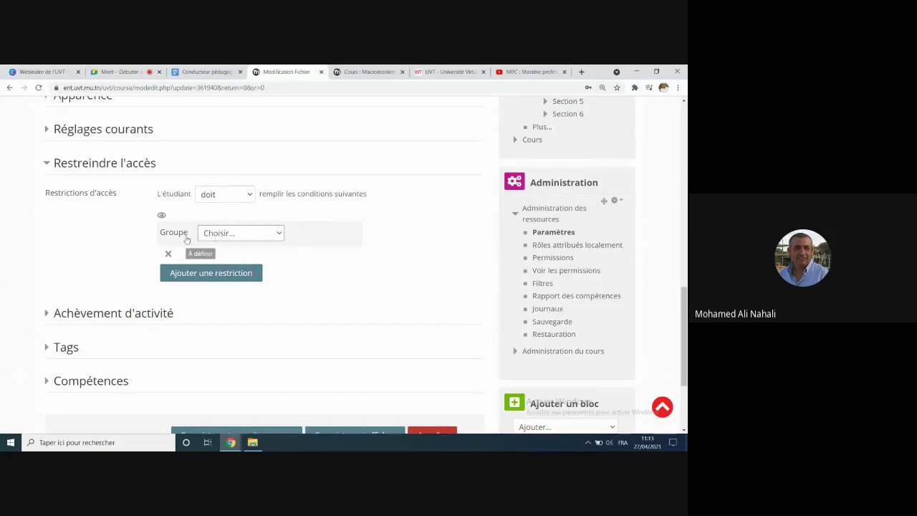
left_click(278, 235)
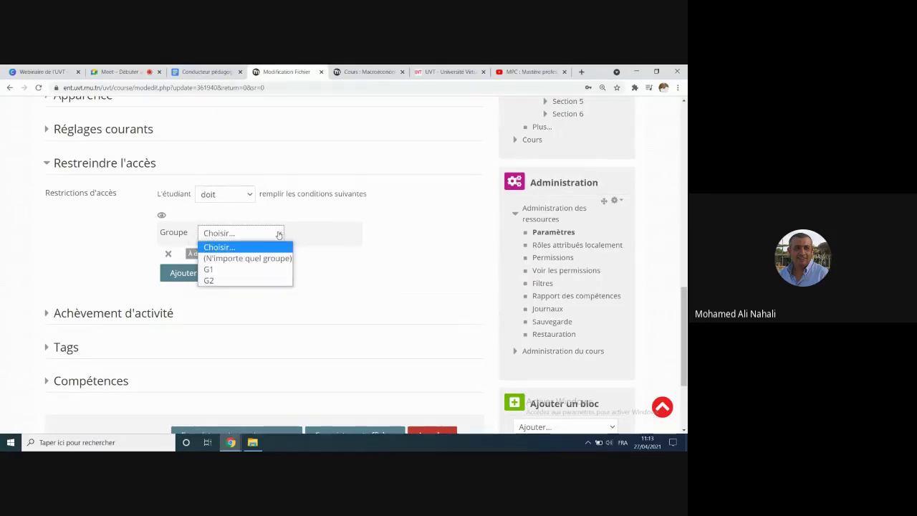
left_click(247, 270)
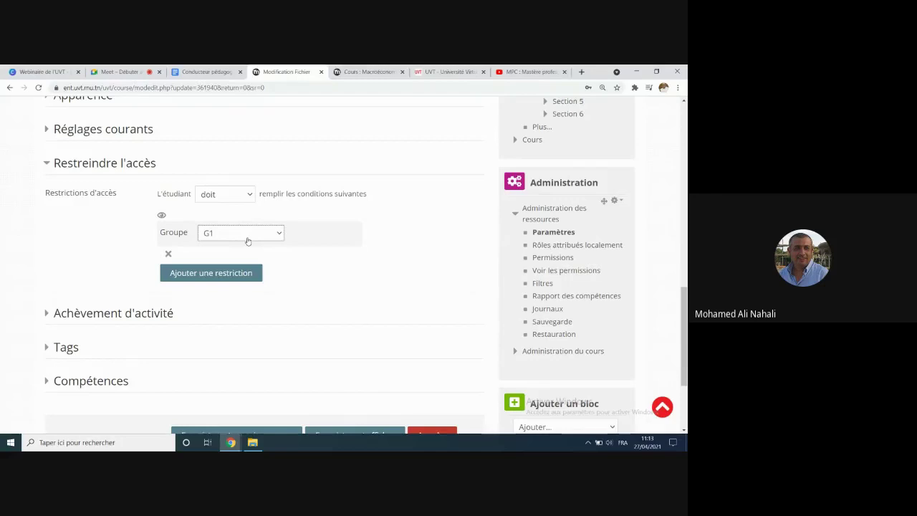
scroll(294, 268, "down", 3)
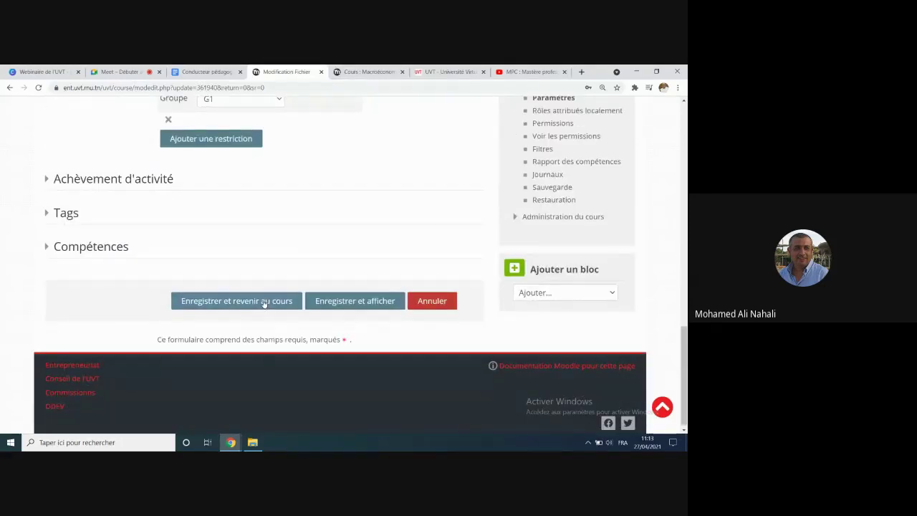
left_click(264, 301)
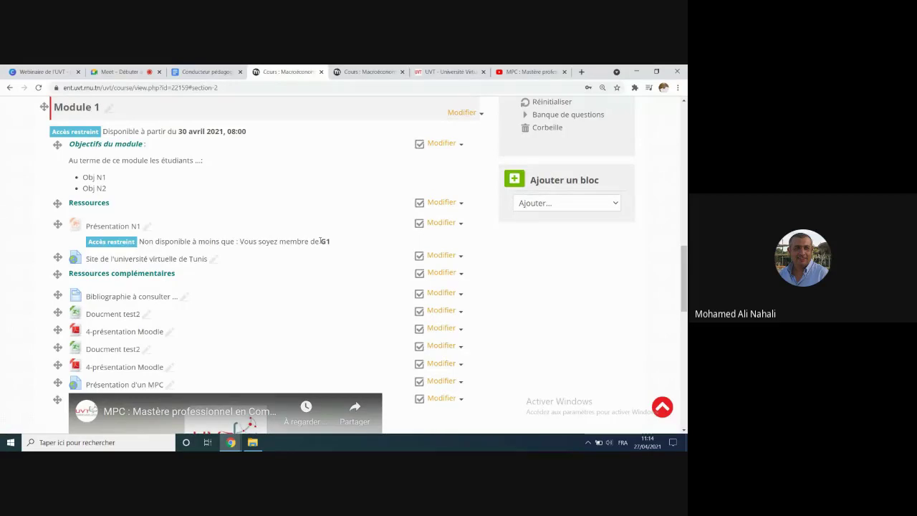
Step: Highlight G1 in Présentation N1's Accès restreint note on the course page
left_click_drag(320, 242, 331, 241)
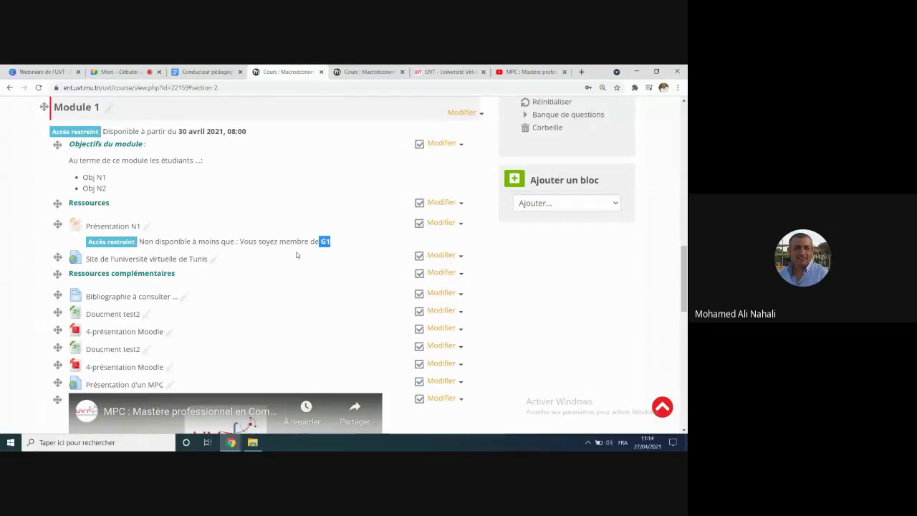
scroll(297, 255, "up", 5)
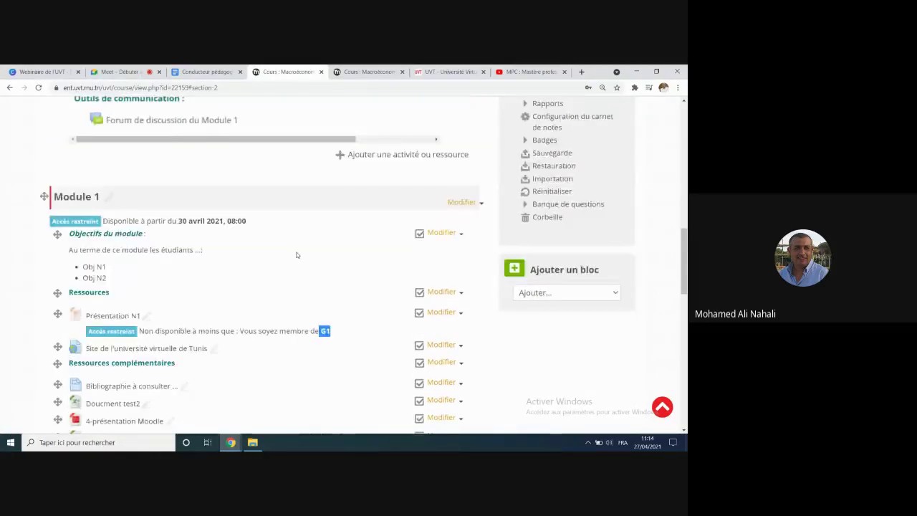
scroll(315, 256, "down", 2)
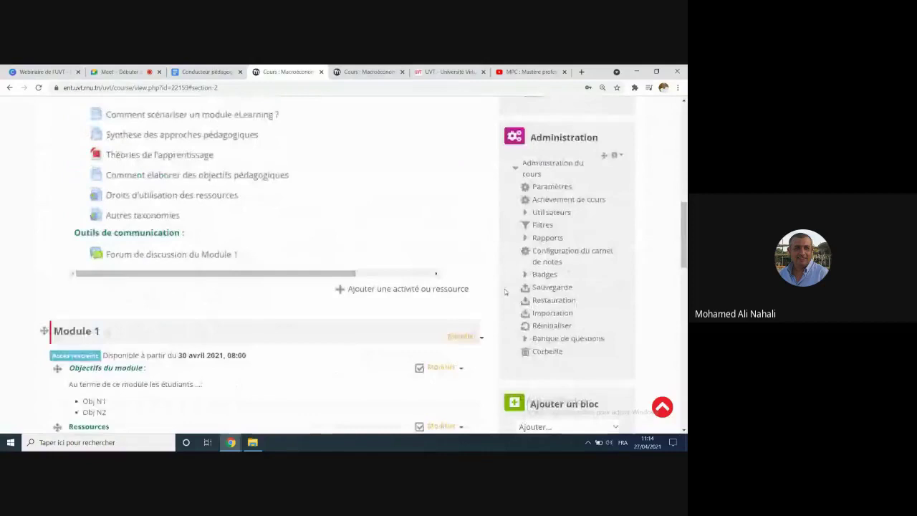
Step: Go to the course Groups page, select G1 and open its member management
left_click(531, 214)
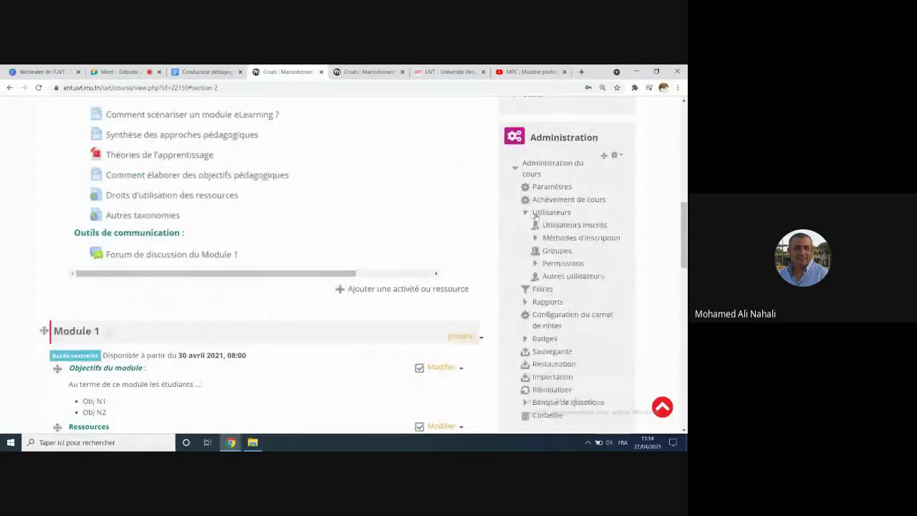
left_click(556, 252)
scroll(94, 339, "down", 3)
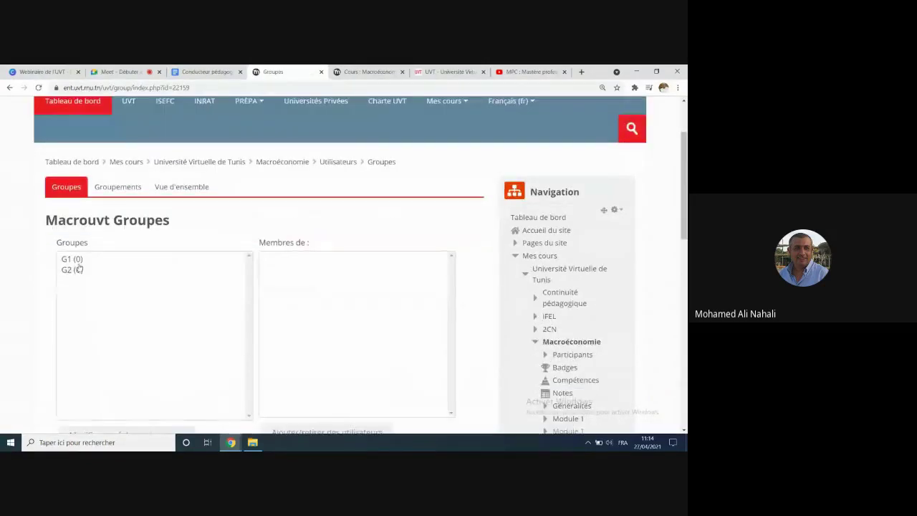
left_click(75, 261)
scroll(313, 296, "down", 2)
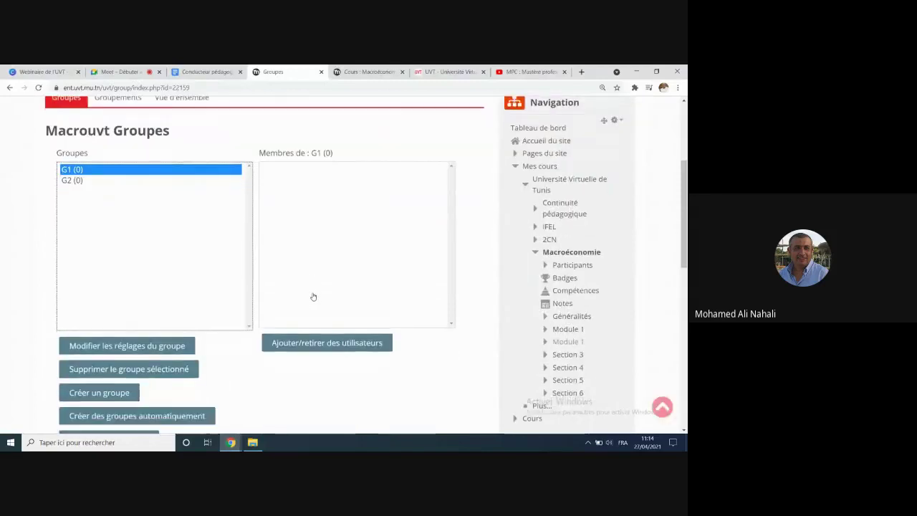
left_click(313, 344)
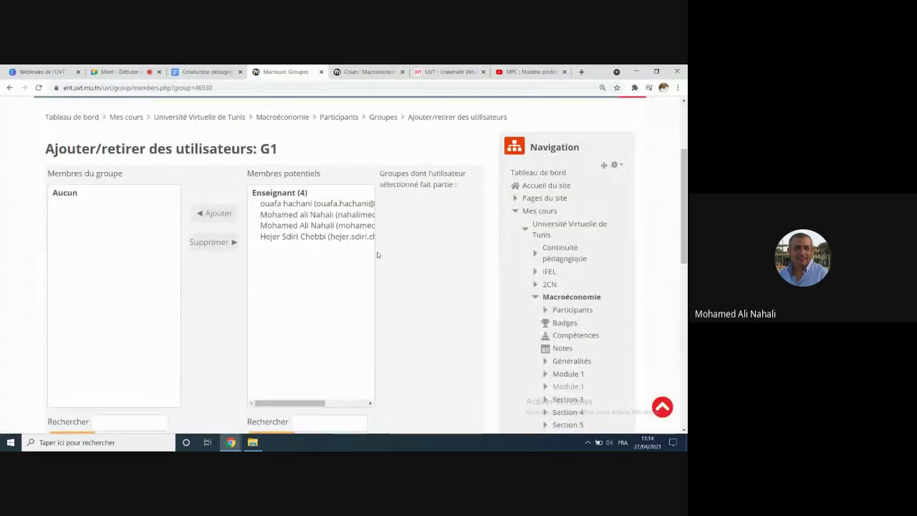
Step: Add a teacher from Membres potentiels to G1 and return to the Groupes overview
left_click(353, 401)
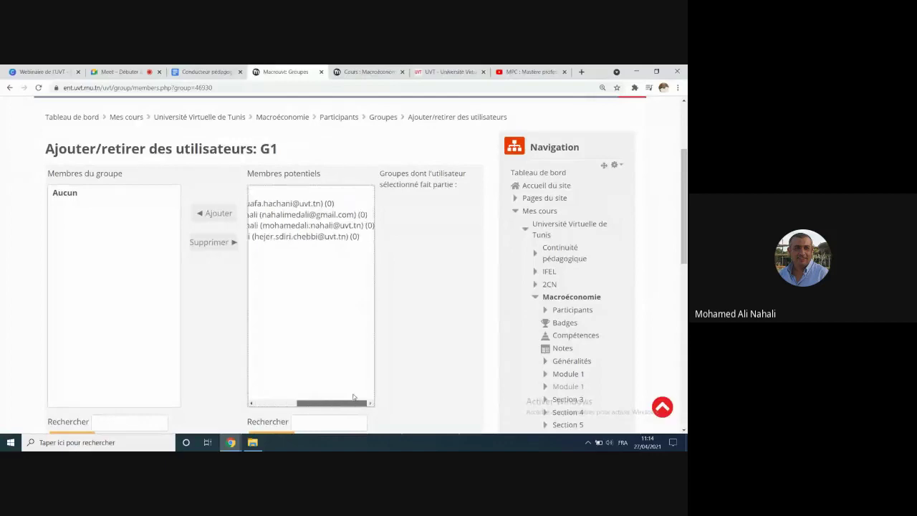
left_click_drag(359, 398, 289, 394)
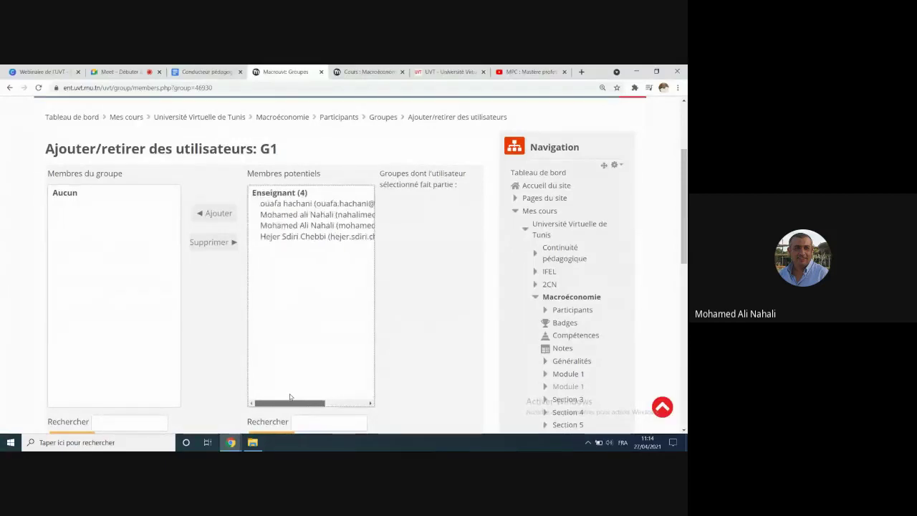
left_click(297, 215)
left_click(214, 213)
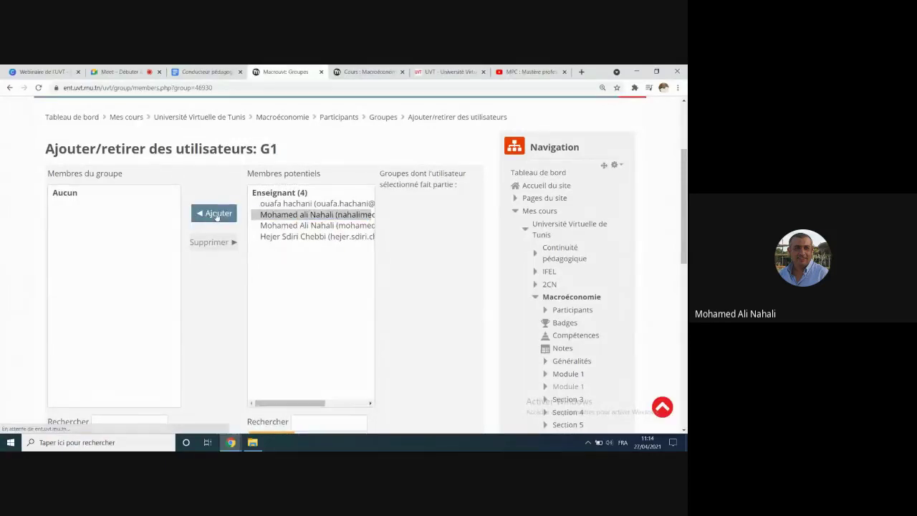
scroll(217, 219, "down", 1)
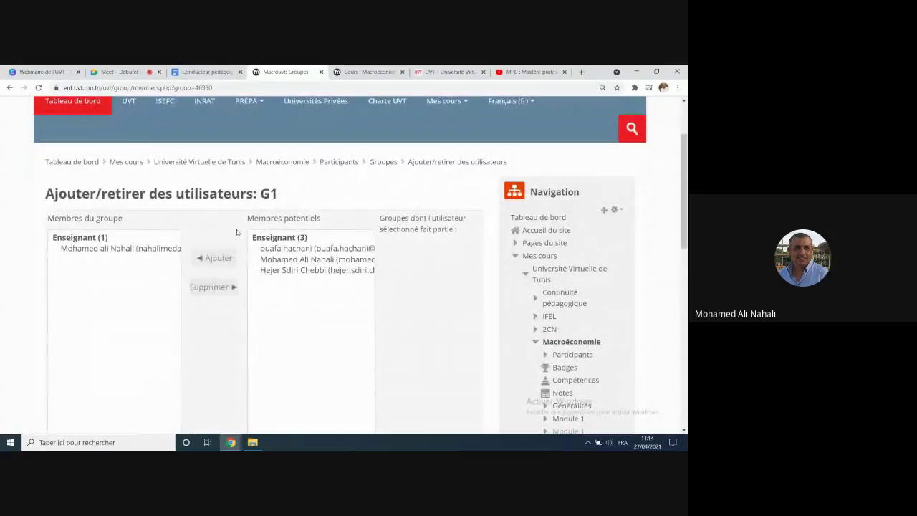
scroll(351, 187, "down", 1)
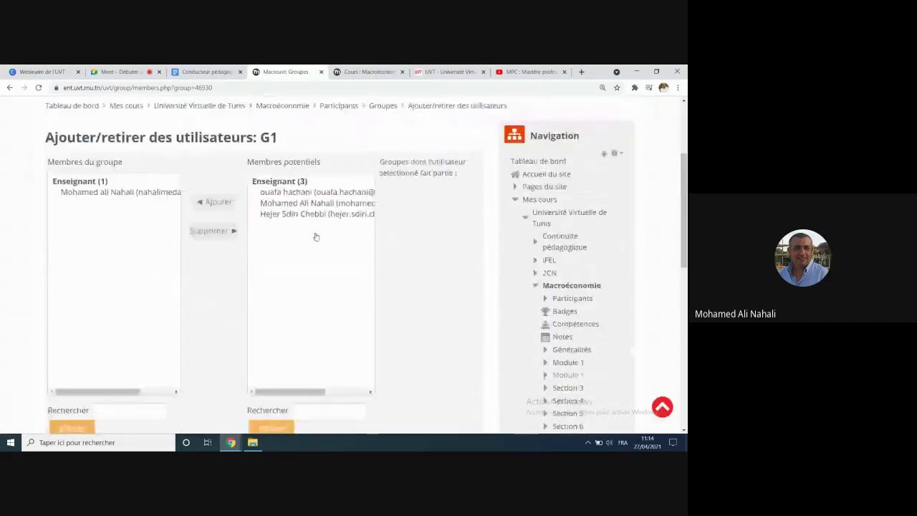
left_click(391, 119)
Step: Select G2 and add a teacher to it via Ajouter/retirer des utilisateurs
scroll(59, 293, "down", 3)
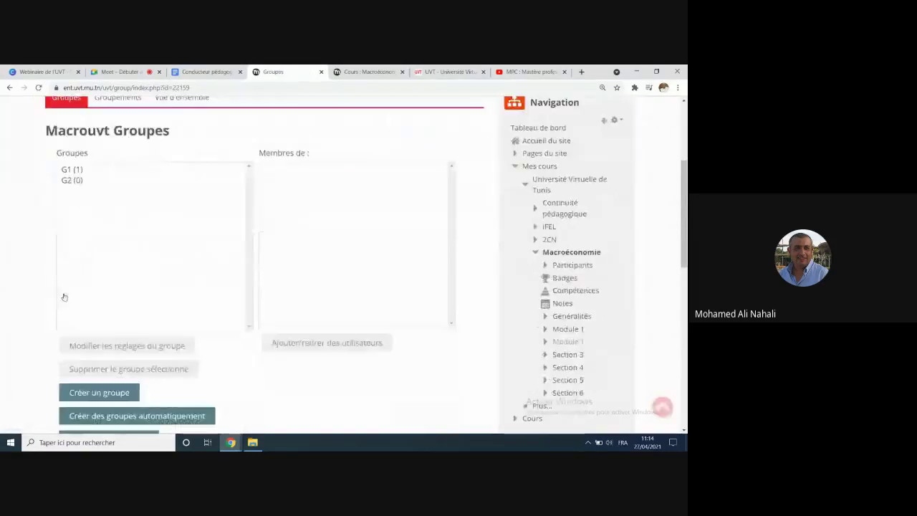
left_click(70, 180)
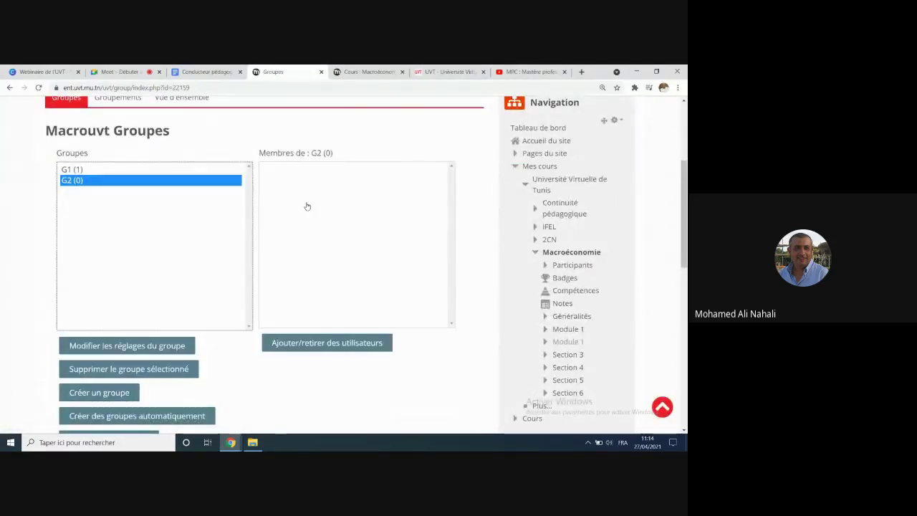
left_click(328, 344)
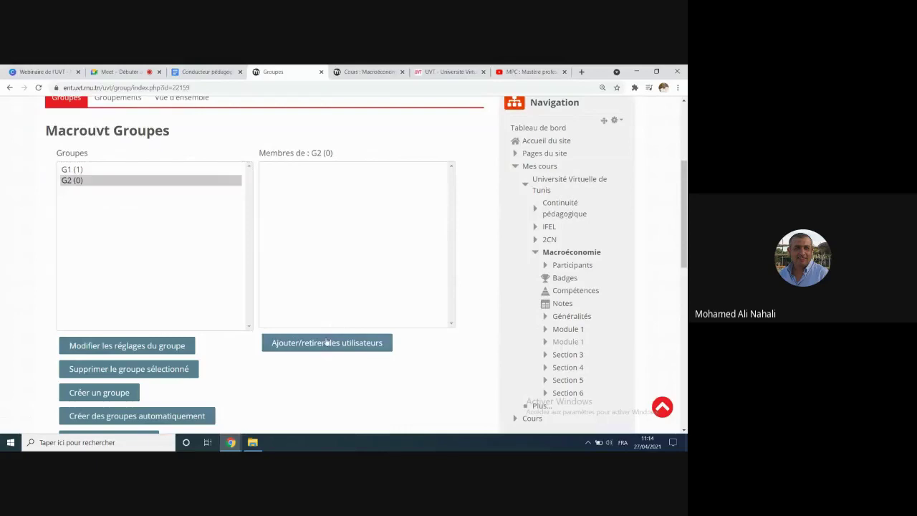
scroll(334, 282, "down", 1)
left_click(308, 329)
scroll(308, 329, "down", 1)
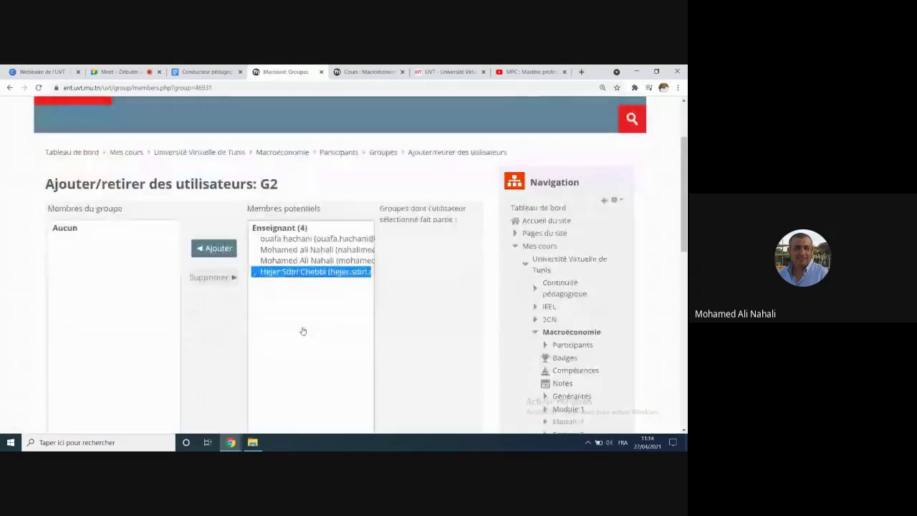
left_click(213, 248)
Step: Return through the Groupes breadcrumb to the Macroéconomie course page
scroll(284, 188, "down", 1)
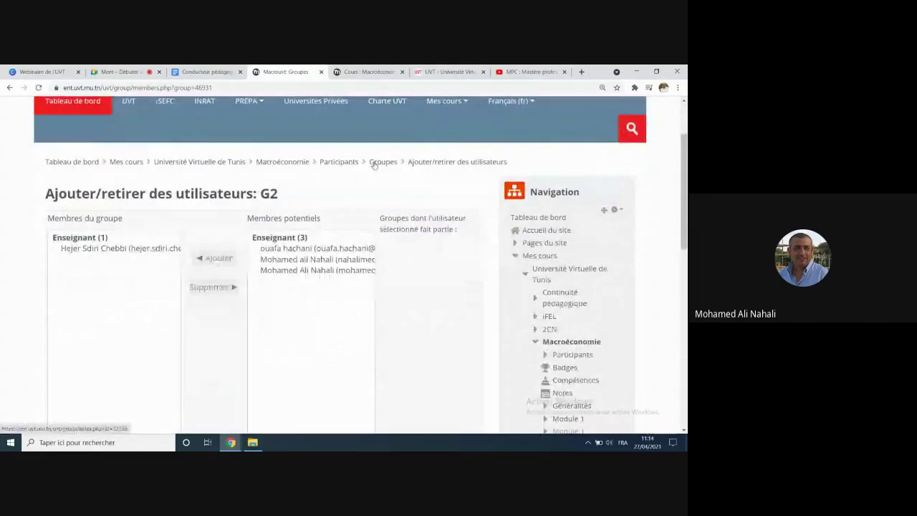
left_click(377, 164)
scroll(81, 337, "down", 1)
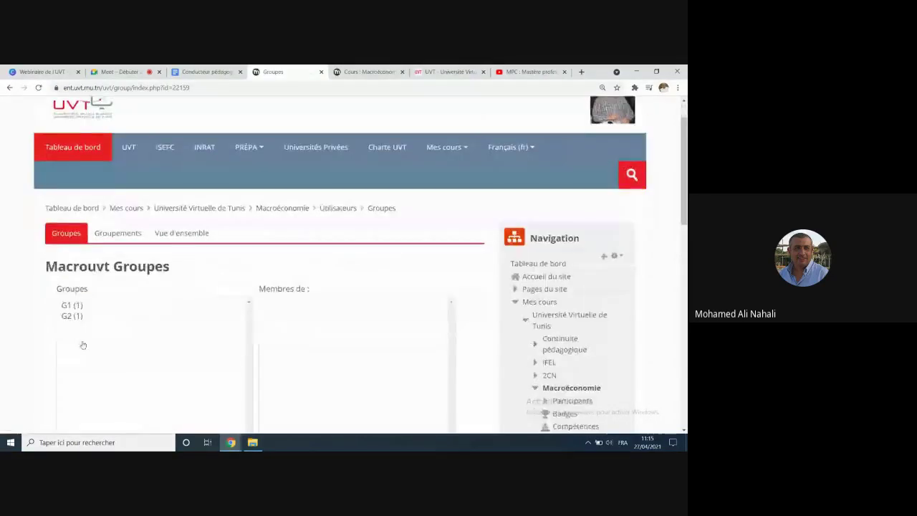
left_click(297, 207)
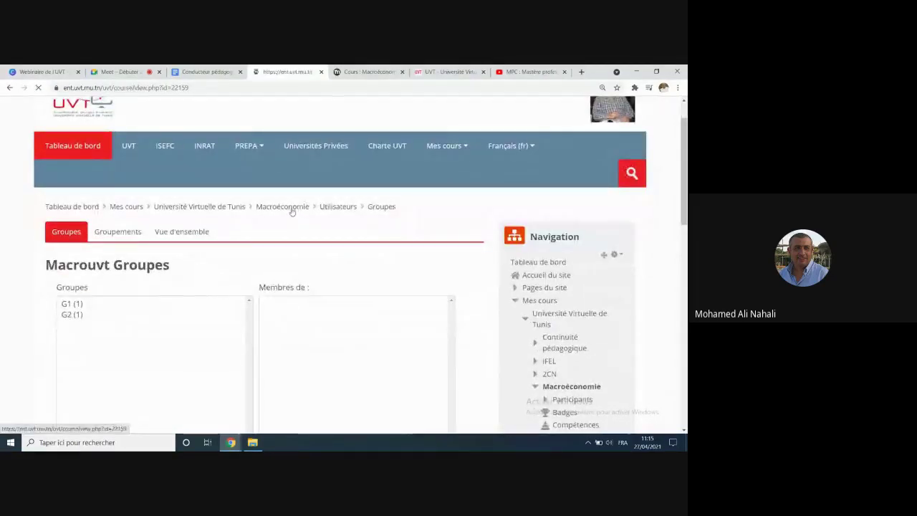
scroll(193, 281, "down", 3)
scroll(193, 283, "down", 4)
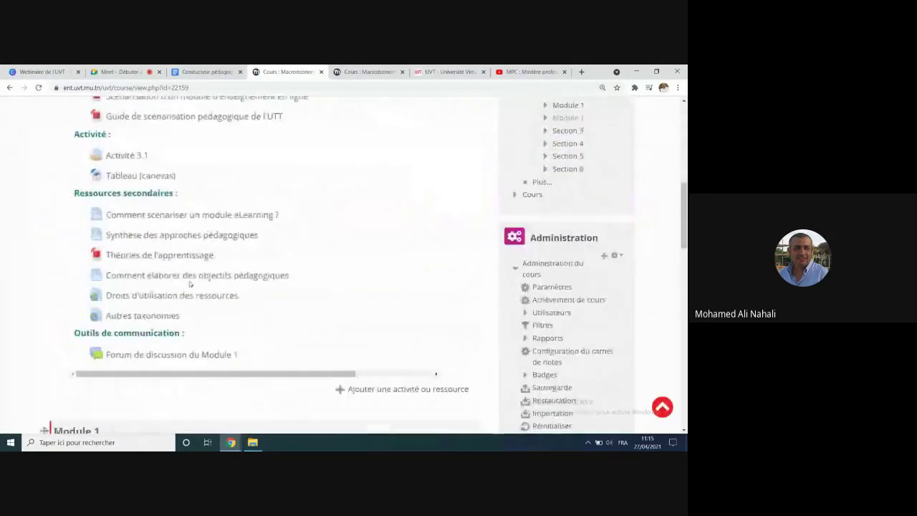
scroll(191, 285, "up", 6)
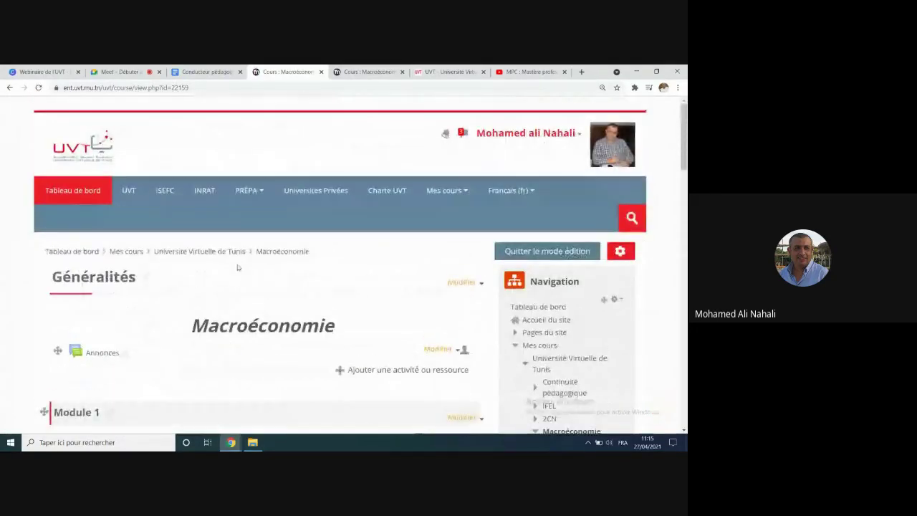
Step: Preview the course in the Étudiant role, then go back to the role-switching page
left_click(556, 137)
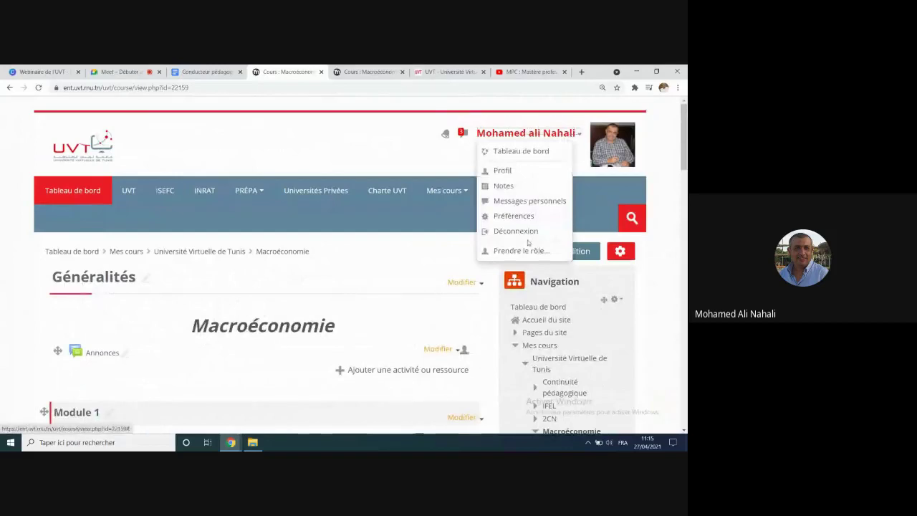
left_click(518, 252)
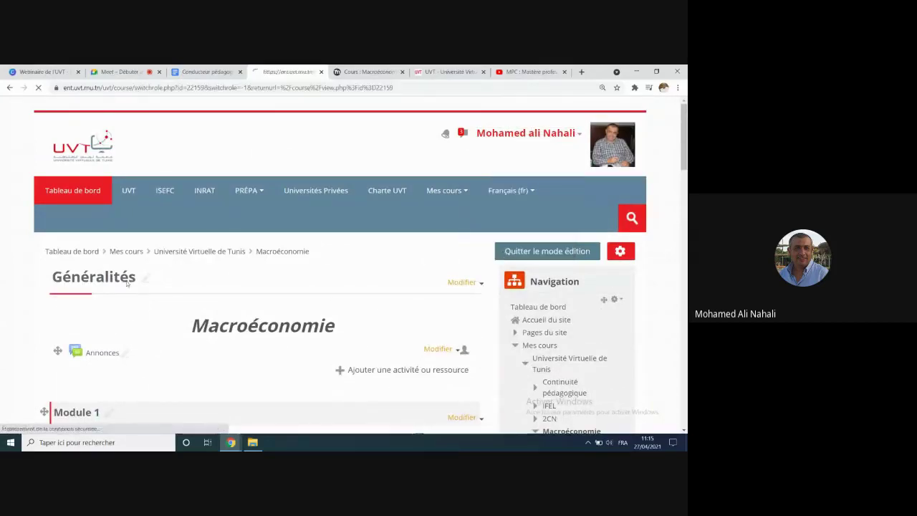
left_click(90, 206)
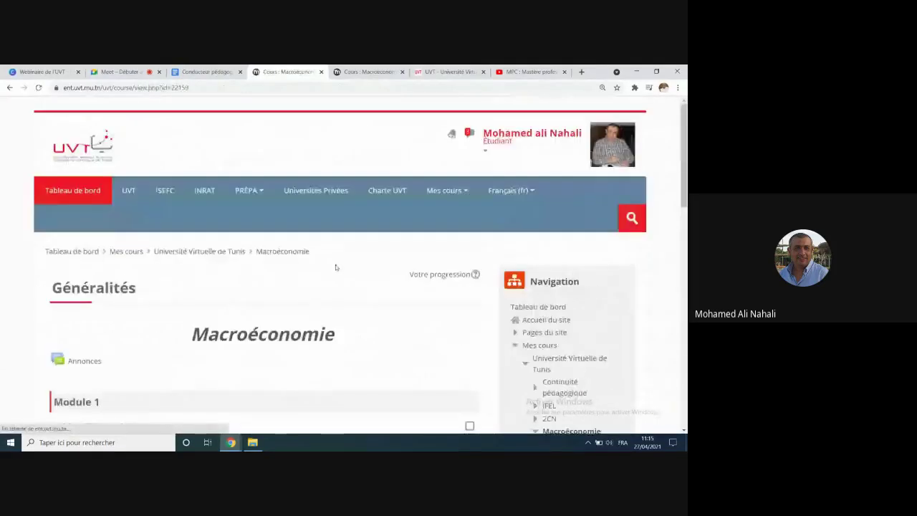
scroll(332, 273, "down", 10)
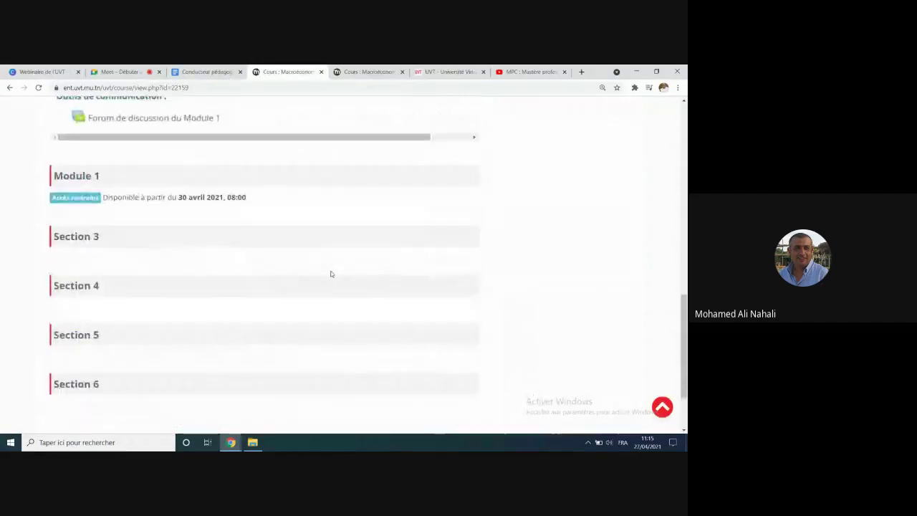
scroll(235, 257, "up", 2)
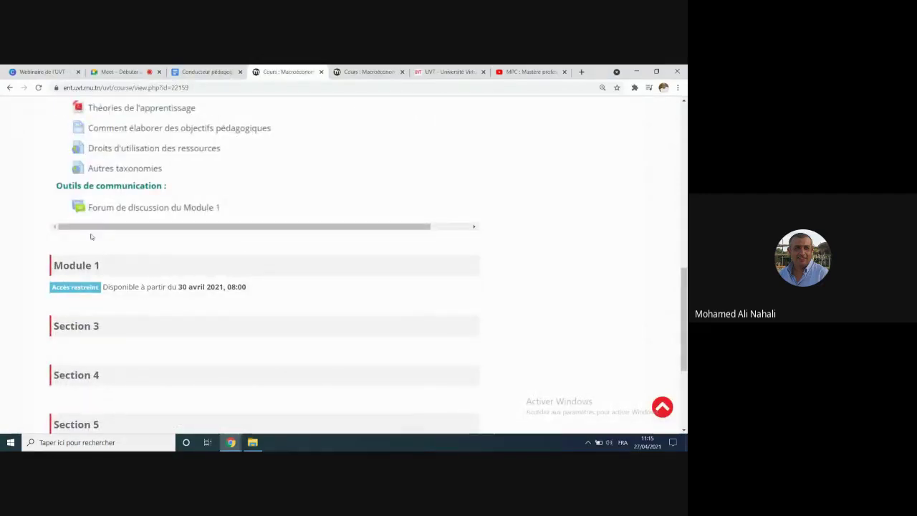
left_click(9, 88)
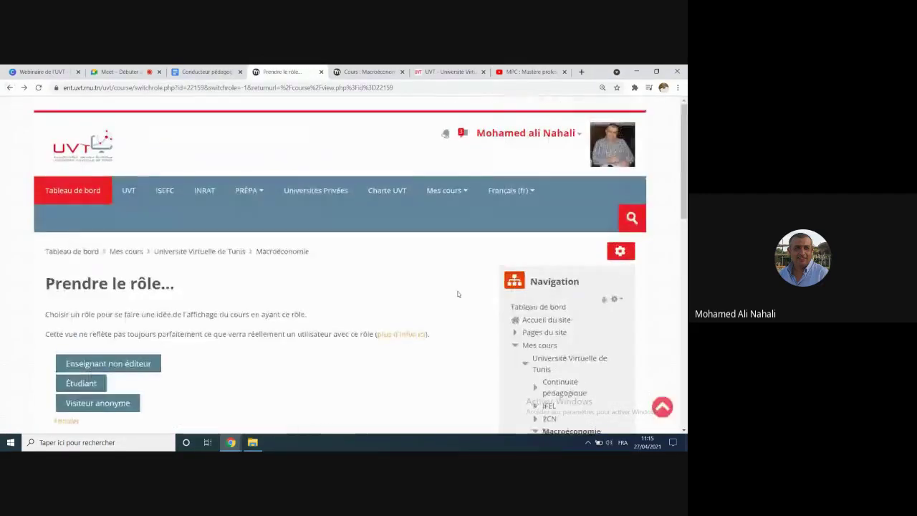
Step: Switch back to the normal teacher role
left_click(550, 141)
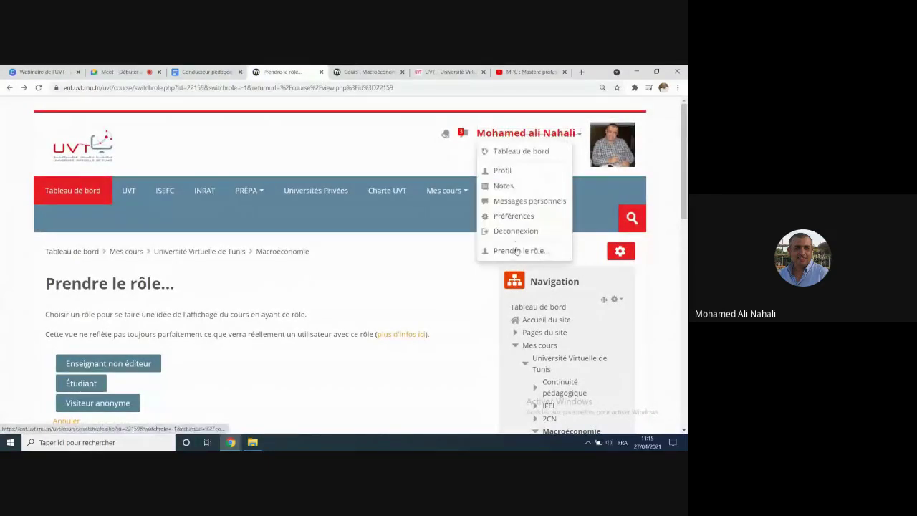
left_click(511, 249)
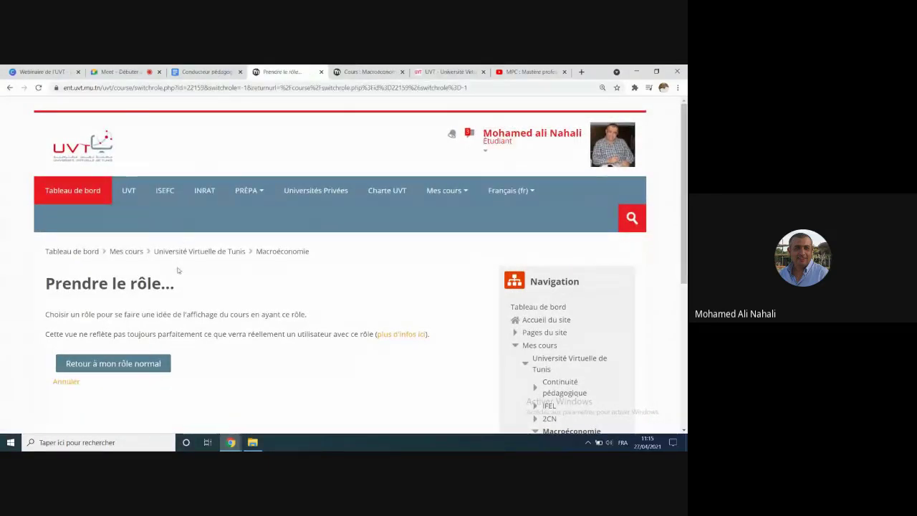
left_click(139, 364)
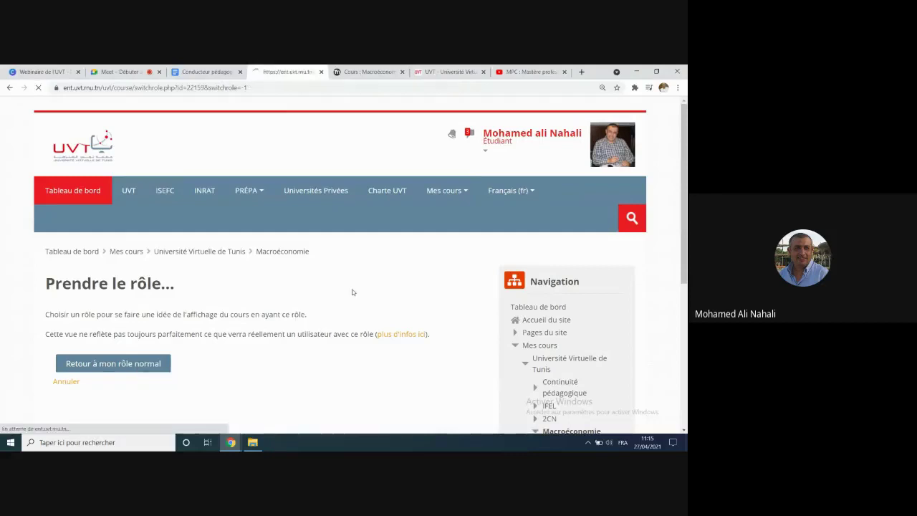
scroll(335, 292, "down", 2)
scroll(336, 293, "up", 3)
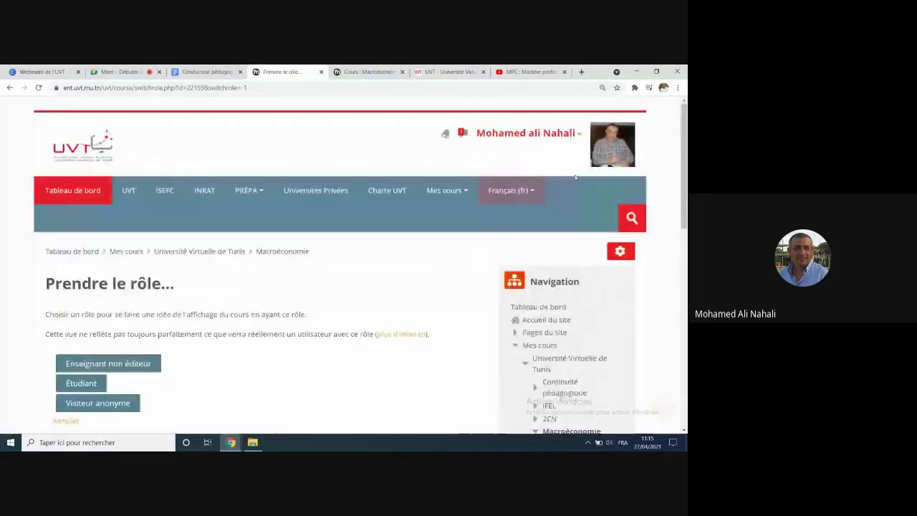
Step: Preview as student once more, return to the teacher role and the Macroéconomie course page
left_click(577, 136)
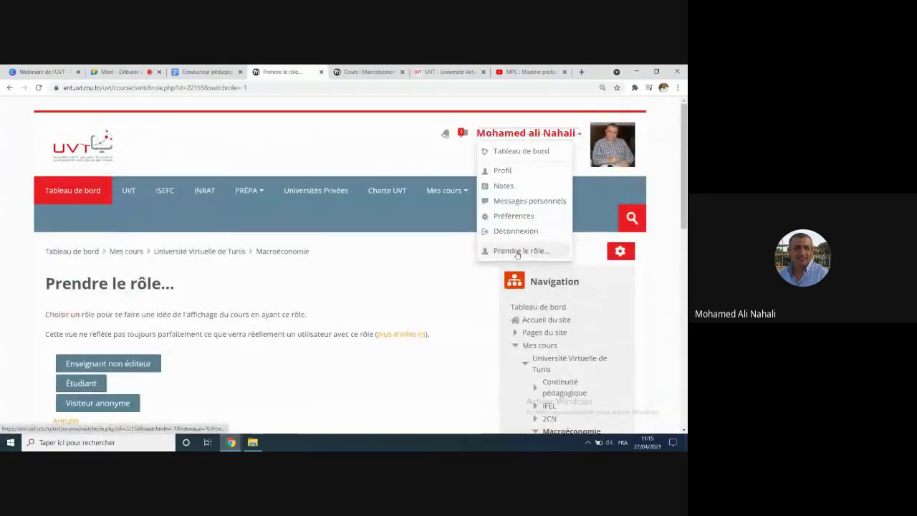
left_click(517, 251)
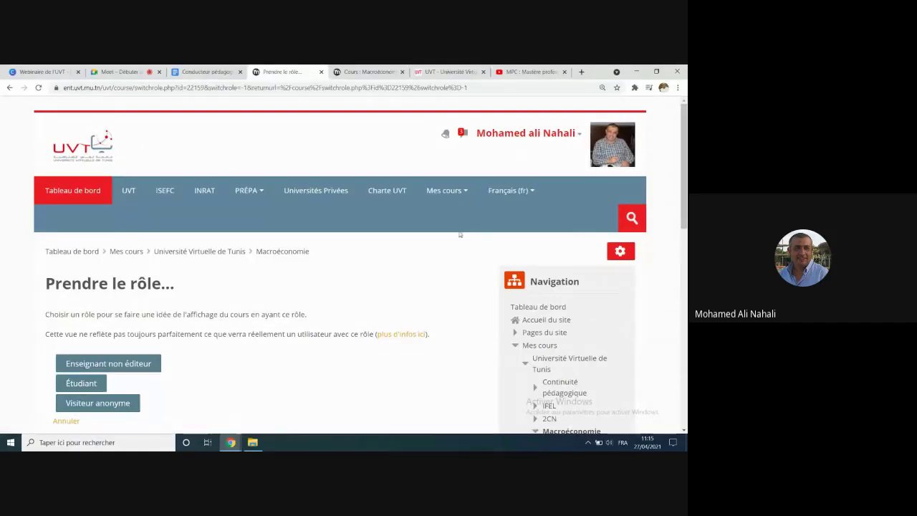
left_click(539, 134)
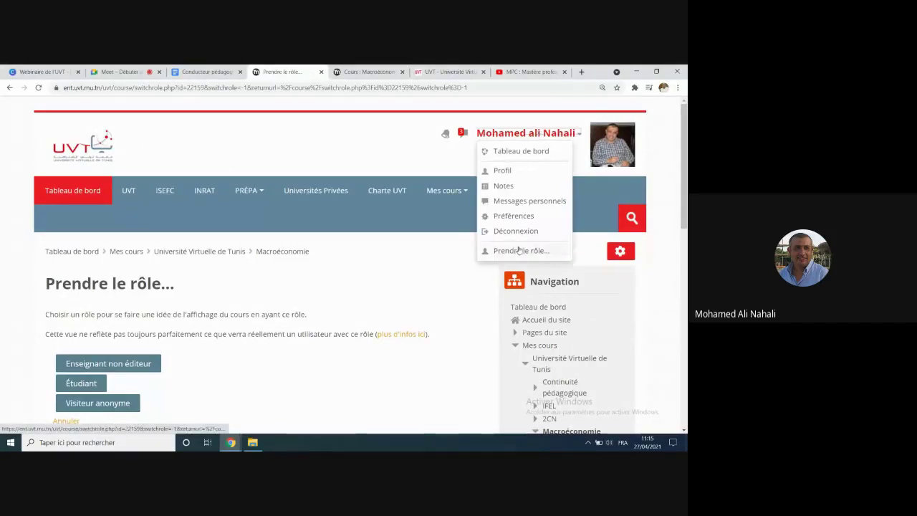
left_click(90, 383)
left_click(550, 137)
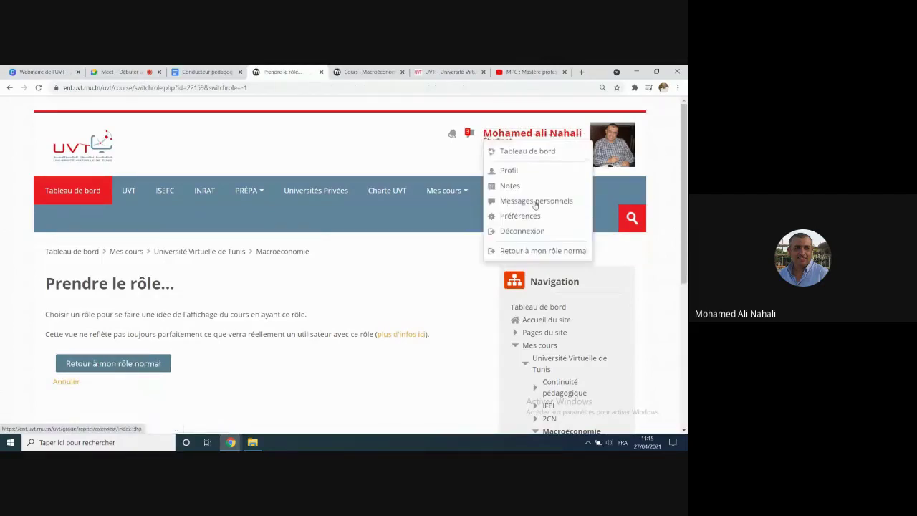
left_click(533, 249)
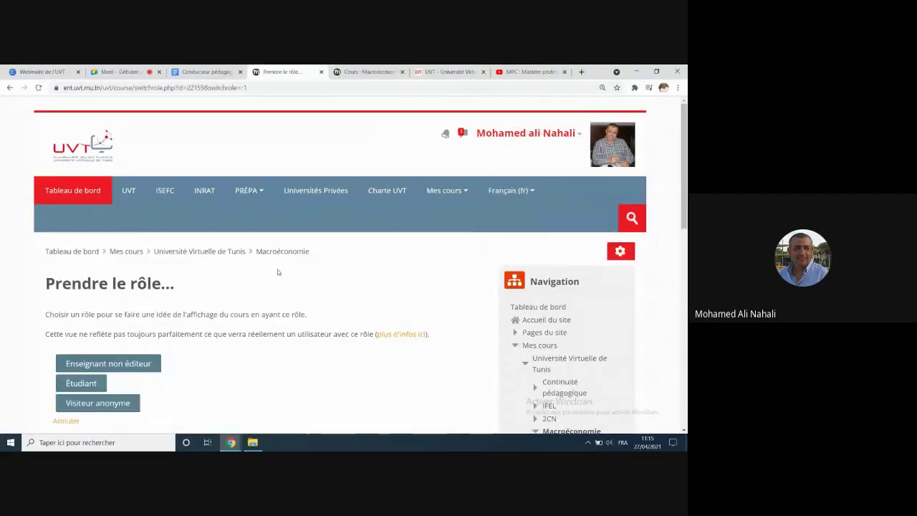
scroll(542, 139, "up", 1)
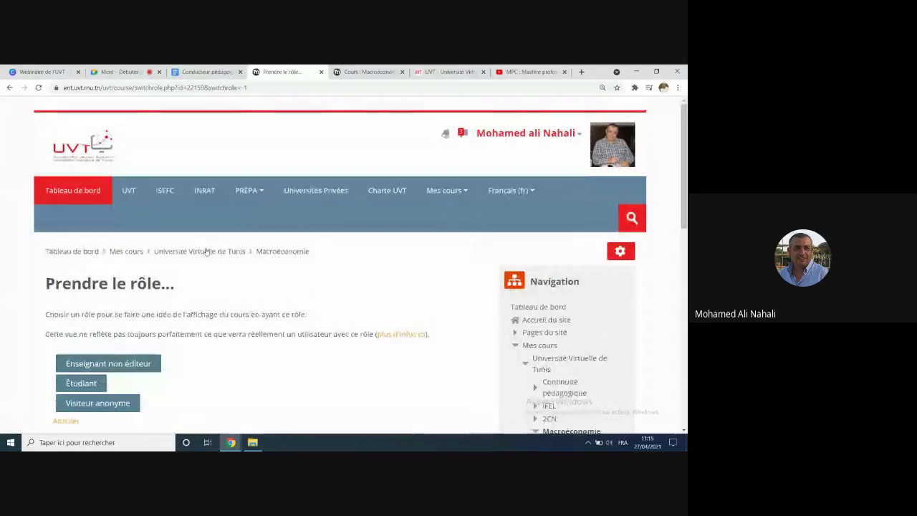
left_click(283, 251)
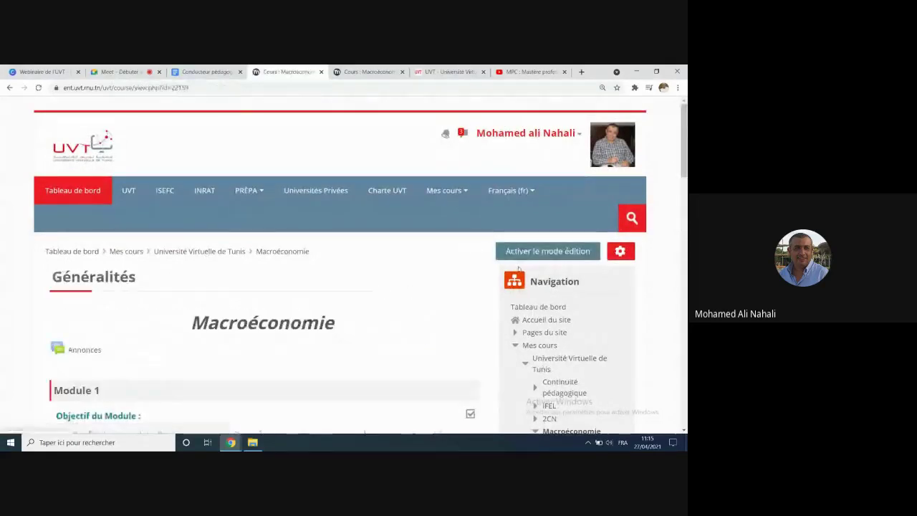
Step: Turn editing on, delete the Date restriction in Module 1's section settings, and save
left_click(508, 250)
scroll(139, 304, "down", 5)
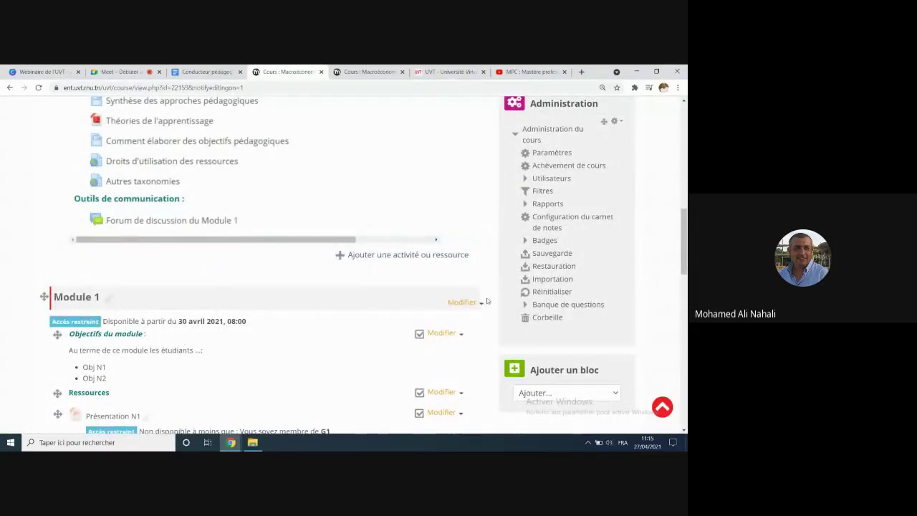
left_click(464, 302)
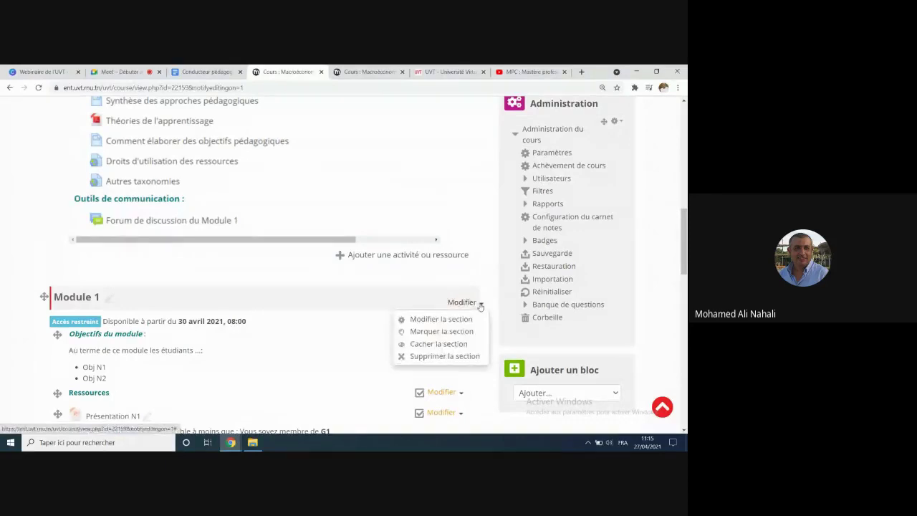
left_click(439, 319)
scroll(241, 314, "down", 10)
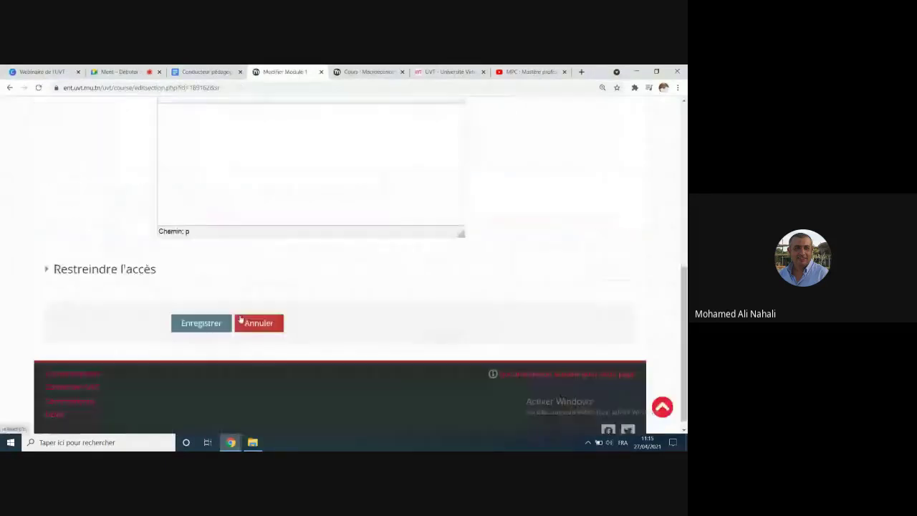
left_click(47, 258)
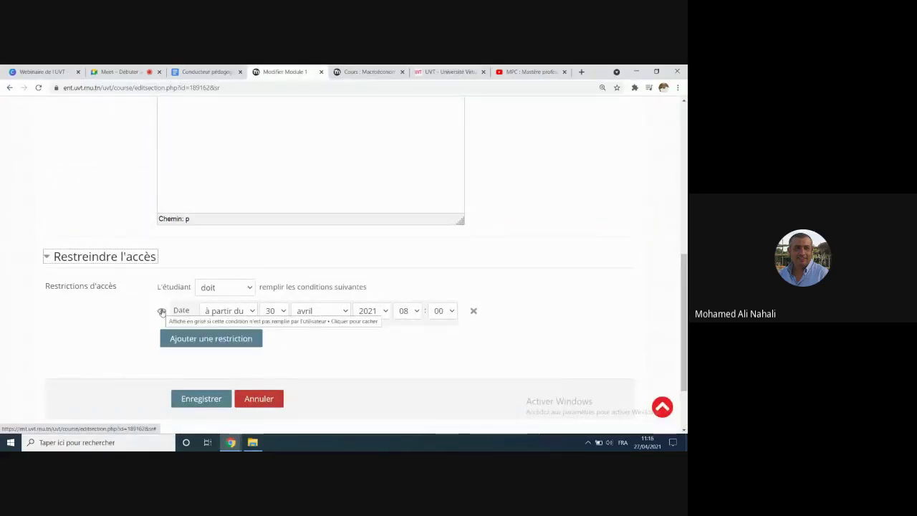
left_click(471, 311)
left_click(223, 368)
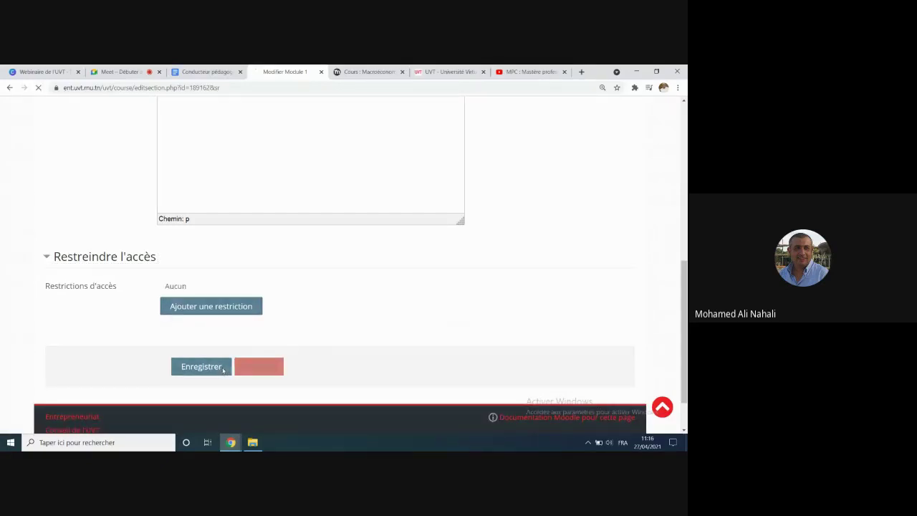
scroll(295, 299, "up", 10)
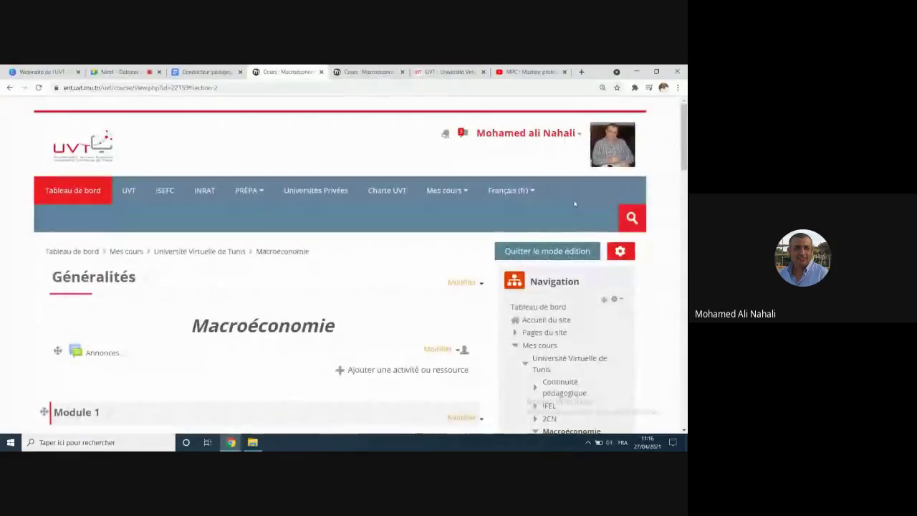
Step: Switch to the Étudiant role and scroll down to Module 1 and Présentation N1
left_click(578, 133)
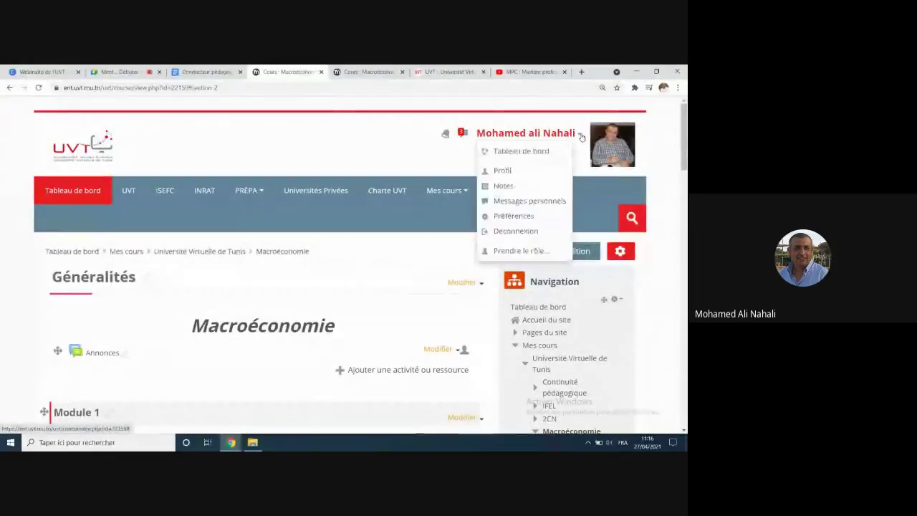
left_click(521, 250)
scroll(144, 259, "down", 2)
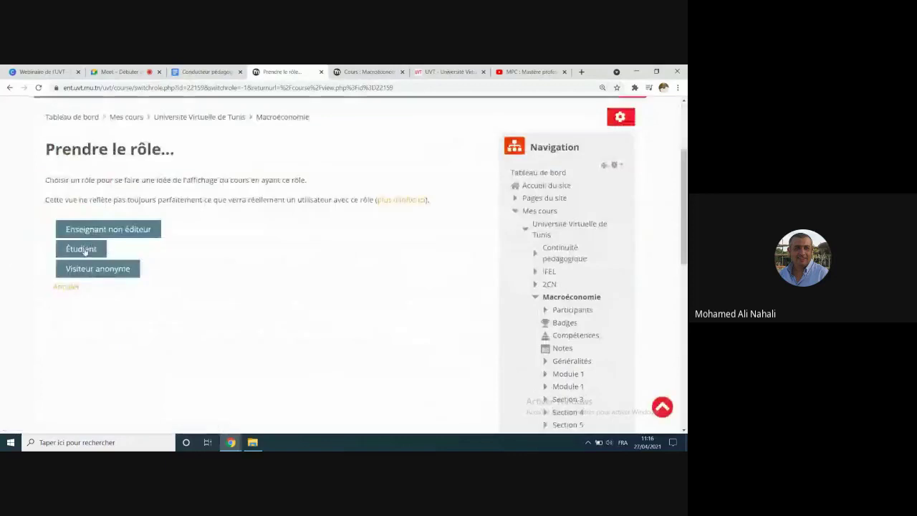
left_click(85, 248)
scroll(366, 265, "down", 3)
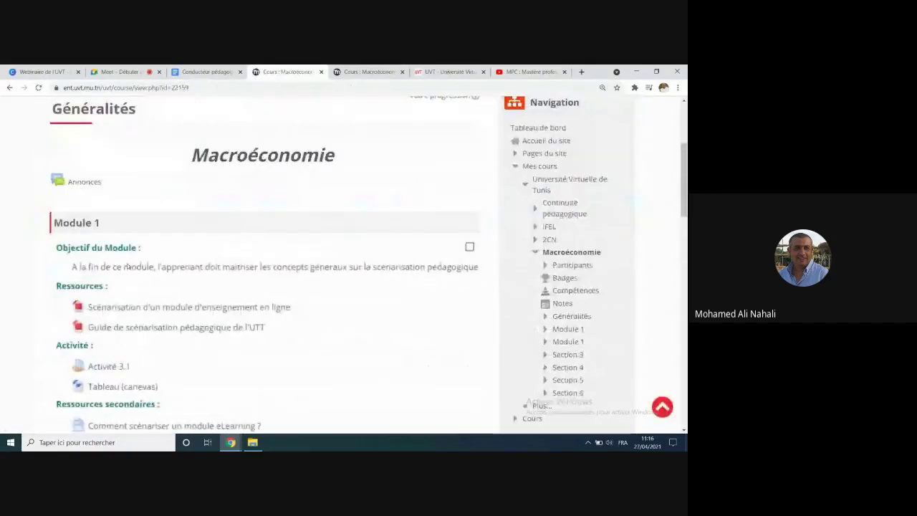
scroll(101, 272, "down", 10)
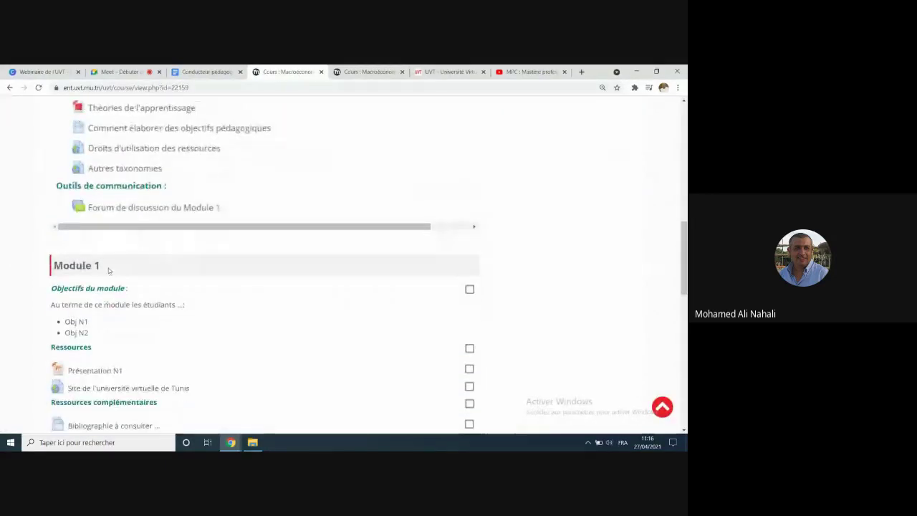
scroll(116, 361, "down", 2)
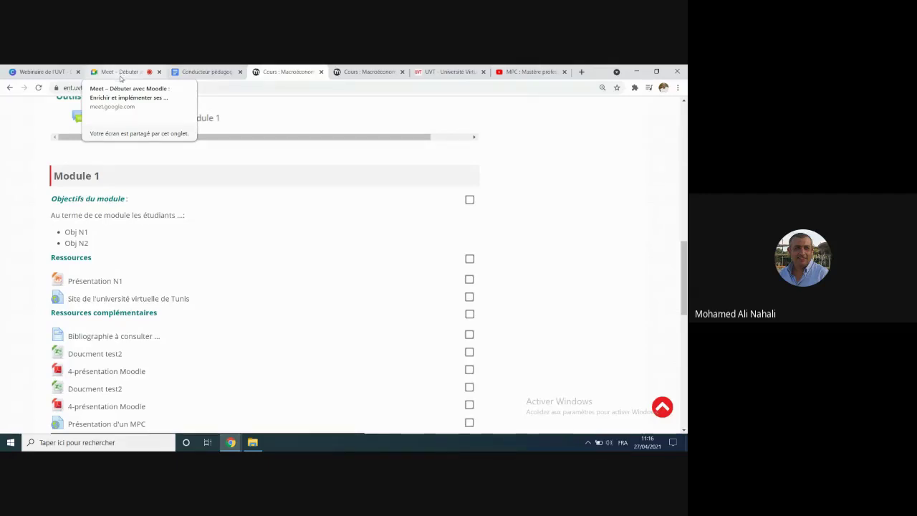
Step: In the Google Meet call, end the screen share with 'Arrêter la présentation'
left_click(120, 73)
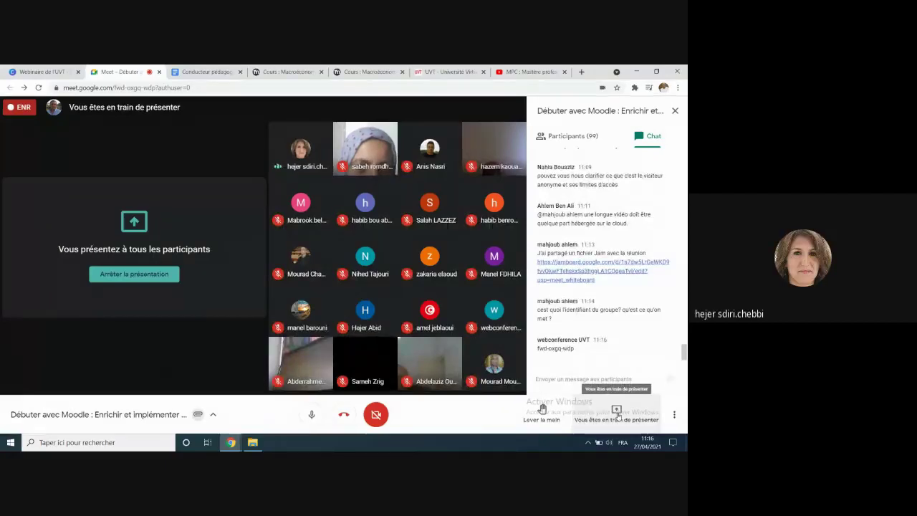
left_click(616, 413)
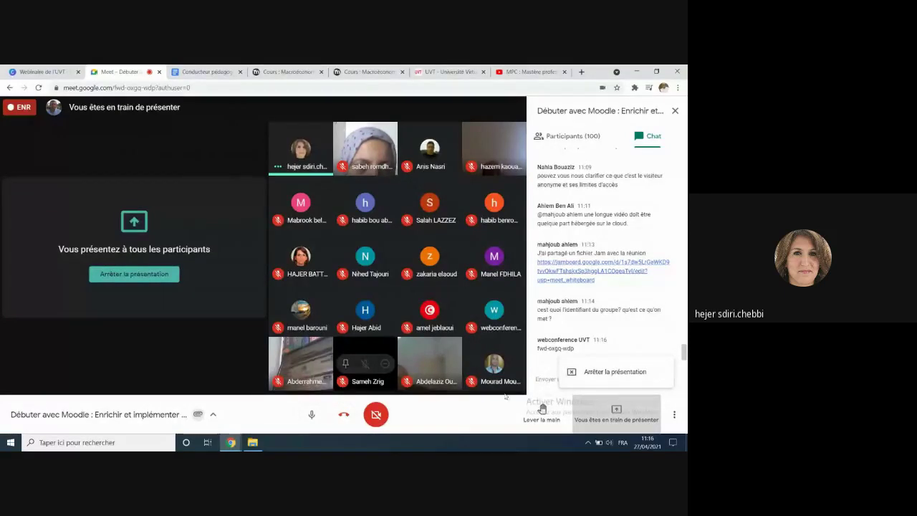
key("Down")
key("Return")
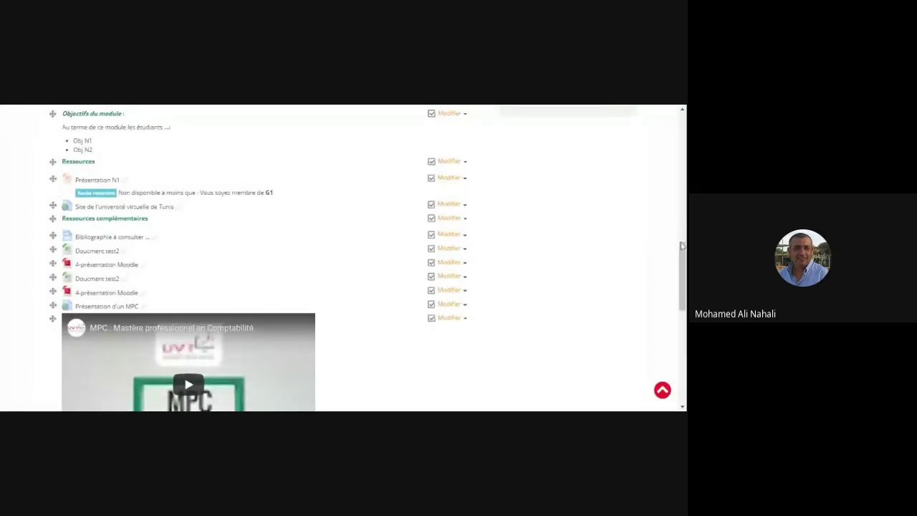
Step: Take the student role via 'Prendre le rôle...', return to Macroéconomie and scroll to Module 1
left_click_drag(682, 254, 683, 120)
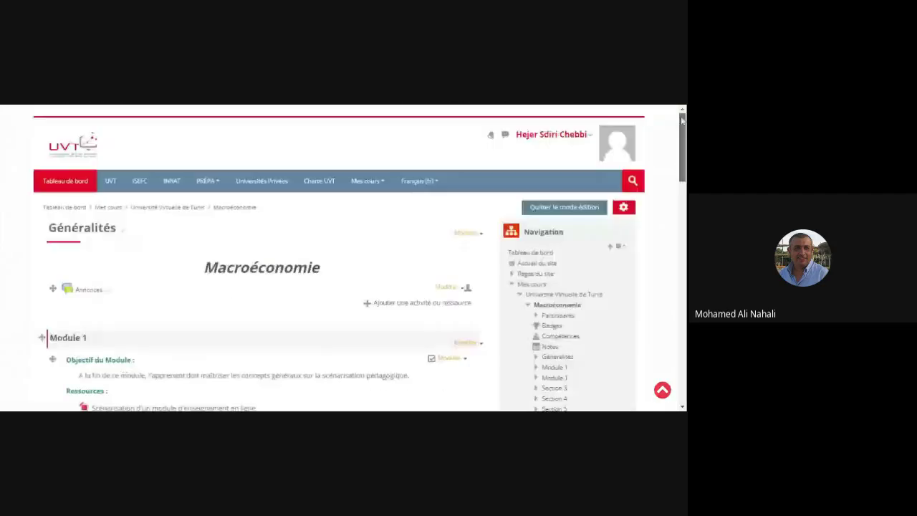
left_click(595, 137)
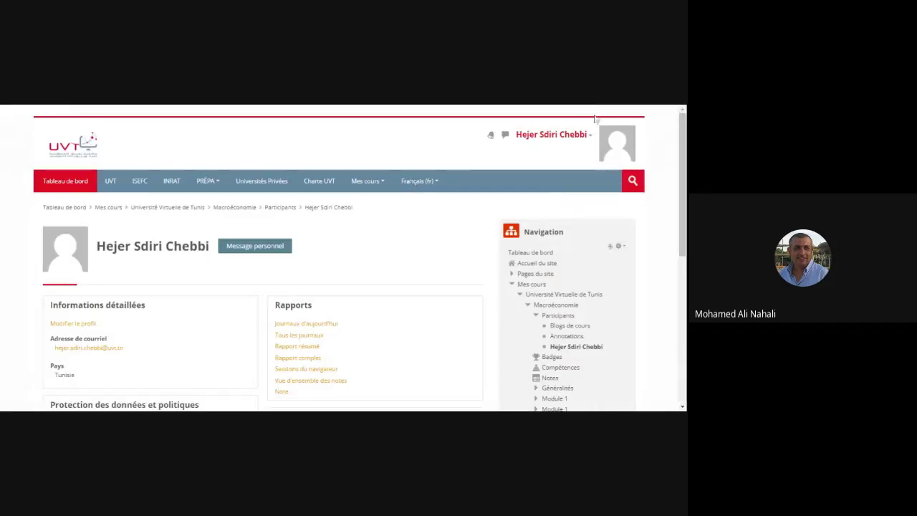
left_click(591, 137)
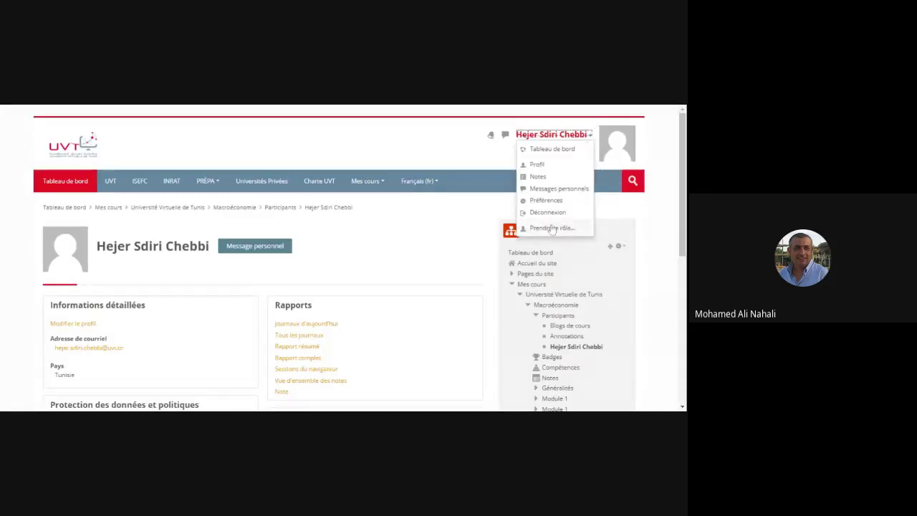
left_click(548, 235)
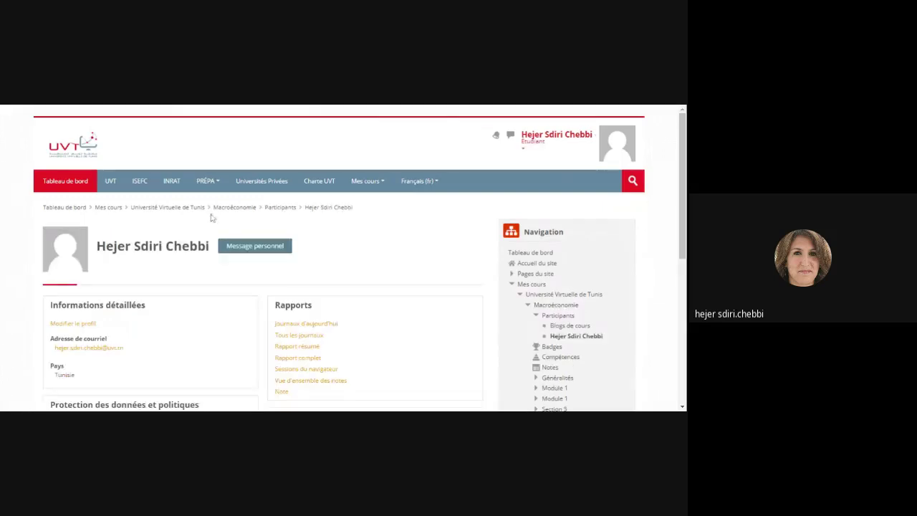
left_click(253, 209)
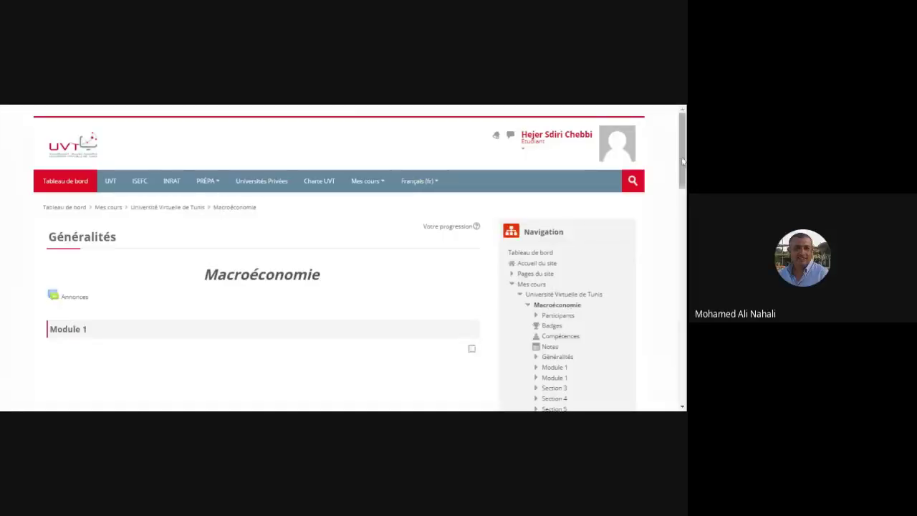
scroll(682, 162, "down", 3)
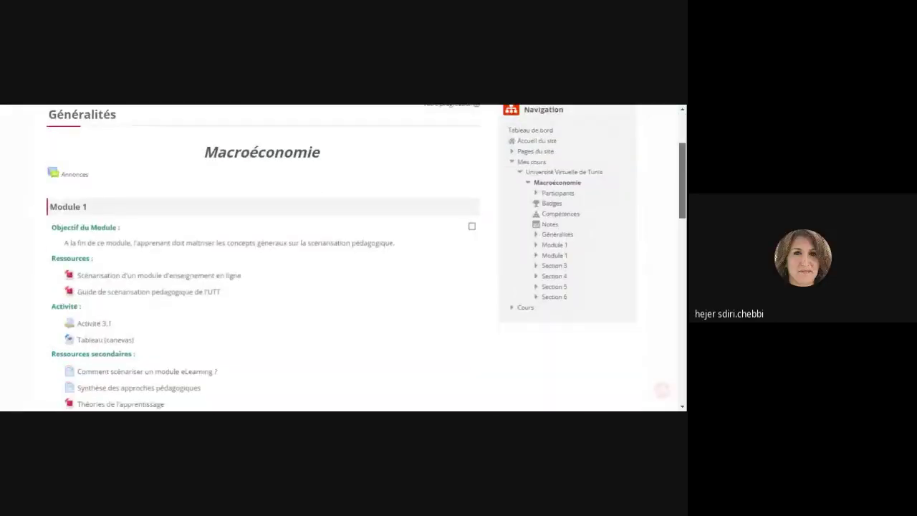
scroll(261, 257, "down", 4)
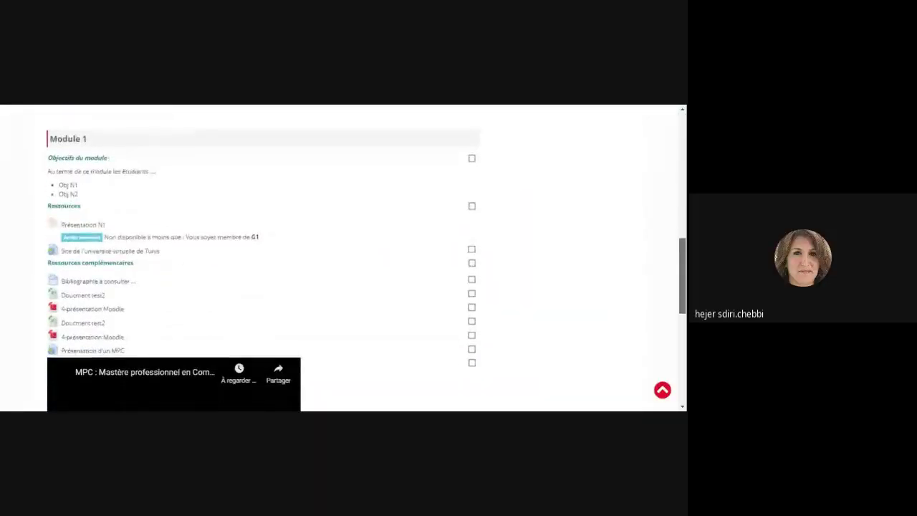
scroll(344, 258, "down", 1)
scroll(344, 258, "up", 1)
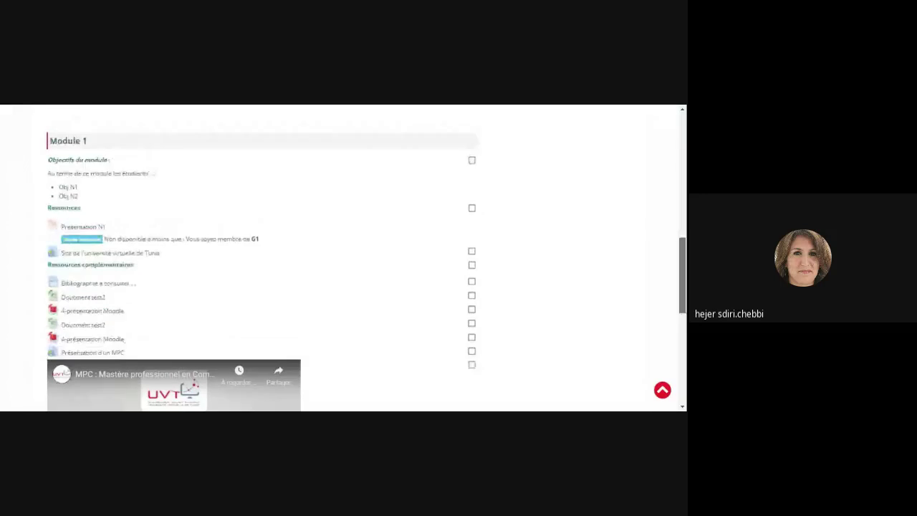